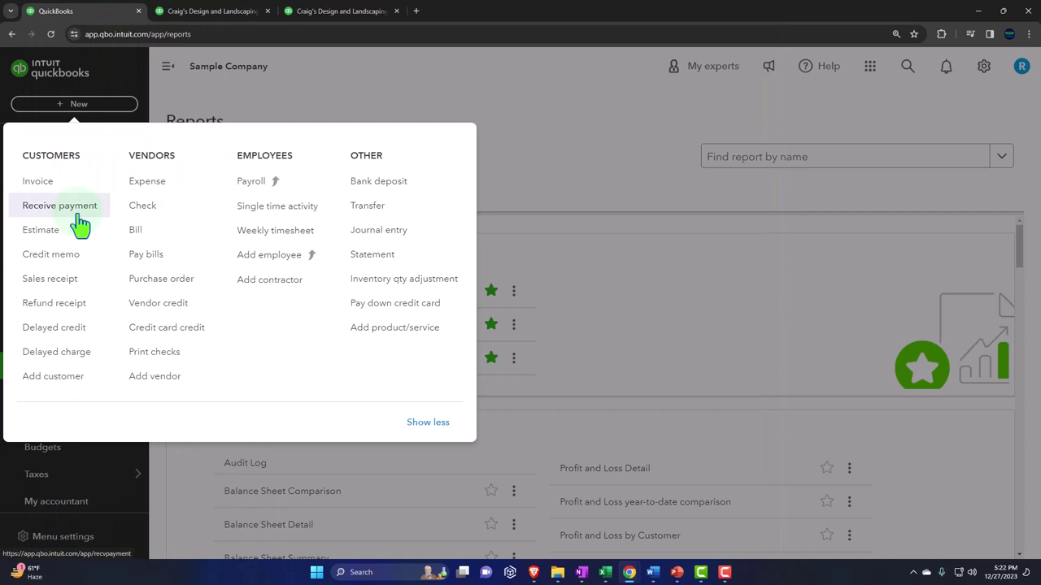
# Start a new invoice and add a new customer with the display name Customer 1, saving the customer record.
pyautogui.click(59, 192)
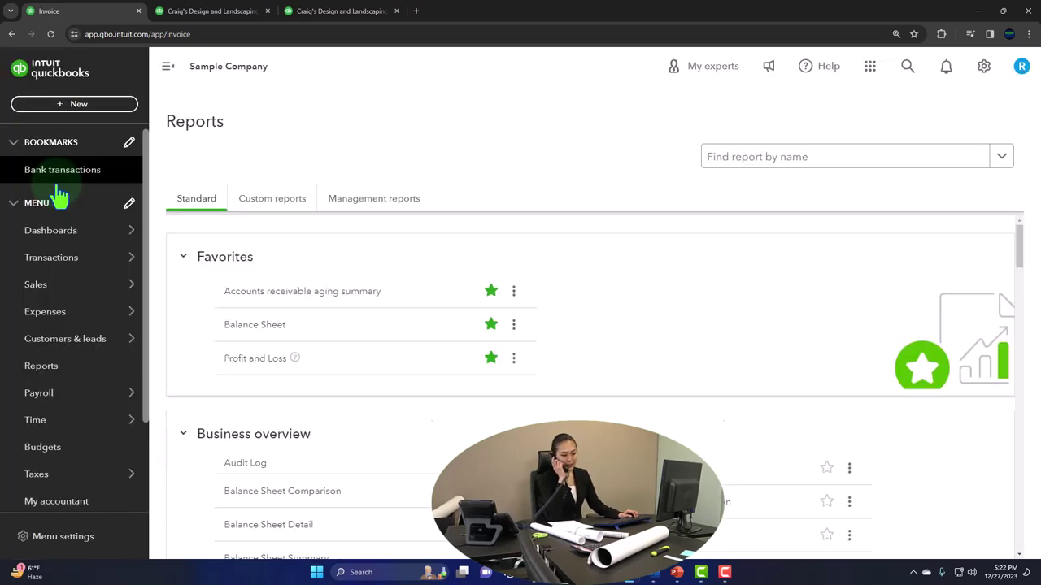
pyautogui.click(112, 140)
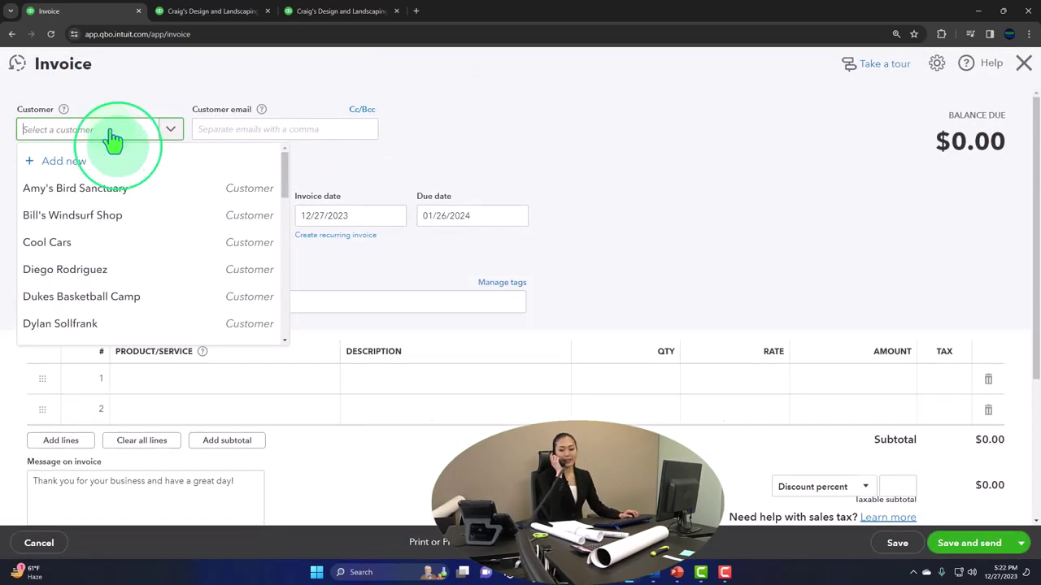
pyautogui.write('Customer')
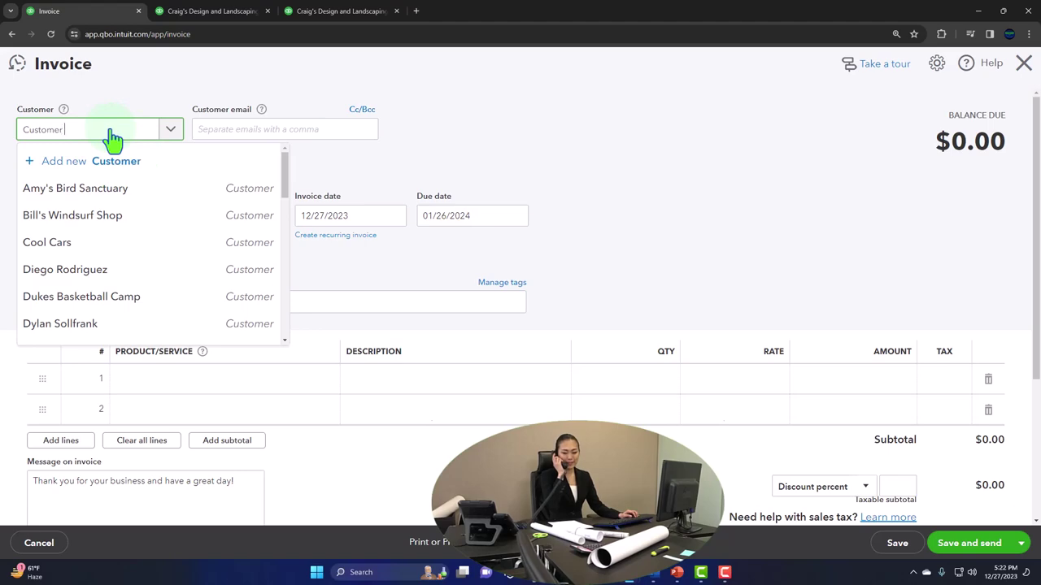
pyautogui.write(' 1')
pyautogui.press('Return')
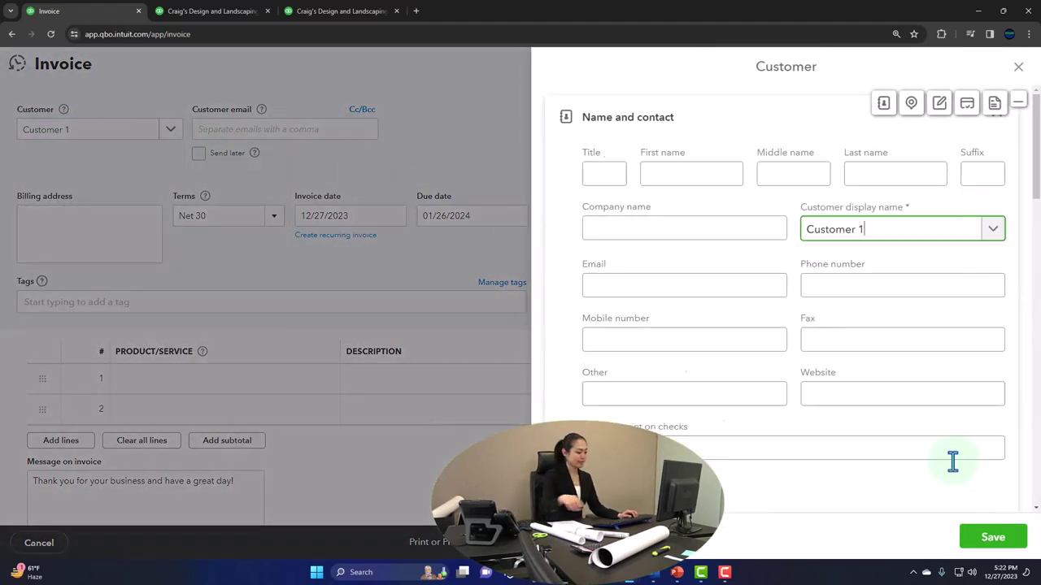
pyautogui.click(993, 537)
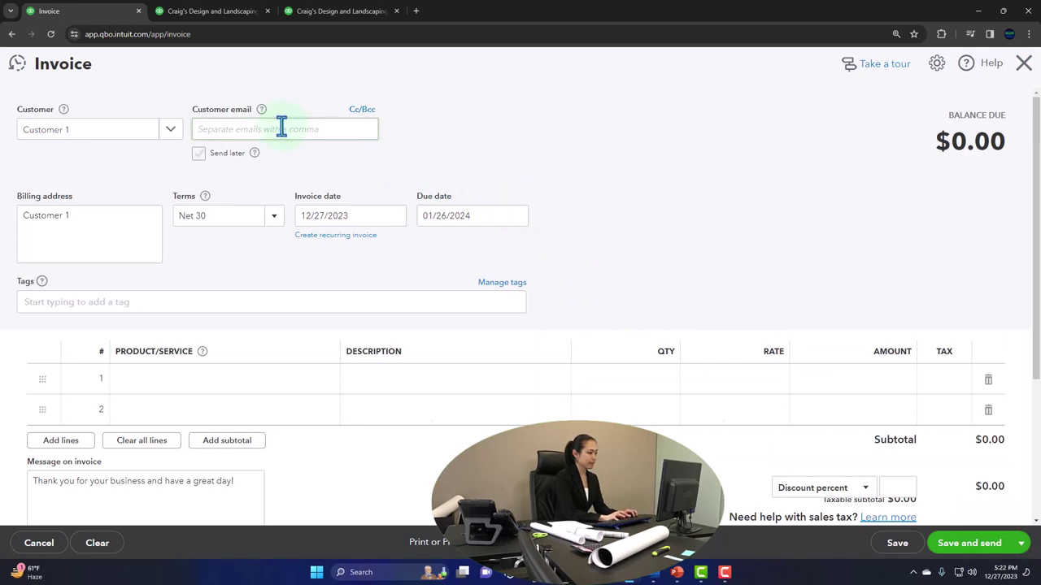
# Set the invoice date to 01/15/2024, keeping the Net 30 terms.
pyautogui.press('Tab')
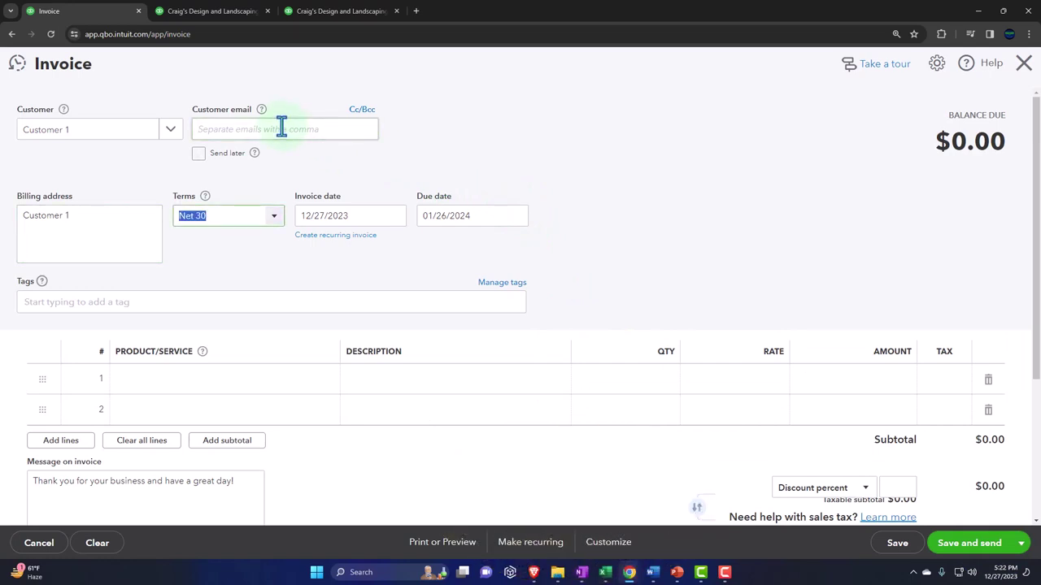
pyautogui.press('Tab')
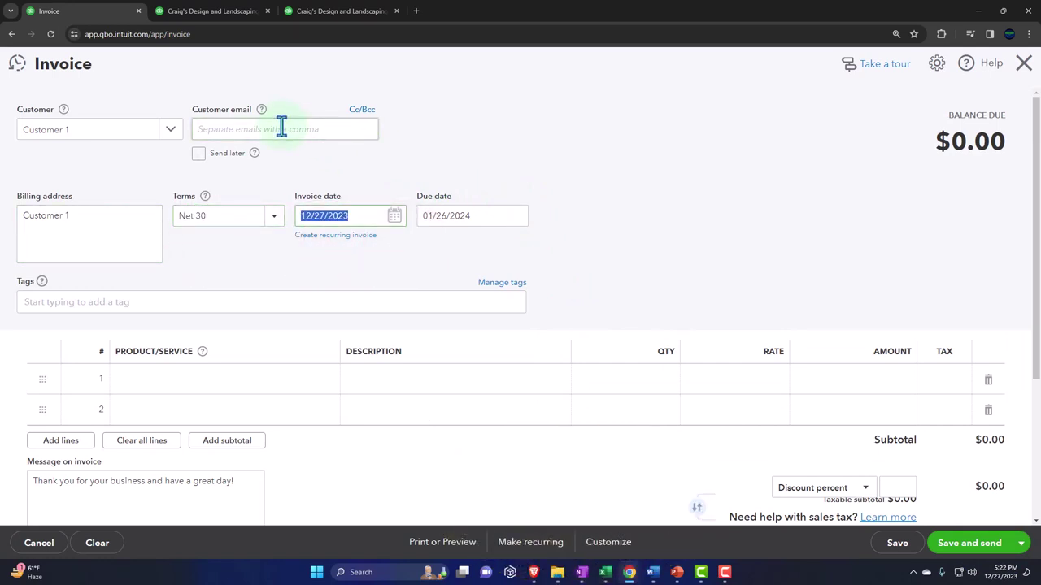
pyautogui.write('01/15/2024')
pyautogui.press('Tab')
pyautogui.press('Tab')
pyautogui.press('Tab')
pyautogui.press('Tab')
pyautogui.press('Tab')
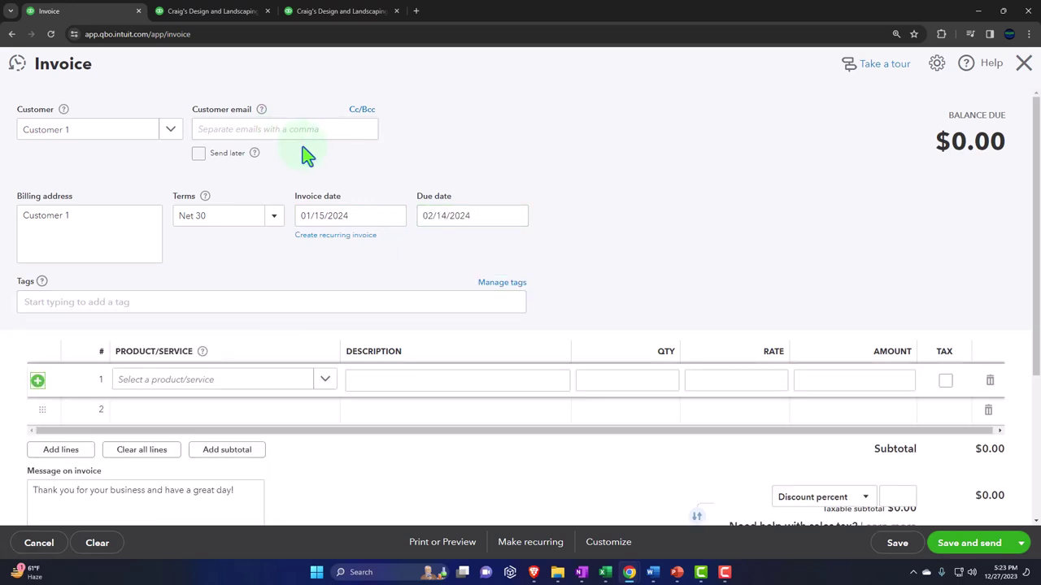
pyautogui.click(226, 380)
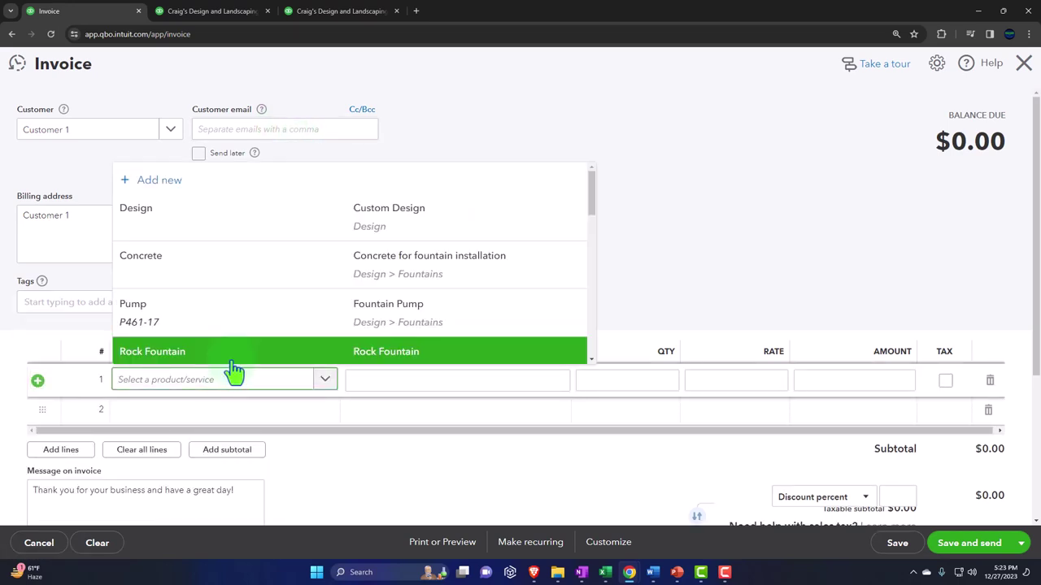
pyautogui.click(233, 373)
pyautogui.write('roc')
pyautogui.press('BackSpace')
pyautogui.press('BackSpace')
pyautogui.press('BackSpace')
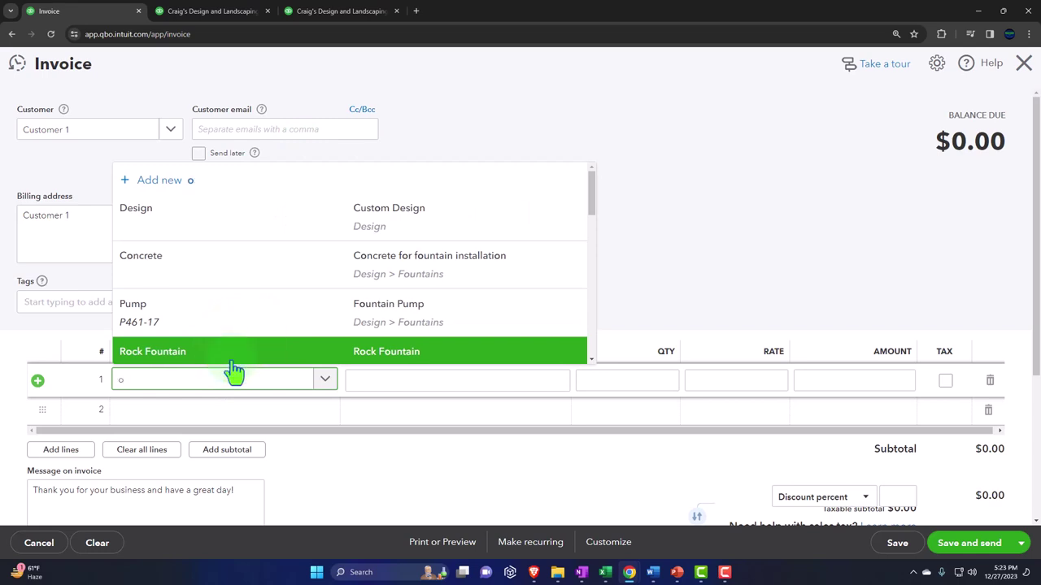
pyautogui.write('Jhou')
pyautogui.press('BackSpace')
pyautogui.press('BackSpace')
pyautogui.press('BackSpace')
pyautogui.write('H')
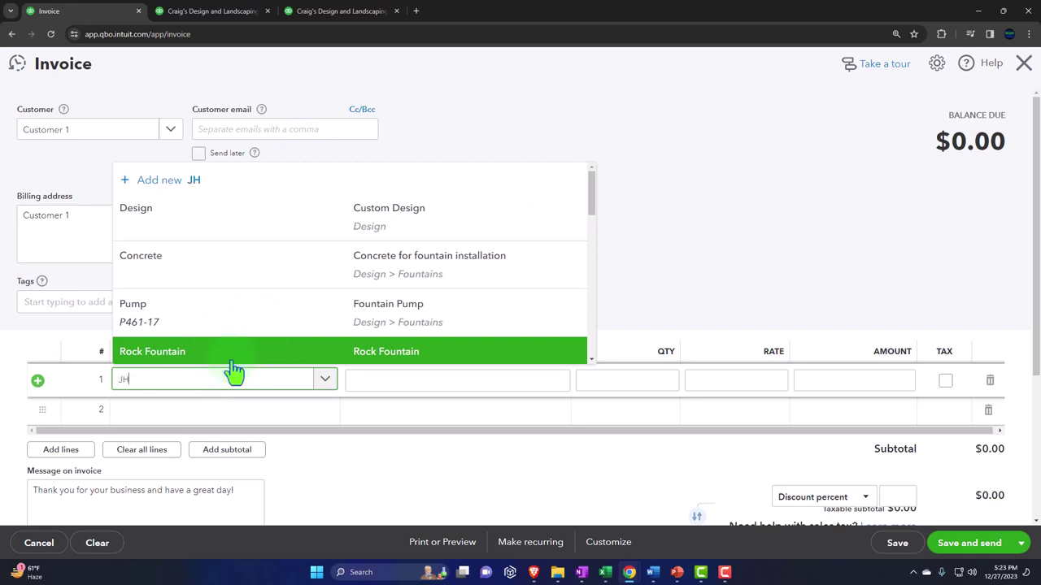
pyautogui.press('BackSpace')
pyautogui.press('BackSpace')
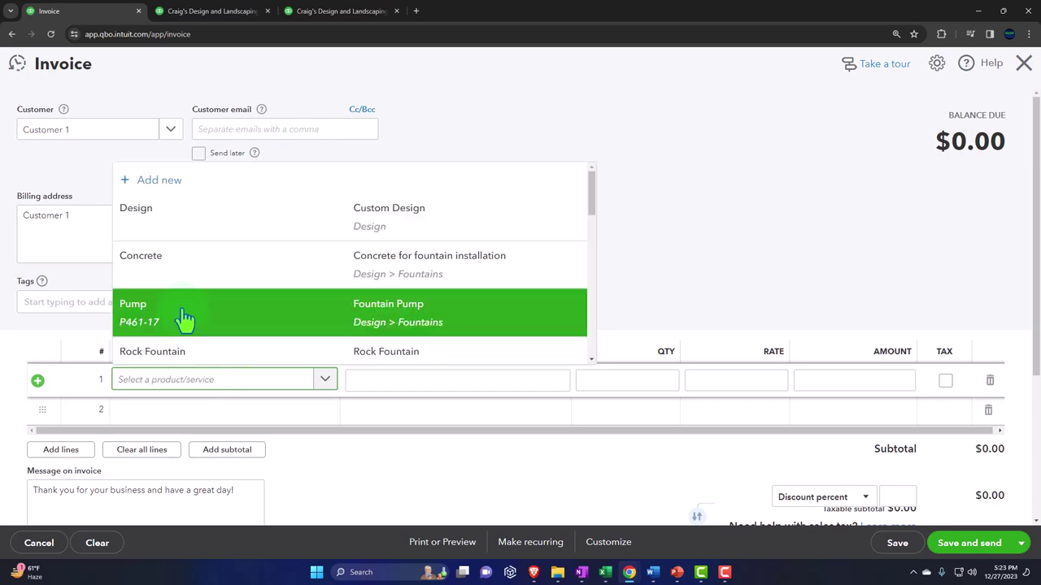
pyautogui.press('Escape')
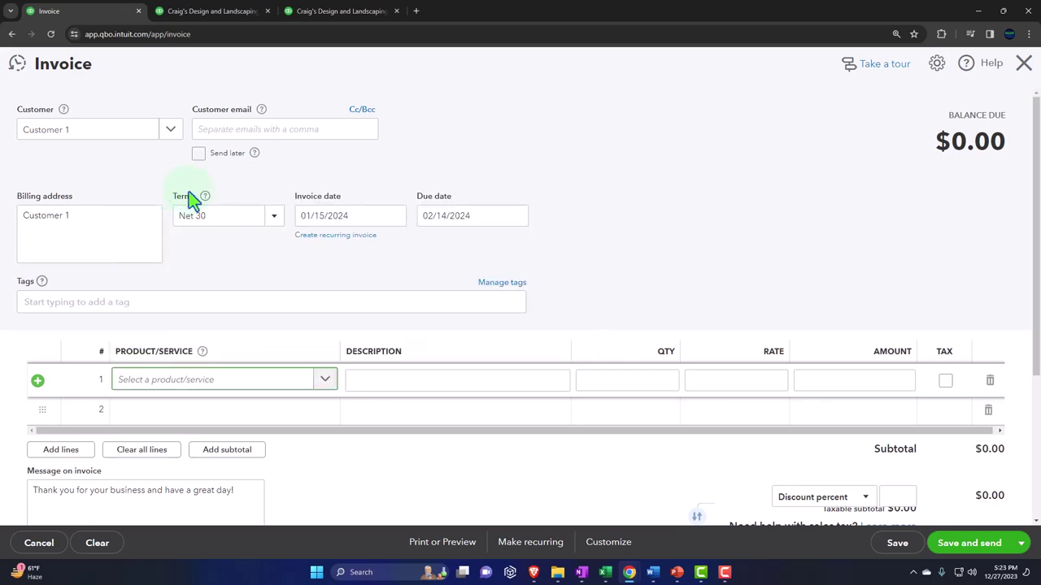
# Add a new Service item for the first invoice line and name it Hourly.
pyautogui.press('Return')
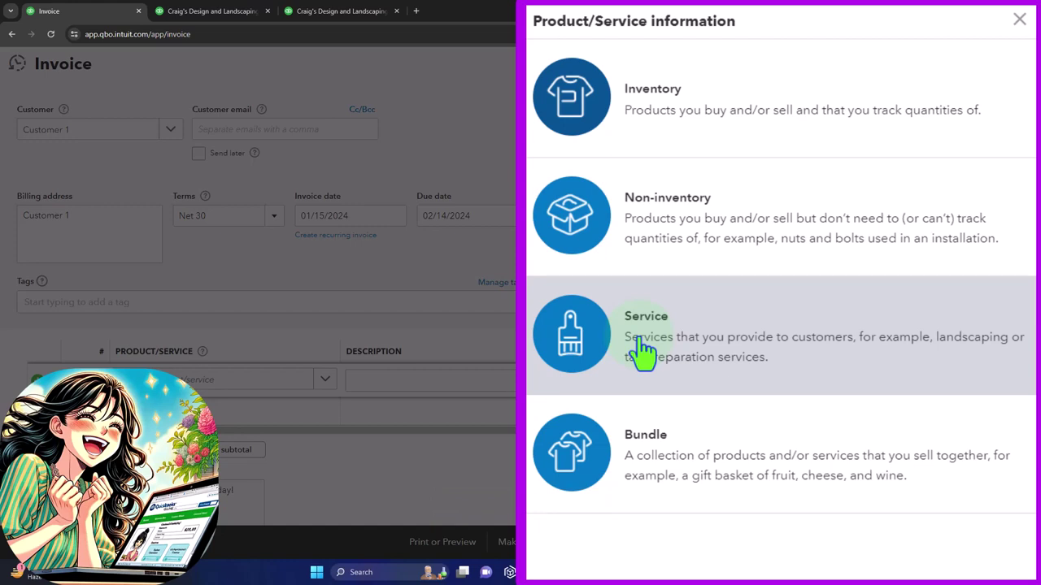
pyautogui.click(642, 350)
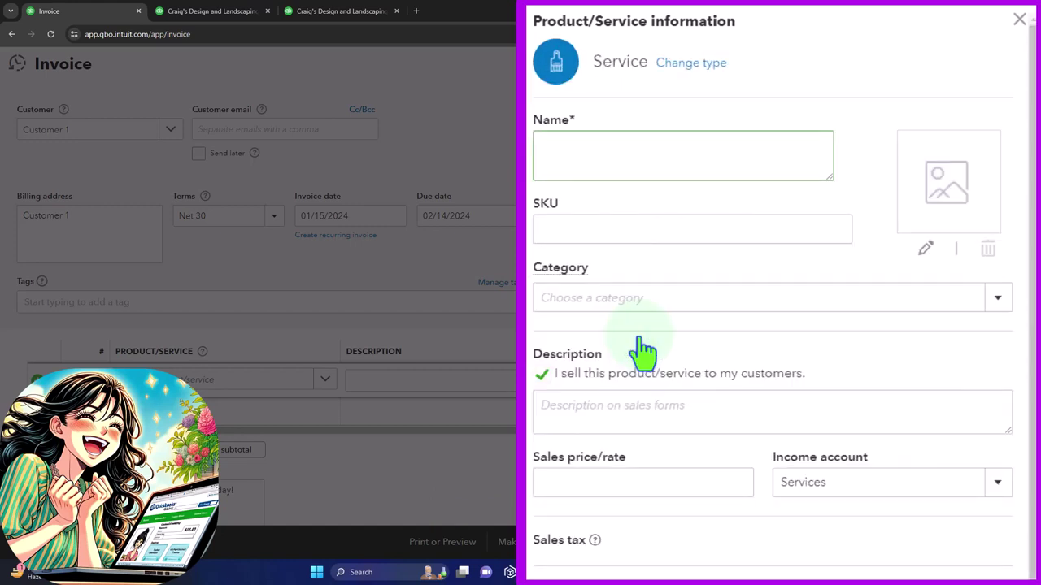
pyautogui.click(597, 152)
pyautogui.write('Houyrly')
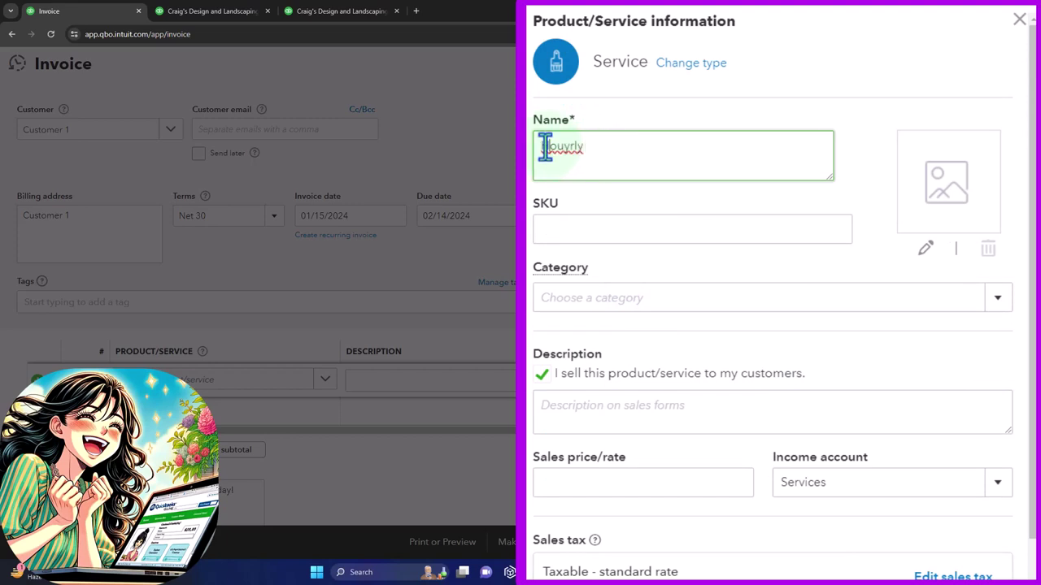
pyautogui.rightClick(544, 145)
pyautogui.click(574, 162)
# Reuse the item name Hourly as its sales description and set the sales price to 100, keeping the Services income account.
pyautogui.moveTo(594, 147); pyautogui.dragTo(533, 144)
pyautogui.hotkey('ctrl', 'c')
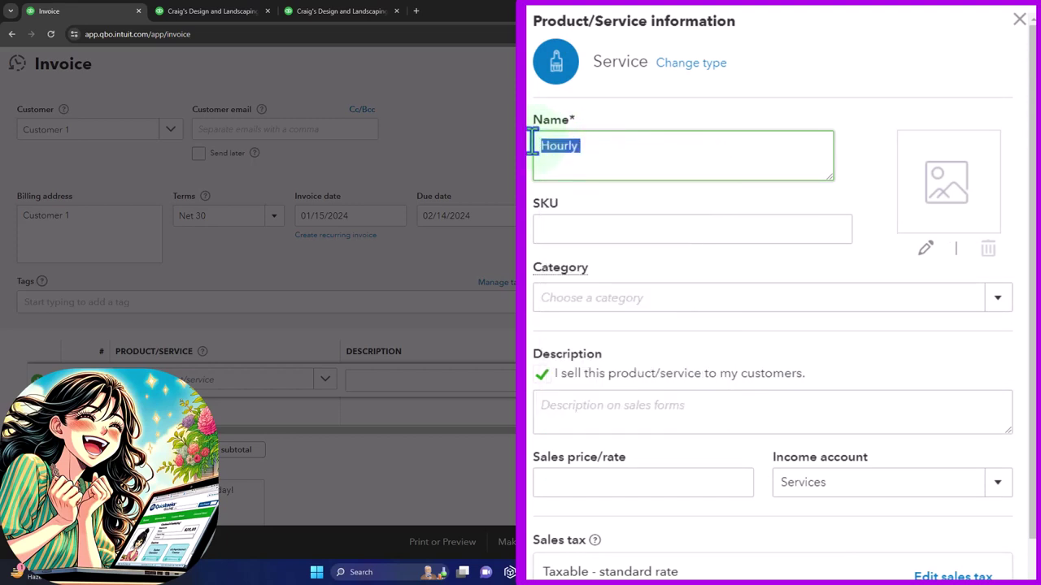
pyautogui.scroll(-1, 669, 280)
pyautogui.click(639, 304)
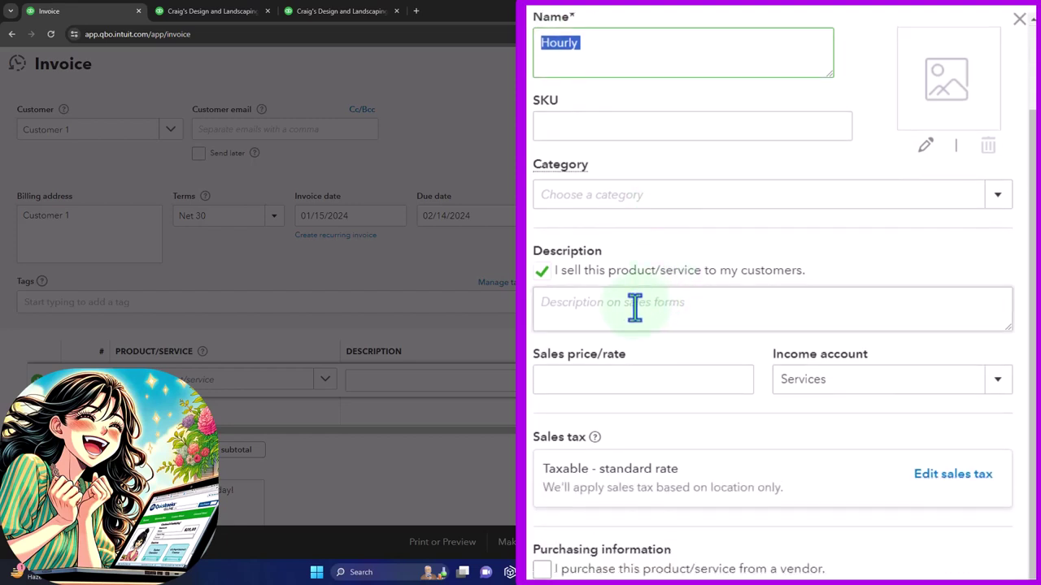
pyautogui.hotkey('ctrl', 'v')
pyautogui.click(606, 376)
pyautogui.write('100')
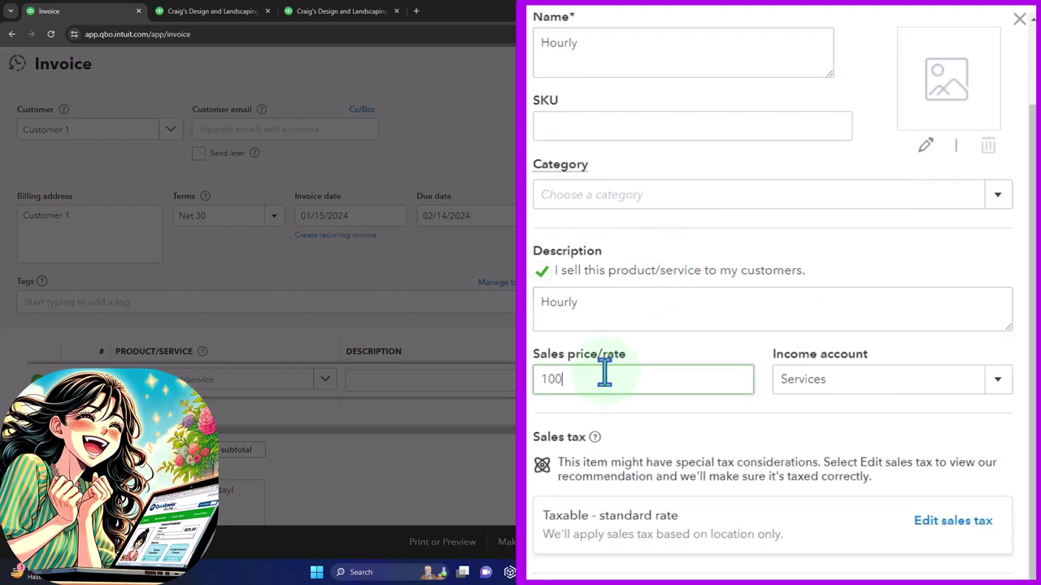
pyautogui.press('Tab')
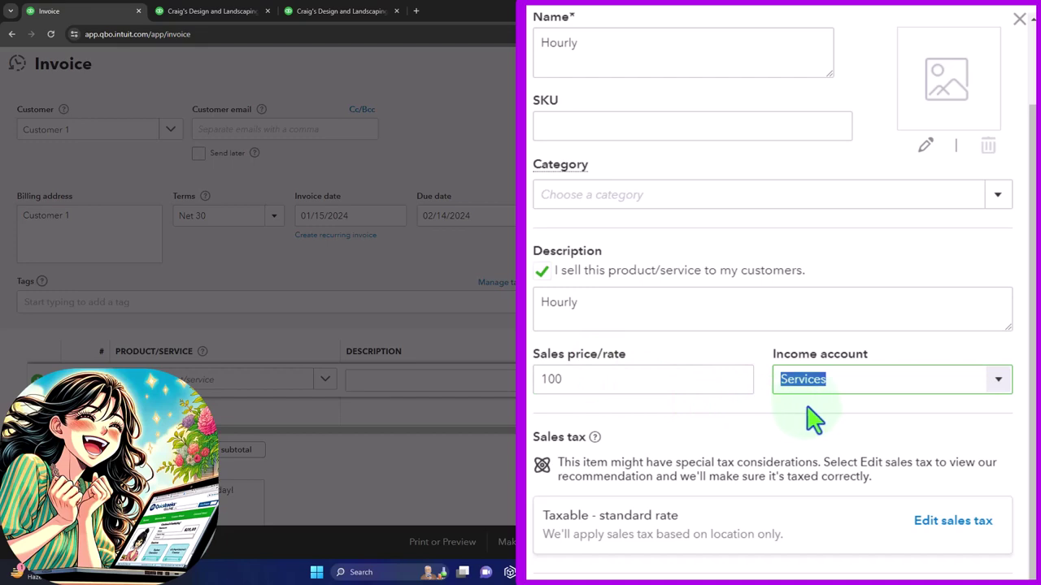
# Change the service item's sales tax setting to Nontaxable, then save the item and return to the invoice.
pyautogui.scroll(-1, 815, 419)
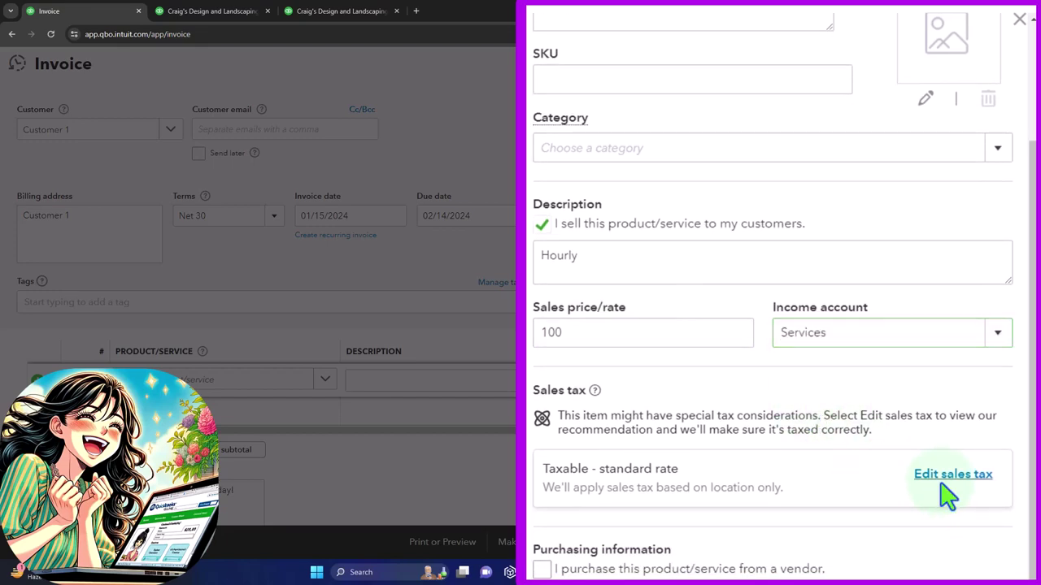
pyautogui.click(946, 495)
pyautogui.scroll(-3, 833, 404)
pyautogui.scroll(-5, 833, 398)
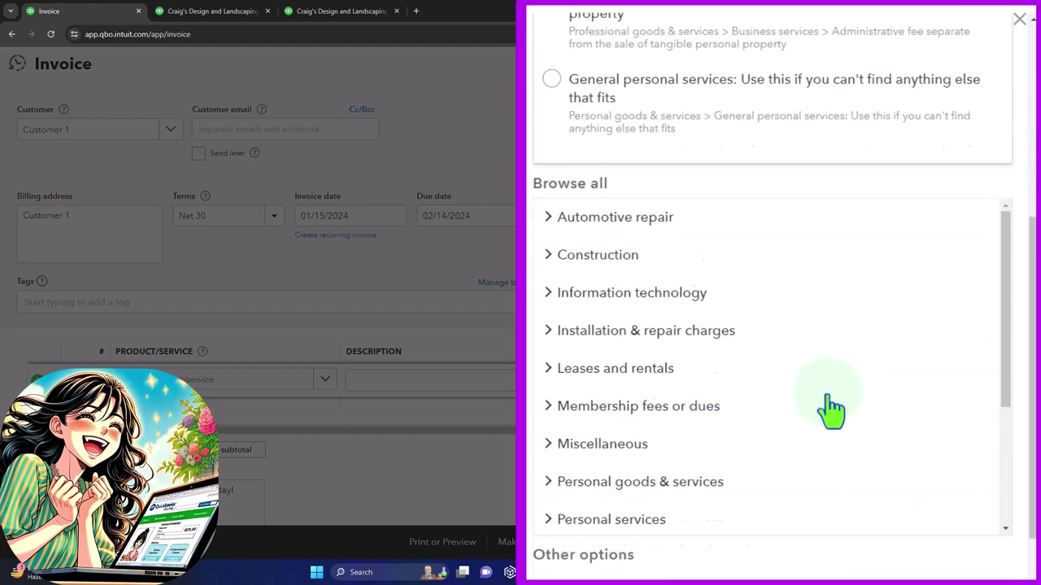
pyautogui.click(545, 513)
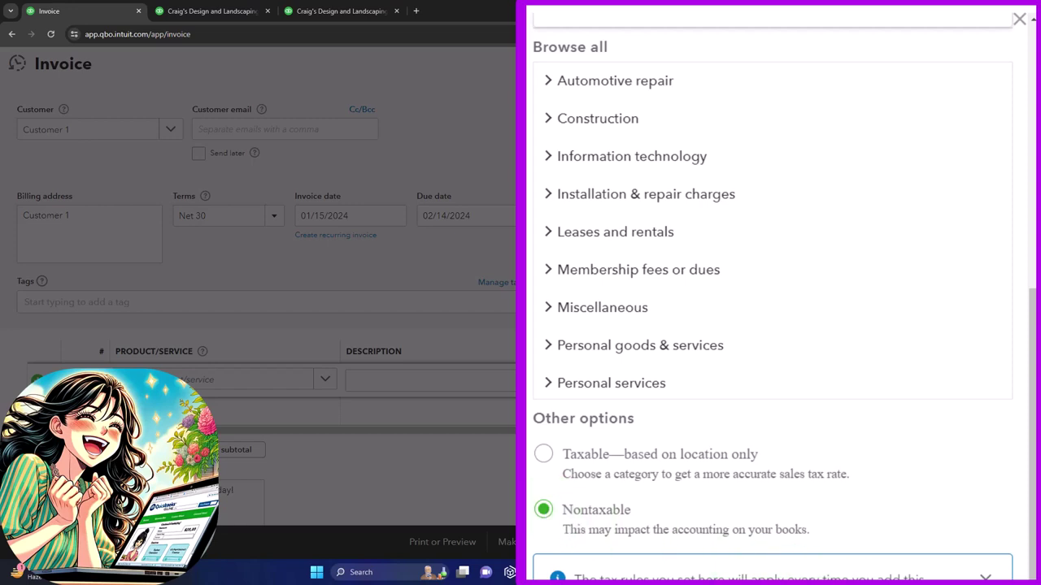
pyautogui.click(864, 579)
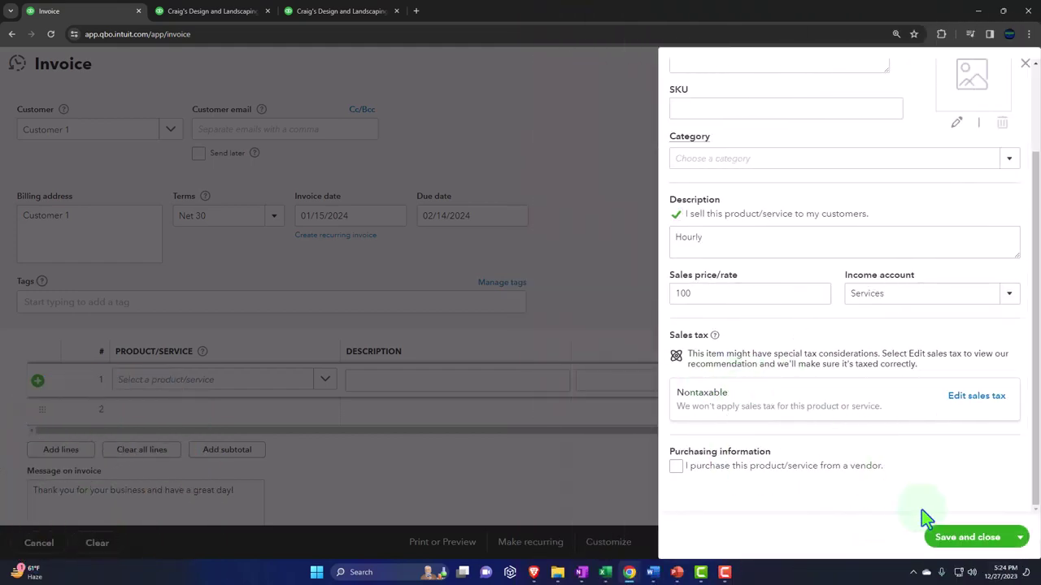
pyautogui.click(964, 538)
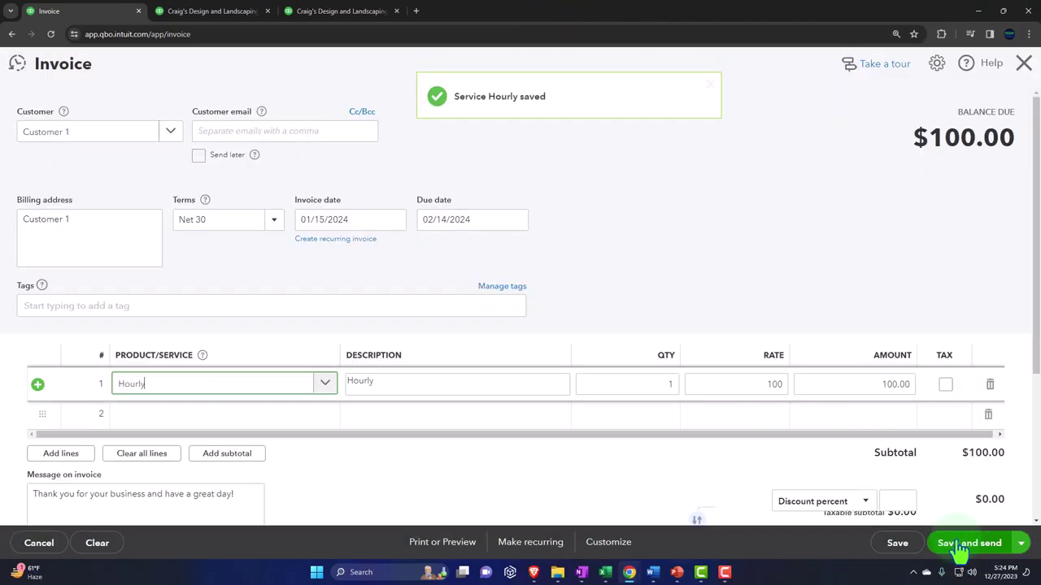
# Set the quantity of the Hourly invoice line to 2, keeping the rate of 100.
pyautogui.press('Tab')
pyautogui.press('Tab')
pyautogui.write('2')
pyautogui.press('Tab')
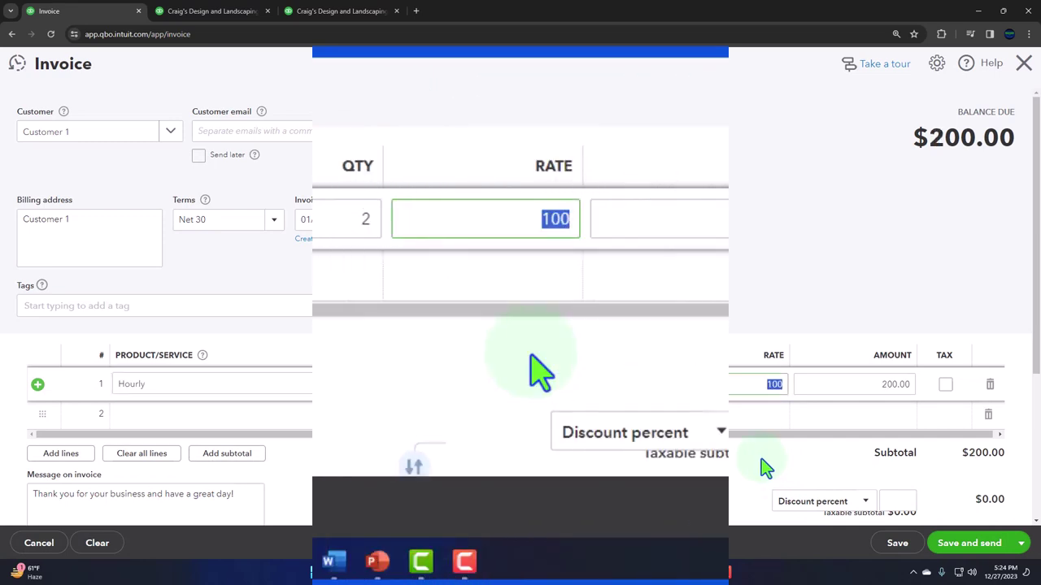
pyautogui.press('Tab')
pyautogui.press('Tab')
pyautogui.press('Tab')
pyautogui.press('Tab')
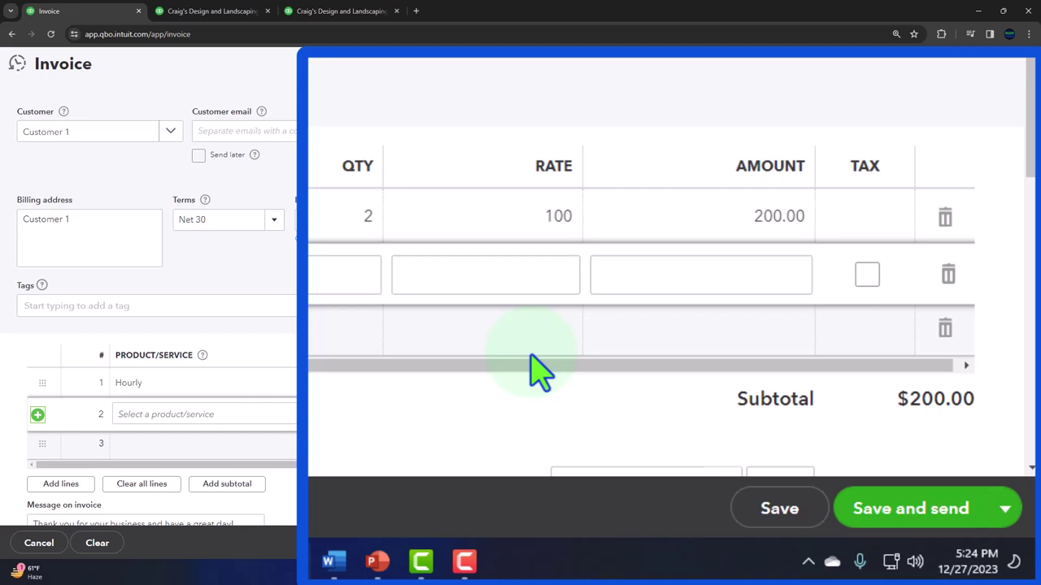
pyautogui.scroll(-3, 540, 374)
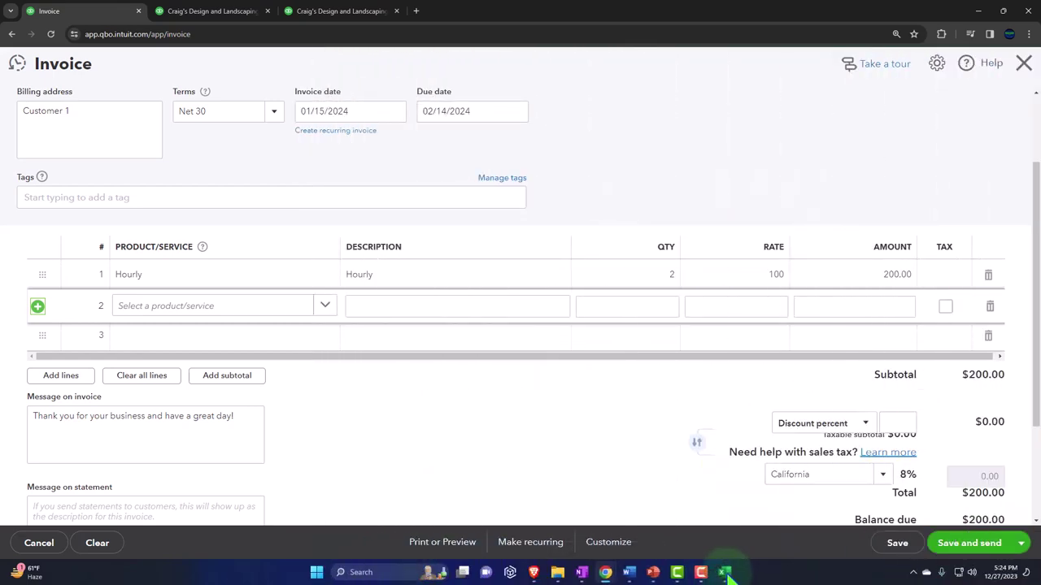
# Switch to the Excel worksheet and link B3 beside Invoice to the Accounts Receivable account name in E4.
pyautogui.click(725, 573)
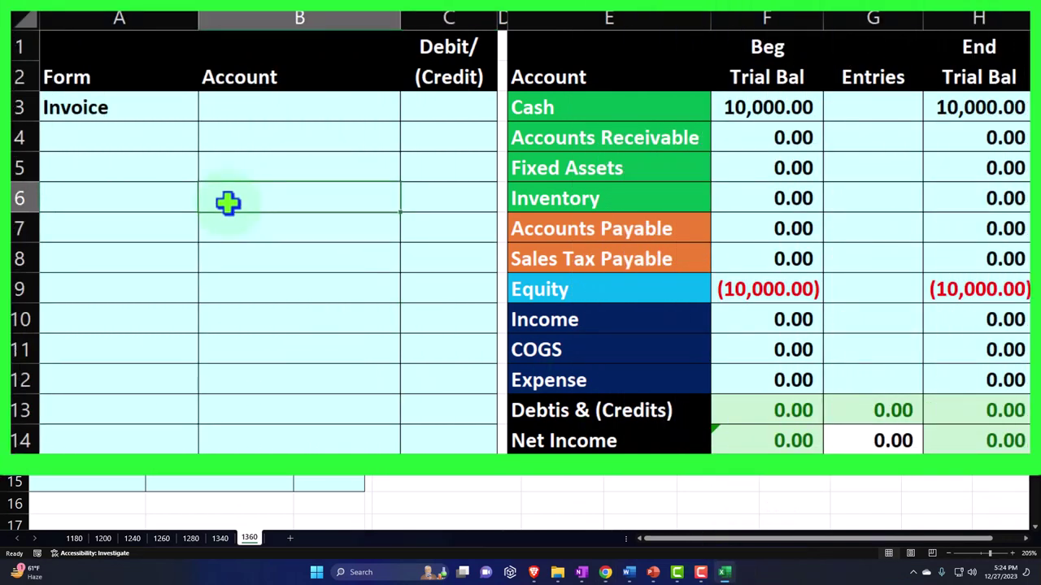
pyautogui.click(226, 109)
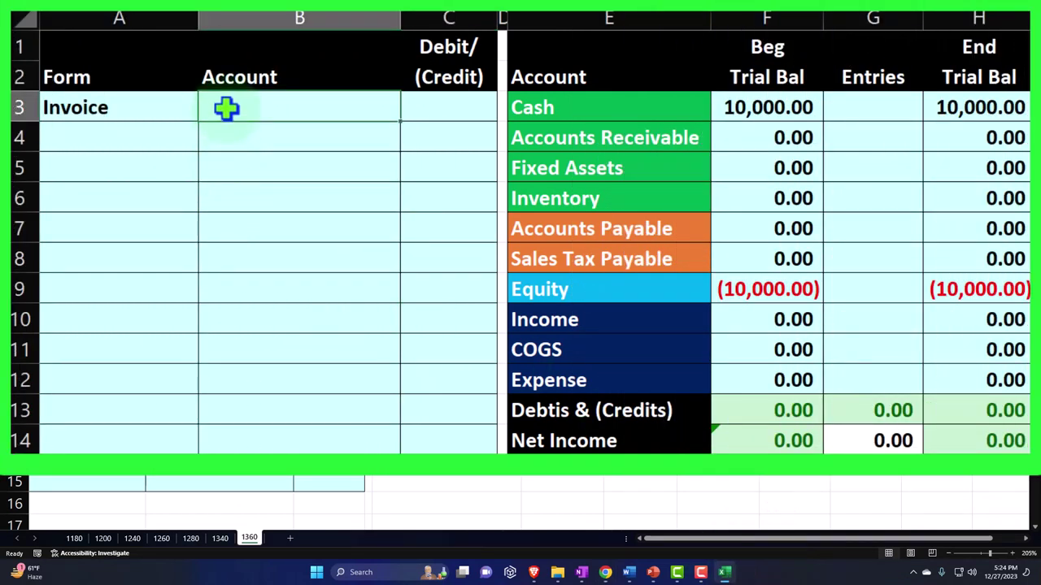
pyautogui.write('=')
pyautogui.press('Right')
pyautogui.press('Right')
pyautogui.press('Right')
pyautogui.press('Down')
pyautogui.press('Return')
# Link B4 to the Income account name in E10 with a cell reference.
pyautogui.write('=')
pyautogui.press('Right')
pyautogui.press('Right')
pyautogui.press('Right')
pyautogui.press('Down')
pyautogui.press('Down')
pyautogui.press('Down')
pyautogui.press('Down')
pyautogui.press('Down')
pyautogui.press('Down')
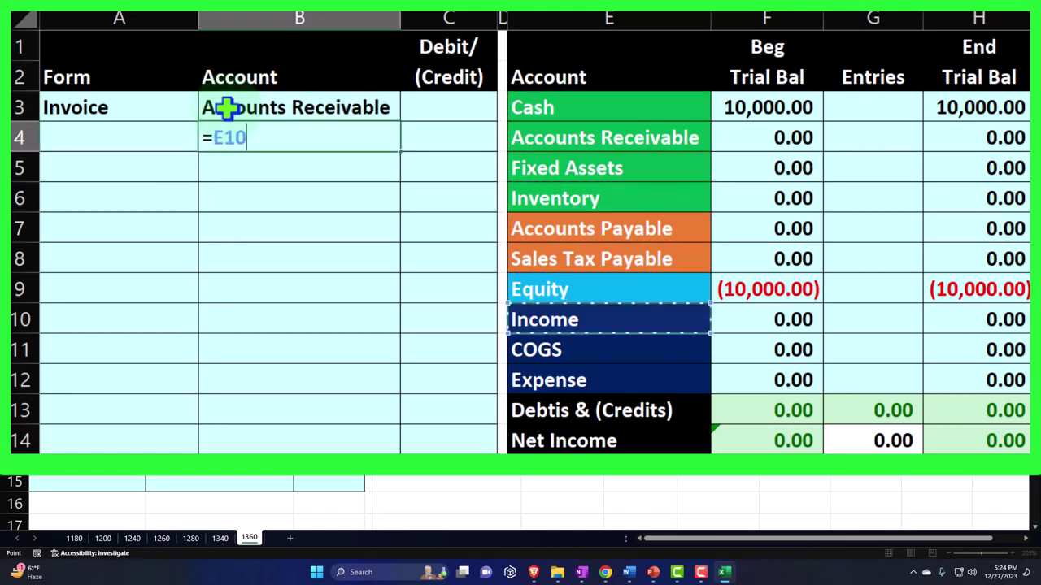
pyautogui.press('Return')
# Enter a debit of 200 for Accounts Receivable in C3 and the offsetting Income credit =-C3 in C4.
pyautogui.press('Right')
pyautogui.press('Up')
pyautogui.press('Up')
pyautogui.write('200')
pyautogui.press('Return')
pyautogui.write('=-')
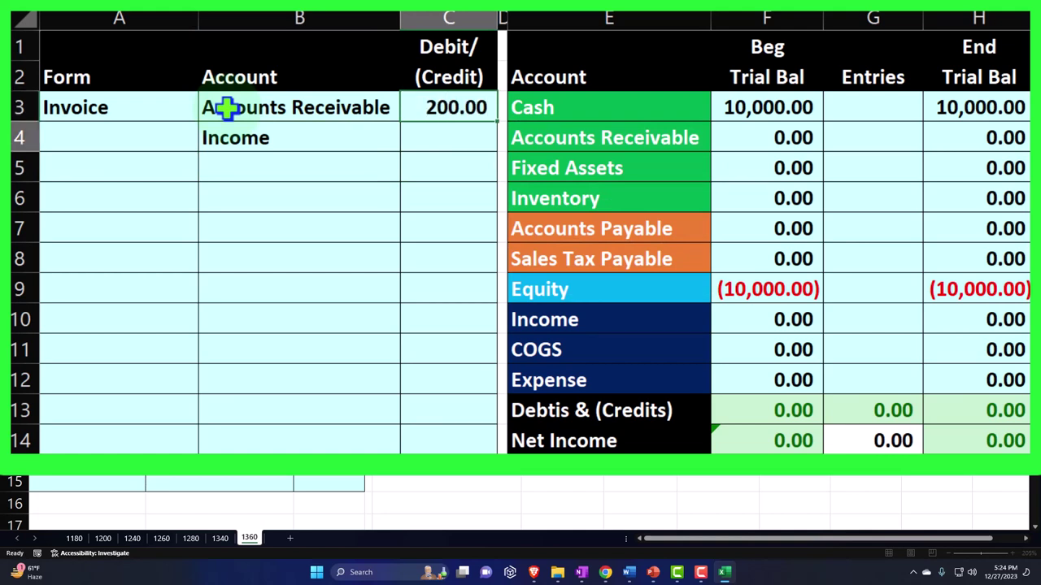
pyautogui.press('Up')
pyautogui.press('Return')
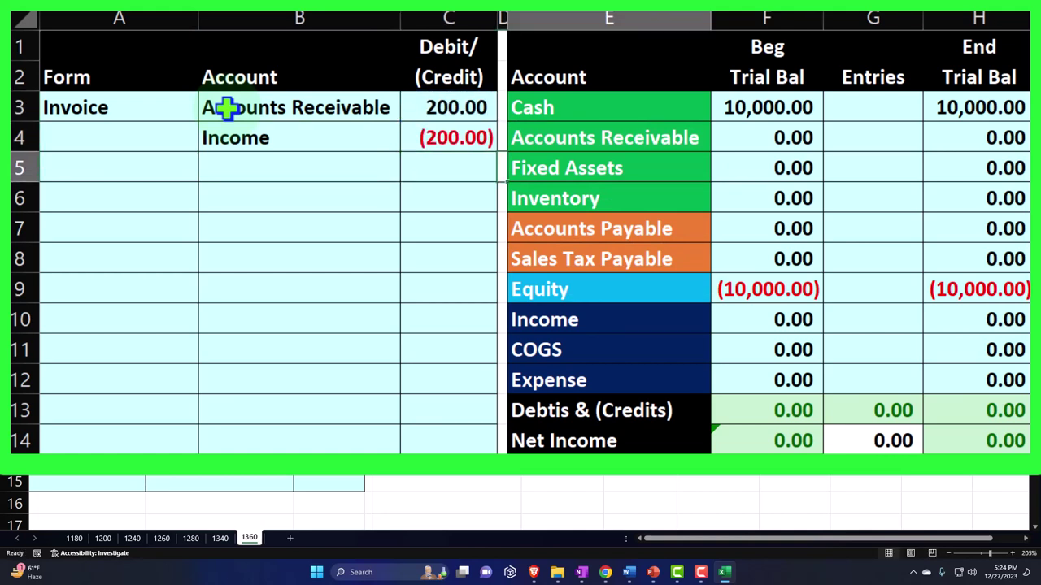
# Post the receivable debit to the trial balance by linking G4 in the Entries column to C3.
pyautogui.press('Right')
pyautogui.press('Right')
pyautogui.press('Right')
pyautogui.press('Up')
pyautogui.write('=')
pyautogui.press('Left')
pyautogui.press('Left')
pyautogui.press('Left')
pyautogui.press('Up')
pyautogui.press('Left')
pyautogui.press('Return')
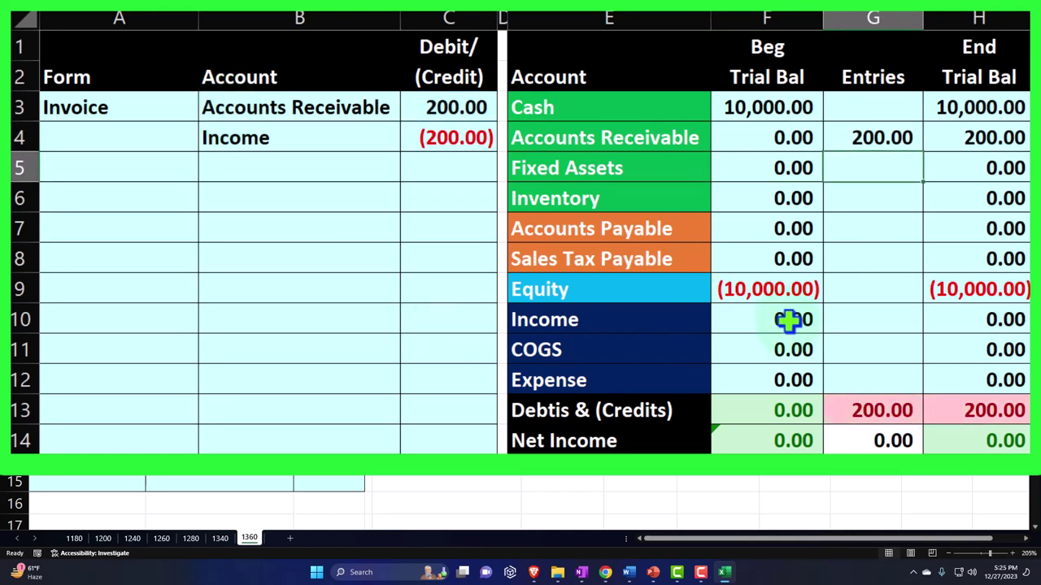
# Post the income credit to the trial balance by linking G10 in the Entries column to C4.
pyautogui.click(883, 312)
pyautogui.write('=')
pyautogui.press('Left')
pyautogui.press('Left')
pyautogui.press('Left')
pyautogui.press('Left')
pyautogui.press('Up')
pyautogui.press('Up')
pyautogui.press('Up')
pyautogui.press('Up')
pyautogui.press('Up')
pyautogui.press('Up')
pyautogui.press('Return')
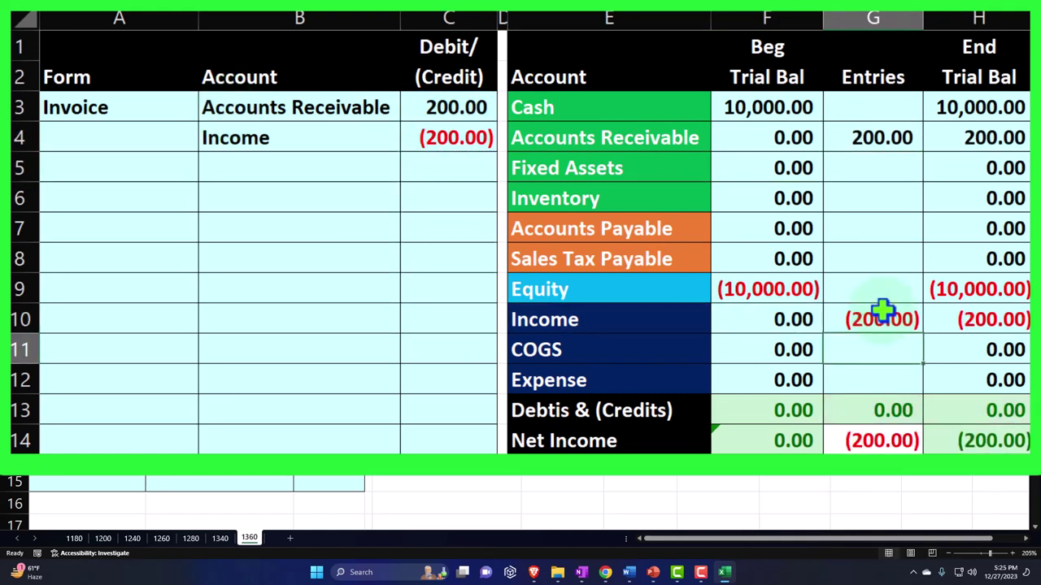
# Check the ending Net Income formula in H14, a SUM of H10:H12, and select the income, COGS and expense cells it adds.
pyautogui.click(1022, 437)
pyautogui.write('=SUM(')
pyautogui.press('Up')
pyautogui.press('Up')
pyautogui.press('Up')
pyautogui.press('Up')
pyautogui.hotkey('shift', 'Down')
pyautogui.hotkey('shift', 'Down')
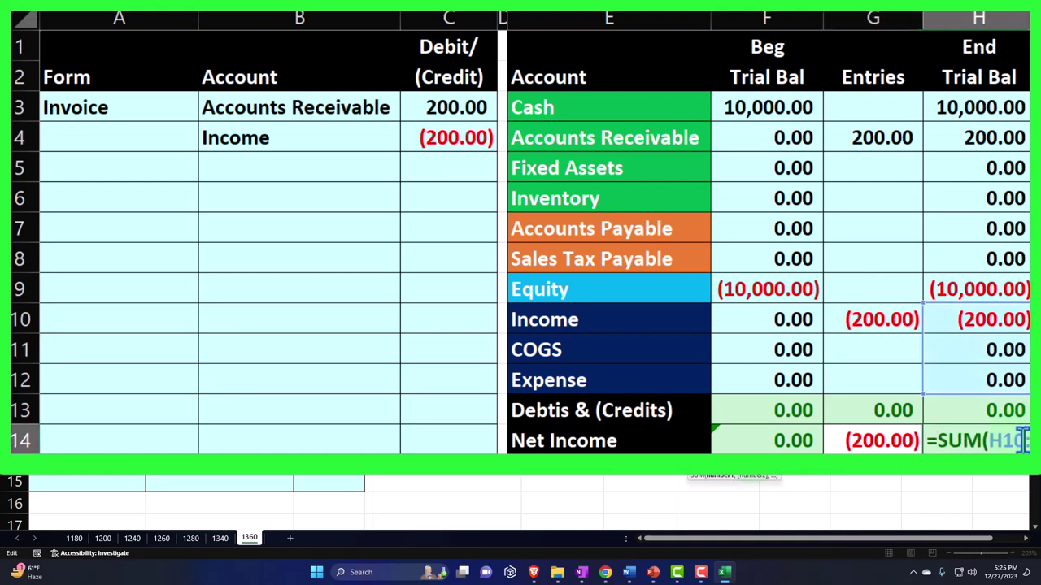
pyautogui.press('Return')
pyautogui.moveTo(980, 315); pyautogui.dragTo(967, 391)
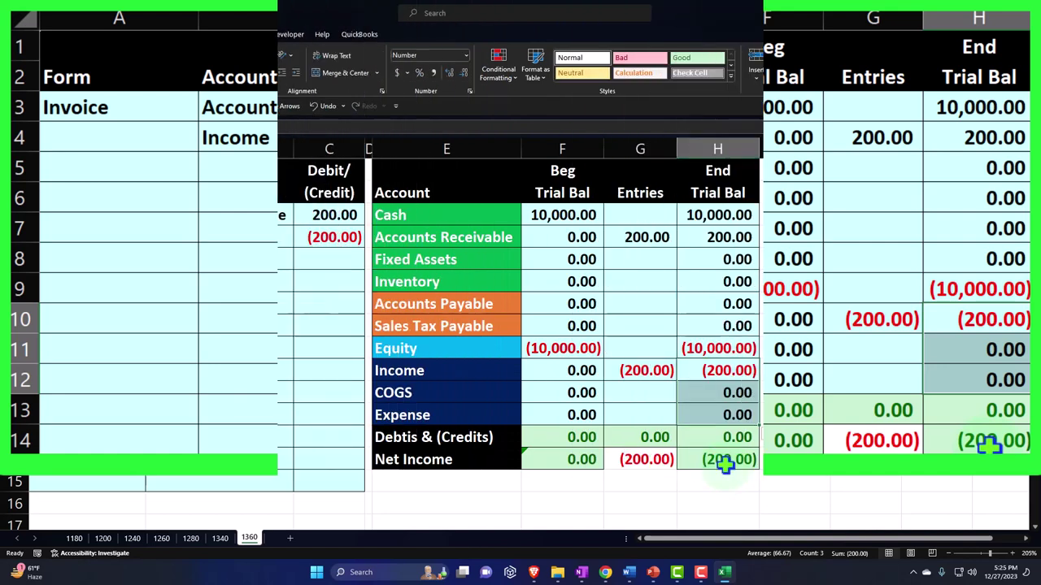
# Switch to QuickBooks Online and save and close the completed invoice.
pyautogui.click(724, 573)
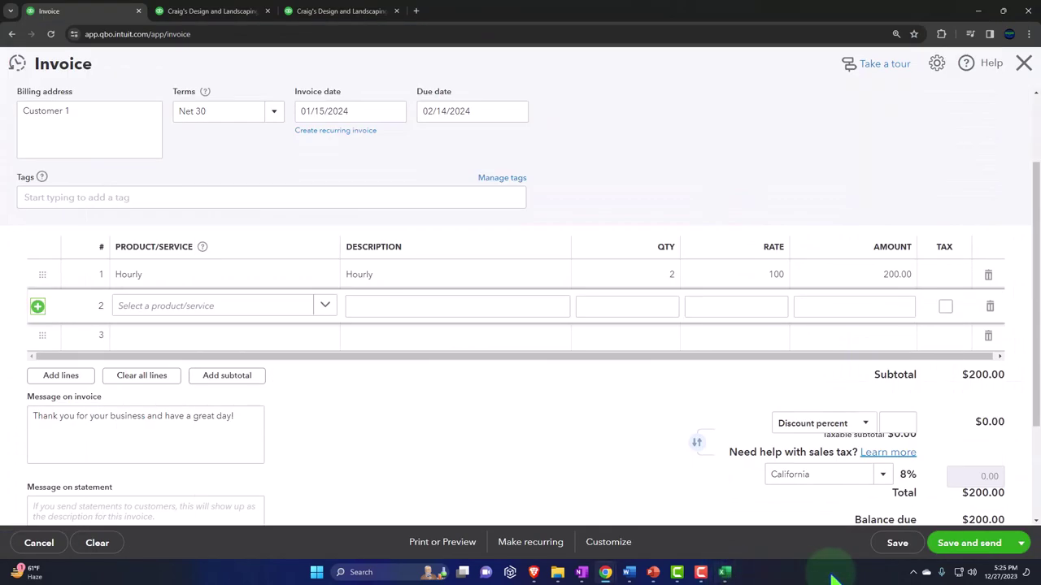
pyautogui.click(1021, 544)
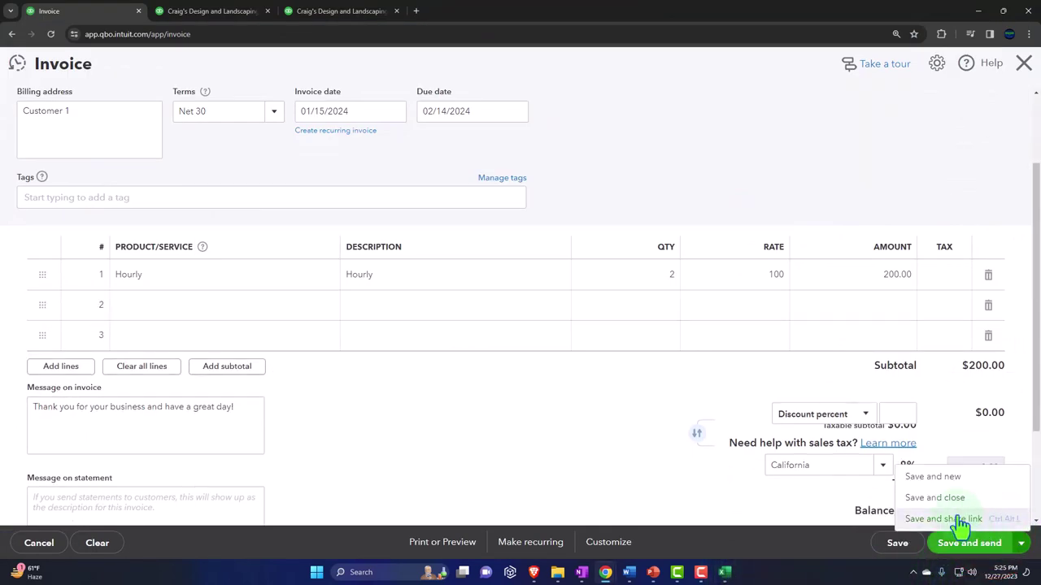
pyautogui.click(939, 498)
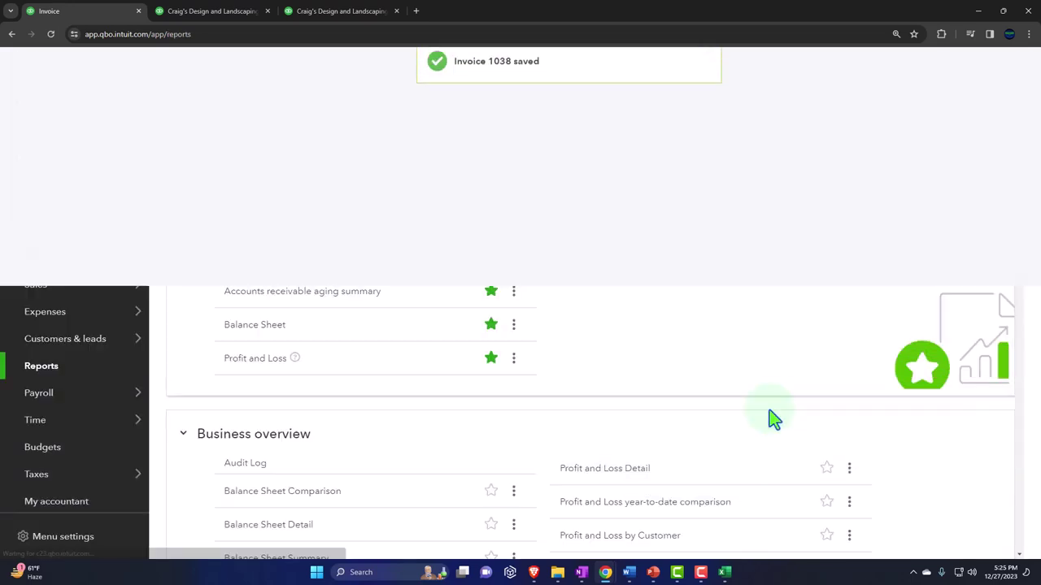
# Run the Balance Sheet report for the period 01/01/2024 to 12/31/2024.
pyautogui.click(220, 19)
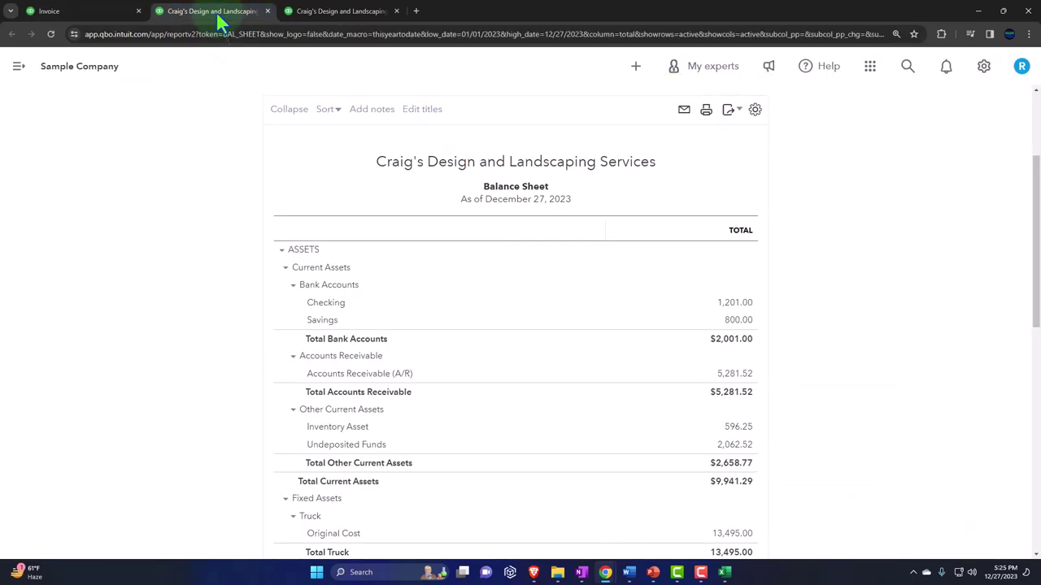
pyautogui.click(240, 213)
pyautogui.click(228, 172)
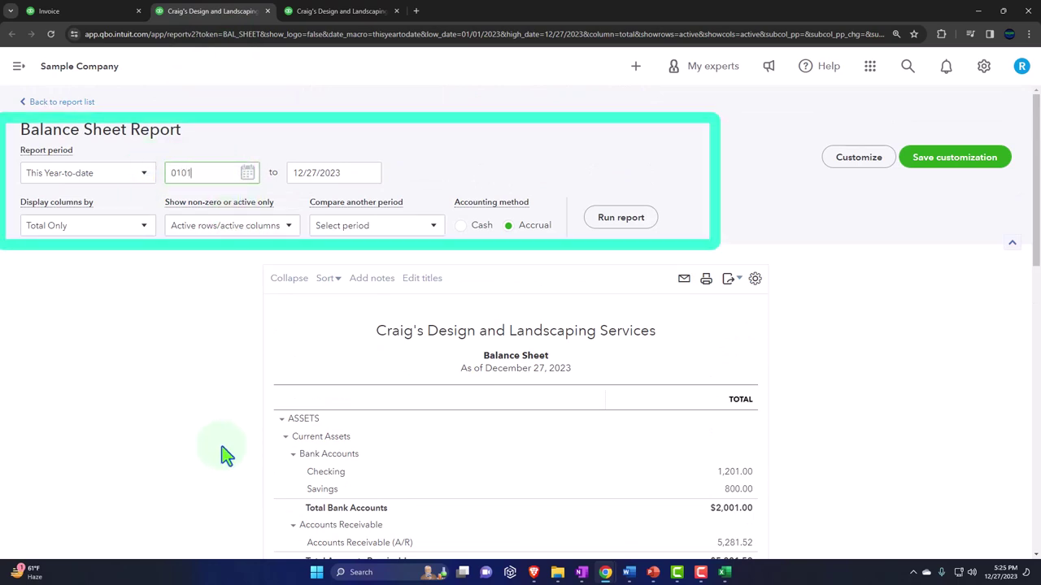
pyautogui.press('Tab')
pyautogui.write('12/31/2024')
pyautogui.press('Tab')
pyautogui.click(626, 225)
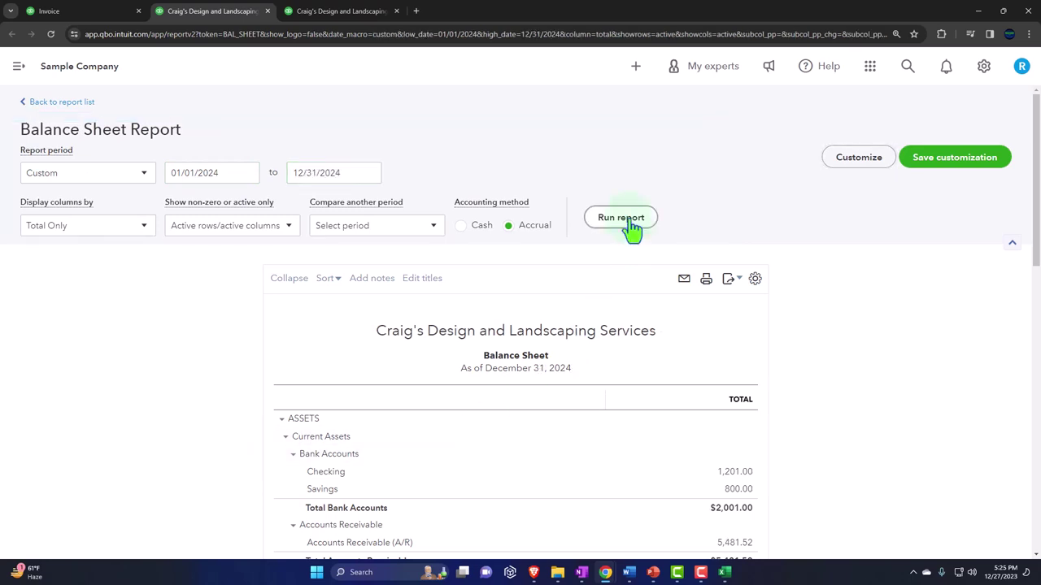
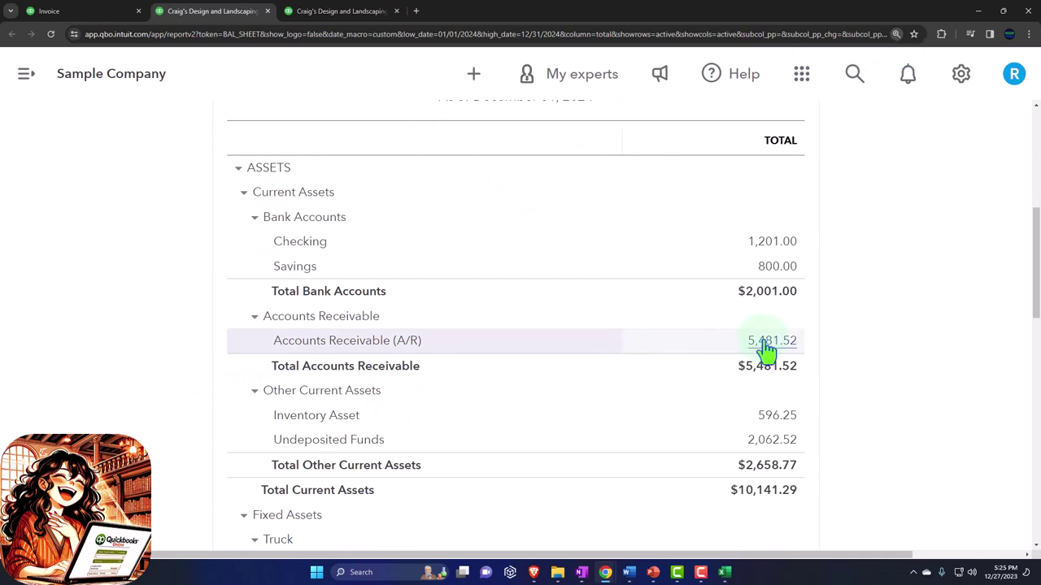
# Trace the Accounts Receivable (A/R) balance through its transaction report to invoice 1038, dismissing the modern view introduction, and return to the Balance Sheet.
pyautogui.click(769, 341)
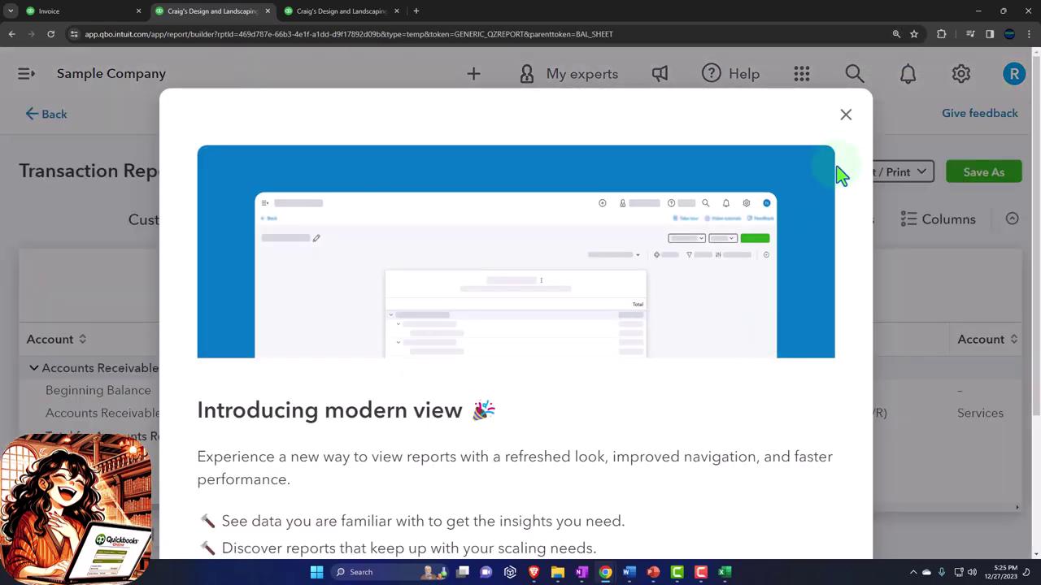
pyautogui.click(846, 117)
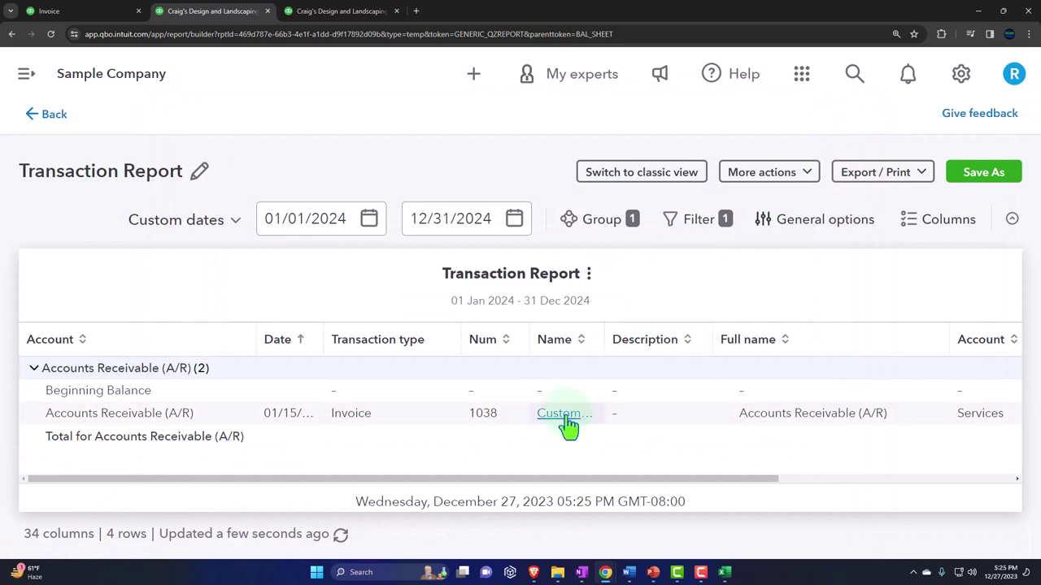
pyautogui.hotkey('ctrl', '-')
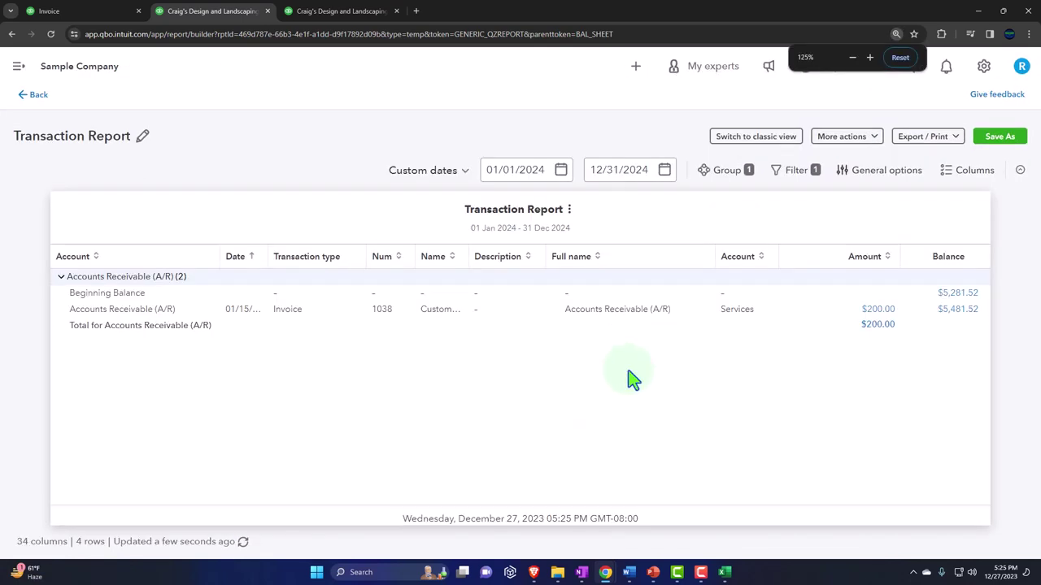
pyautogui.click(875, 317)
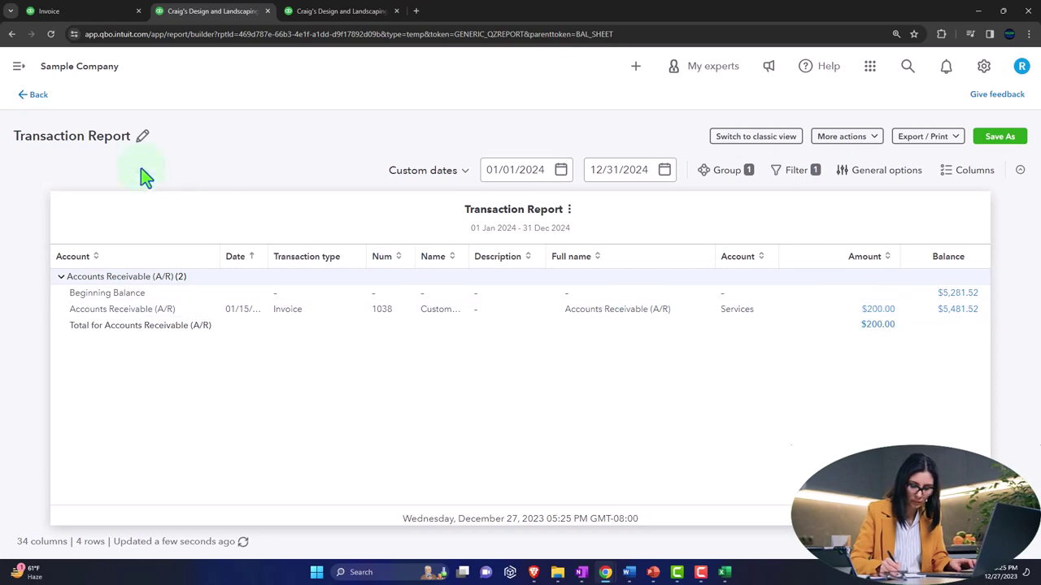
pyautogui.click(35, 98)
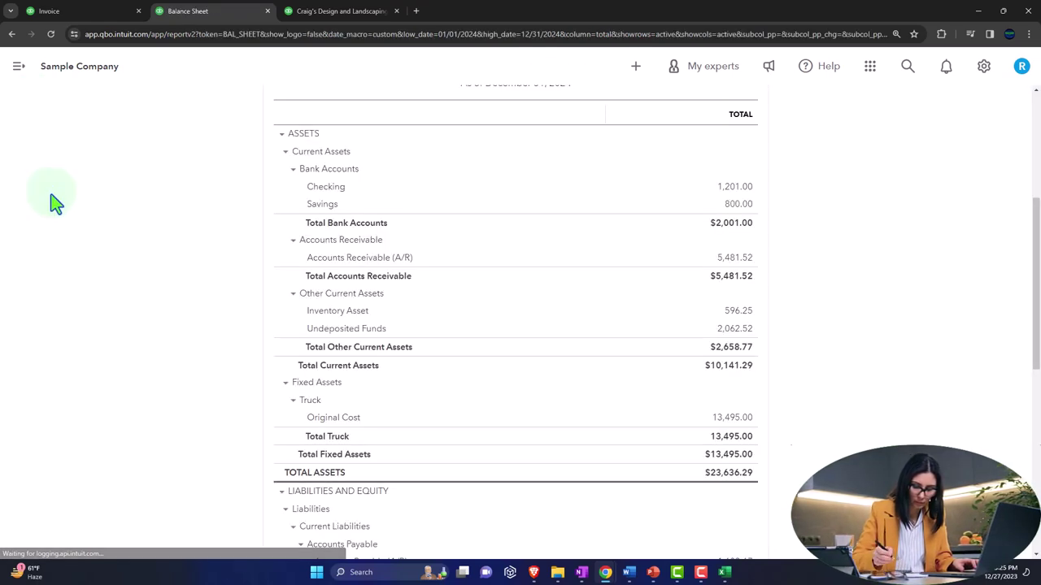
# Run the Profit and Loss report for the period 01/01/2024 to 12/31/2024.
pyautogui.click(309, 18)
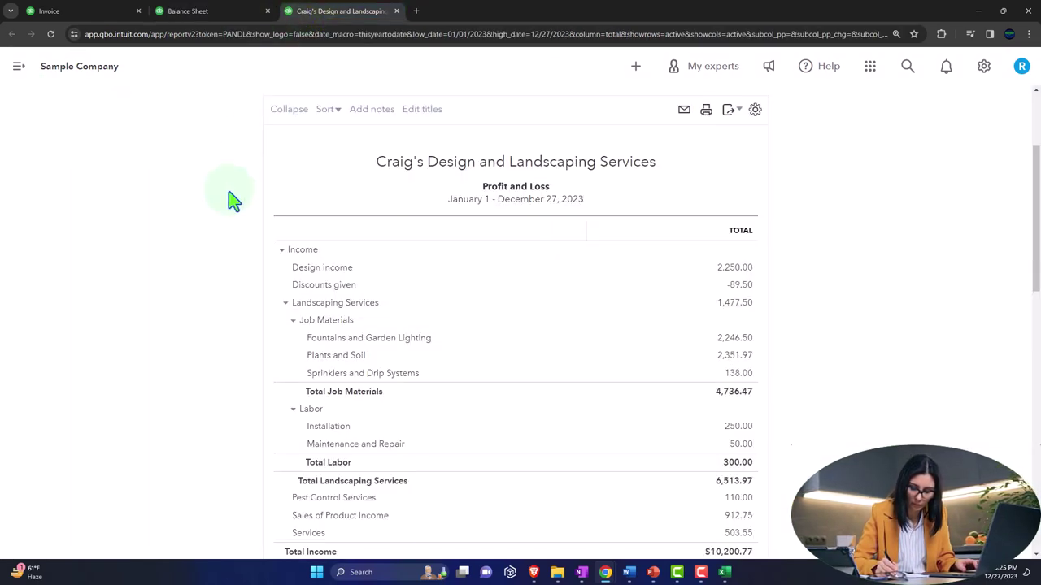
pyautogui.scroll(2, 229, 191)
pyautogui.click(135, 172)
pyautogui.hotkey('ctrl', 'a')
pyautogui.write('0')
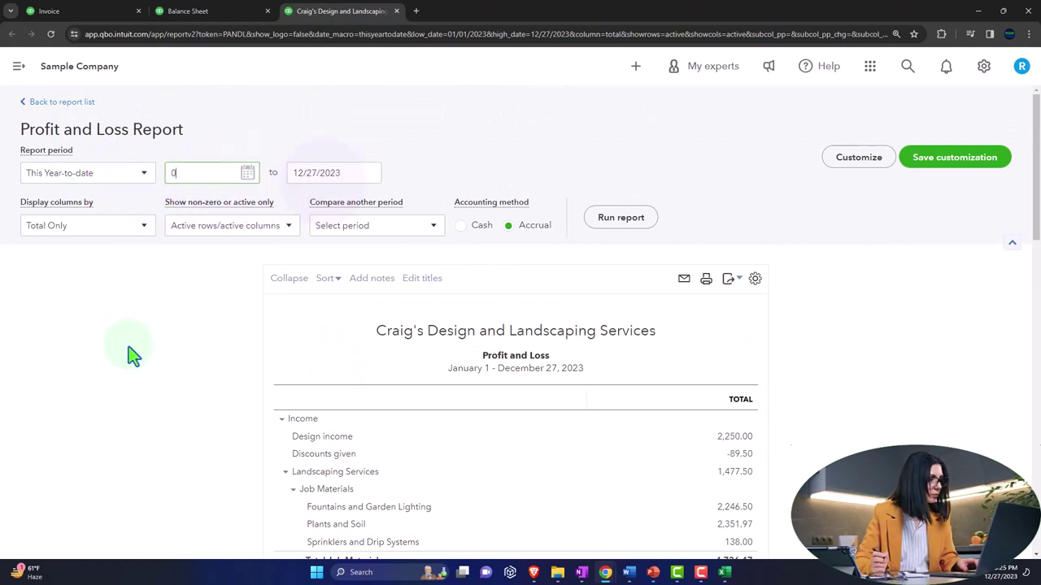
pyautogui.write('1/01/2024')
pyautogui.press('Tab')
pyautogui.write('1')
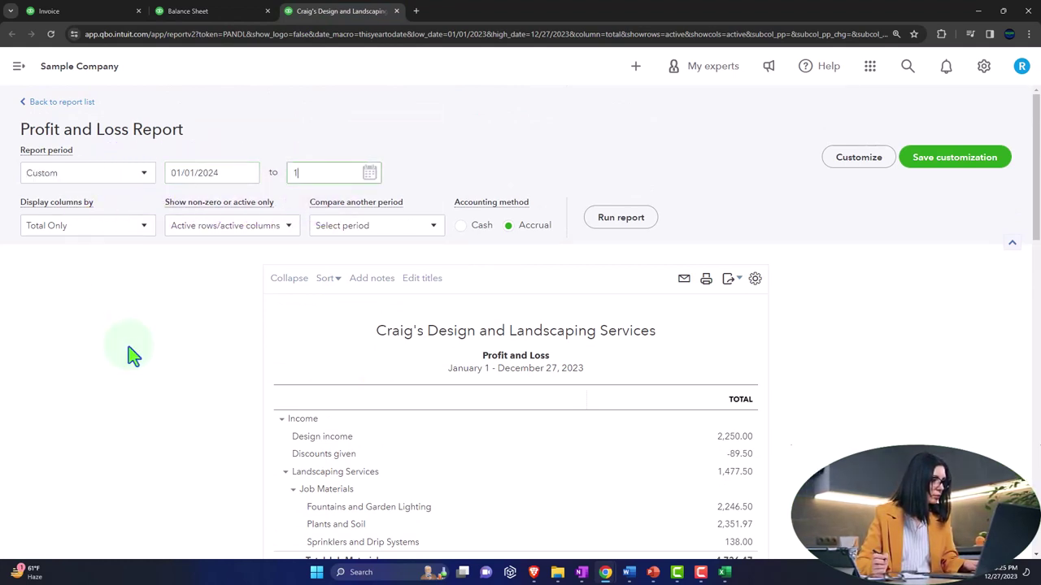
pyautogui.write('2/31/2024')
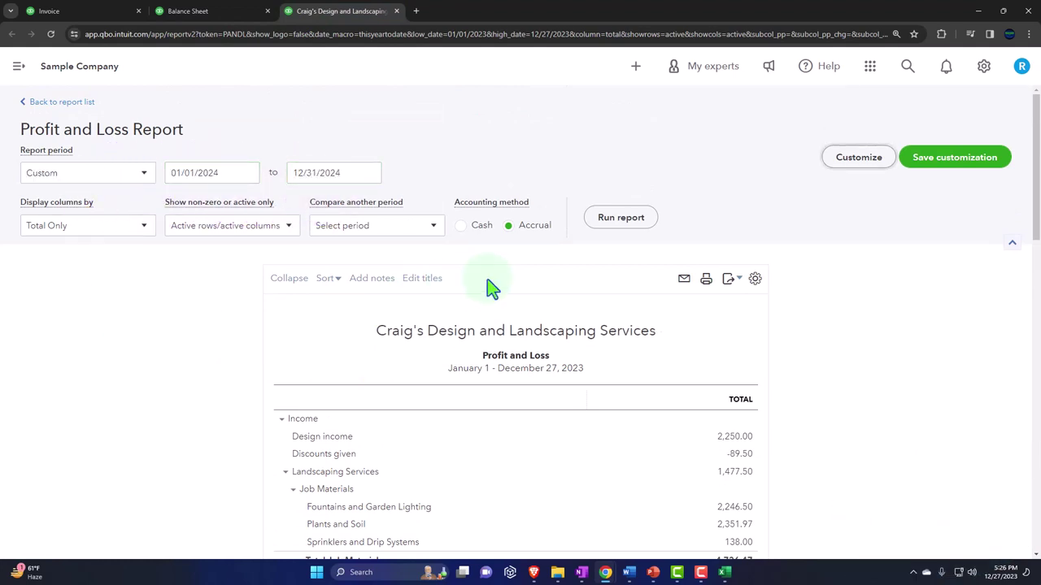
pyautogui.click(600, 224)
pyautogui.scroll(-1, 598, 232)
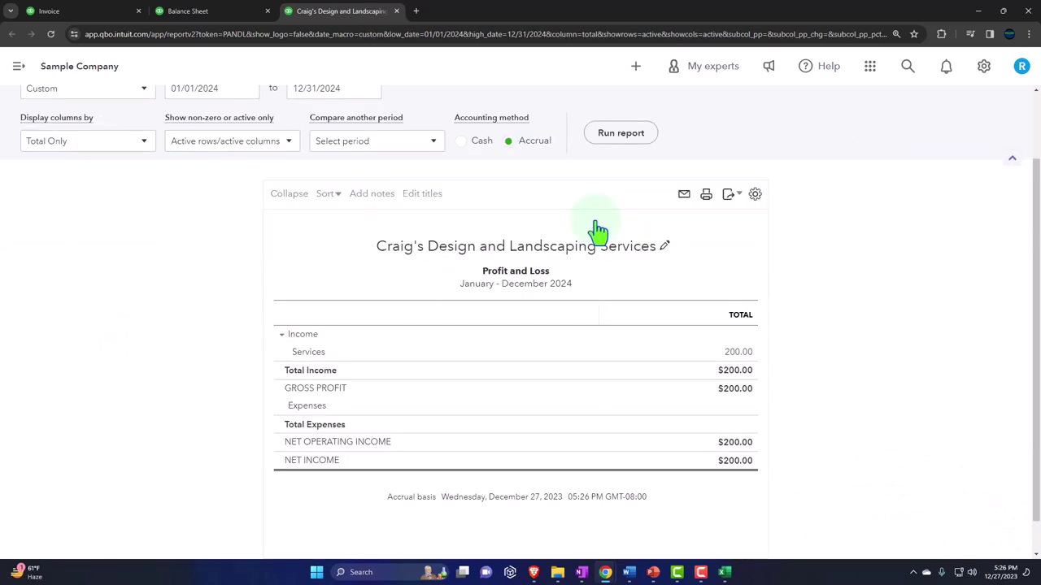
# Examine the Services income on the Profit and Loss and the Accounts Receivable and other assets on the Balance Sheet.
pyautogui.click(733, 357)
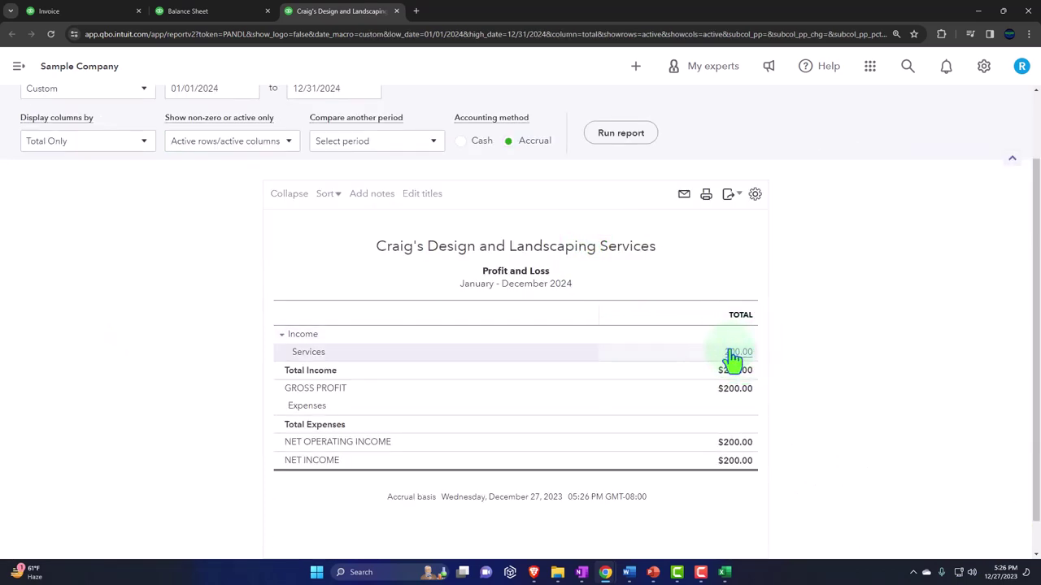
pyautogui.click(226, 26)
pyautogui.click(756, 104)
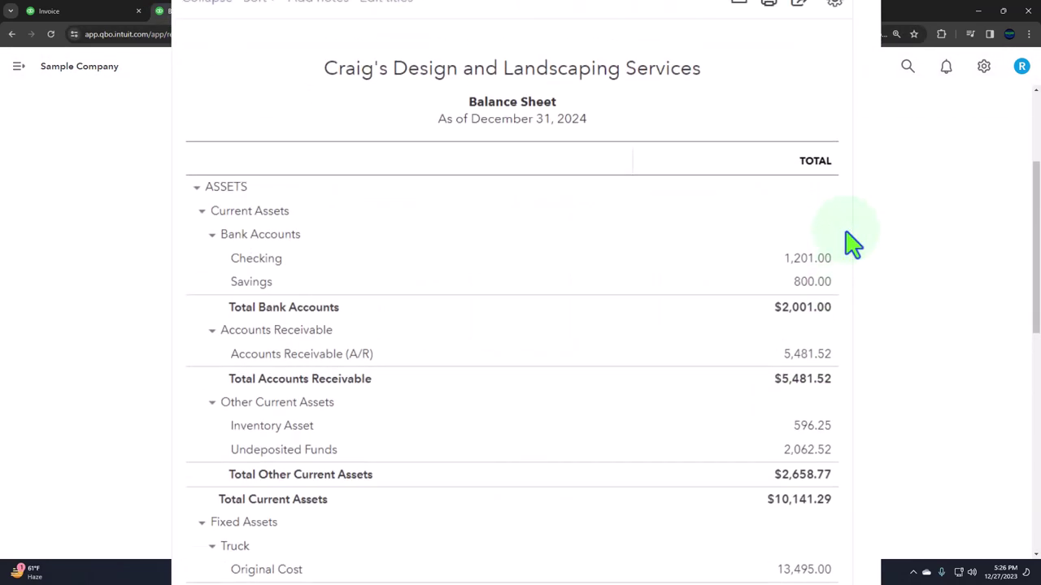
pyautogui.scroll(-3, 851, 242)
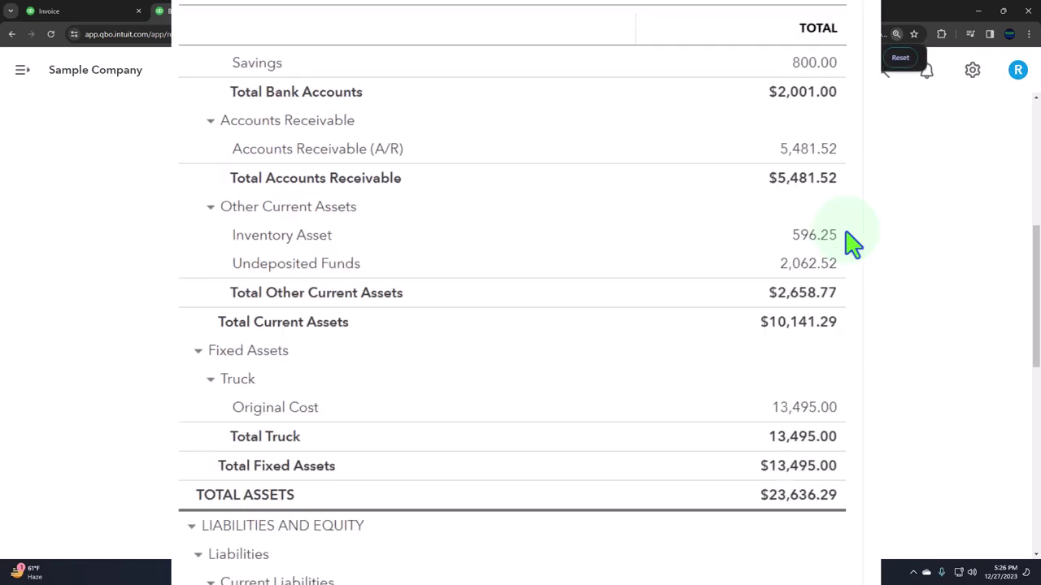
pyautogui.scroll(-1, 851, 242)
pyautogui.scroll(4, 851, 243)
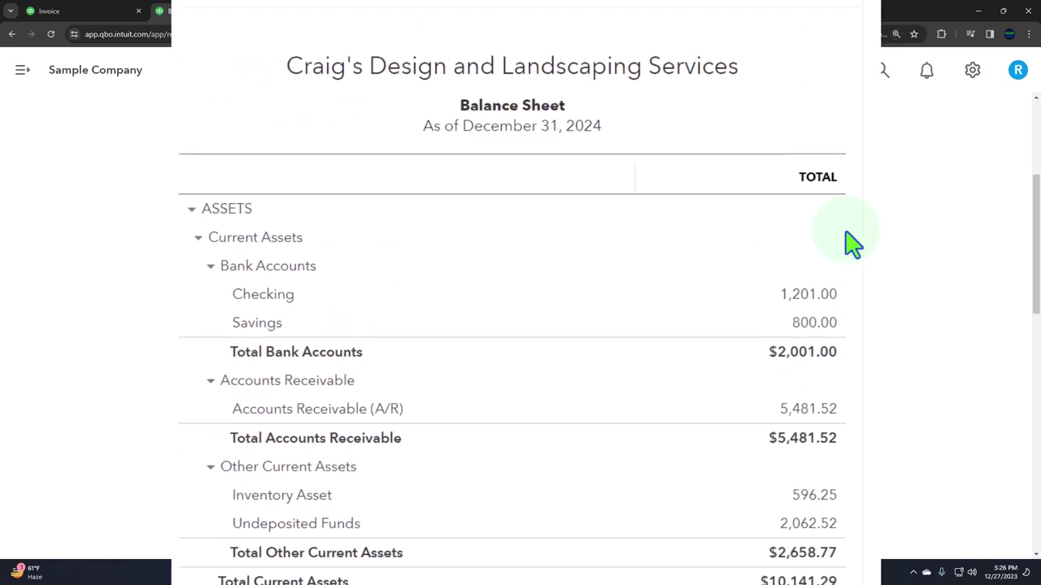
pyautogui.scroll(-2, 845, 244)
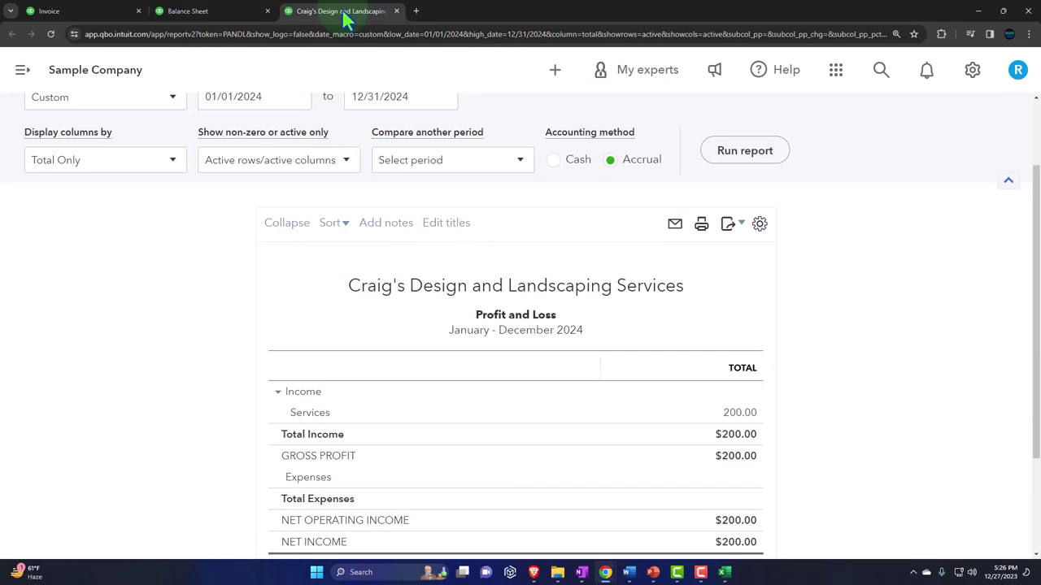
# Duplicate the Profit and Loss browser tab and open the Customer Balance Detail report in the copy.
pyautogui.rightClick(344, 17)
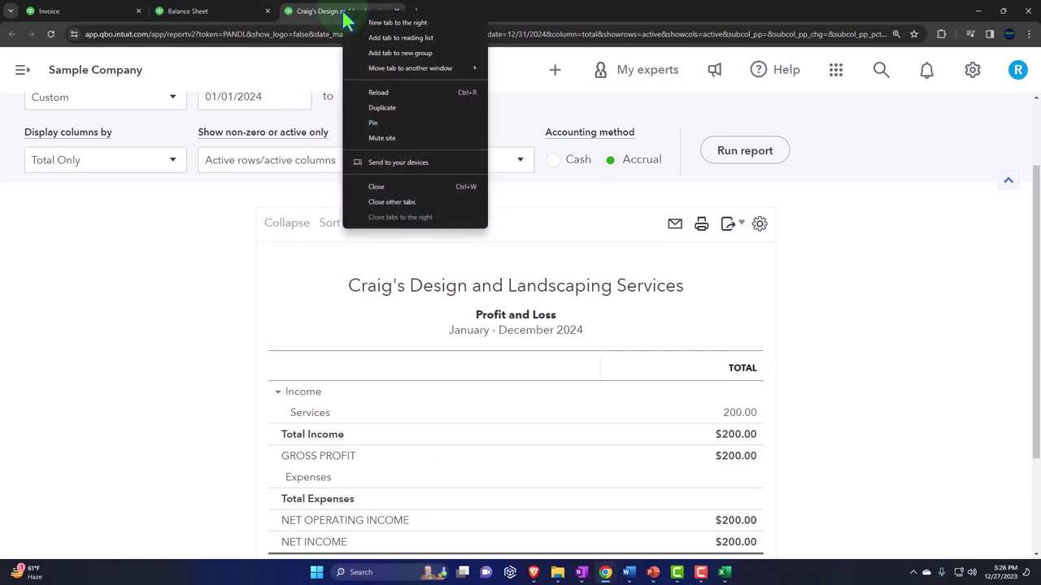
pyautogui.click(422, 107)
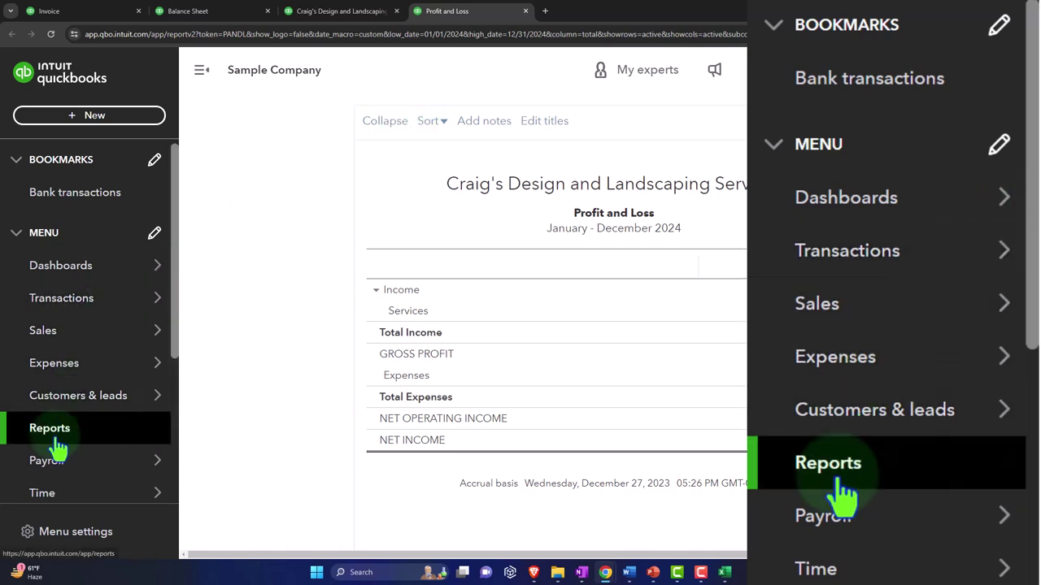
pyautogui.click(58, 442)
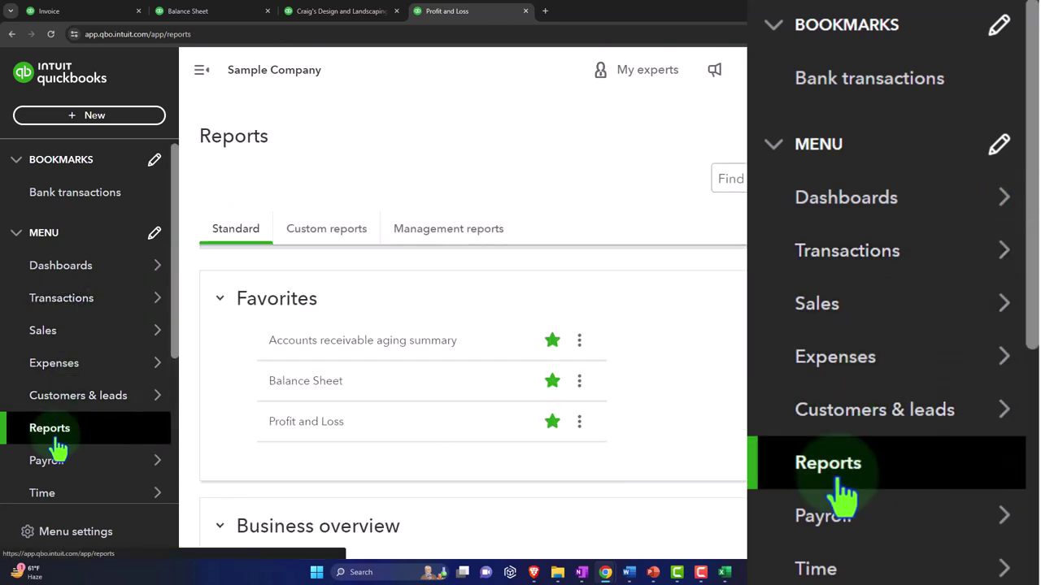
pyautogui.click(202, 71)
pyautogui.scroll(-1, 154, 264)
pyautogui.scroll(-6, 154, 365)
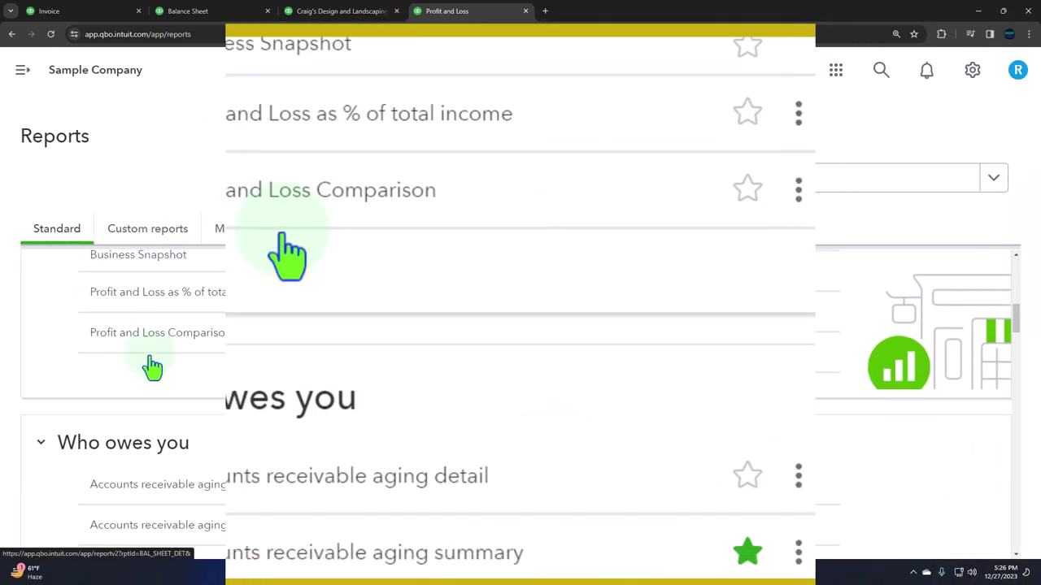
pyautogui.scroll(-1, 284, 252)
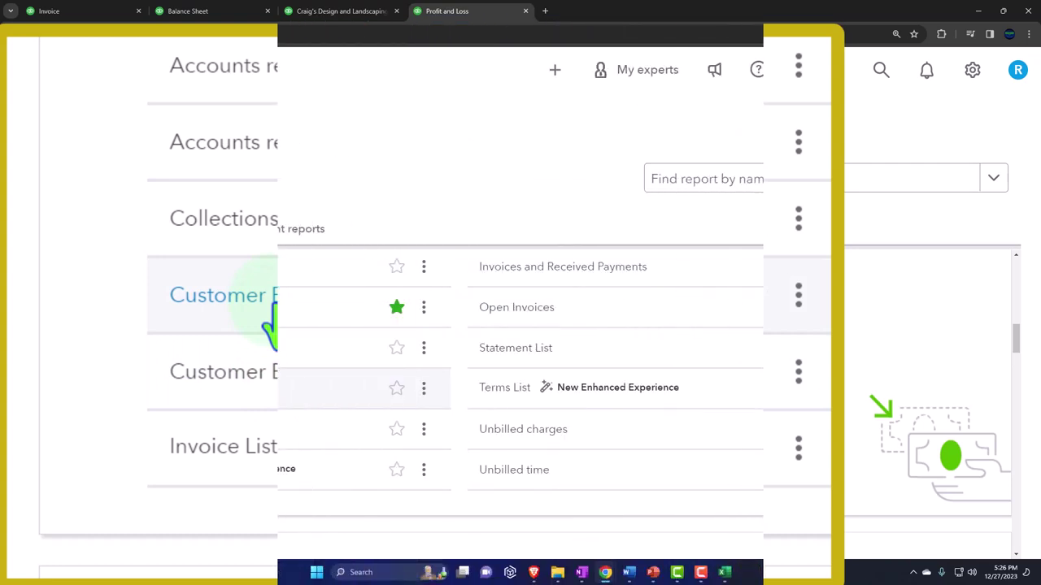
pyautogui.click(144, 392)
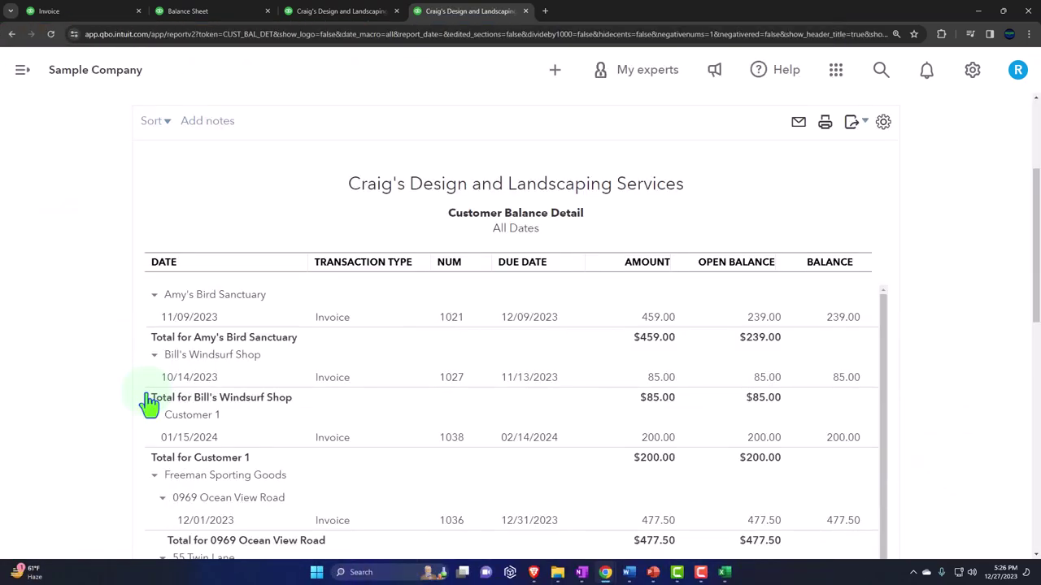
# Review the Customer Balance Detail report down to its open balance total and compare it with Accounts Receivable on the Balance Sheet.
pyautogui.scroll(-3, 144, 400)
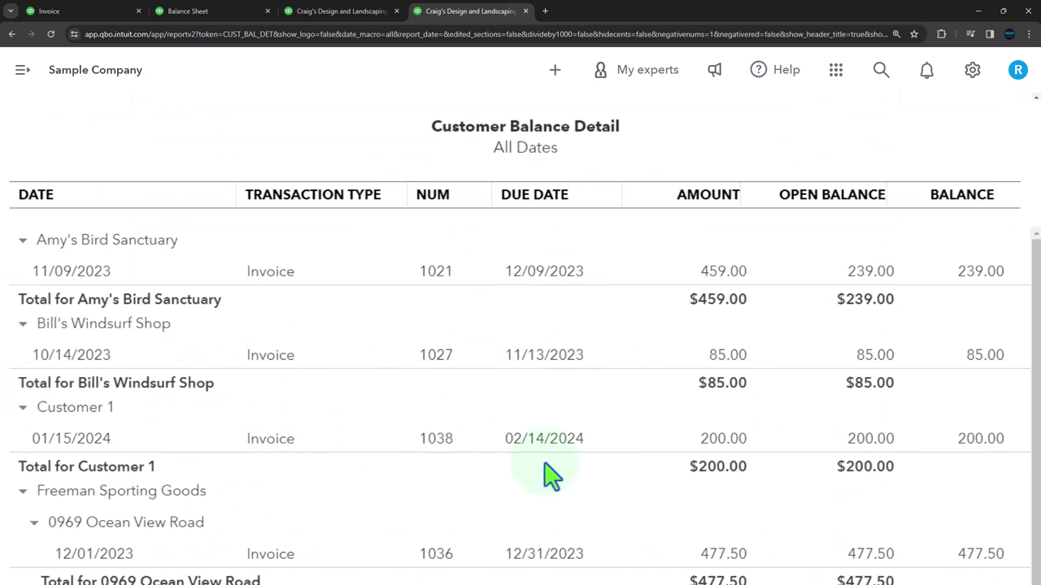
pyautogui.scroll(-8, 720, 462)
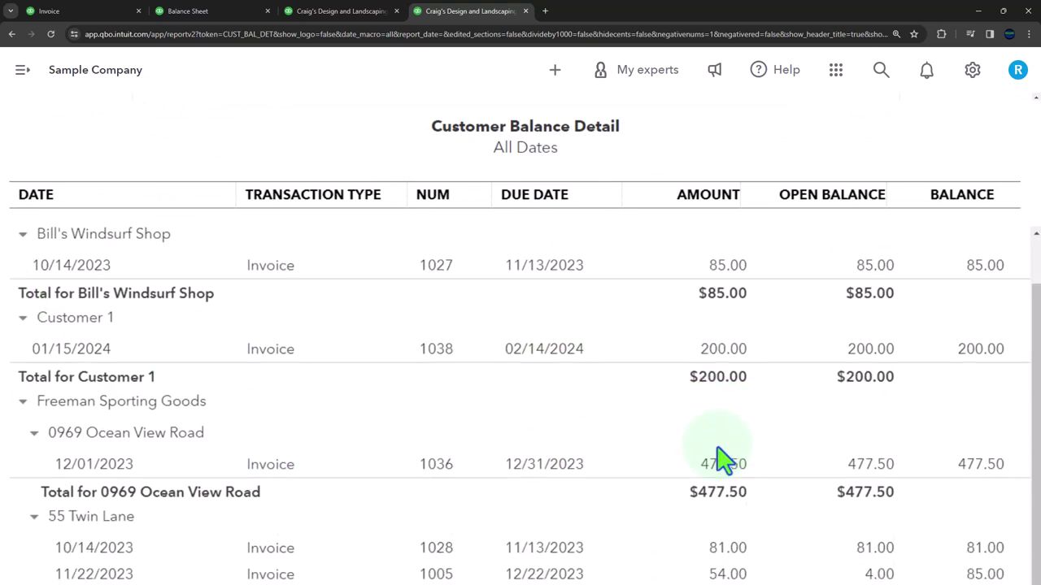
pyautogui.scroll(-10, 811, 447)
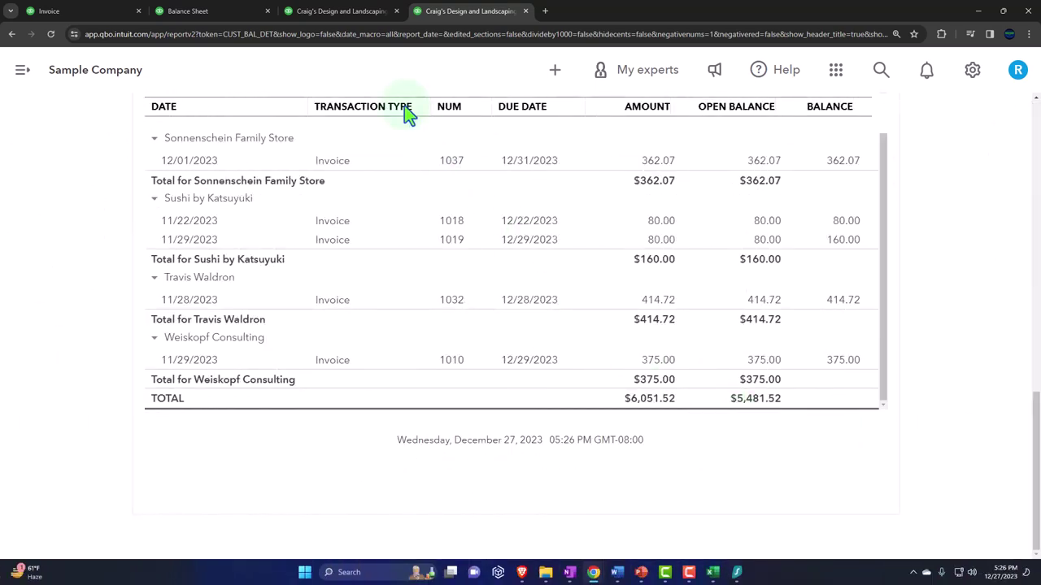
pyautogui.click(220, 14)
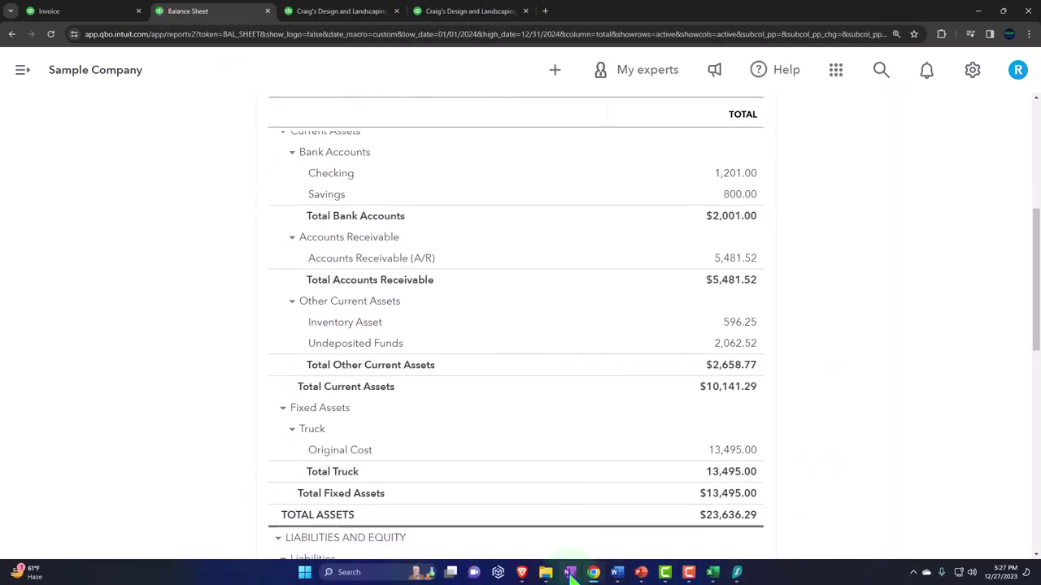
# Switch to OneNote to view the QuickBooks Flow Chart page.
pyautogui.click(570, 573)
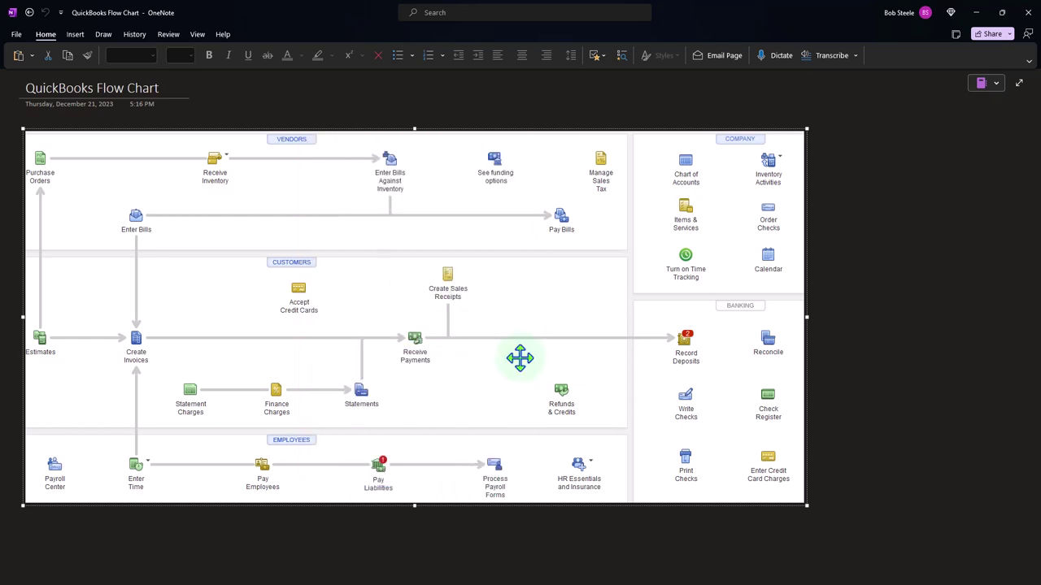
# Return from the flow chart to QuickBooks Online and open the All sales transaction list.
pyautogui.click(431, 366)
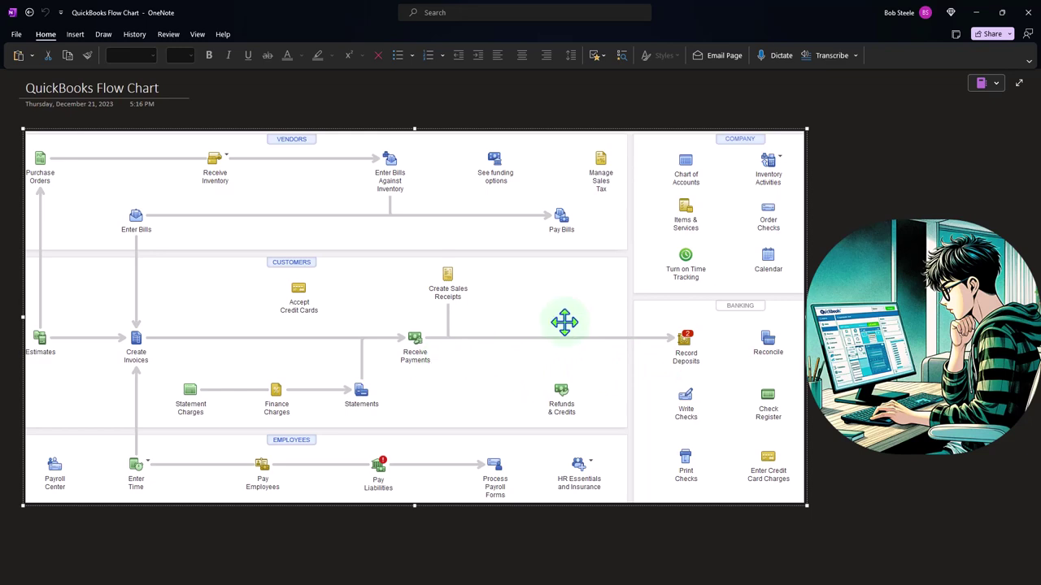
pyautogui.click(977, 13)
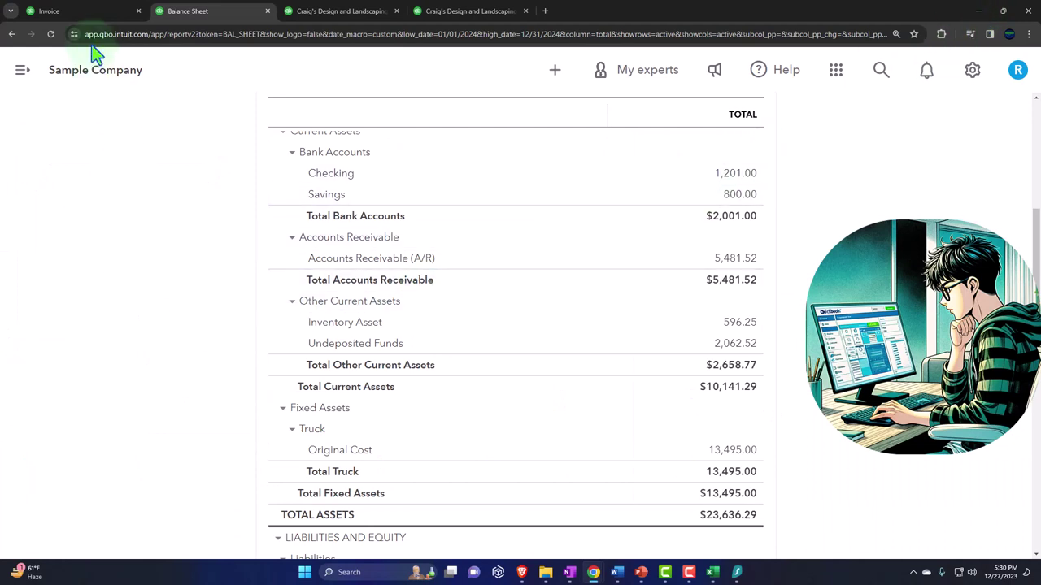
pyautogui.click(86, 14)
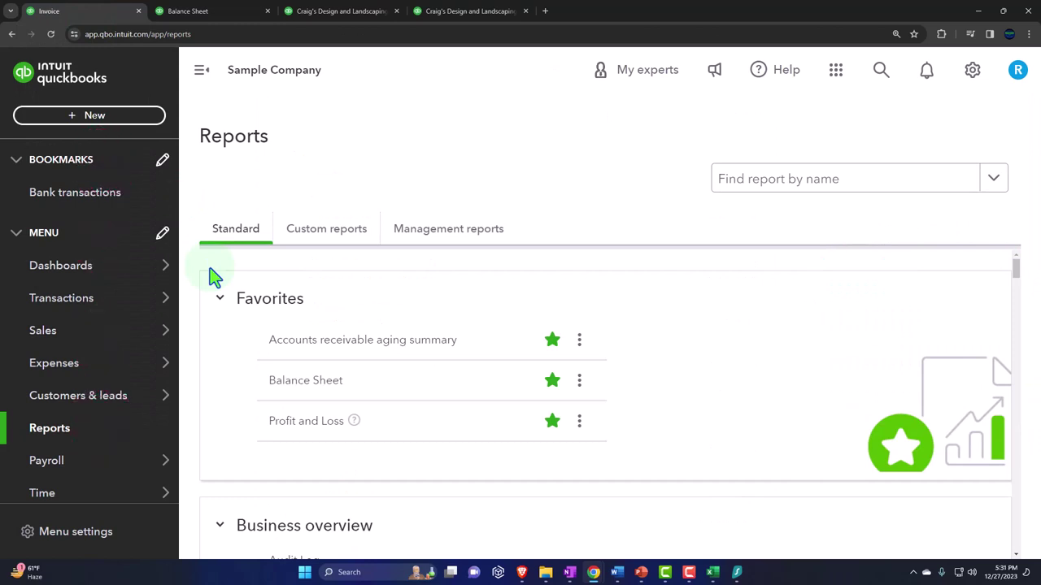
pyautogui.click(70, 344)
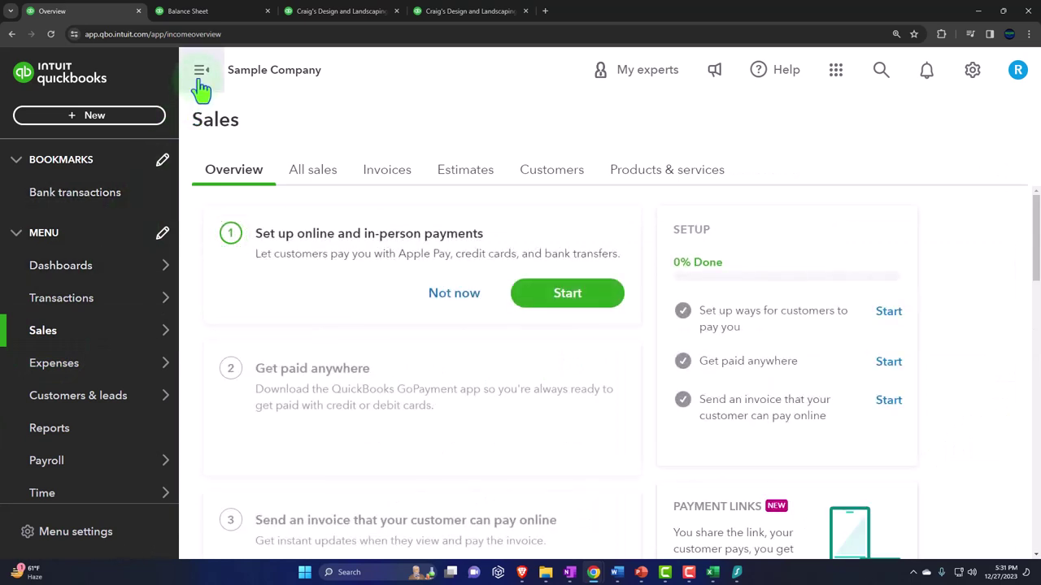
pyautogui.click(201, 82)
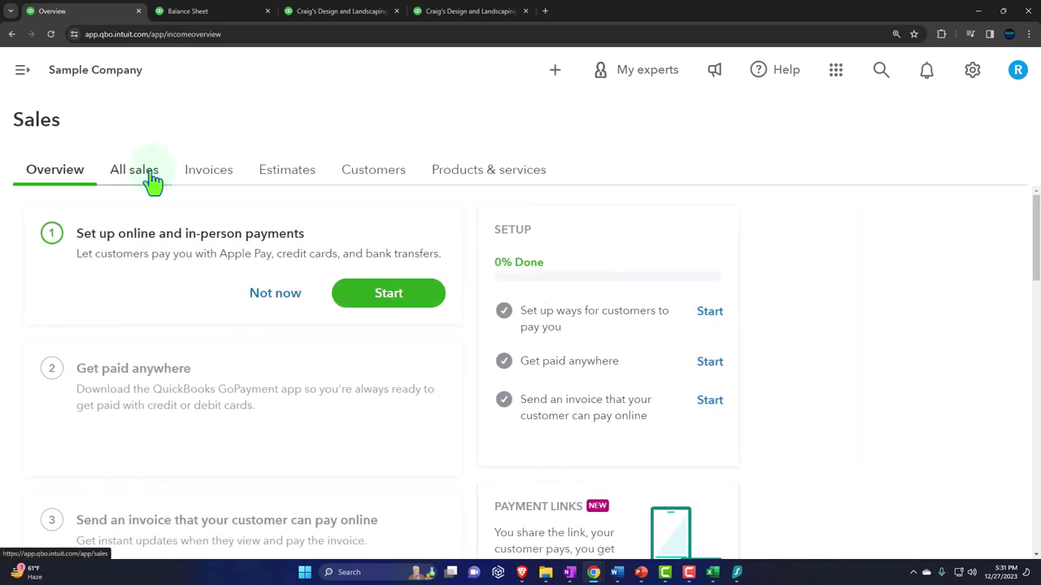
pyautogui.click(152, 180)
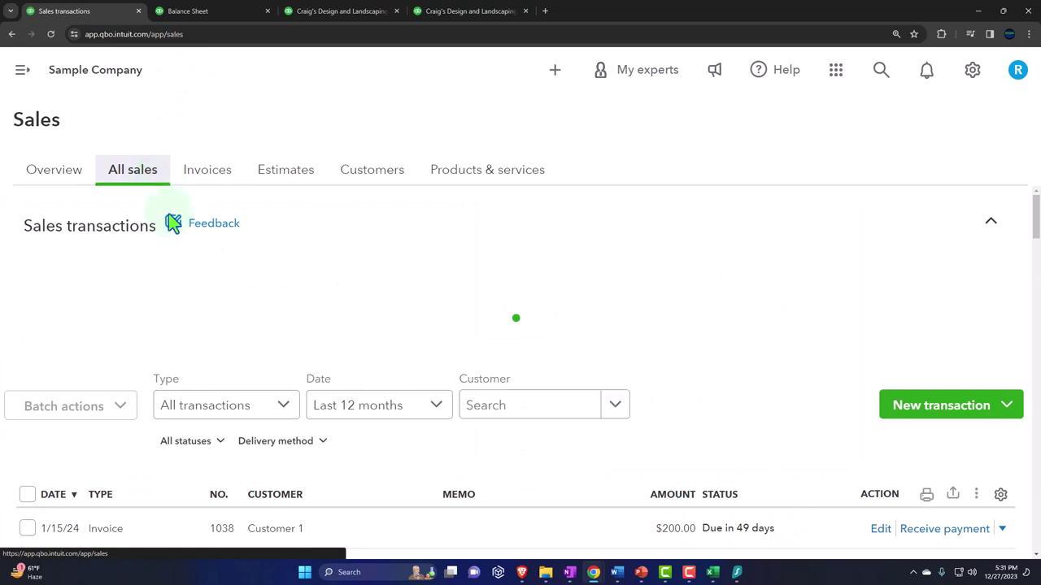
# Filter the sales transactions to Invoices, dismiss the tour message, and look through the list for the Customer 1 invoice.
pyautogui.scroll(-2, 174, 286)
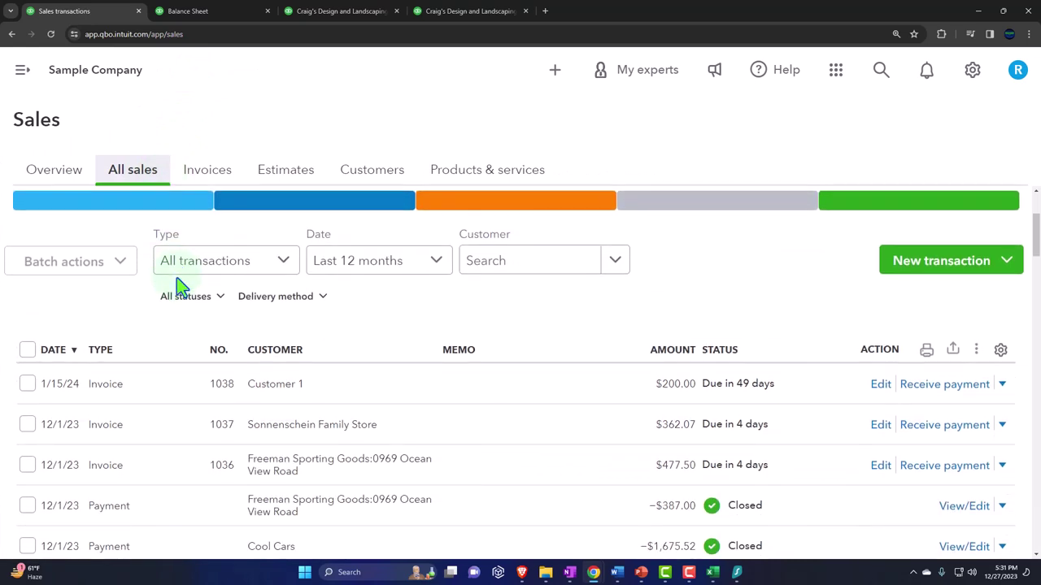
pyautogui.click(250, 275)
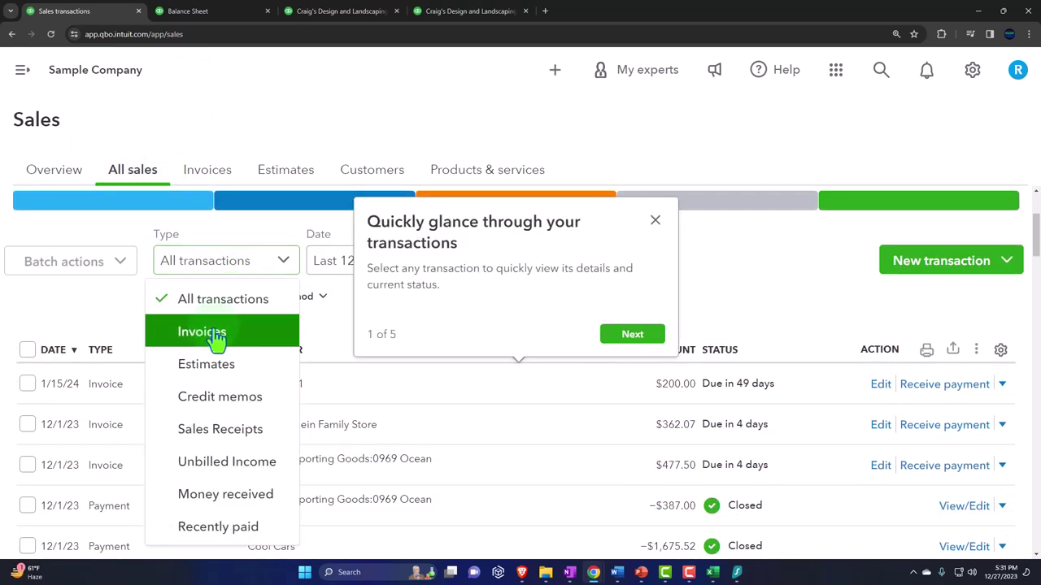
pyautogui.click(215, 333)
pyautogui.click(654, 221)
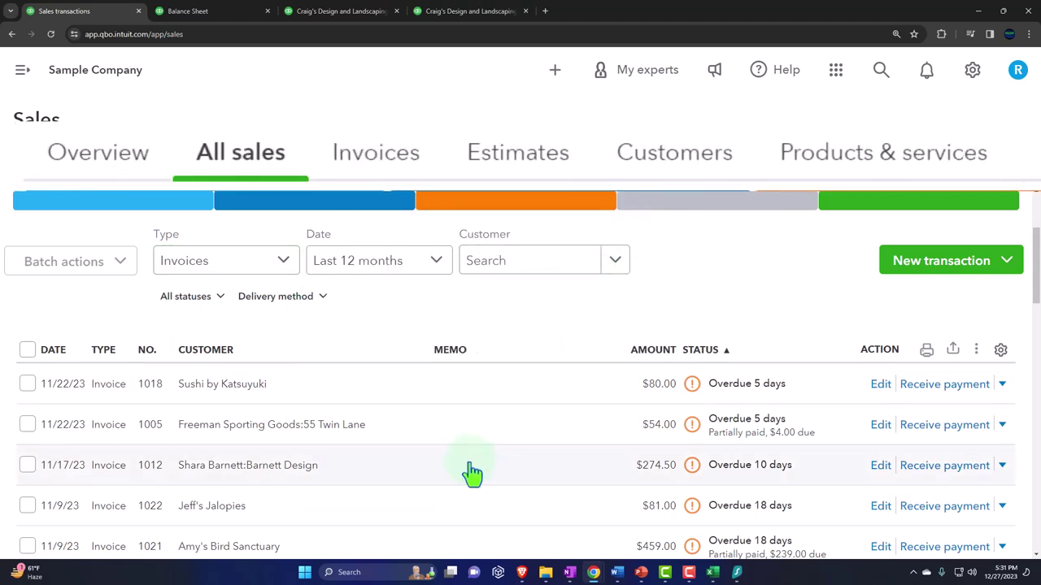
pyautogui.scroll(-10, 472, 472)
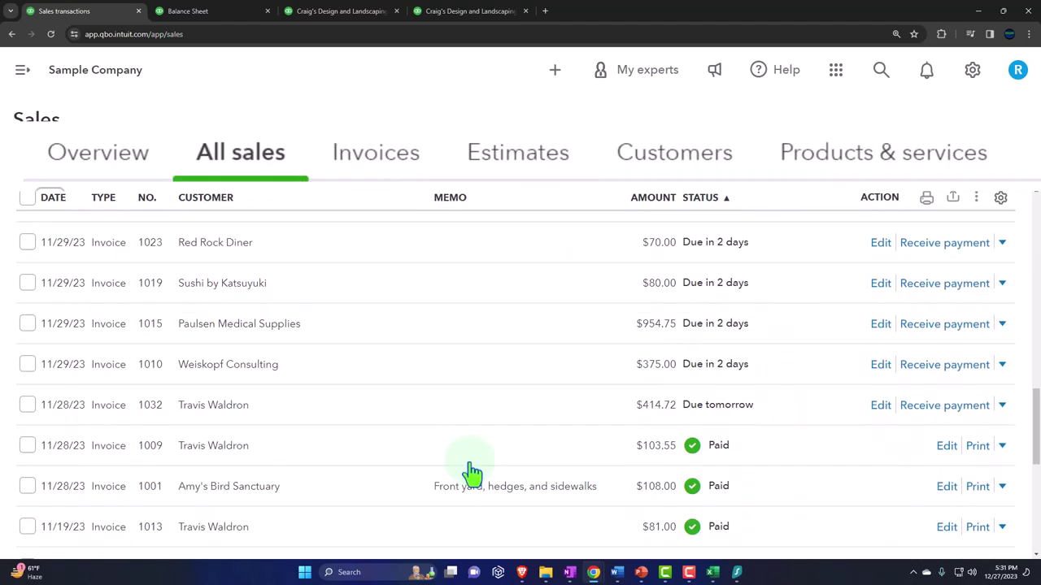
pyautogui.scroll(-8, 472, 472)
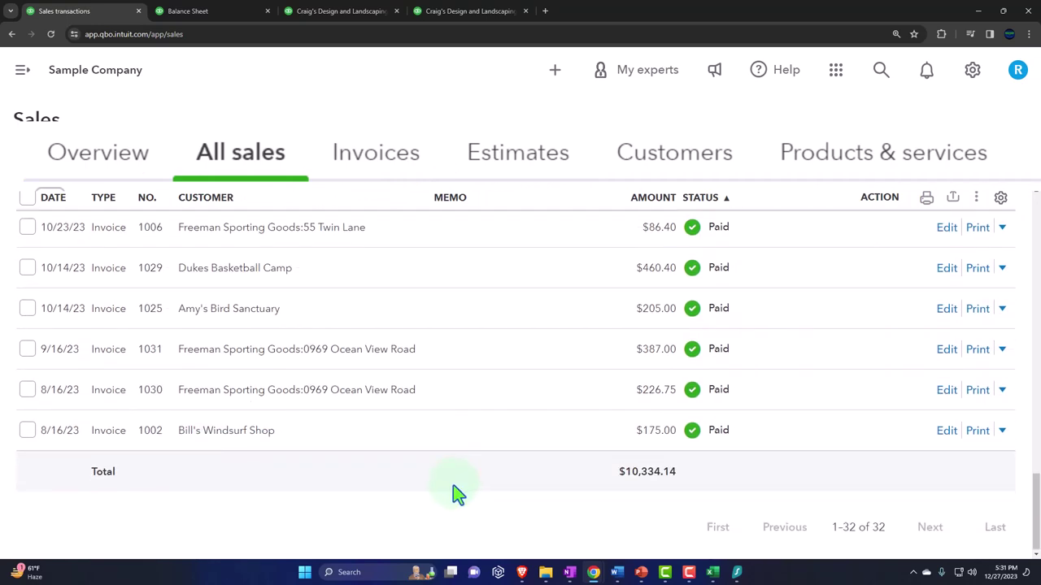
pyautogui.scroll(15, 453, 488)
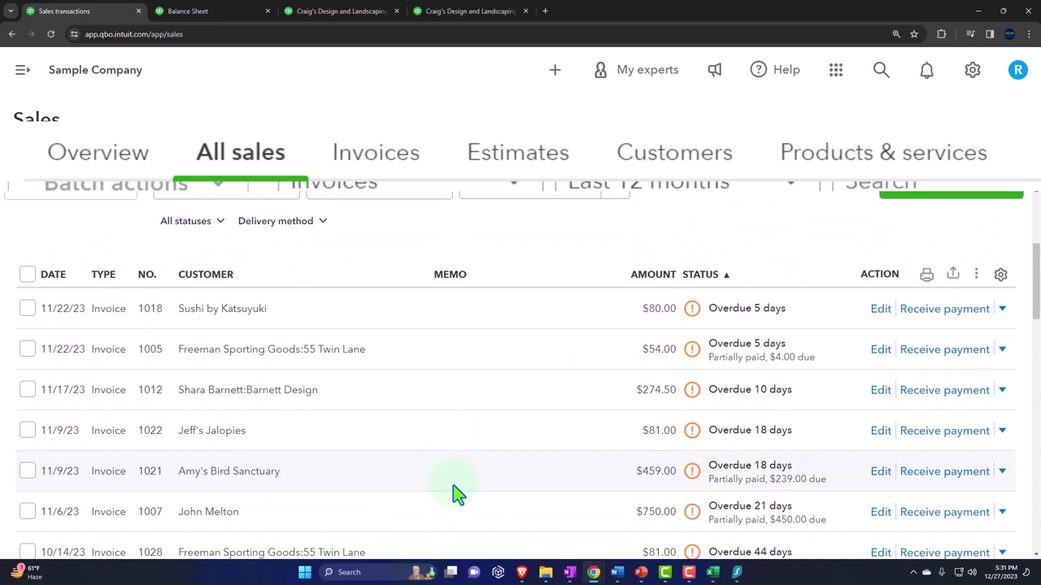
pyautogui.scroll(-5, 455, 492)
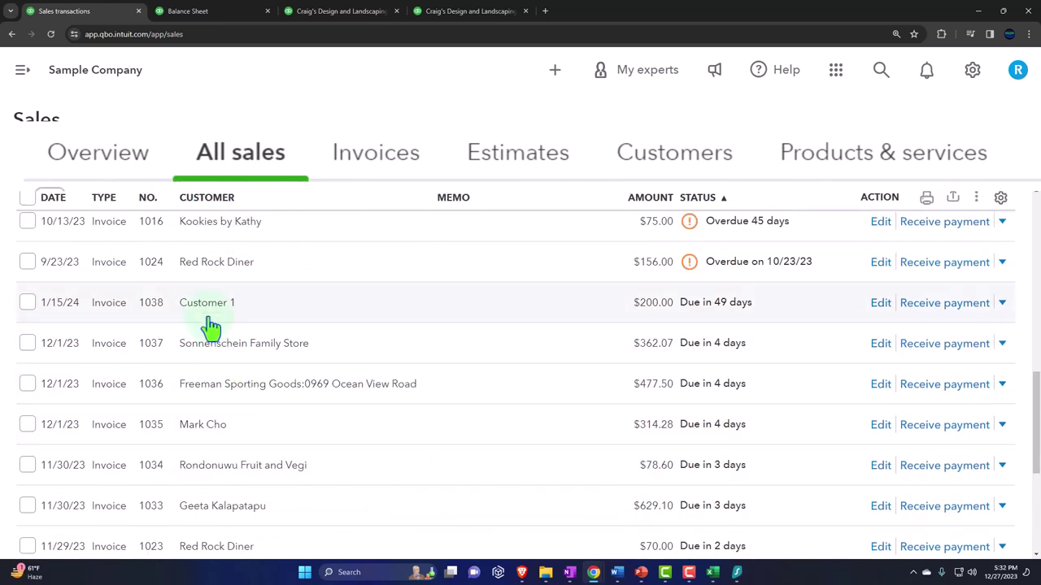
# Open the Invoices list and filter it to the Unpaid status.
pyautogui.click(376, 165)
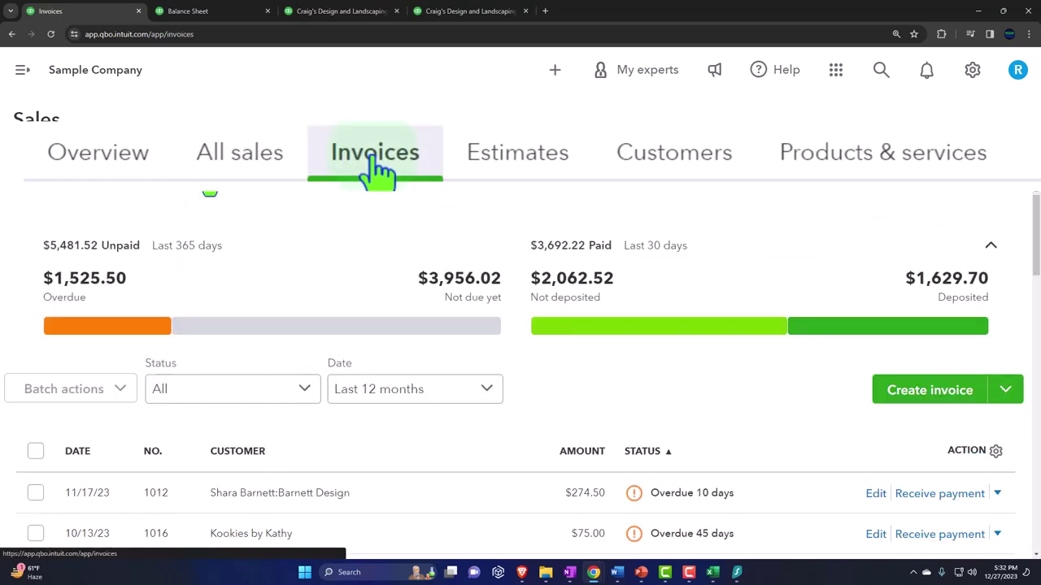
pyautogui.scroll(-2, 226, 239)
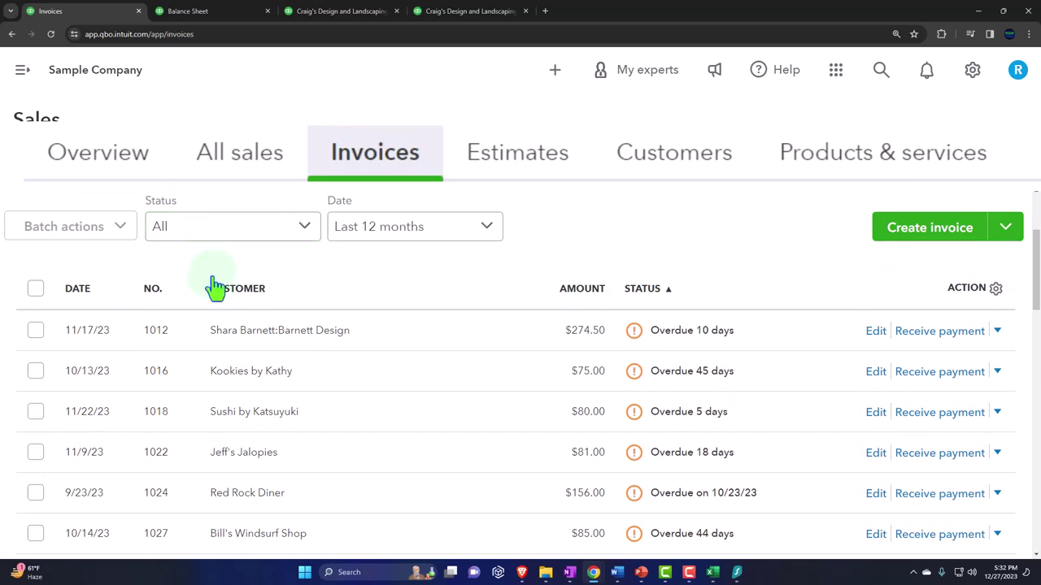
pyautogui.scroll(2, 212, 289)
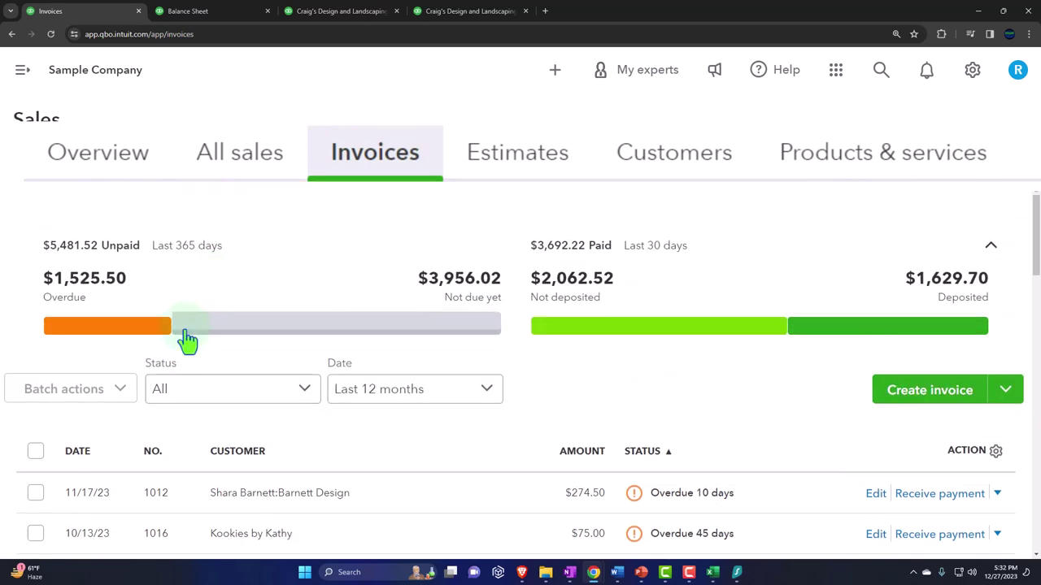
pyautogui.click(256, 398)
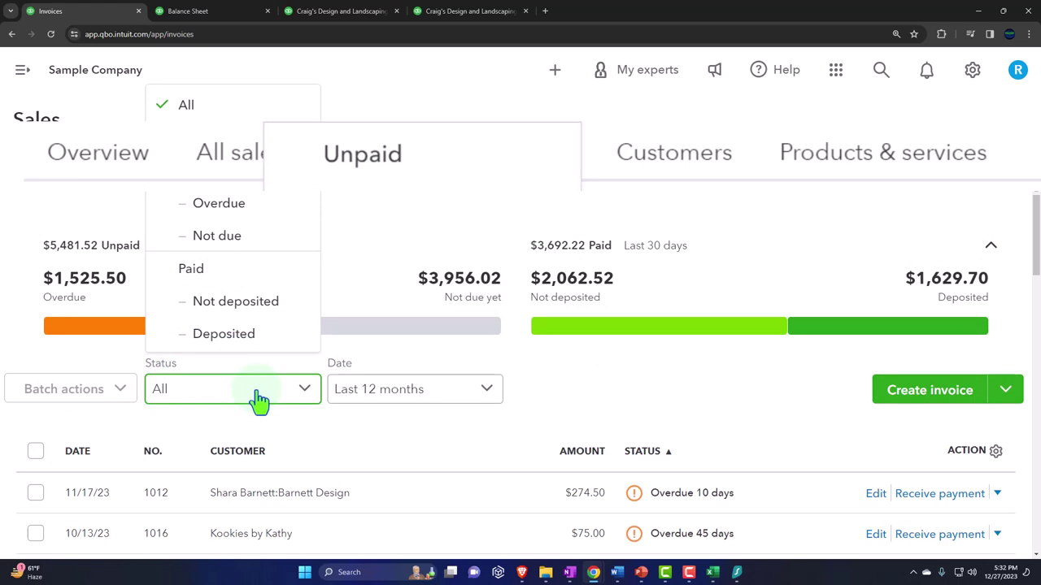
pyautogui.click(398, 181)
# Find invoice 1038 for Customer 1 among the unpaid invoices and view its additional actions.
pyautogui.scroll(-2, 279, 249)
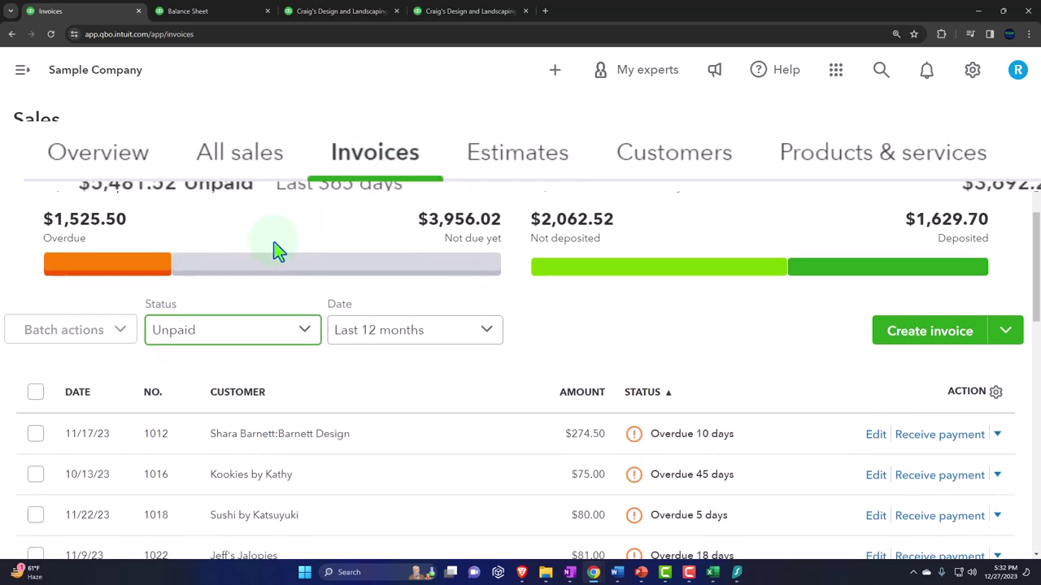
pyautogui.scroll(-5, 276, 250)
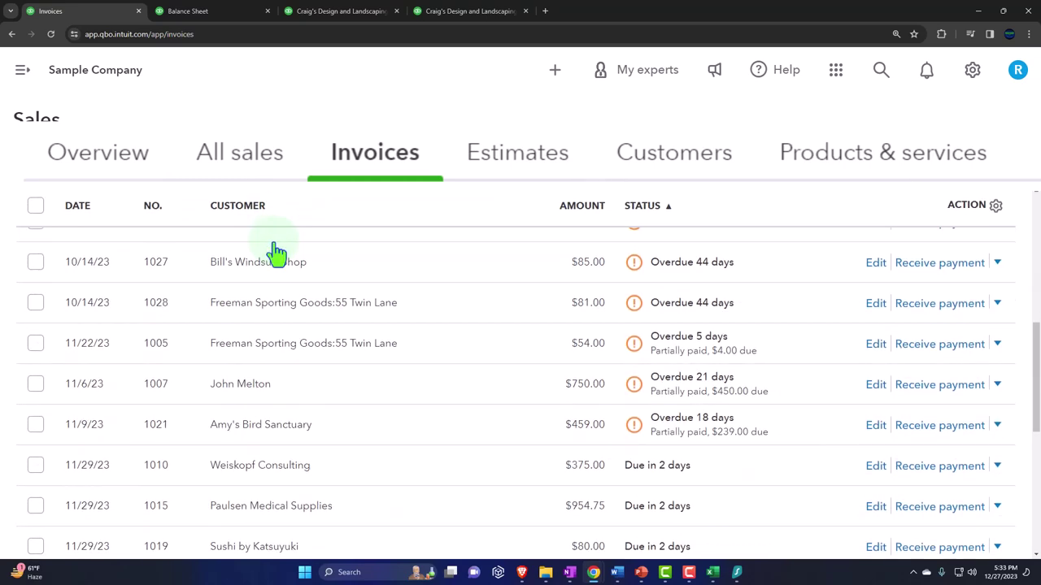
pyautogui.scroll(-5, 277, 252)
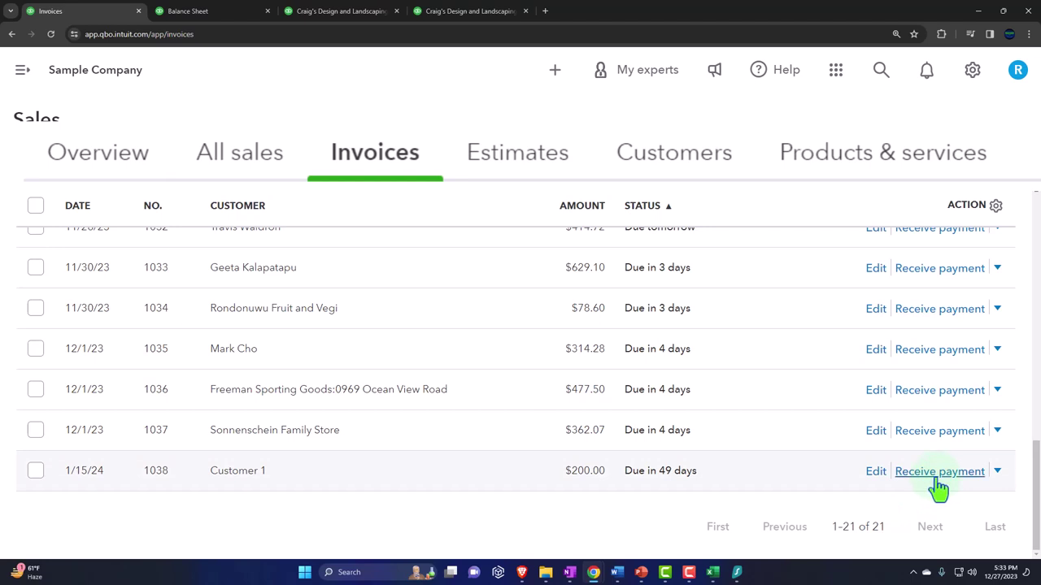
pyautogui.click(997, 471)
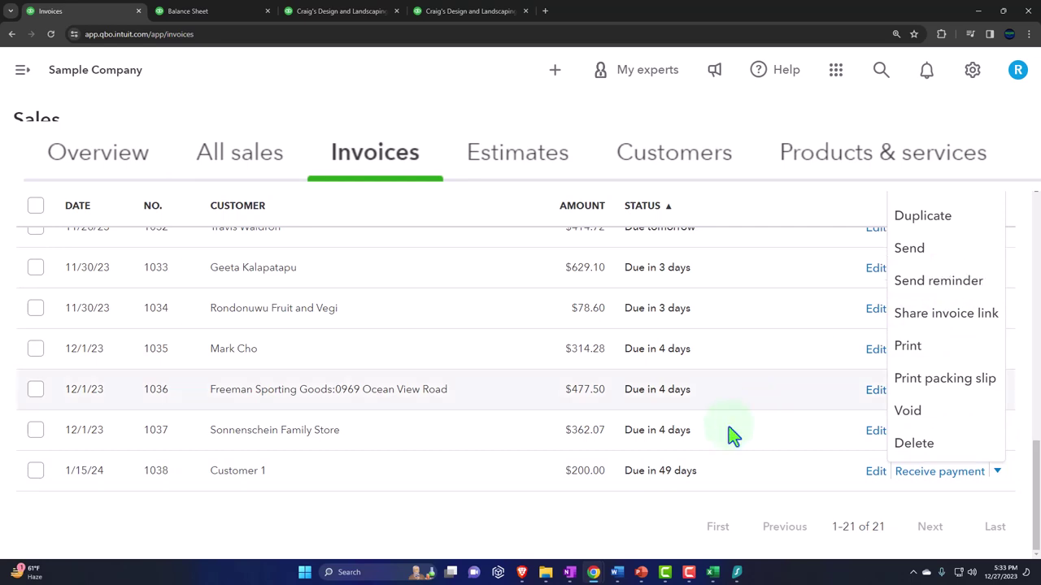
pyautogui.click(504, 537)
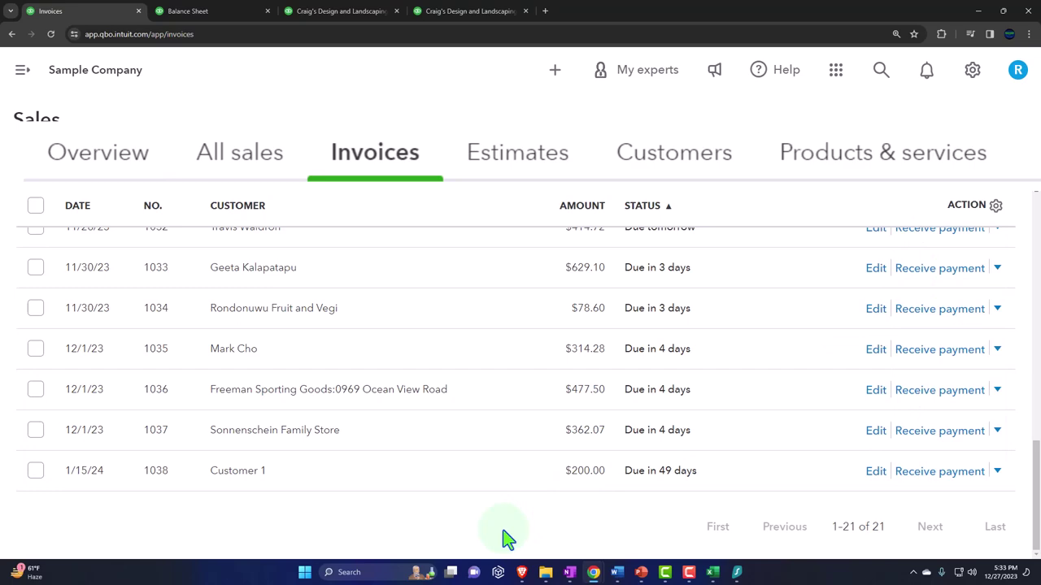
pyautogui.scroll(12, 504, 536)
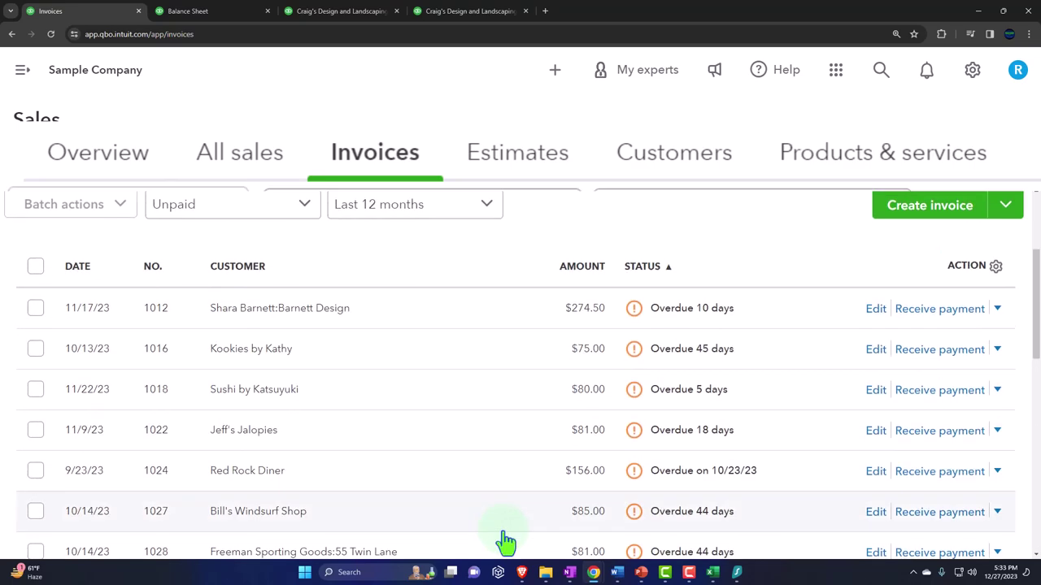
# Limit the customer list to those with open invoices and credits, and examine Customer 1's transaction list.
pyautogui.click(680, 169)
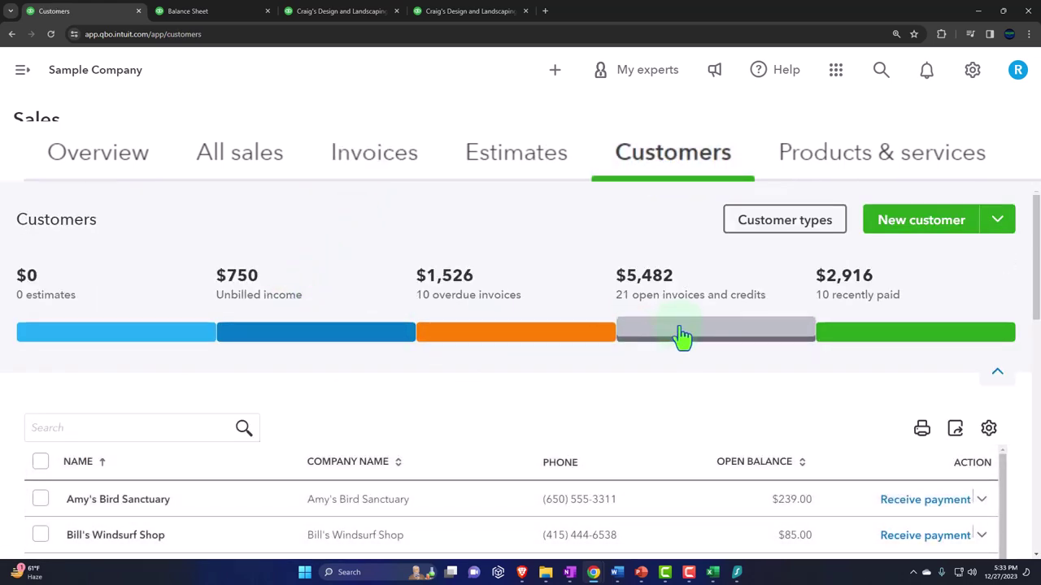
pyautogui.click(681, 336)
pyautogui.scroll(-3, 534, 367)
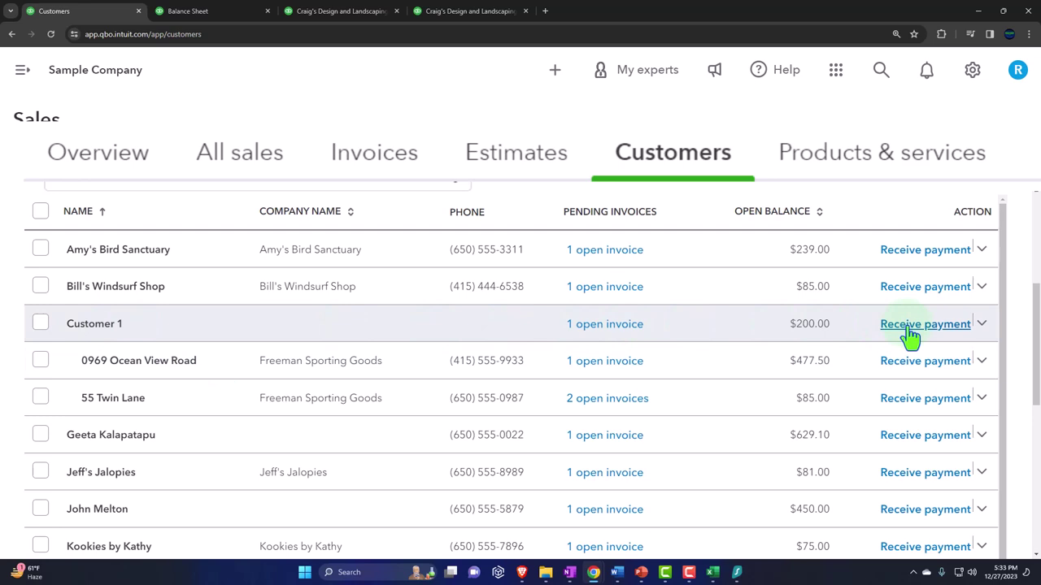
pyautogui.click(92, 328)
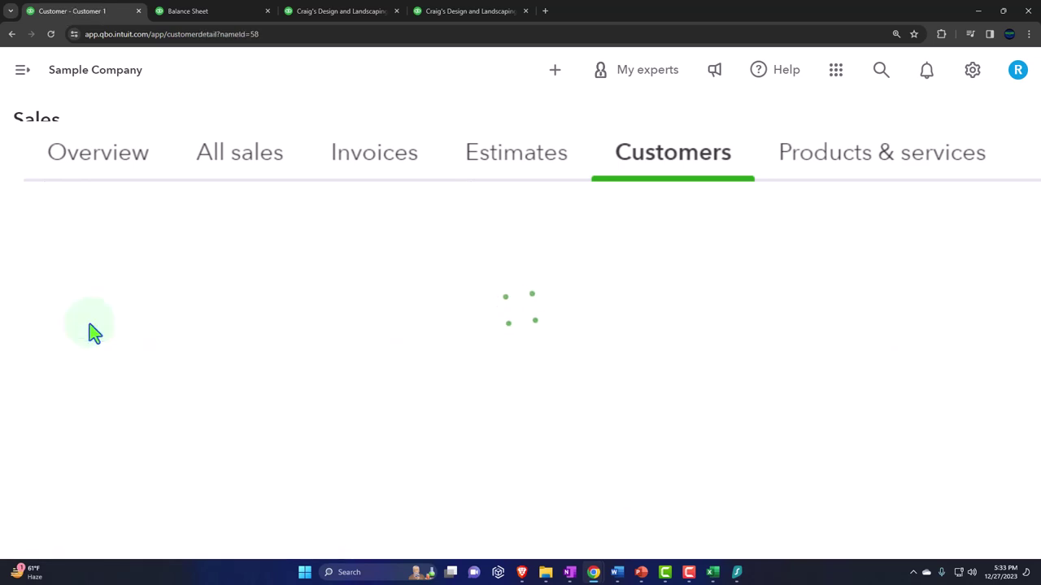
pyautogui.scroll(-3, 337, 365)
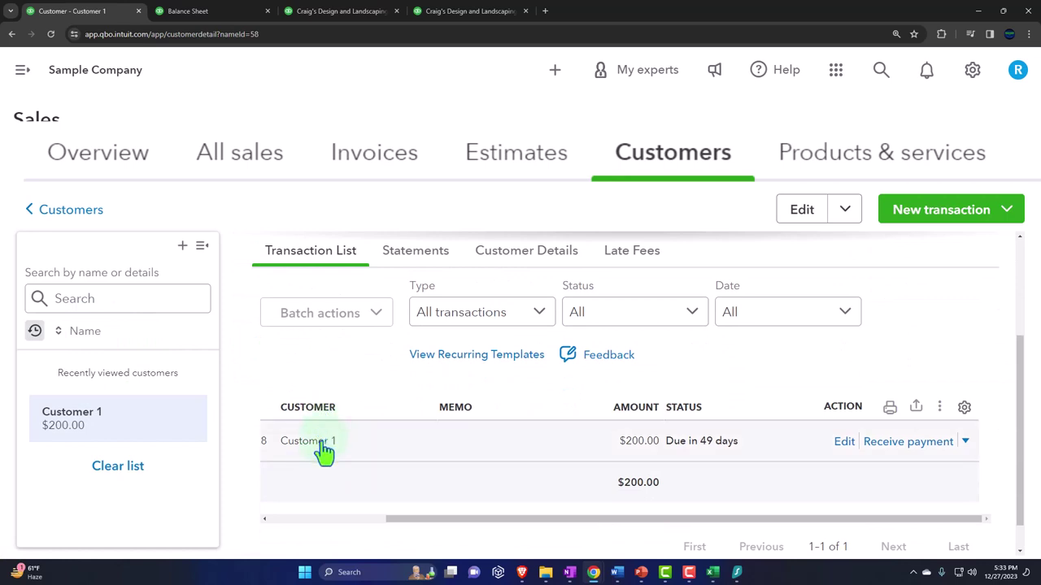
pyautogui.moveTo(420, 522); pyautogui.dragTo(615, 540)
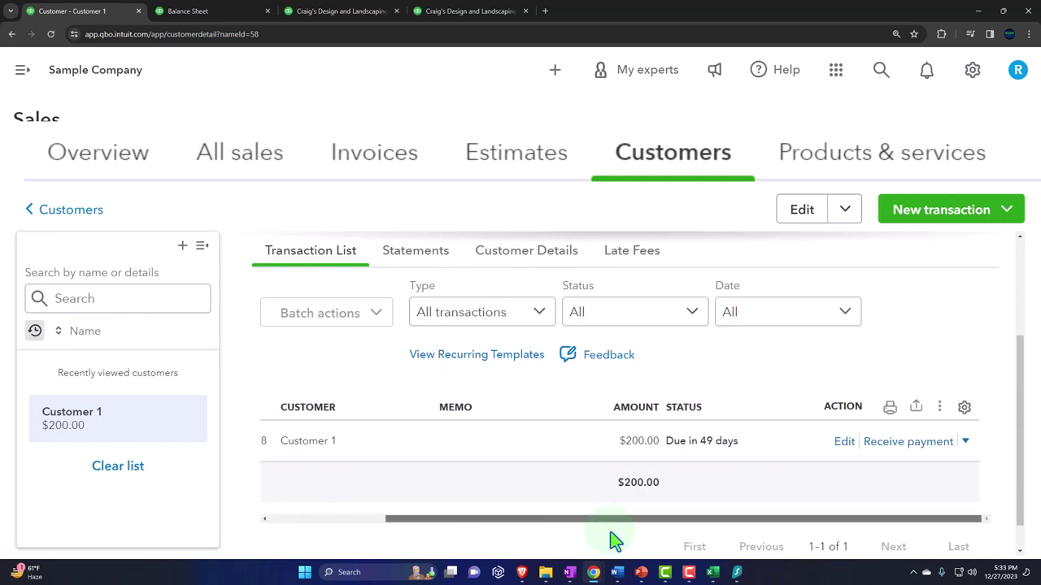
# View the Receive Payment form for Customer 1's invoice and close it without saving.
pyautogui.click(912, 446)
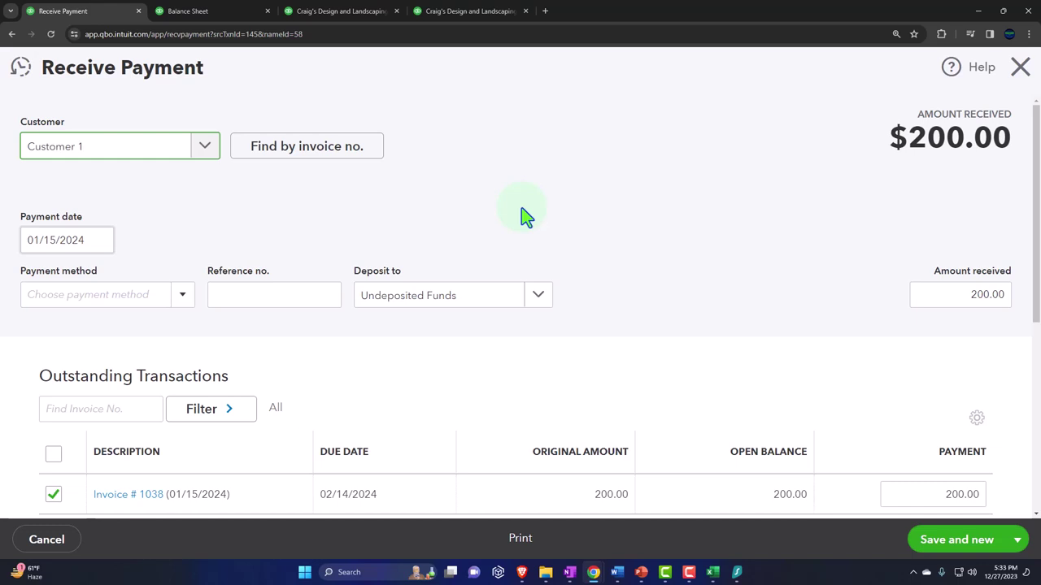
pyautogui.click(154, 176)
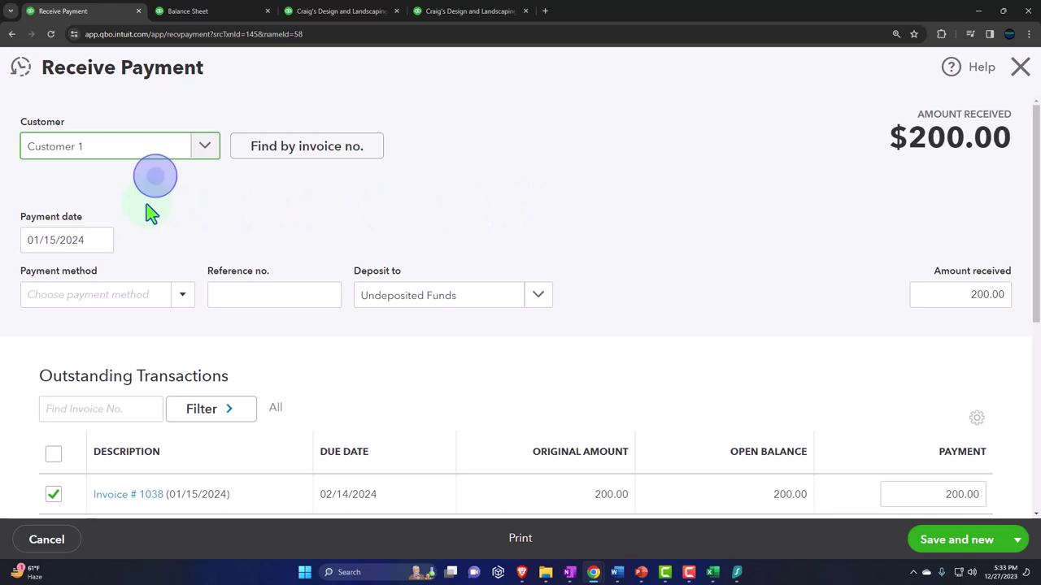
pyautogui.scroll(-2, 176, 227)
pyautogui.scroll(2, 185, 238)
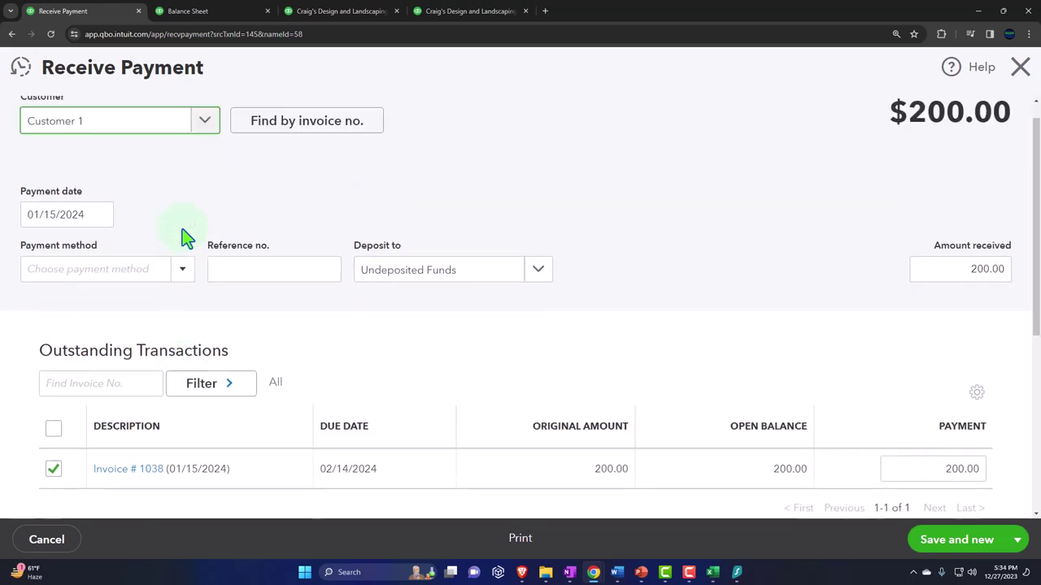
pyautogui.click(1017, 81)
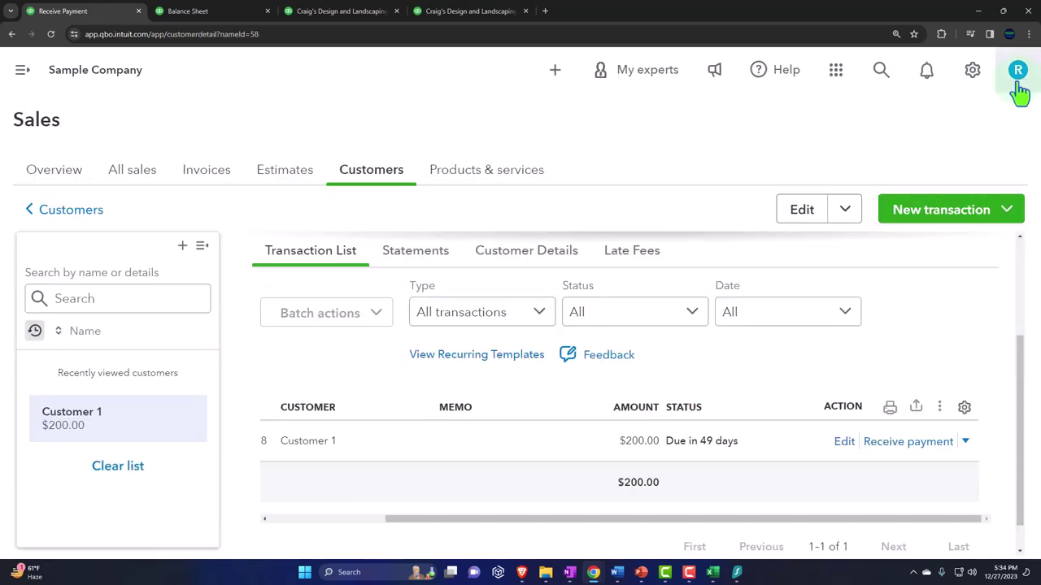
# Start a new blank Receive Payment transaction.
pyautogui.click(23, 75)
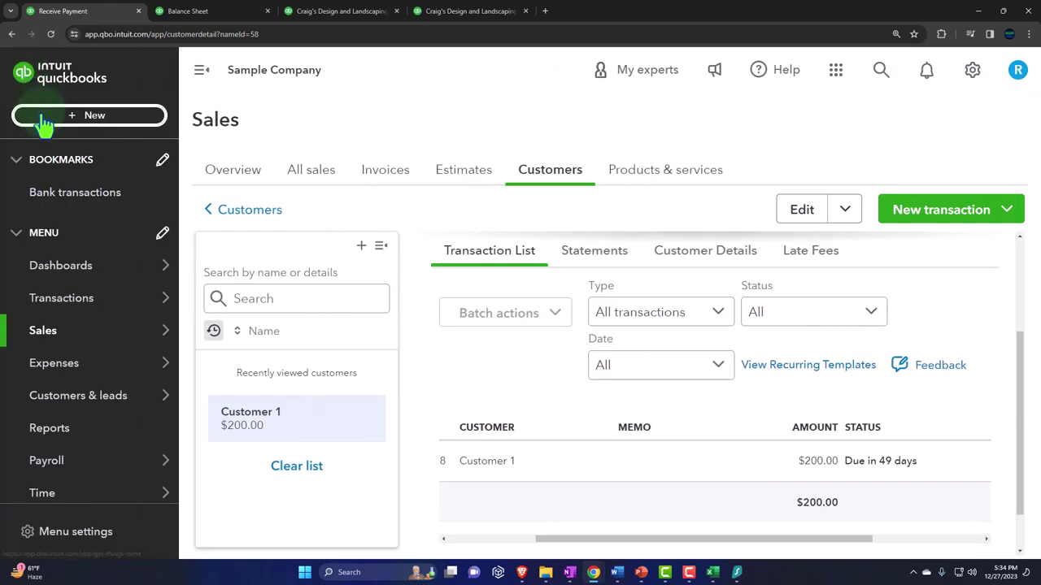
pyautogui.click(42, 118)
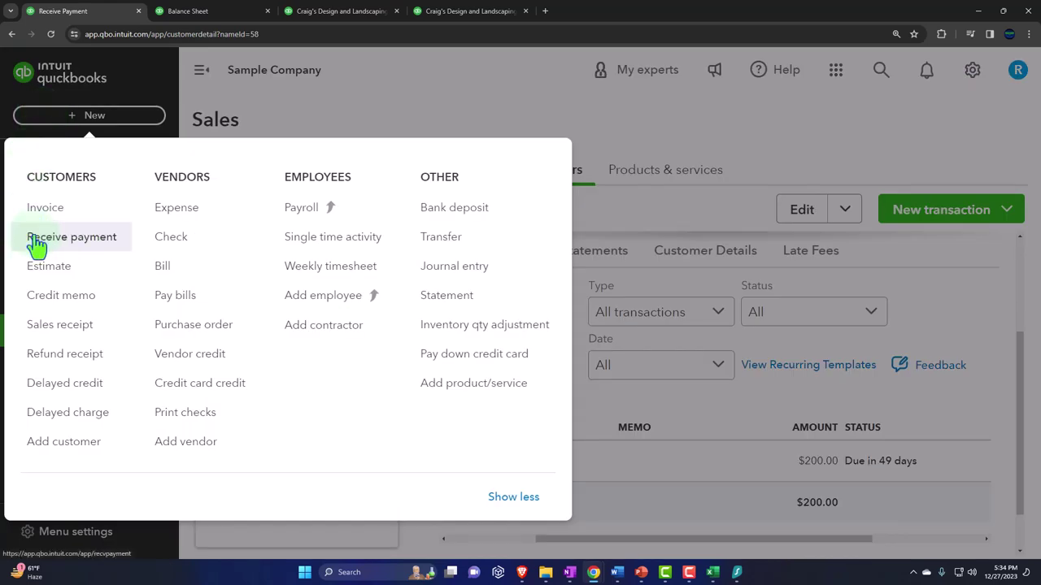
pyautogui.click(93, 244)
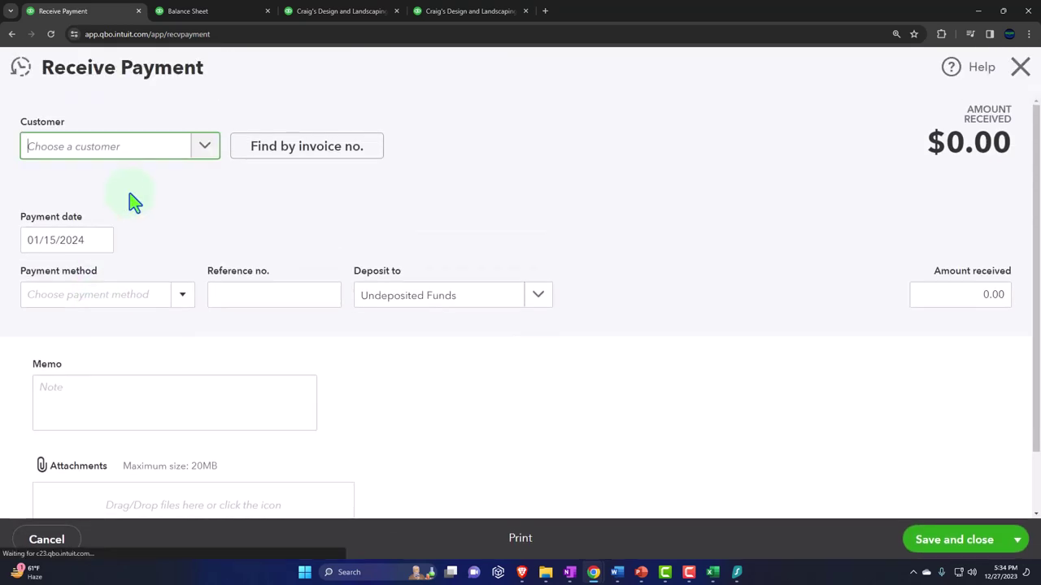
# Select Customer 1 as the paying customer and set the payment date to 01/16/2024.
pyautogui.write('Cust')
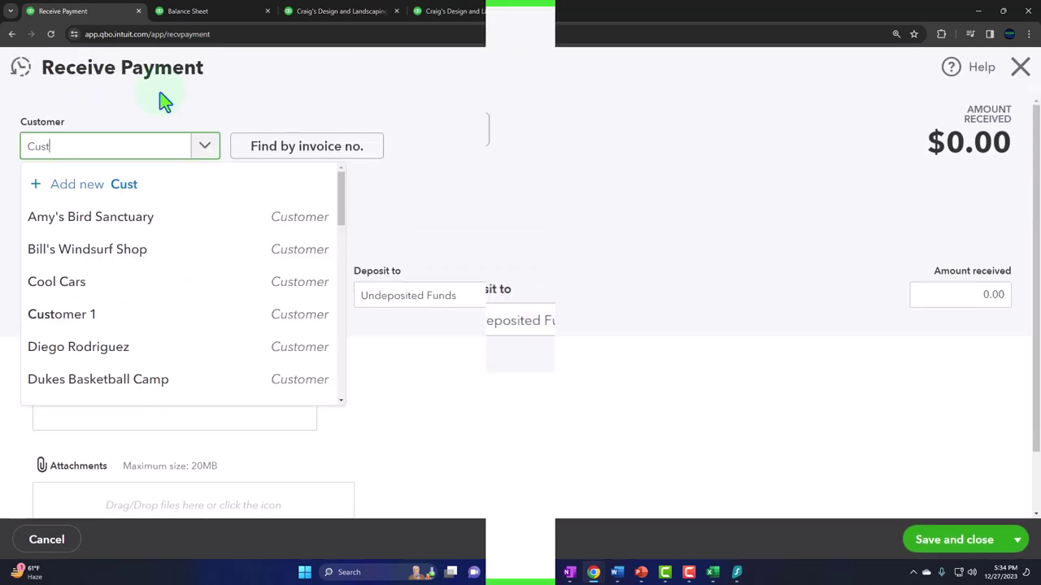
pyautogui.click(122, 221)
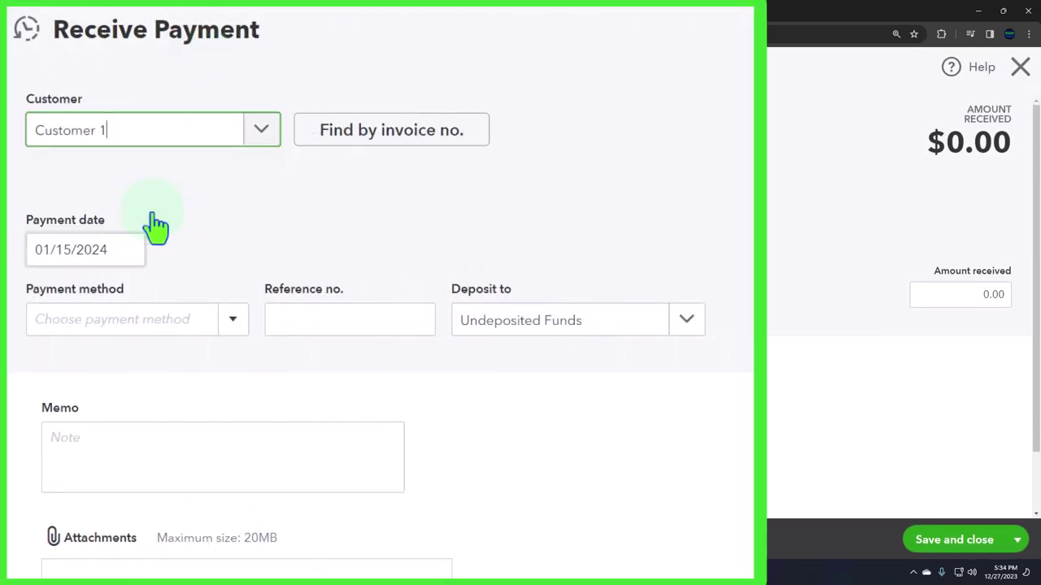
pyautogui.press('Tab')
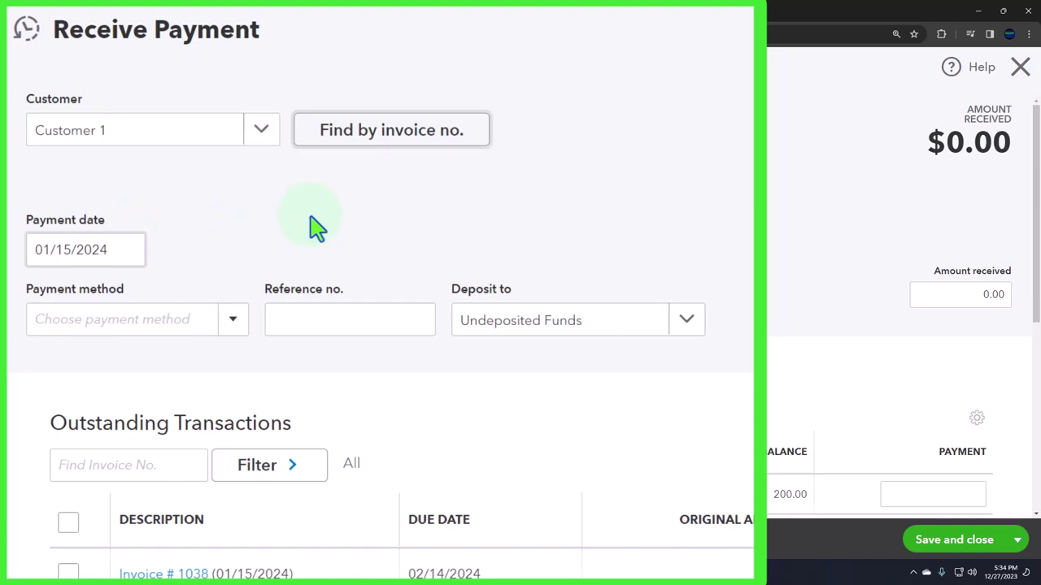
pyautogui.press('Tab')
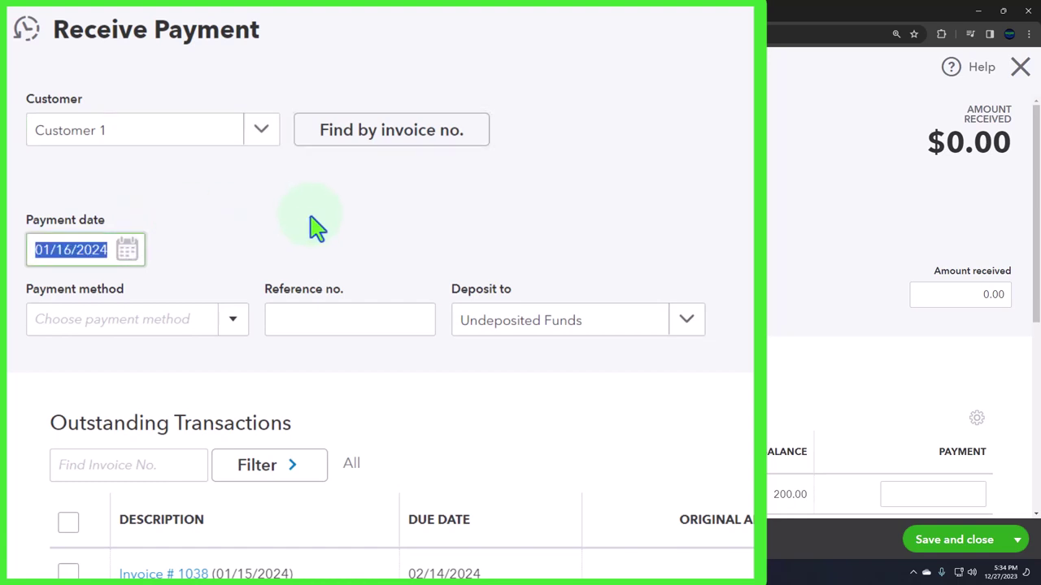
# Set the payment method to Check and enter 1424 as the reference number.
pyautogui.scroll(-2, 317, 228)
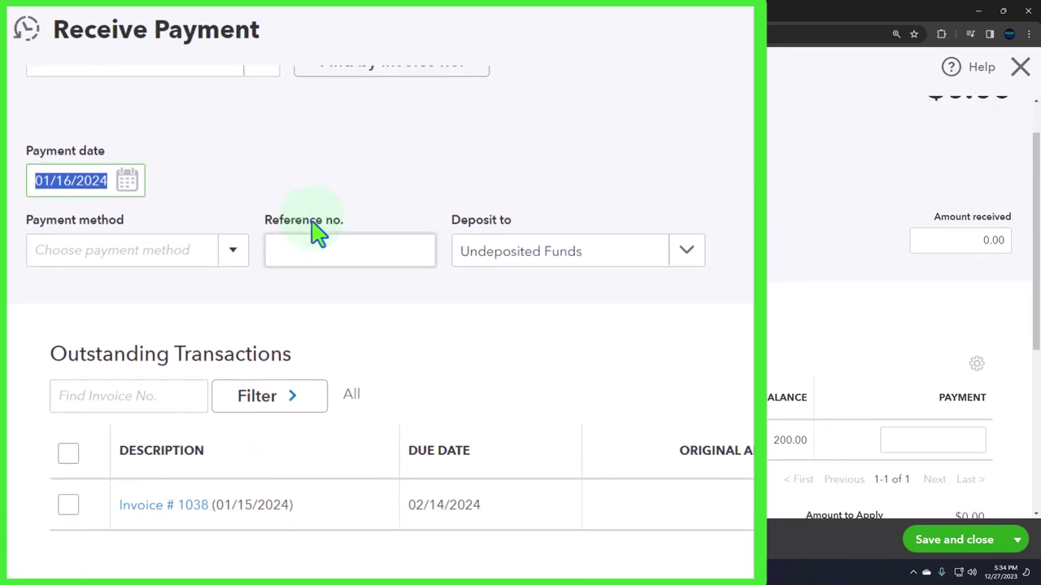
pyautogui.click(317, 235)
pyautogui.click(234, 252)
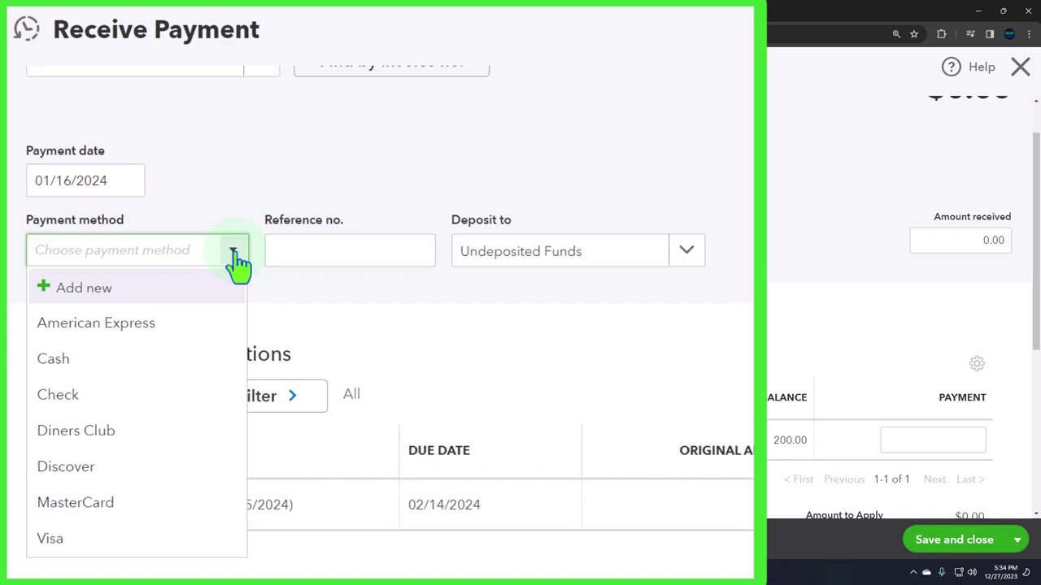
pyautogui.click(185, 400)
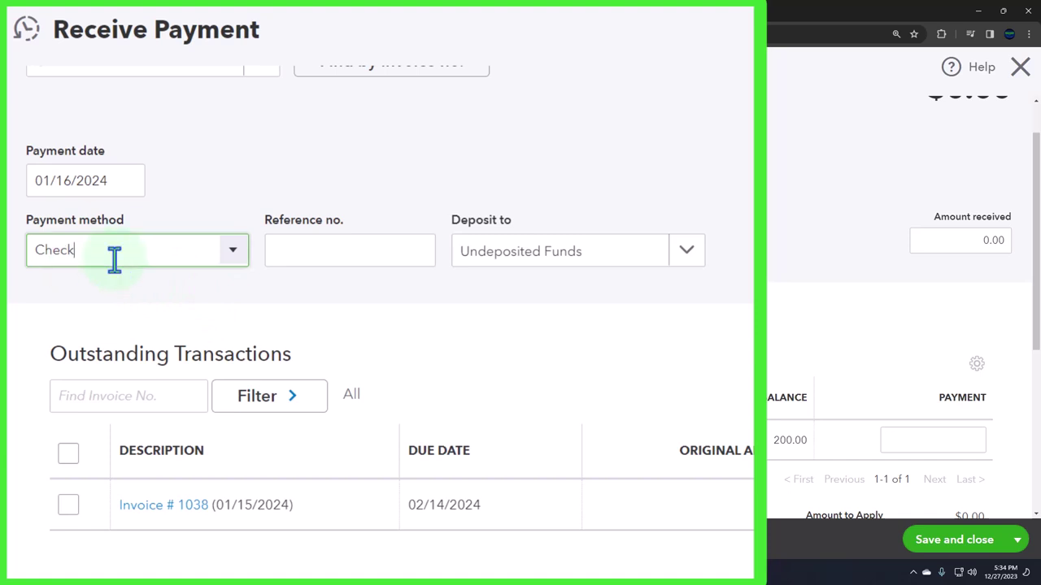
pyautogui.click(291, 256)
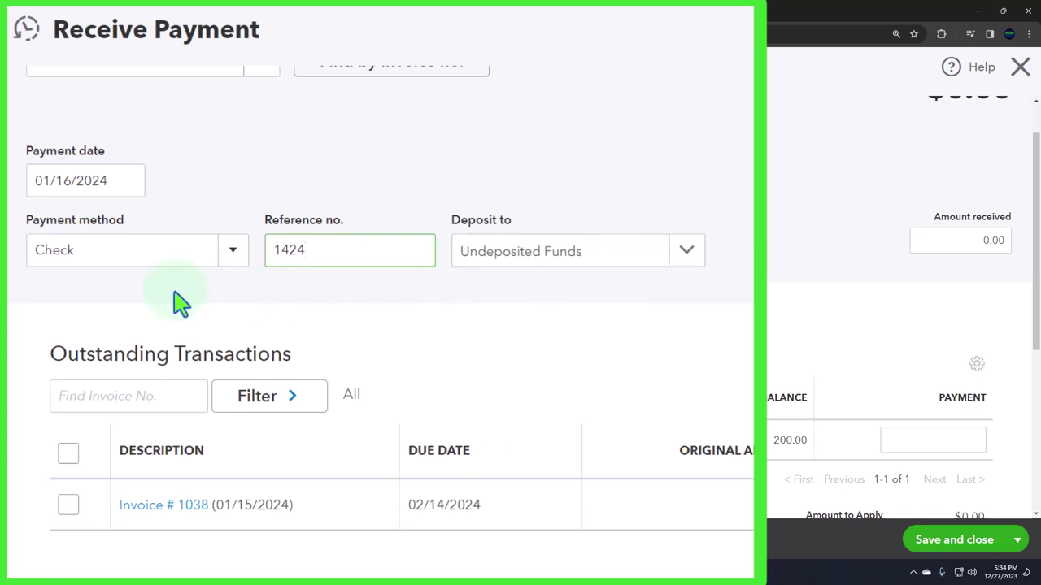
# Set the payment to deposit to the Checking account and review the other available deposit accounts.
pyautogui.click(678, 258)
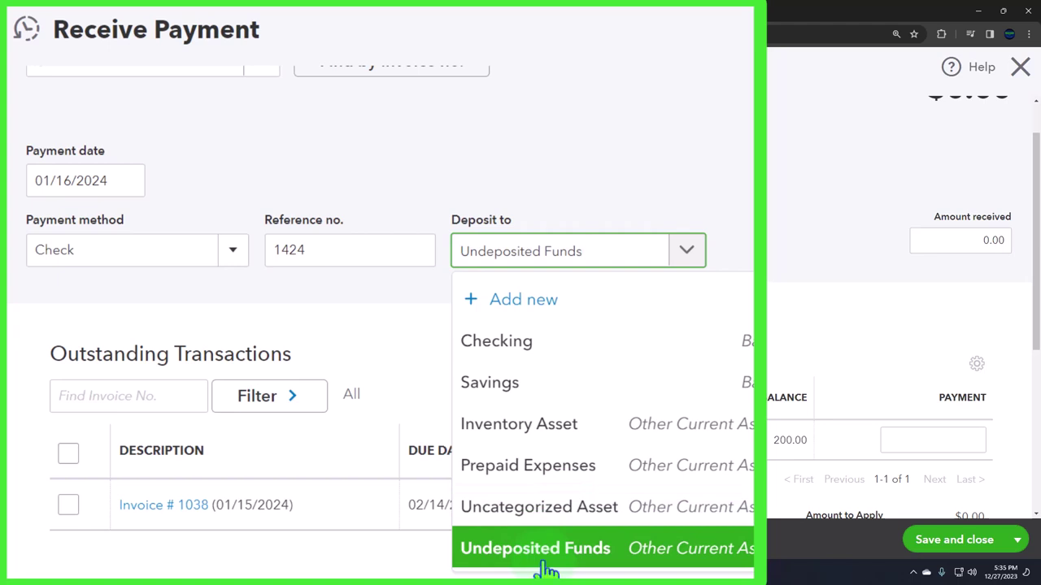
pyautogui.click(534, 368)
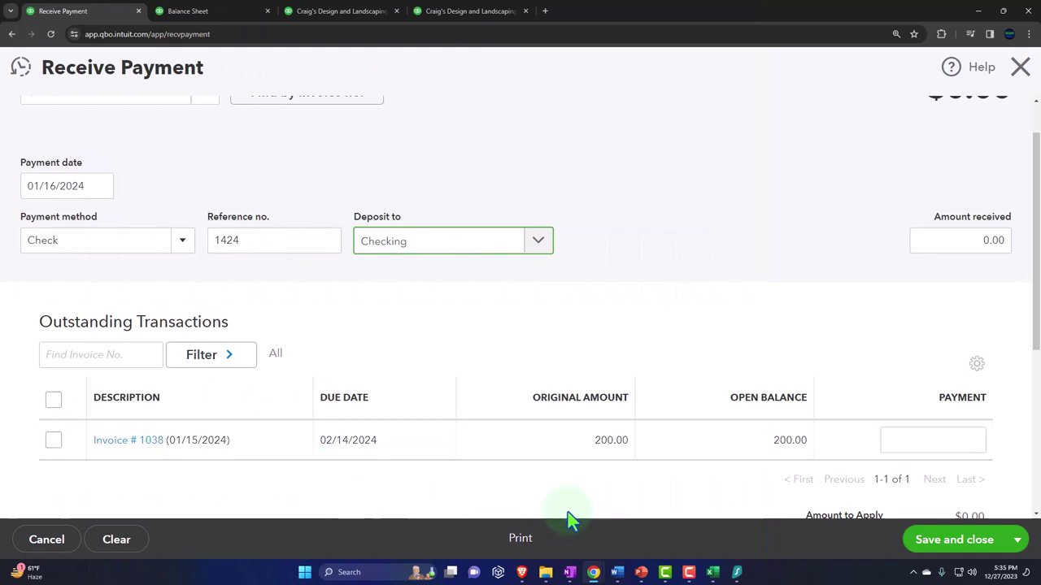
pyautogui.click(779, 458)
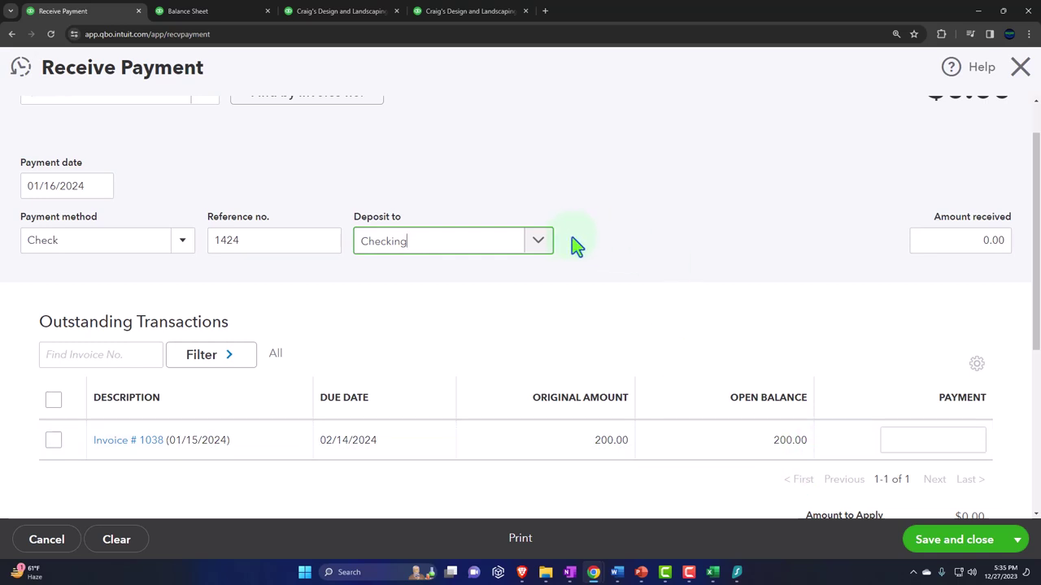
pyautogui.click(541, 241)
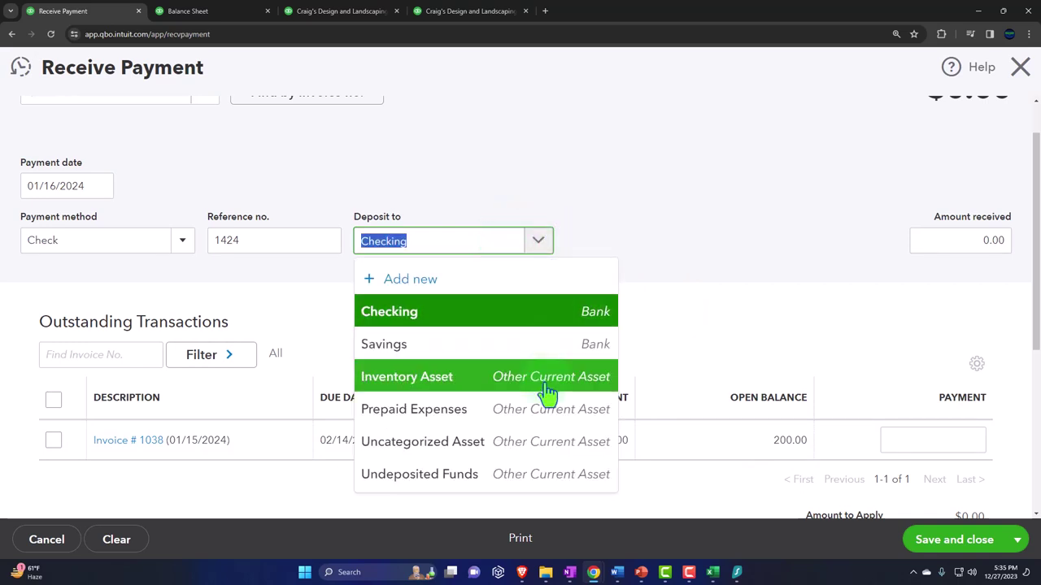
pyautogui.click(707, 241)
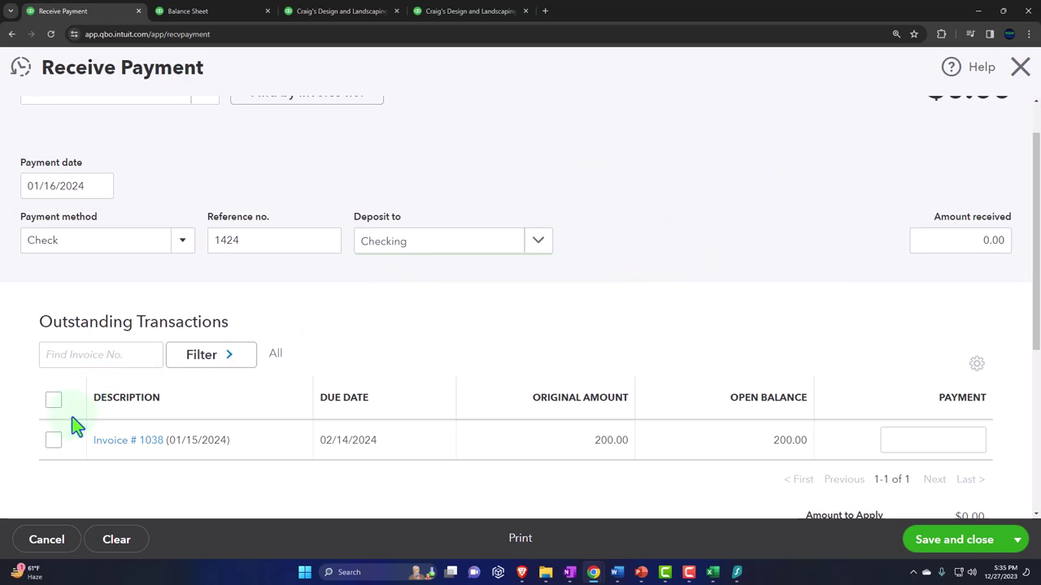
# Apply the payment to invoice 1038 and view the filter options for the outstanding transactions.
pyautogui.click(55, 442)
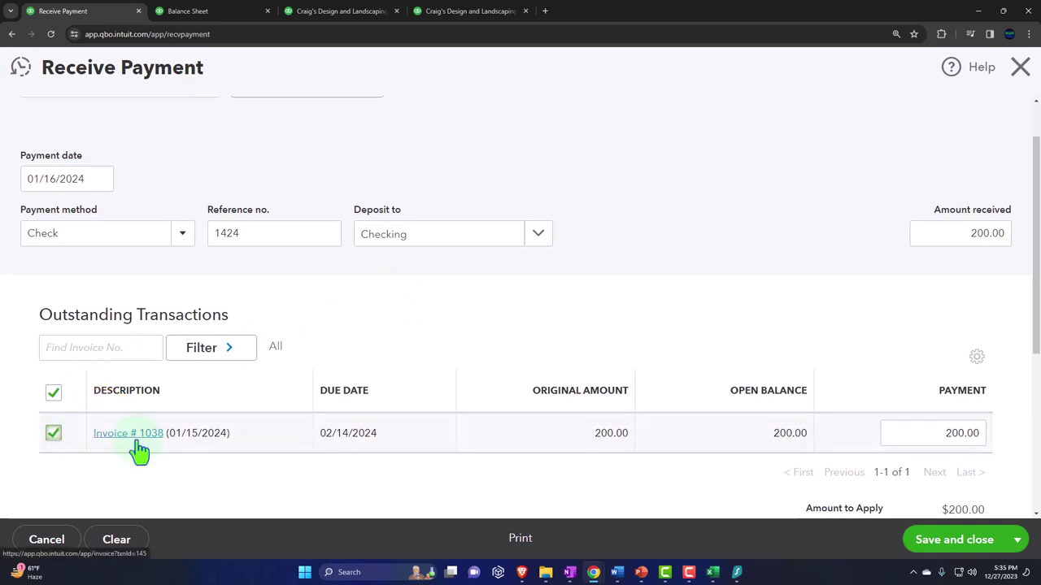
pyautogui.click(55, 347)
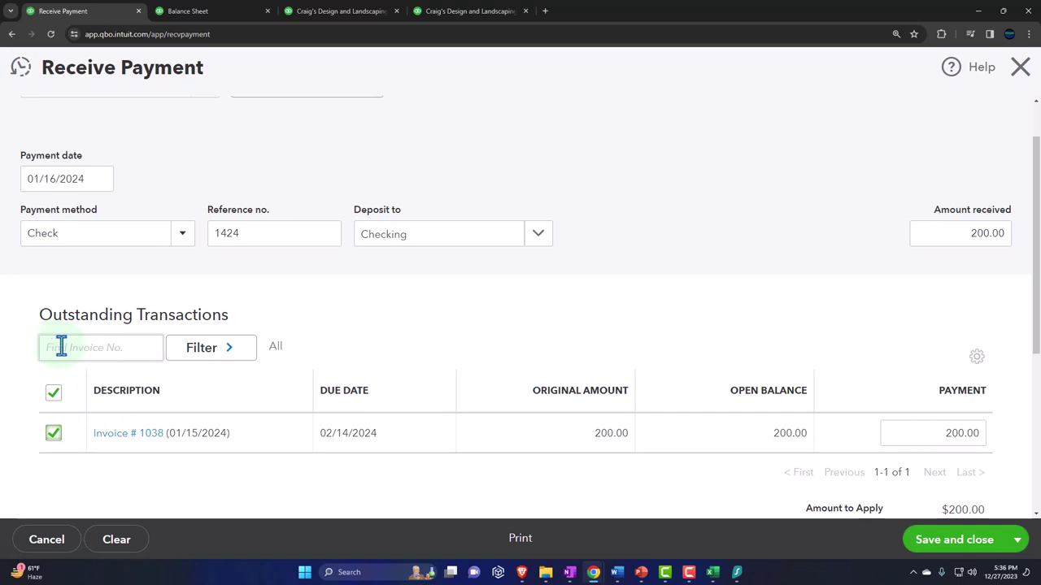
pyautogui.click(225, 351)
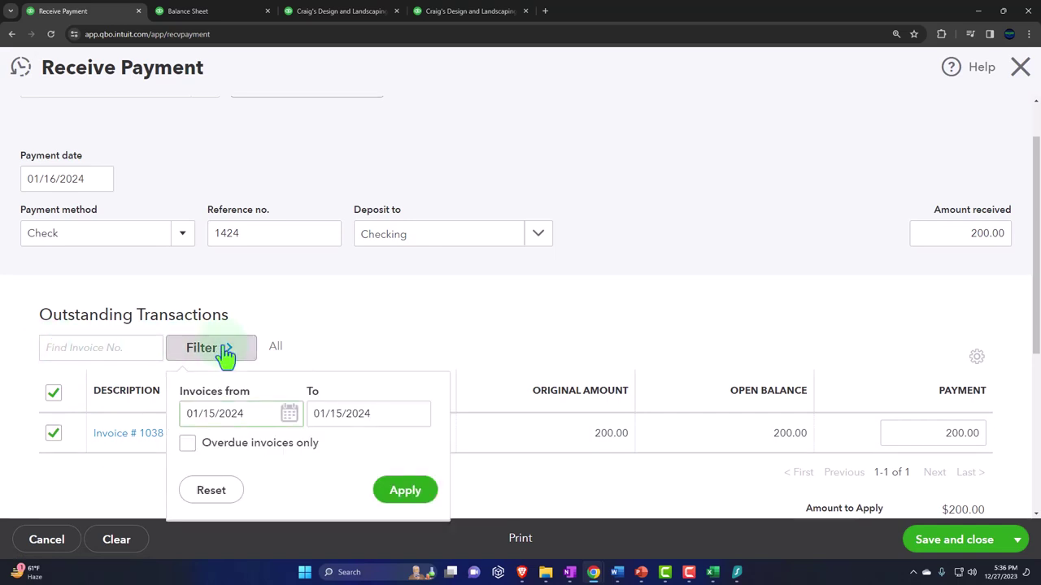
pyautogui.click(225, 354)
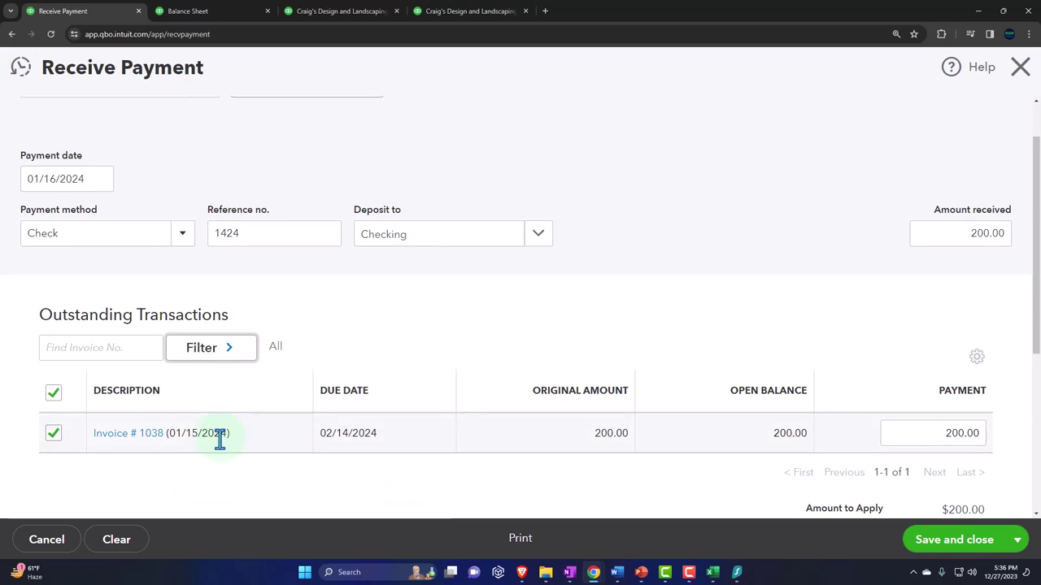
# Try a partial payment of 50.00 on invoice 1038 and check the amounts to apply and credit.
pyautogui.scroll(-1, 224, 439)
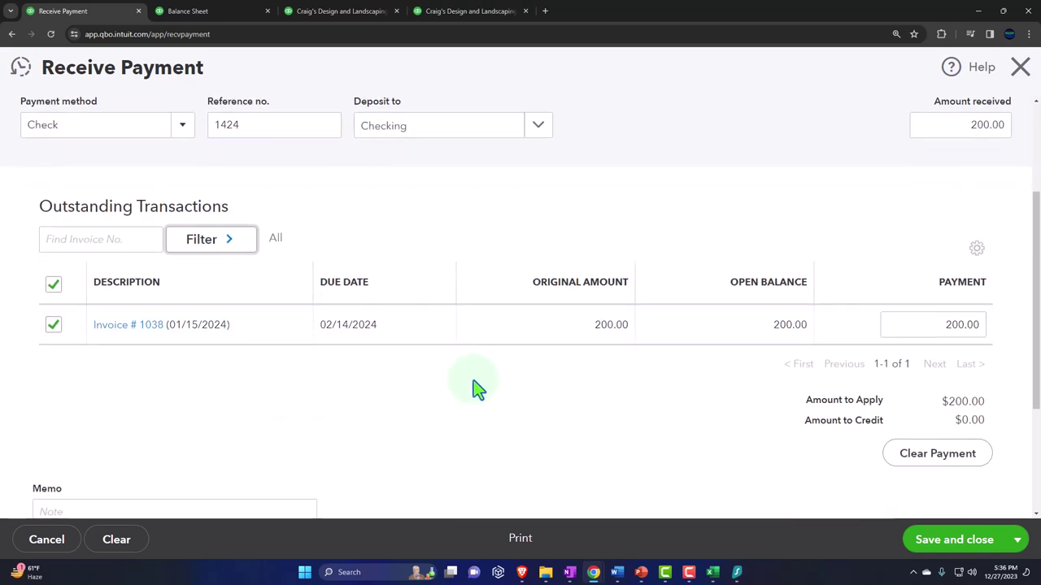
pyautogui.click(931, 329)
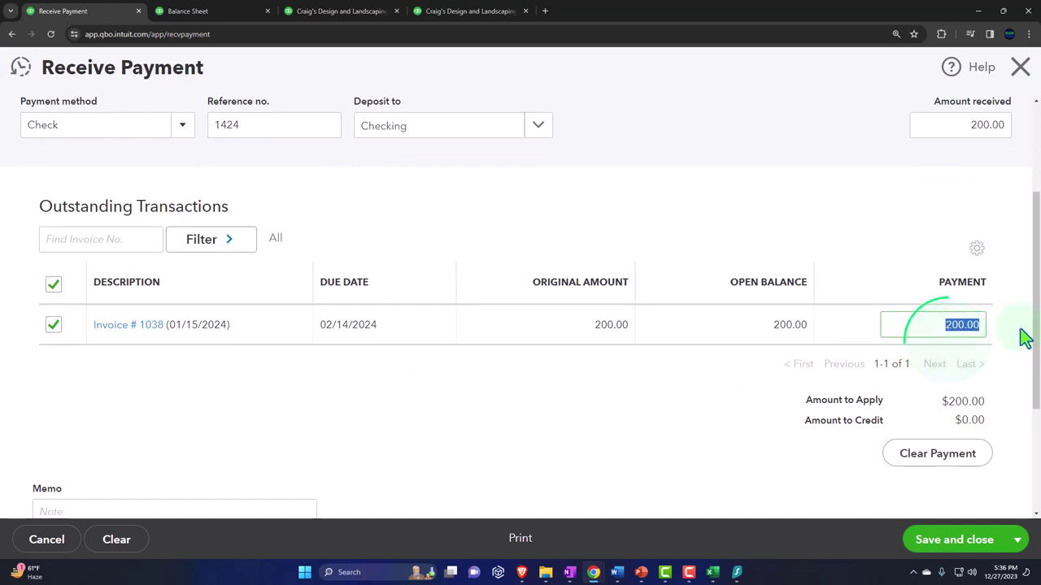
pyautogui.write('50')
pyautogui.press('Tab')
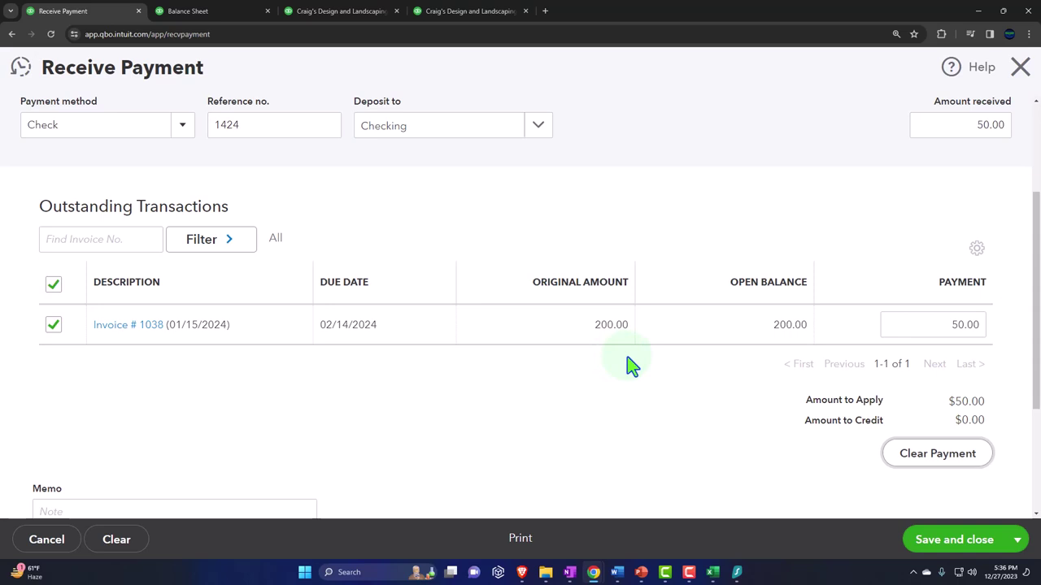
pyautogui.scroll(-2, 633, 366)
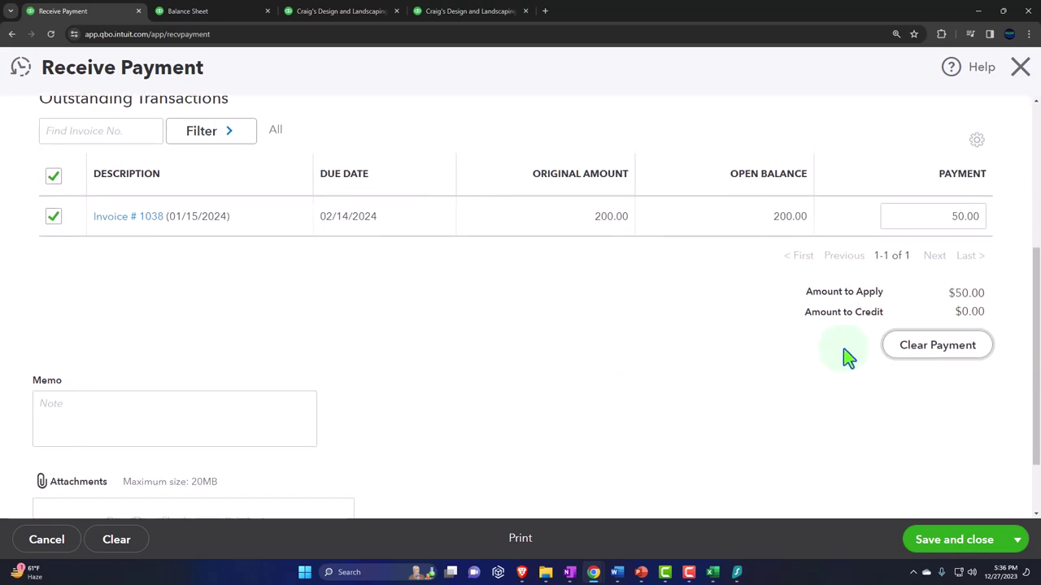
# Set the payment amount for invoice 1038 to 200.00.
pyautogui.scroll(2, 870, 345)
pyautogui.click(901, 333)
pyautogui.write('200')
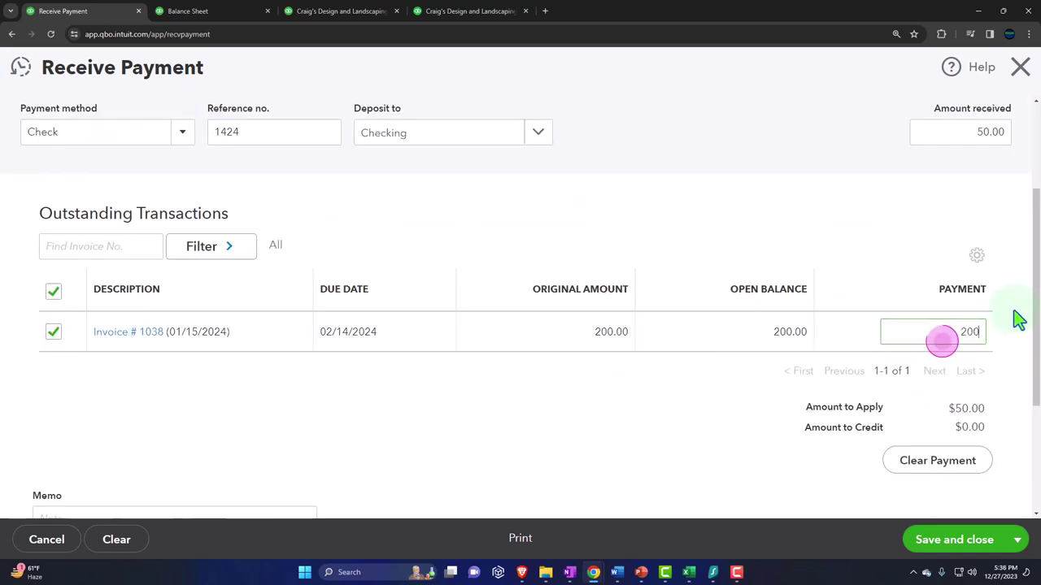
pyautogui.click(698, 457)
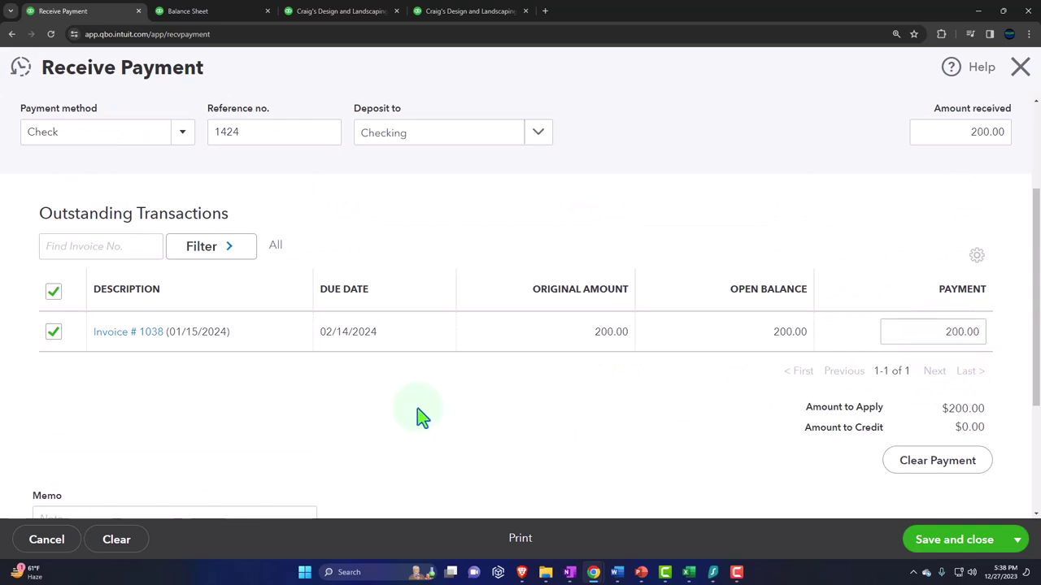
# Review the memo and attachment areas, preview the printable payment receipt and close the preview.
pyautogui.scroll(-2, 417, 408)
pyautogui.click(252, 386)
pyautogui.scroll(-1, 187, 365)
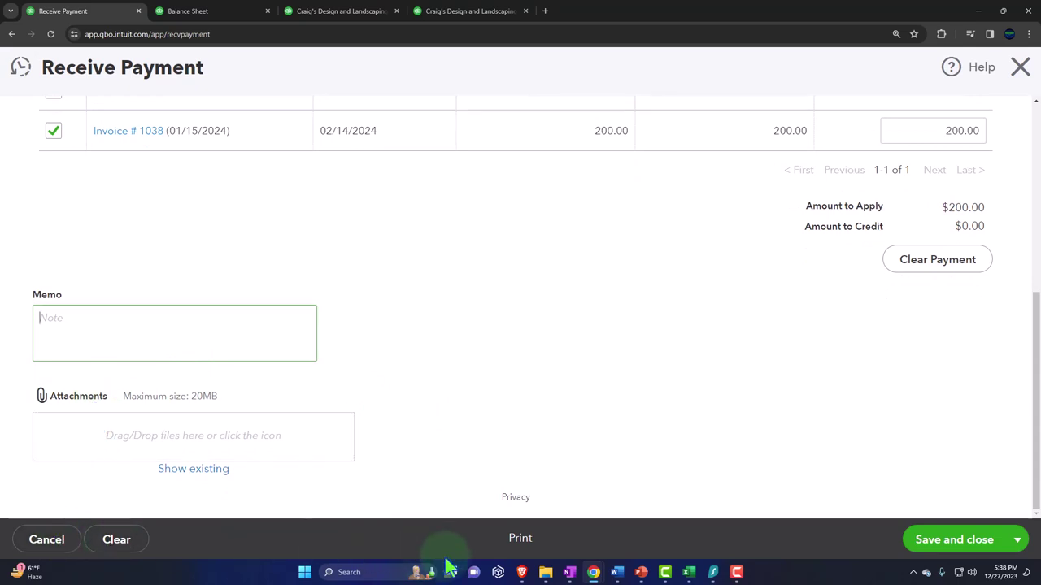
pyautogui.click(519, 540)
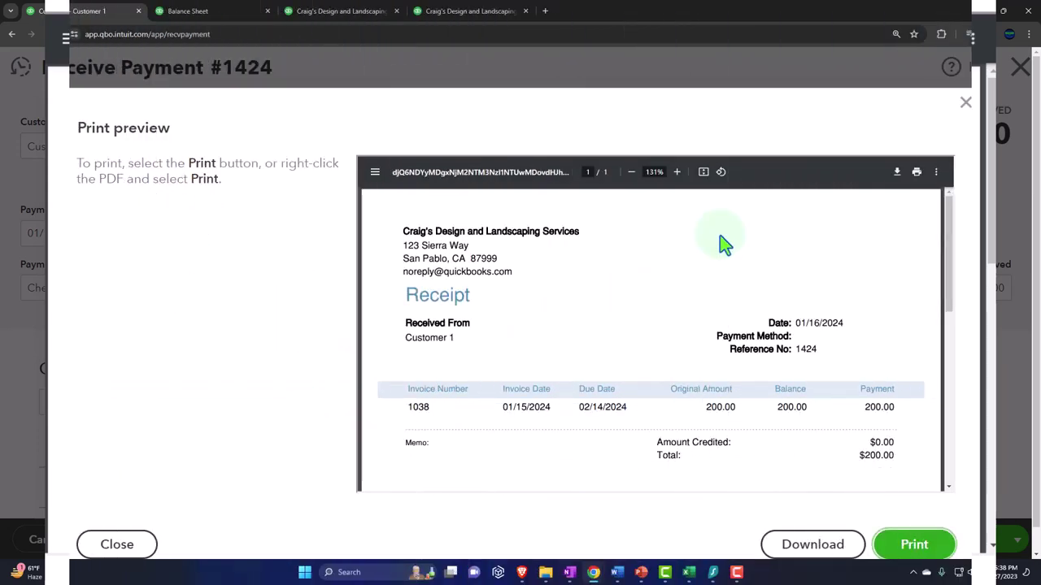
pyautogui.click(966, 103)
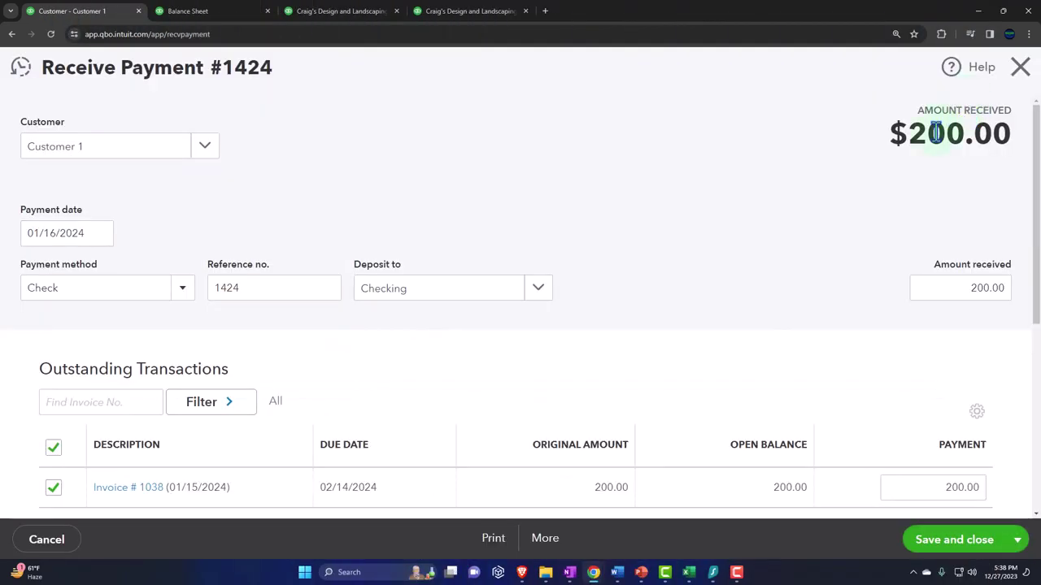
# View the additional actions and alternative save options for payment 1424 without choosing any.
pyautogui.scroll(-2, 740, 263)
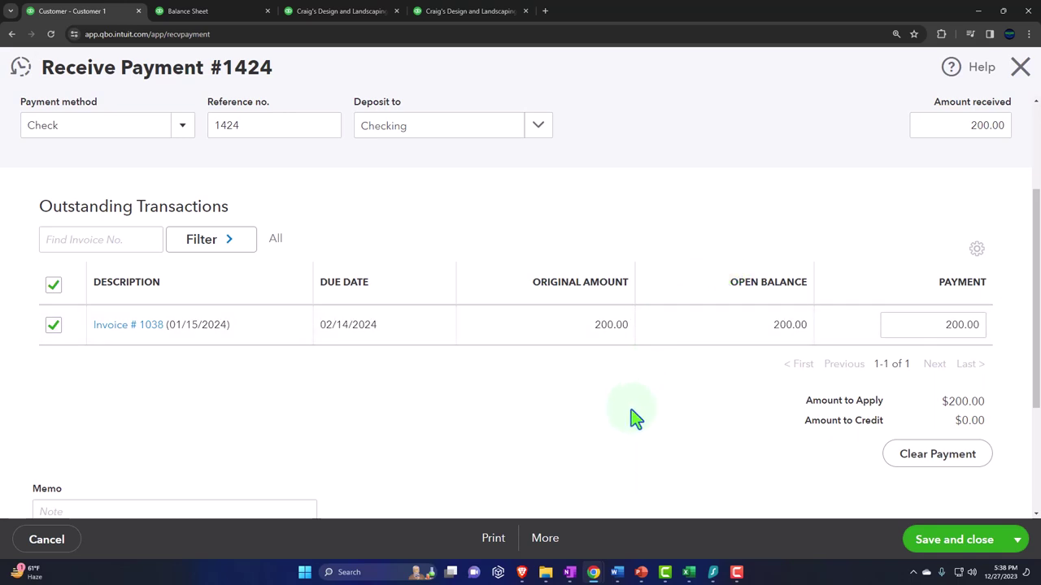
pyautogui.click(548, 547)
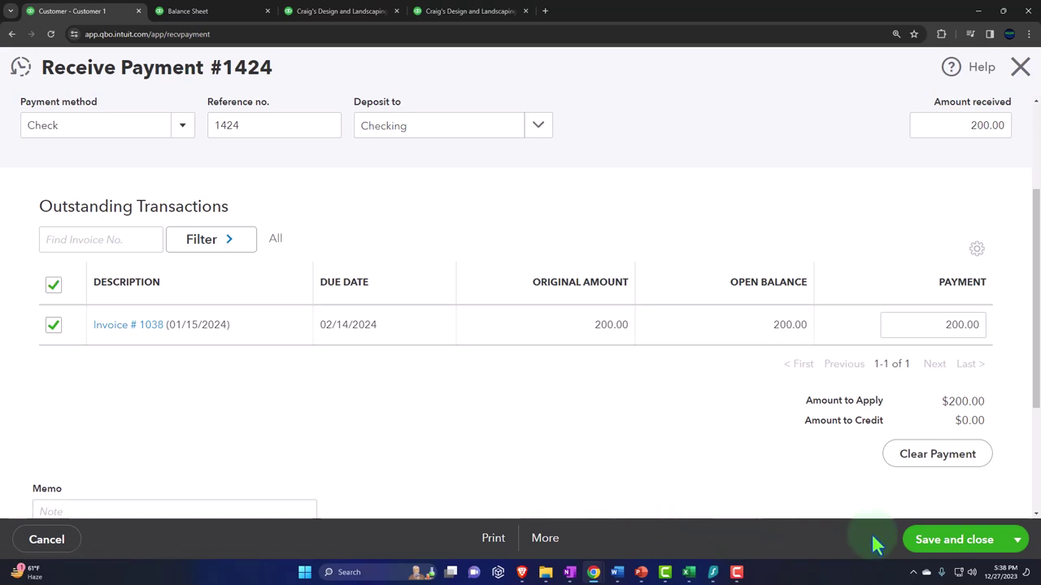
pyautogui.click(1017, 540)
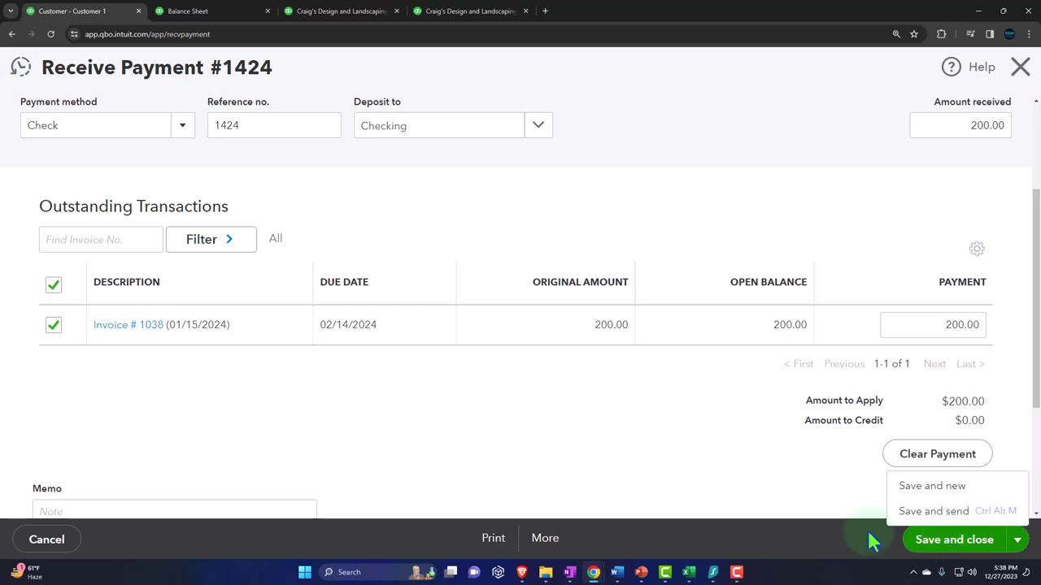
pyautogui.click(736, 493)
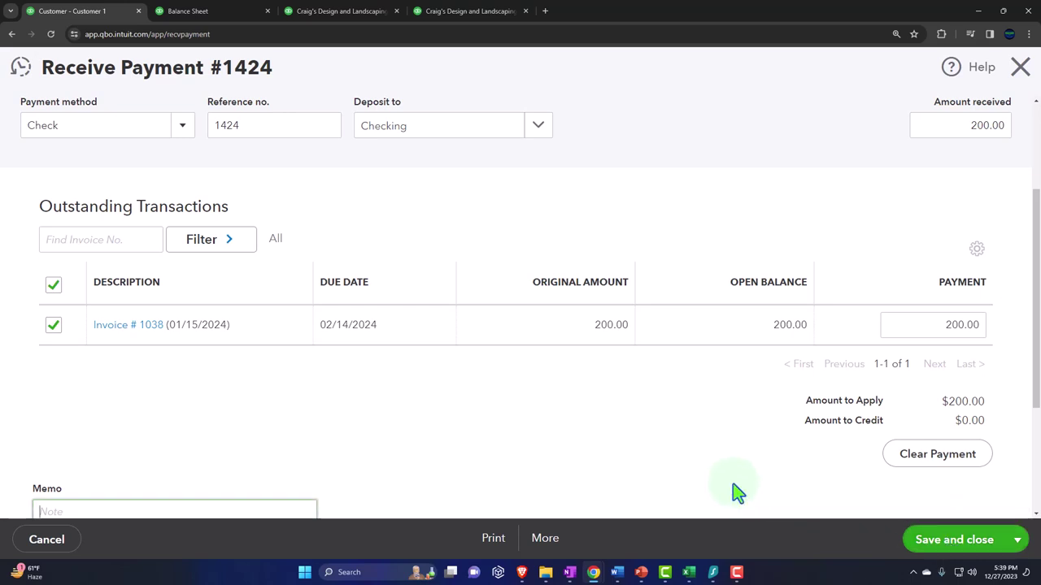
pyautogui.scroll(2, 715, 492)
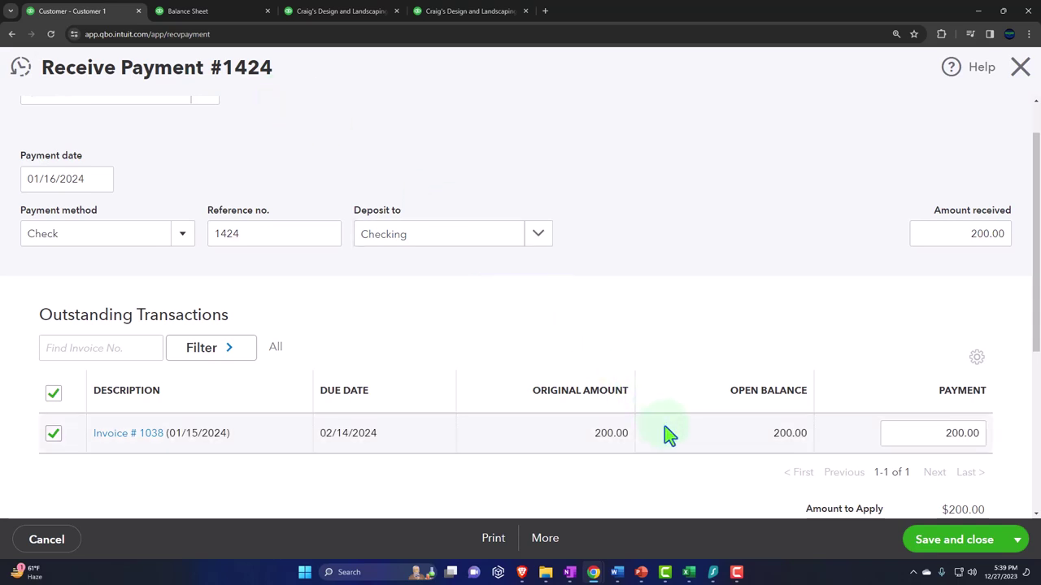
# Switch to the Excel worksheet and enter "Receive Payment" as the form name in cell A6.
pyautogui.click(688, 572)
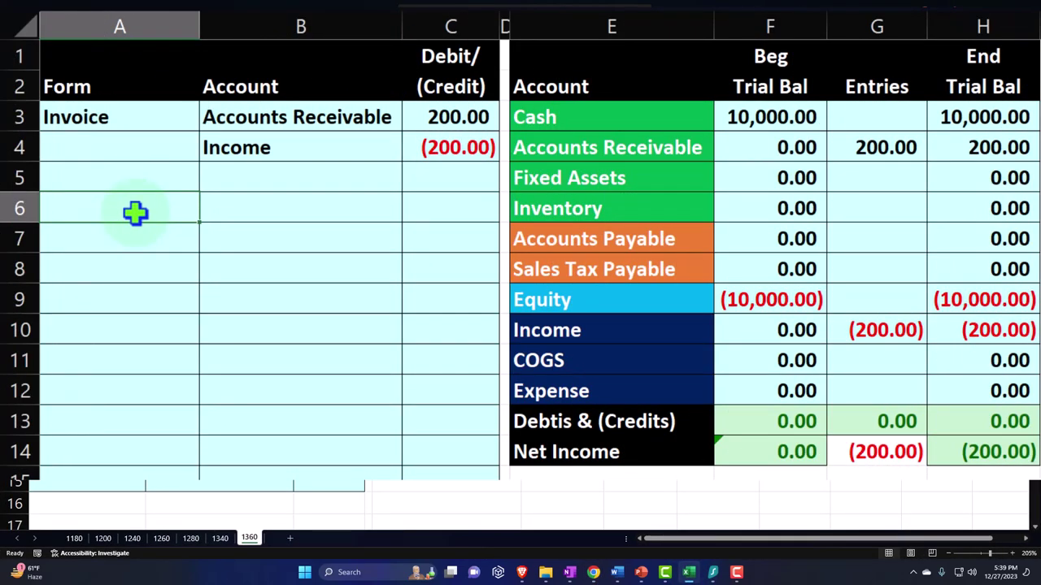
pyautogui.write('Receive')
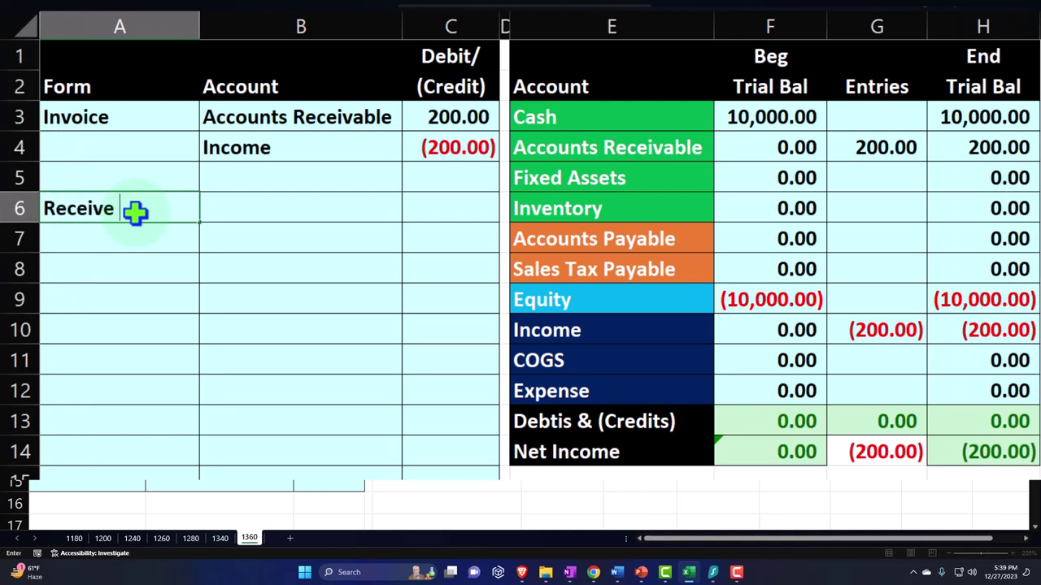
pyautogui.write(' Payment')
pyautogui.press('Tab')
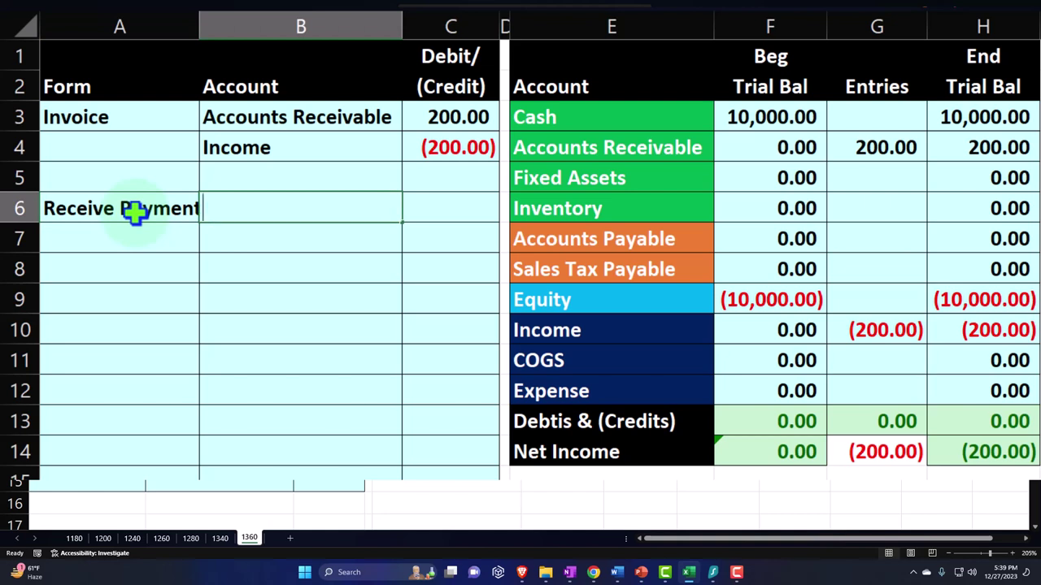
# Enter the debit account in cell B6 as a reference to Cash in cell E3.
pyautogui.write('=')
pyautogui.press('Right')
pyautogui.press('Right')
pyautogui.press('Right')
pyautogui.press('Up')
pyautogui.press('Up')
pyautogui.press('Up')
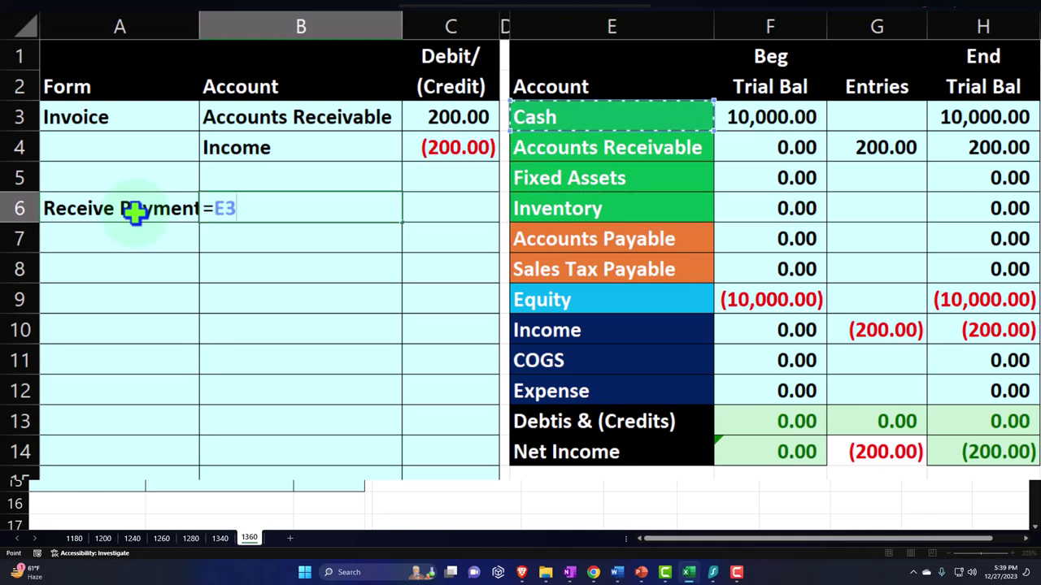
pyautogui.press('Return')
# Enter the credit account in cell B7 as a reference to Accounts Receivable in cell E4.
pyautogui.write('=')
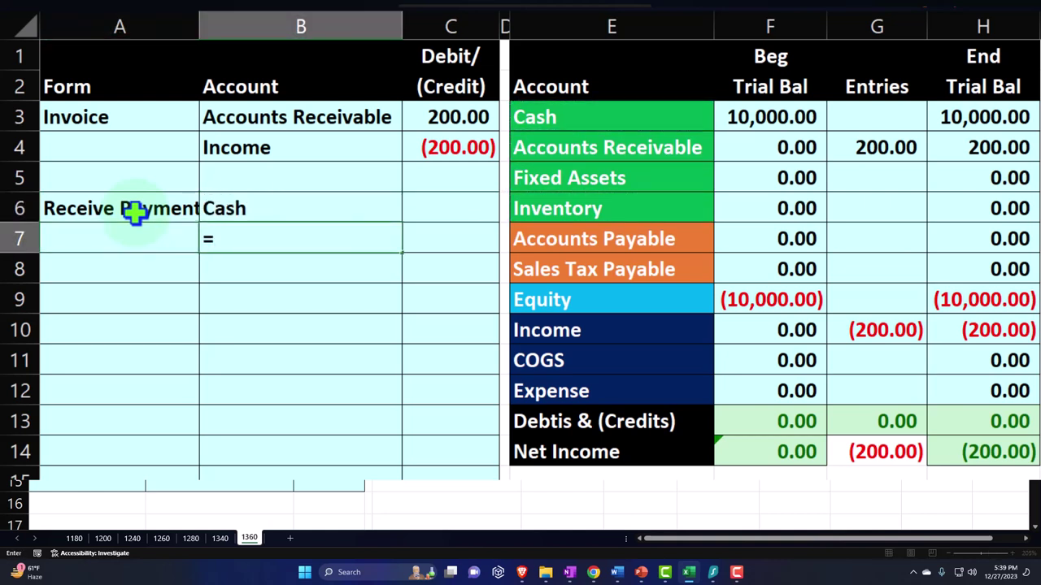
pyautogui.press('Right')
pyautogui.press('Right')
pyautogui.press('Right')
pyautogui.press('Up')
pyautogui.press('Up')
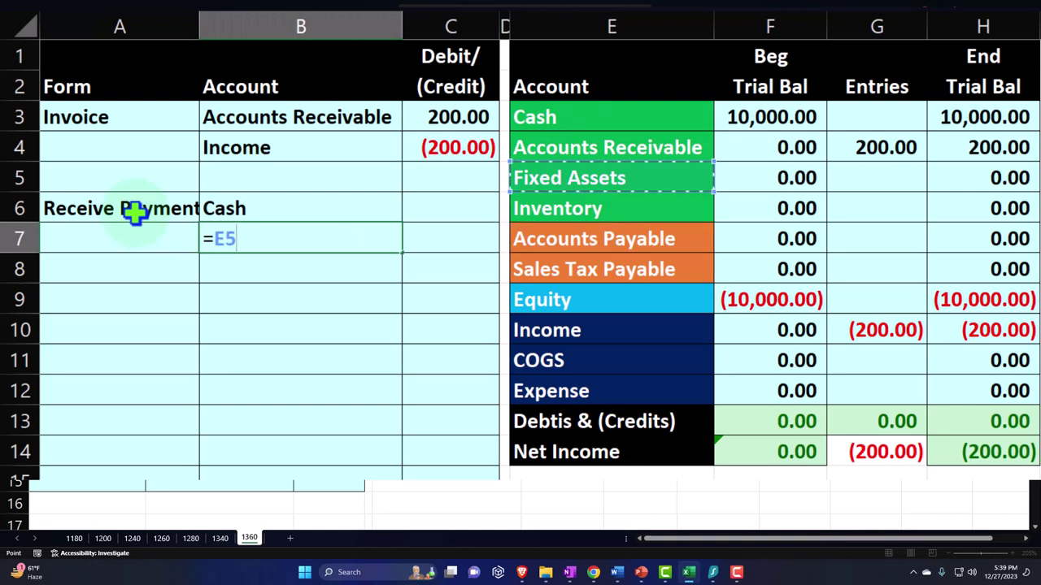
pyautogui.press('Up')
pyautogui.press('Return')
# Link the Cash debit in C6 to the invoice amount in C3 and make the Accounts Receivable credit in C7 the negative of C6.
pyautogui.press('Right')
pyautogui.press('Up')
pyautogui.press('Up')
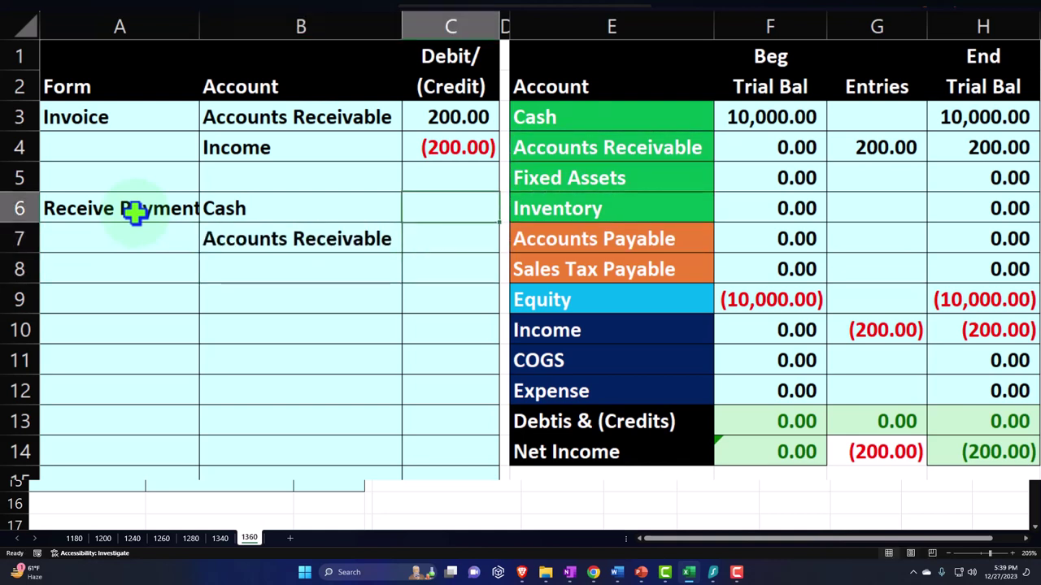
pyautogui.write('+')
pyautogui.press('Up')
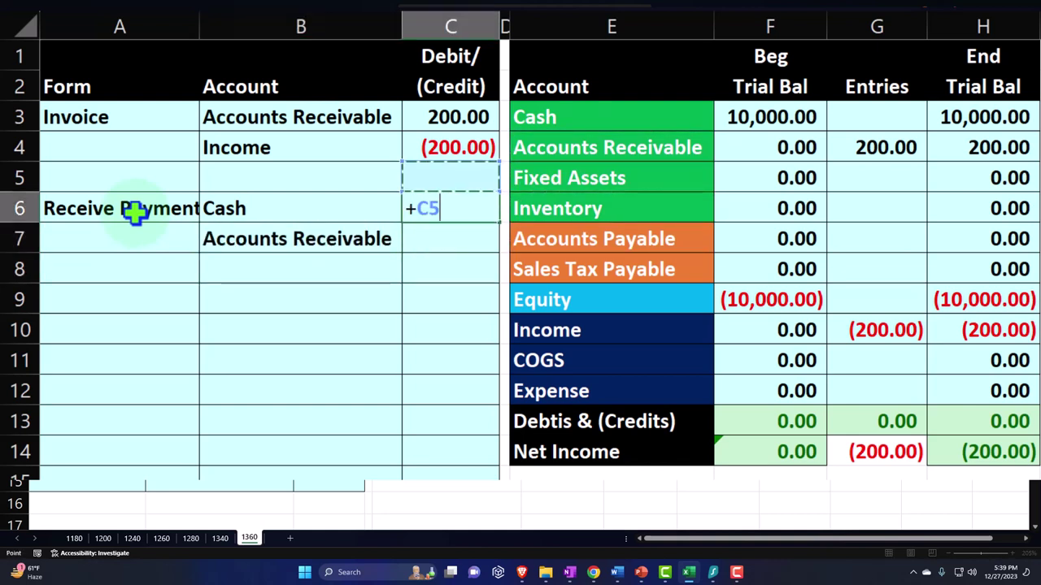
pyautogui.press('Up')
pyautogui.press('Up')
pyautogui.press('Return')
pyautogui.write('-')
pyautogui.press('Up')
pyautogui.press('Return')
# Post the Cash debit to the trial balance by linking the Cash entry in G3 to cell C6.
pyautogui.press('Right')
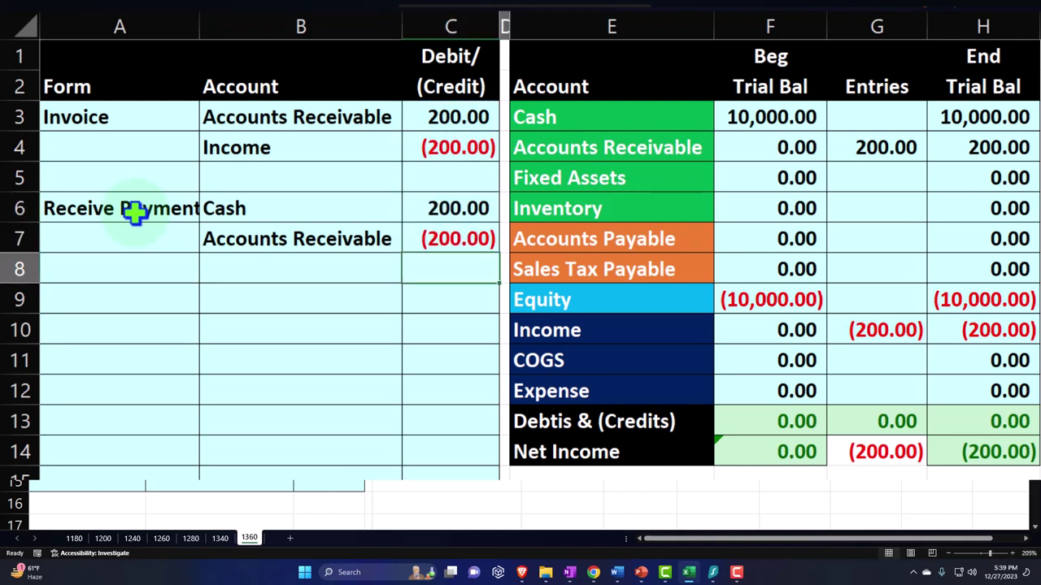
pyautogui.press('Right')
pyautogui.press('Right')
pyautogui.press('Up')
pyautogui.press('Up')
pyautogui.press('Up')
pyautogui.press('Up')
pyautogui.press('Right')
pyautogui.press('Up')
pyautogui.write('+')
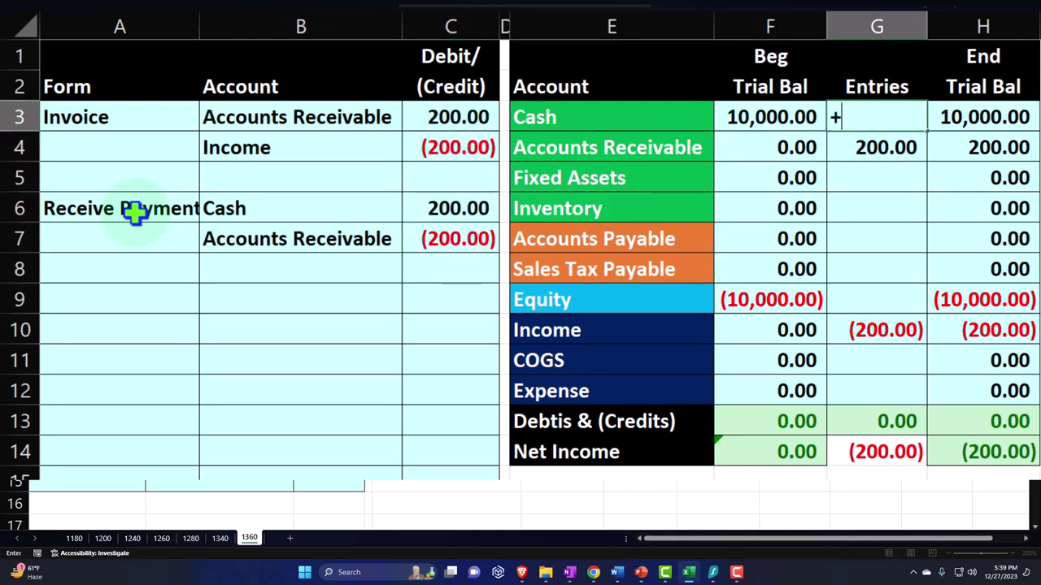
pyautogui.press('Left')
pyautogui.press('Left')
pyautogui.press('Left')
pyautogui.press('Down')
pyautogui.press('Down')
pyautogui.press('Down')
pyautogui.press('Left')
pyautogui.press('Return')
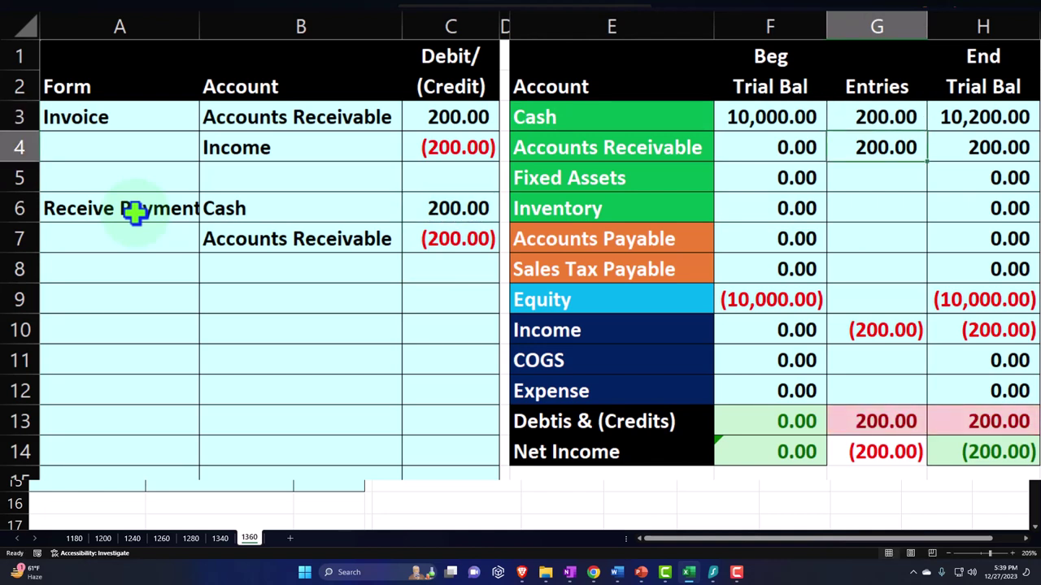
# Extend the Accounts Receivable entry formula in G4 to add the payment credit in C7 to C3.
pyautogui.doubleClick(915, 151)
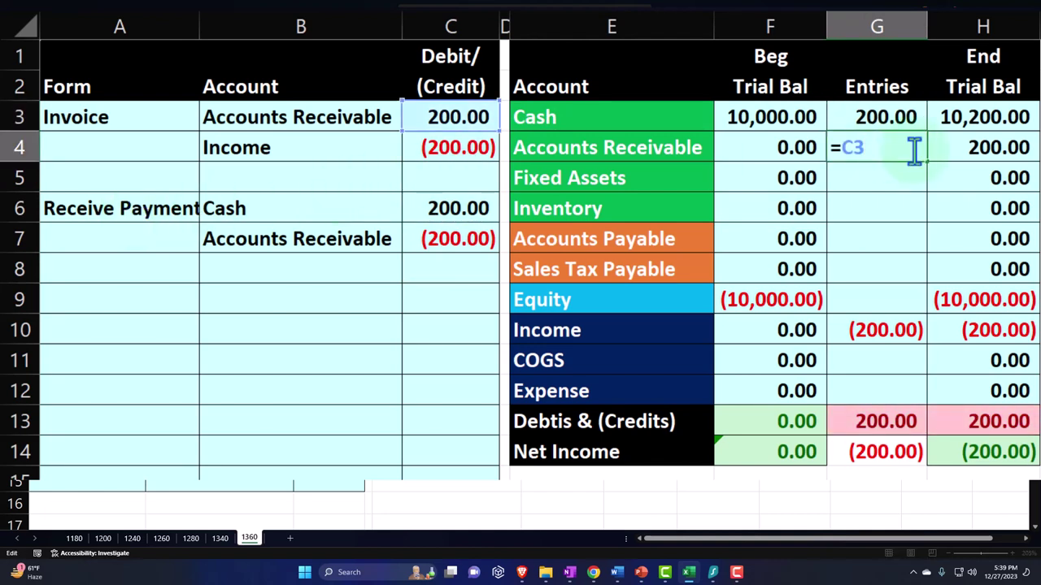
pyautogui.write('+')
pyautogui.click(453, 239)
pyautogui.press('Return')
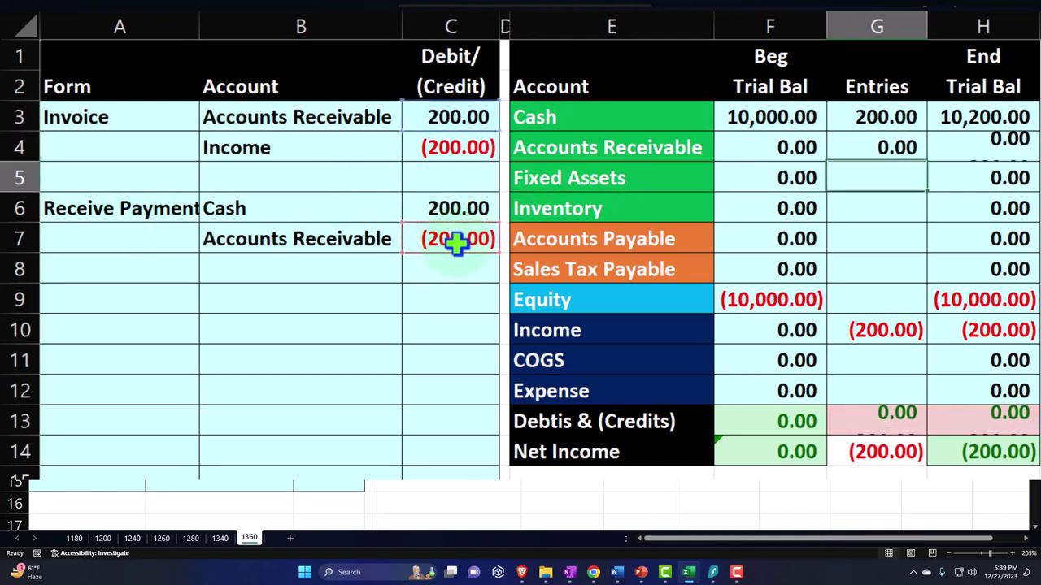
# Review the Cash, Accounts Receivable and Income amounts in the trial balance against the invoice entry in rows 3 and 4.
pyautogui.moveTo(727, 117); pyautogui.dragTo(963, 146)
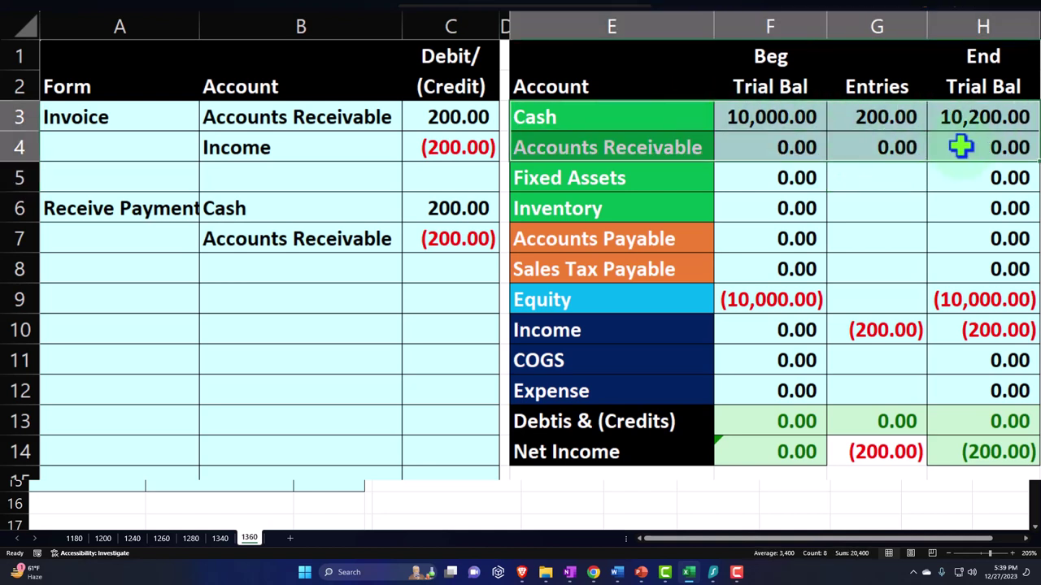
pyautogui.moveTo(681, 149); pyautogui.dragTo(956, 138)
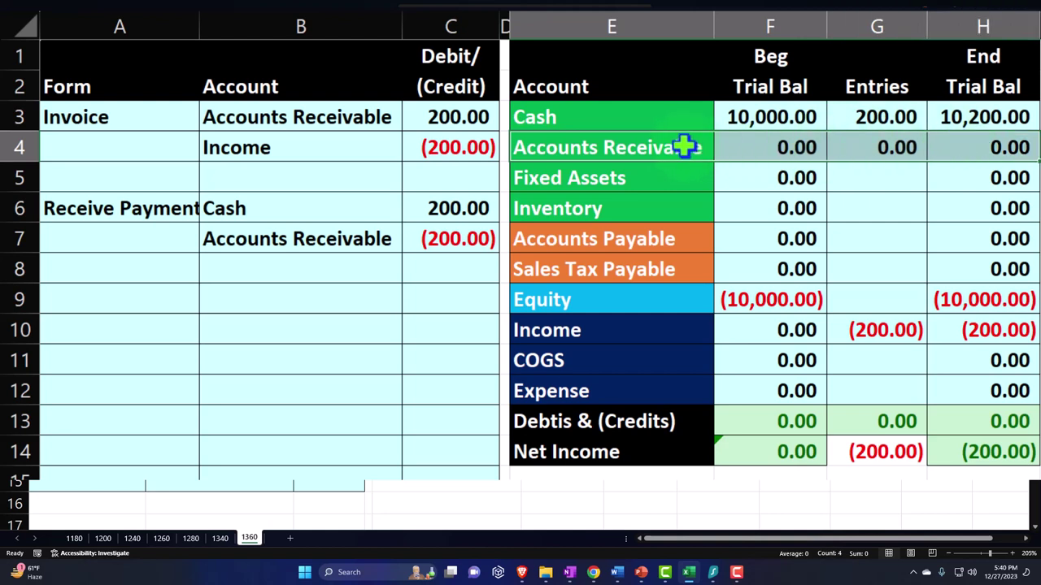
pyautogui.moveTo(685, 147); pyautogui.dragTo(987, 109)
pyautogui.click(906, 328)
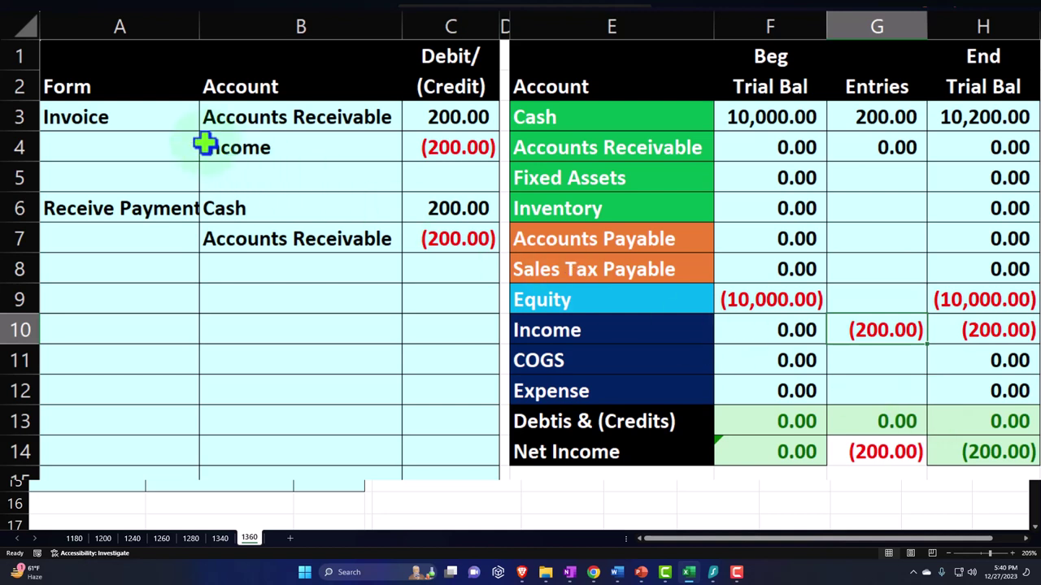
pyautogui.click(135, 117)
pyautogui.moveTo(135, 117); pyautogui.dragTo(424, 147)
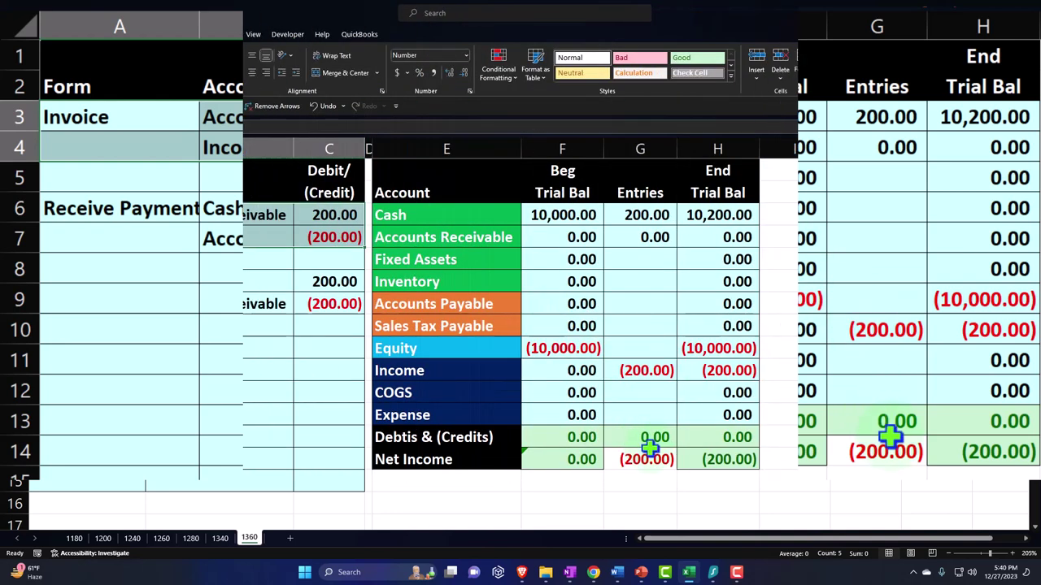
# Switch back to QuickBooks Online and save and close receive payment 1424.
pyautogui.click(689, 574)
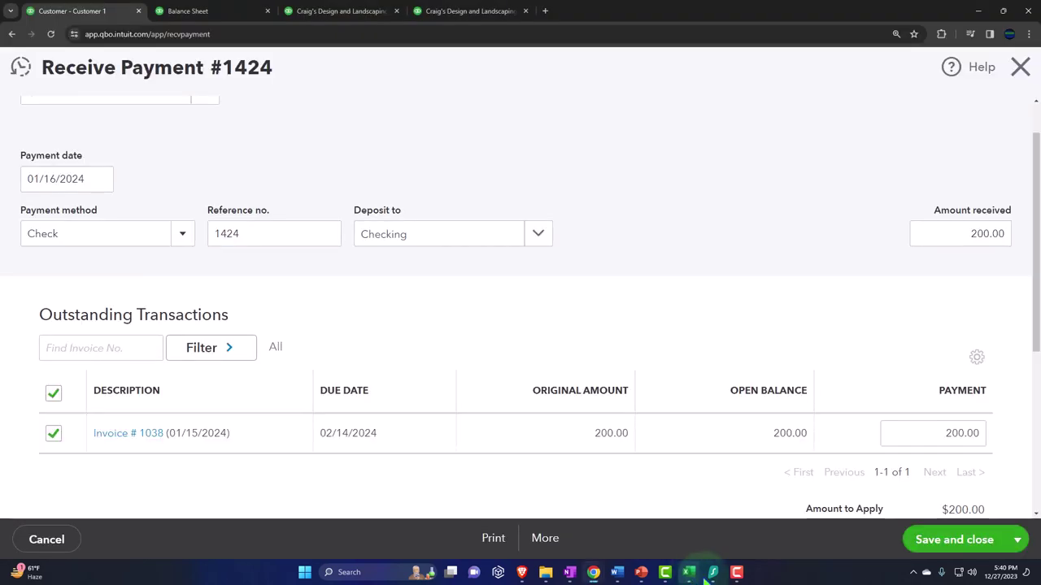
pyautogui.click(948, 543)
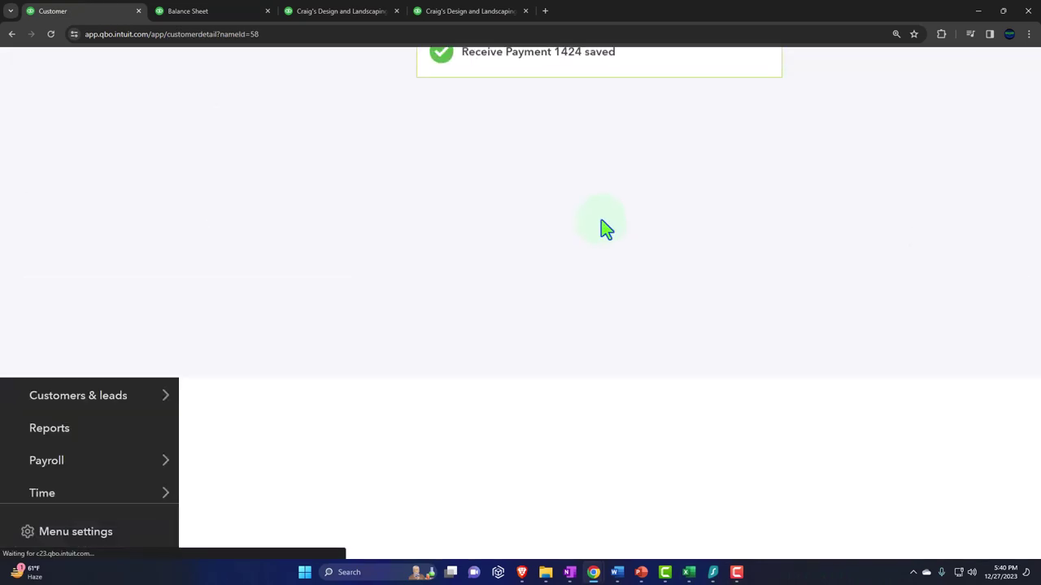
# Rerun the Balance Sheet report for 01/01/2024 to 12/31/2024 to include the saved payment.
pyautogui.click(220, 18)
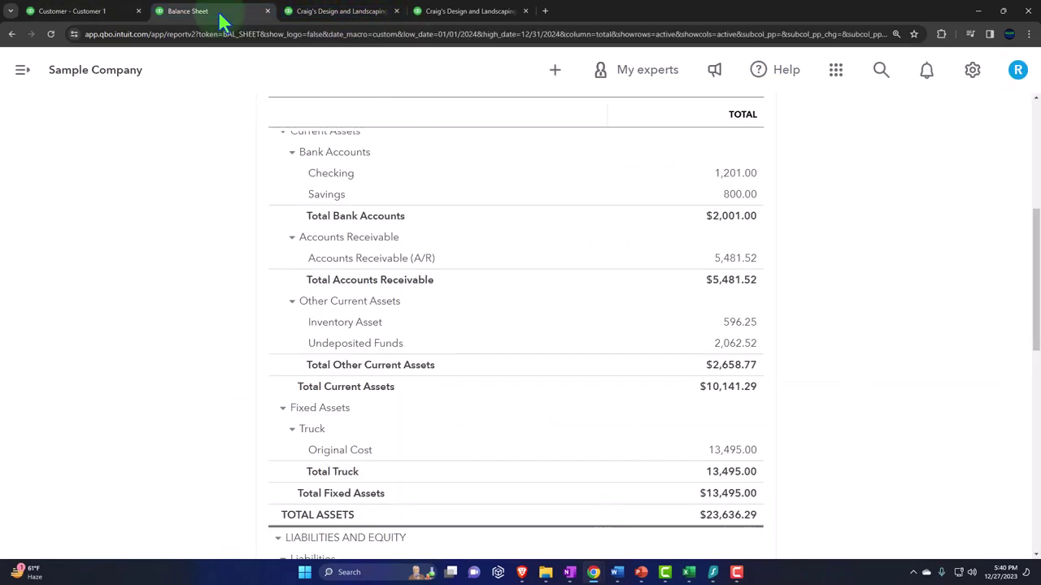
pyautogui.scroll(5, 325, 244)
pyautogui.click(740, 232)
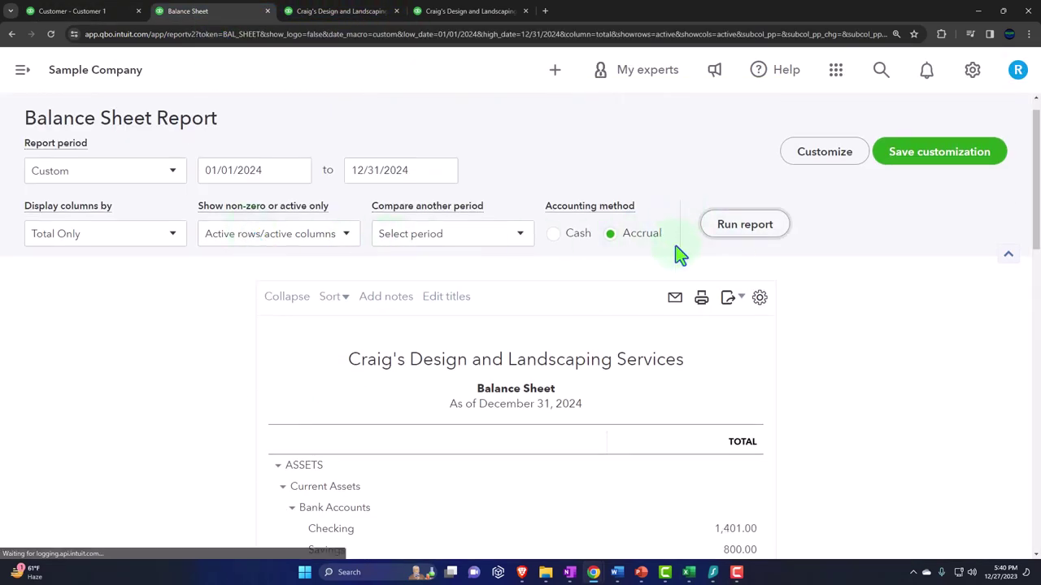
pyautogui.scroll(-4, 675, 260)
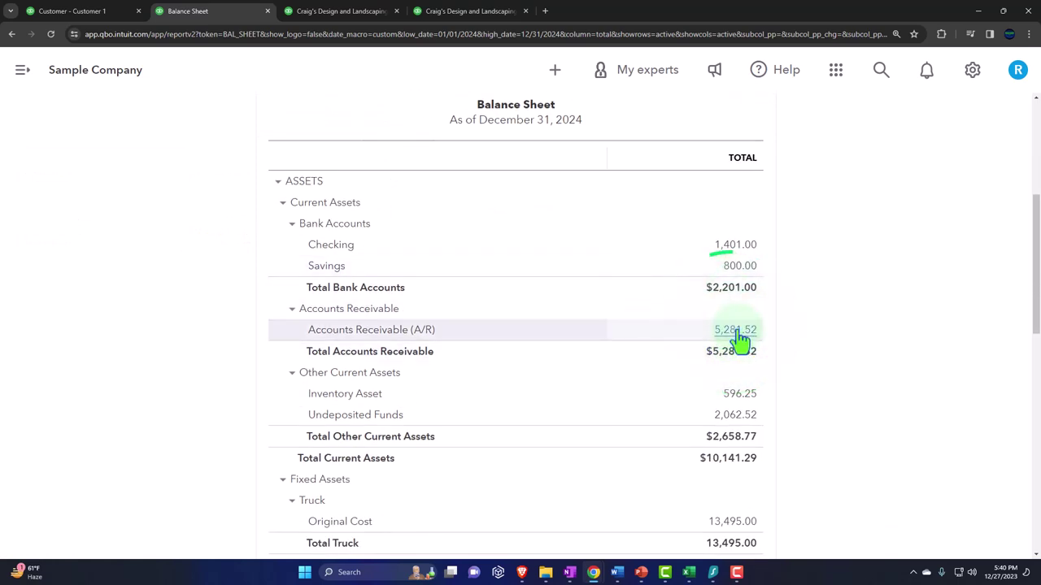
# Examine the transactions behind Accounts Receivable (A/R), check the 2024 Profit and Loss report, and return to the Balance Sheet.
pyautogui.click(736, 331)
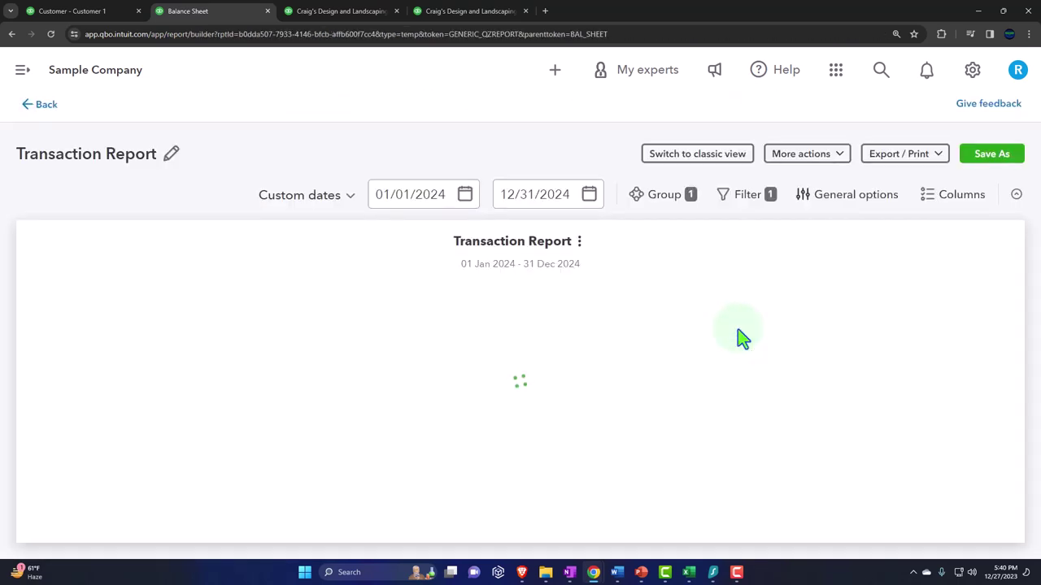
pyautogui.hotkey('ctrl', '-')
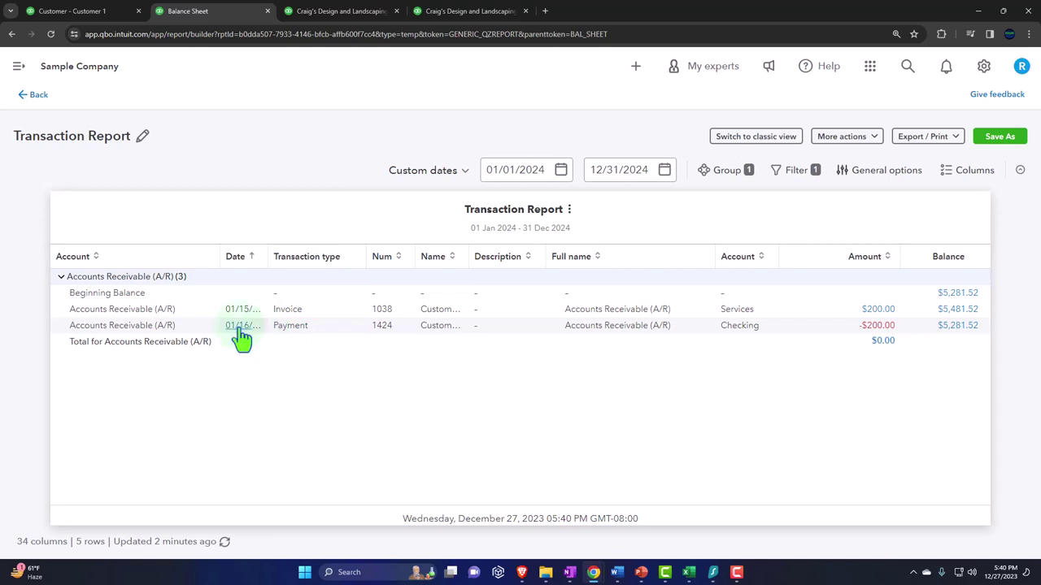
pyautogui.click(192, 325)
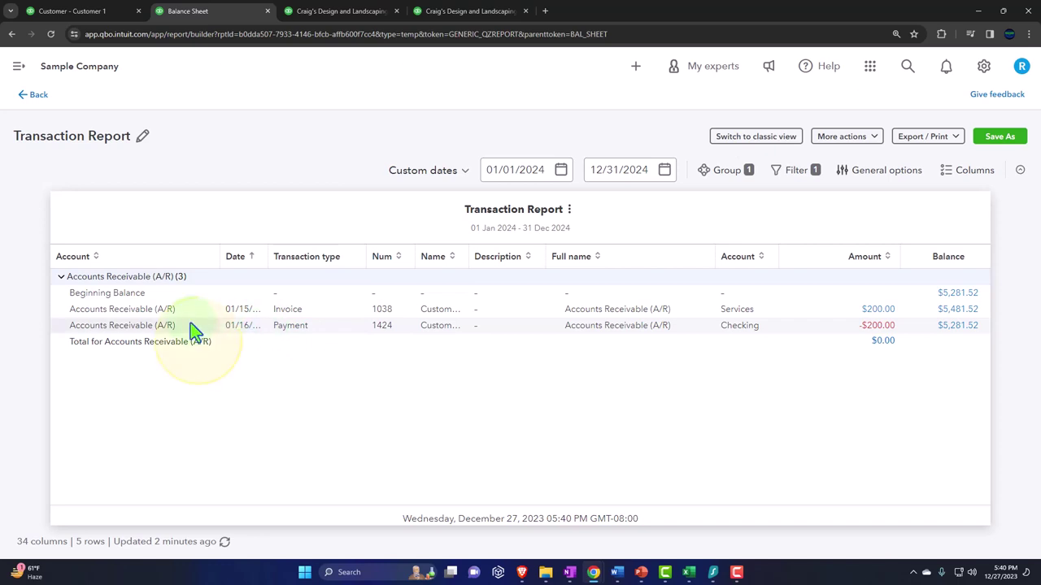
pyautogui.click(39, 99)
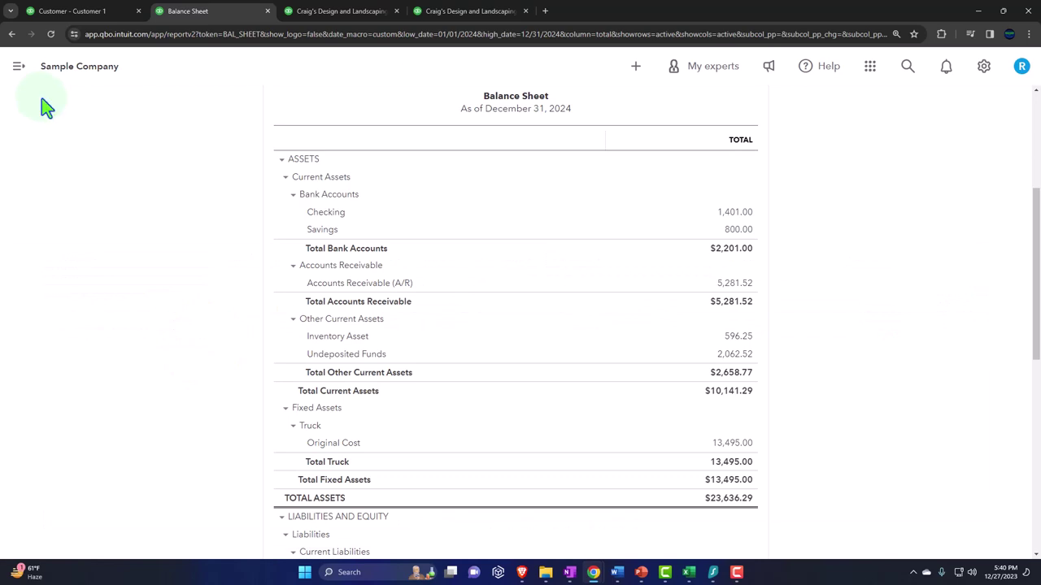
pyautogui.click(334, 13)
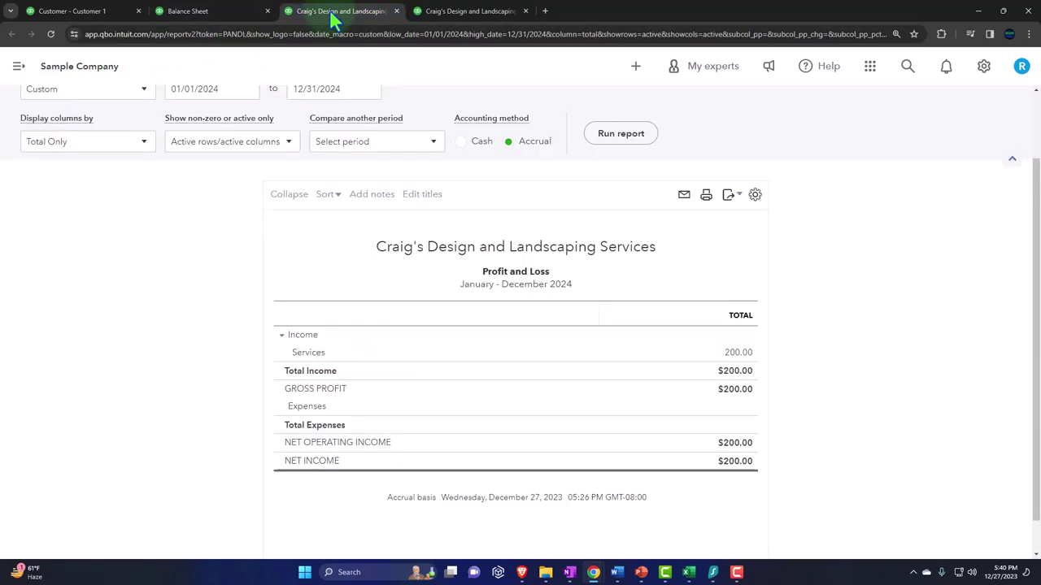
pyautogui.click(223, 15)
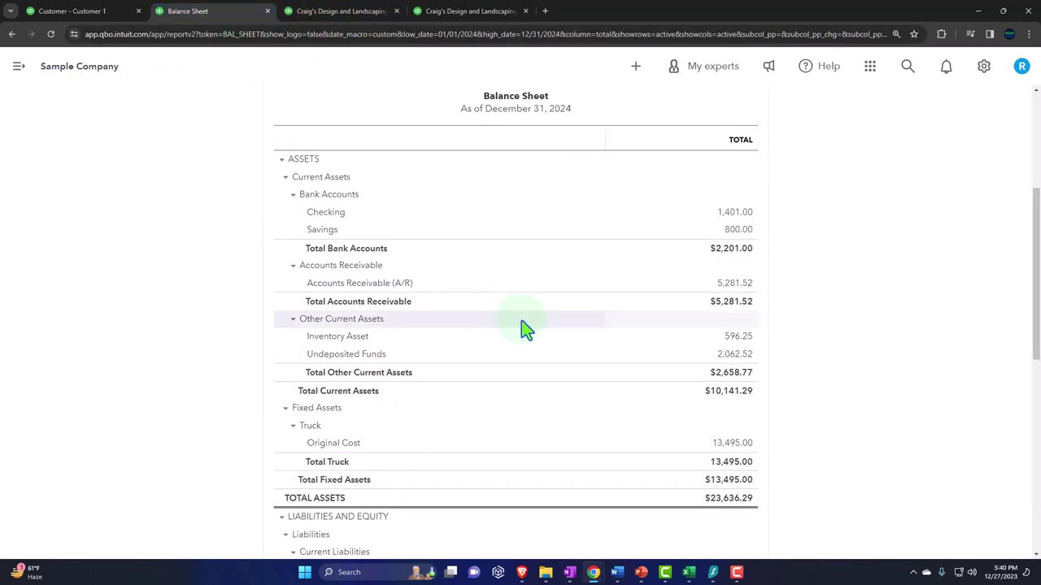
# Examine the transactions behind the Checking balance, review the source form of payment 1424, and return to the Balance Sheet.
pyautogui.click(734, 216)
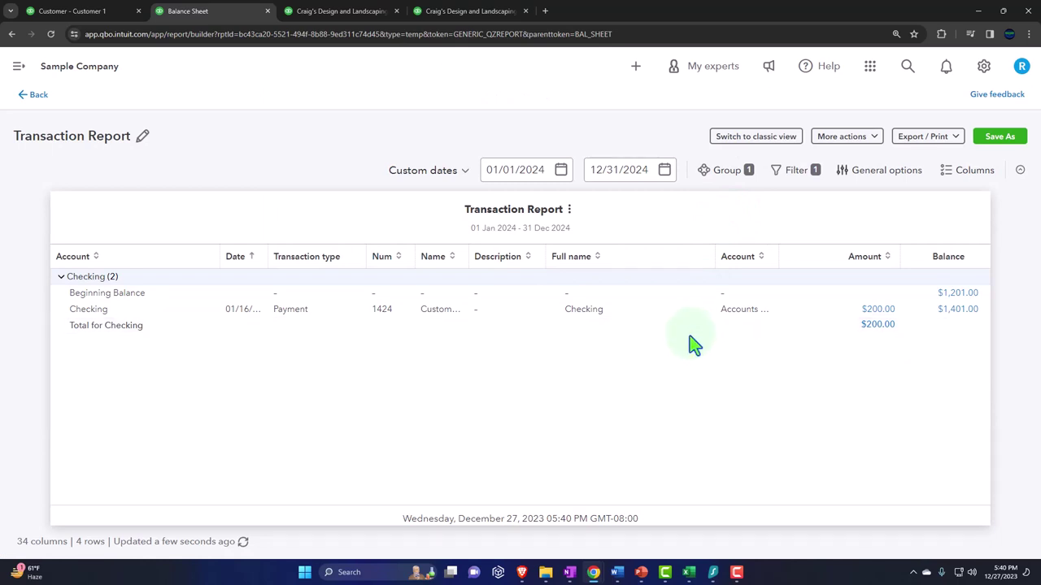
pyautogui.click(870, 314)
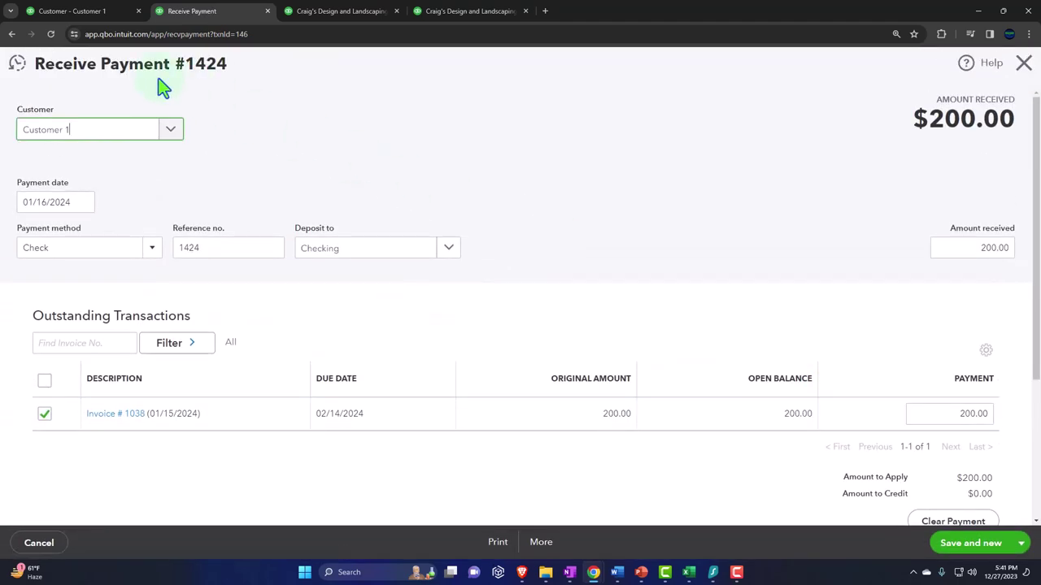
pyautogui.scroll(-2, 485, 242)
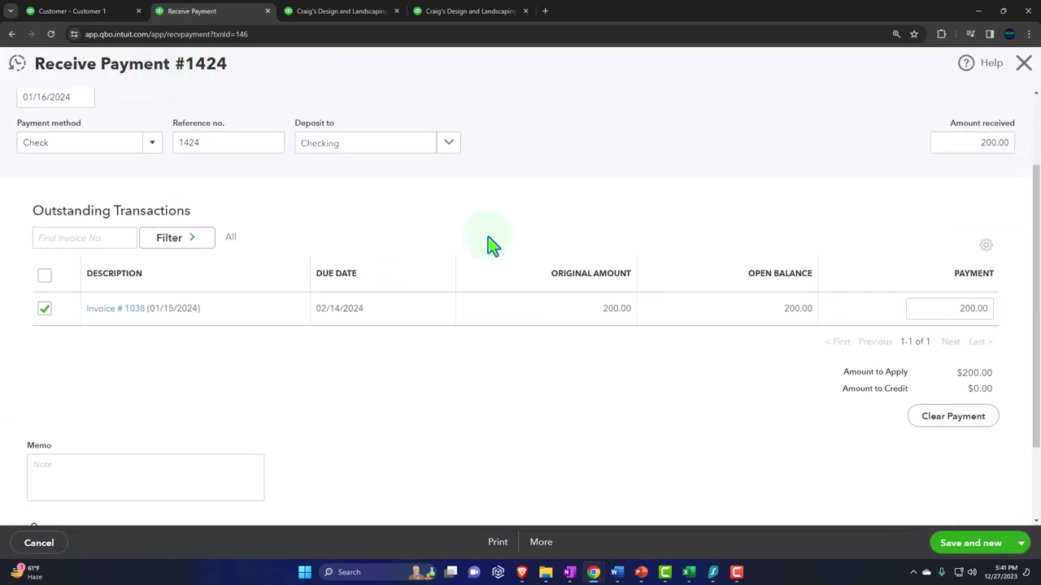
pyautogui.scroll(2, 485, 241)
pyautogui.click(1023, 64)
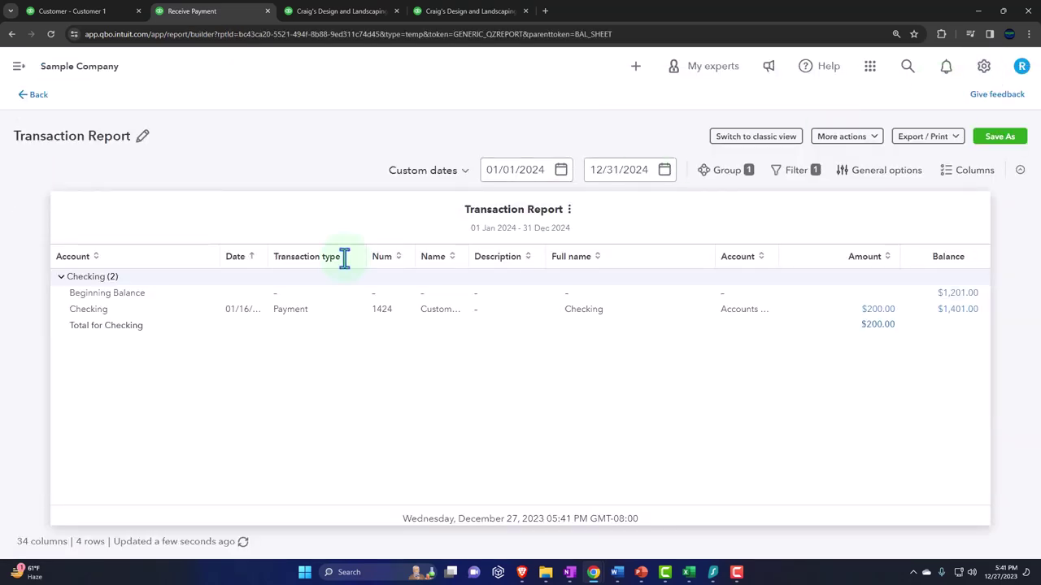
pyautogui.click(37, 96)
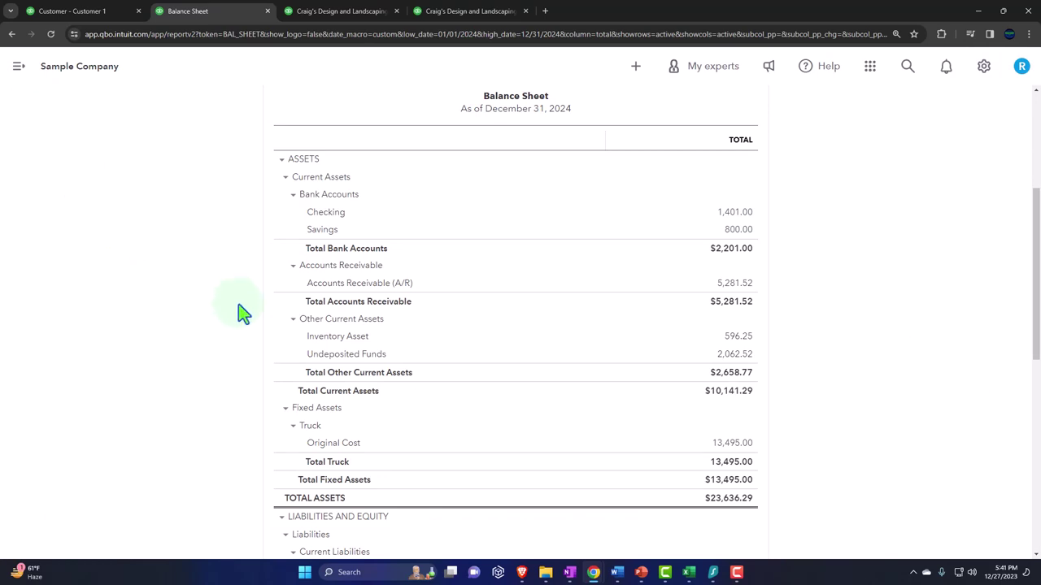
# Rerun the Customer Balance Detail report for all dates and look through the customers' open invoices.
pyautogui.scroll(2, 244, 313)
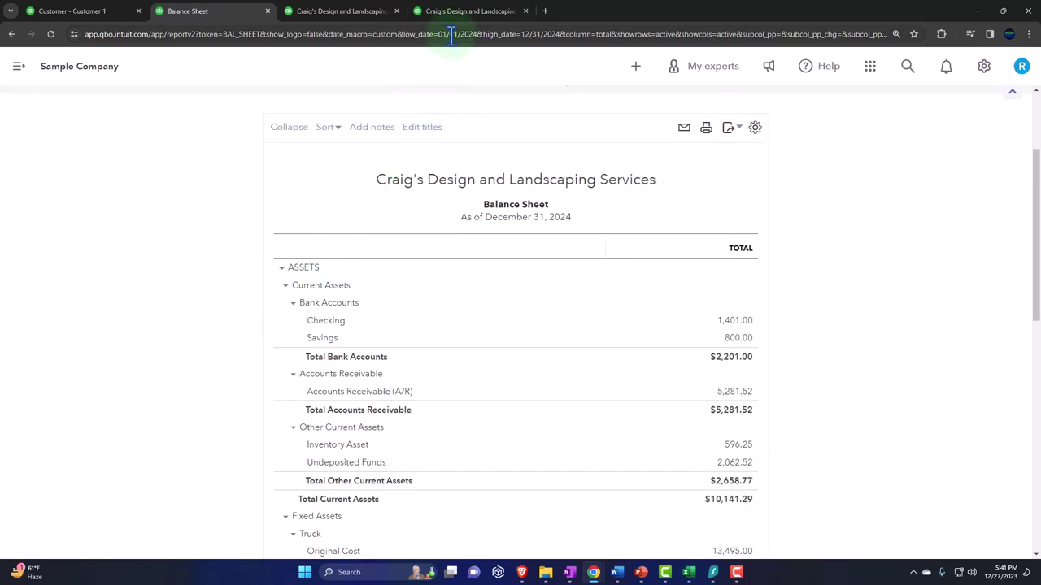
pyautogui.click(455, 12)
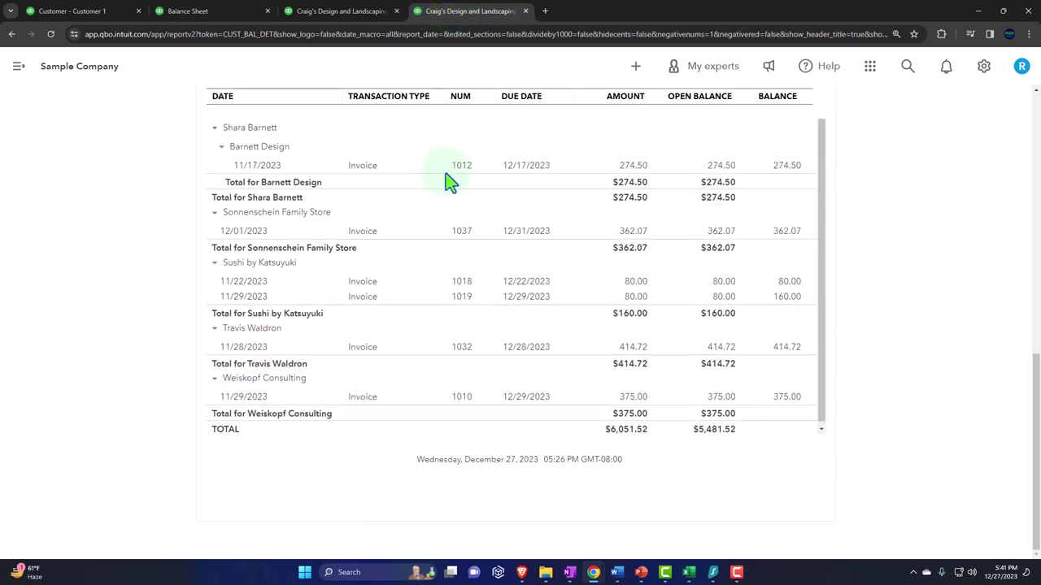
pyautogui.scroll(10, 447, 195)
pyautogui.scroll(5, 442, 220)
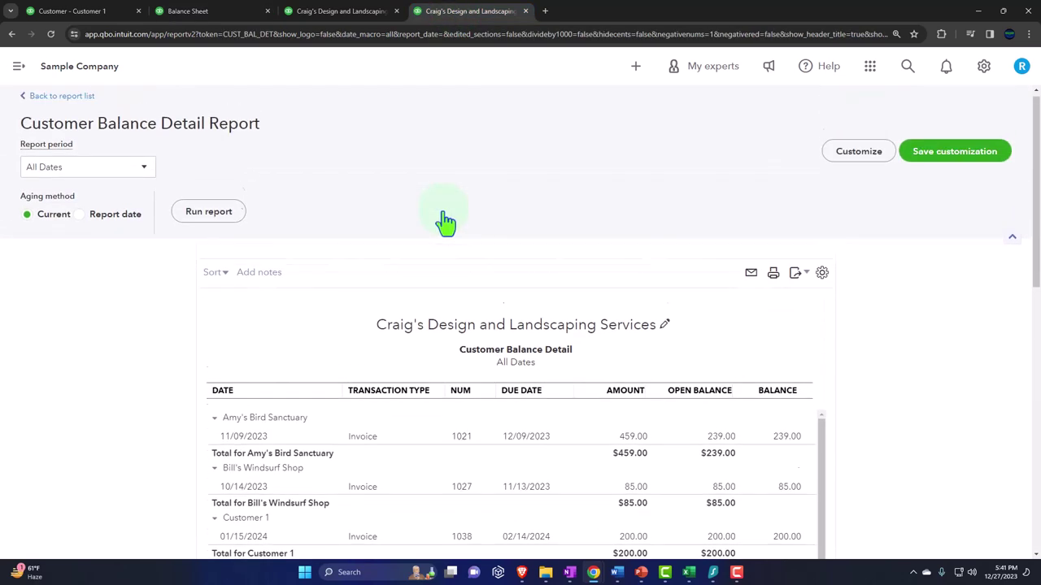
pyautogui.click(232, 222)
pyautogui.scroll(-2, 162, 324)
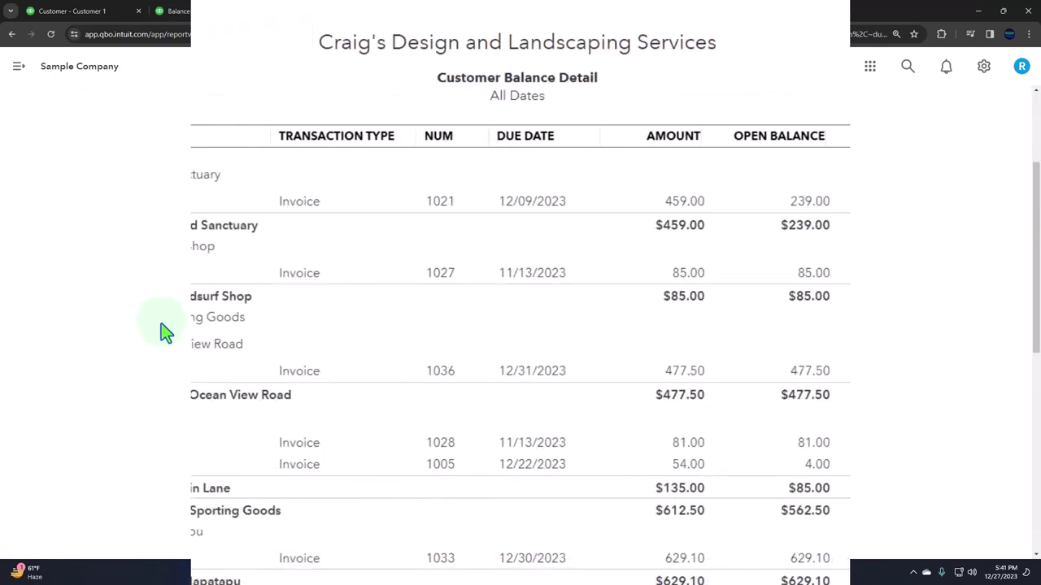
pyautogui.scroll(-3, 517, 326)
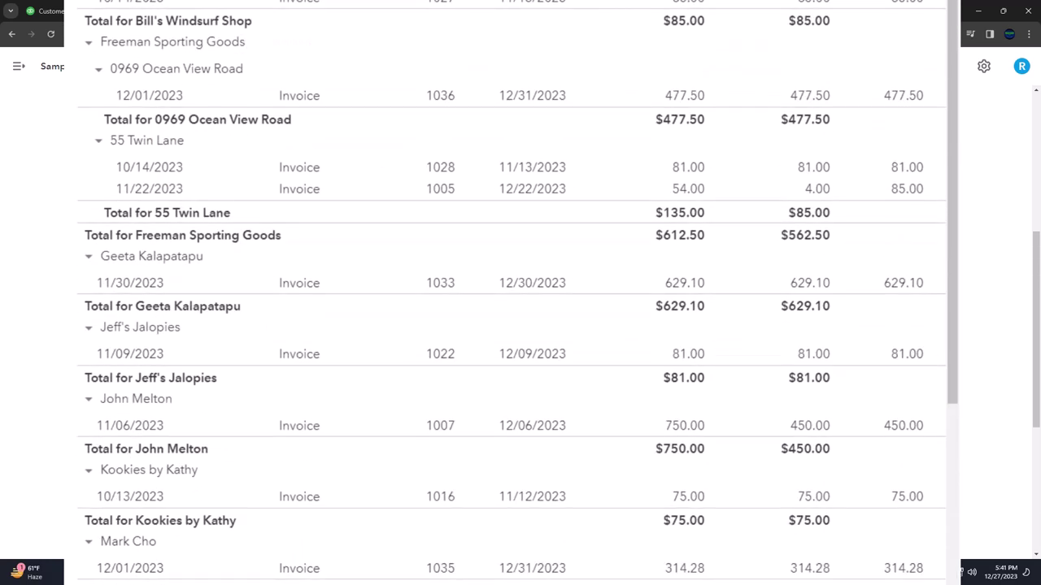
# Check the Customer Balance Detail report's total open balance against Accounts Receivable (A/R) on the Balance Sheet.
pyautogui.scroll(-5, 518, 325)
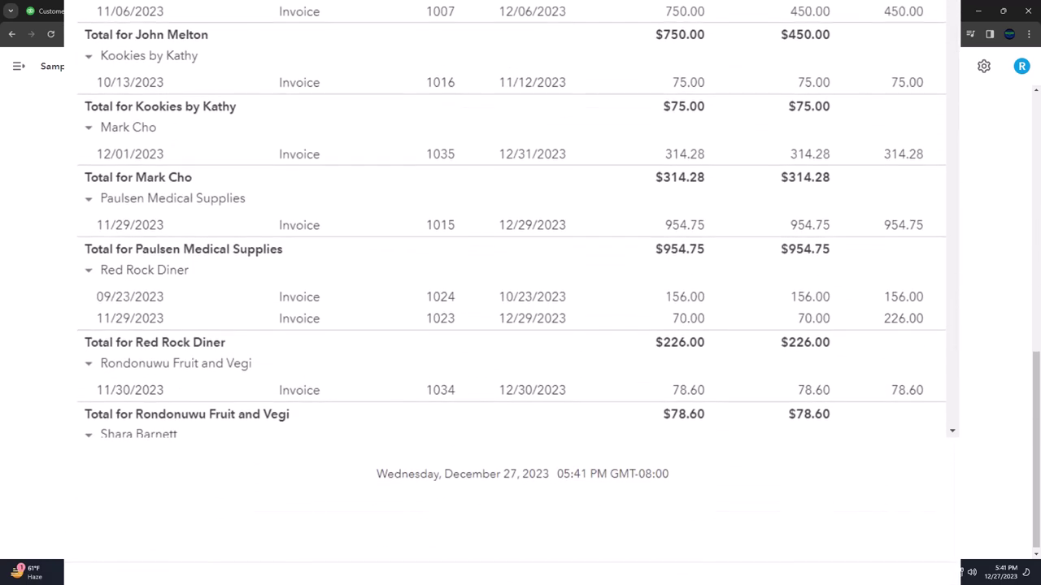
pyautogui.scroll(-5, 632, 336)
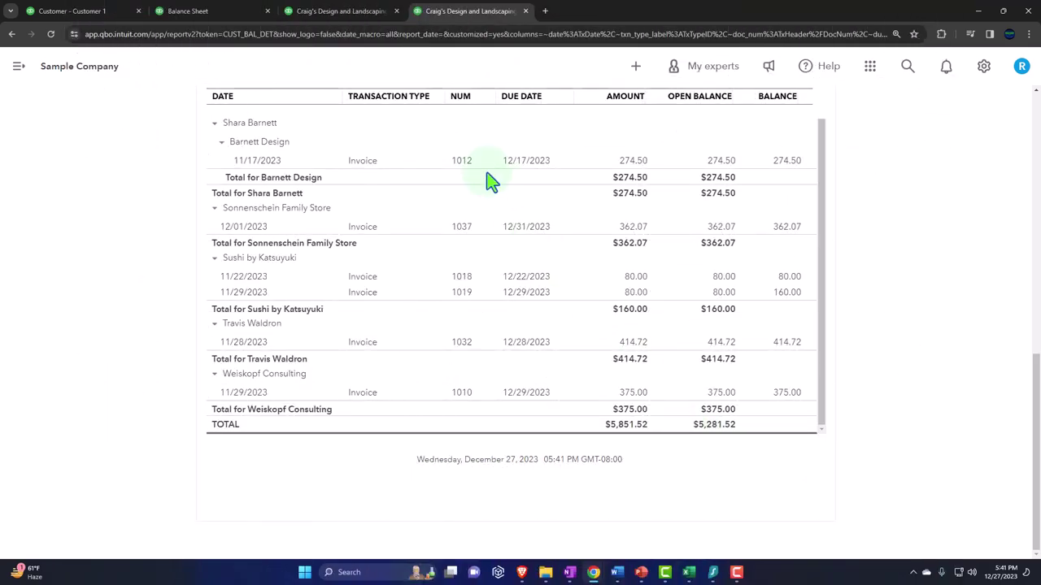
pyautogui.click(218, 12)
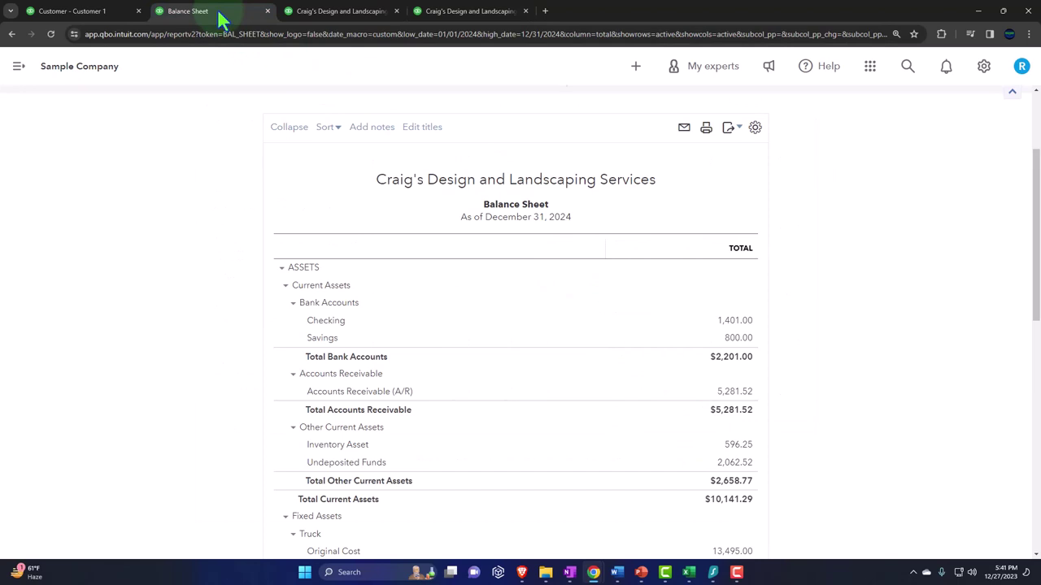
pyautogui.click(735, 395)
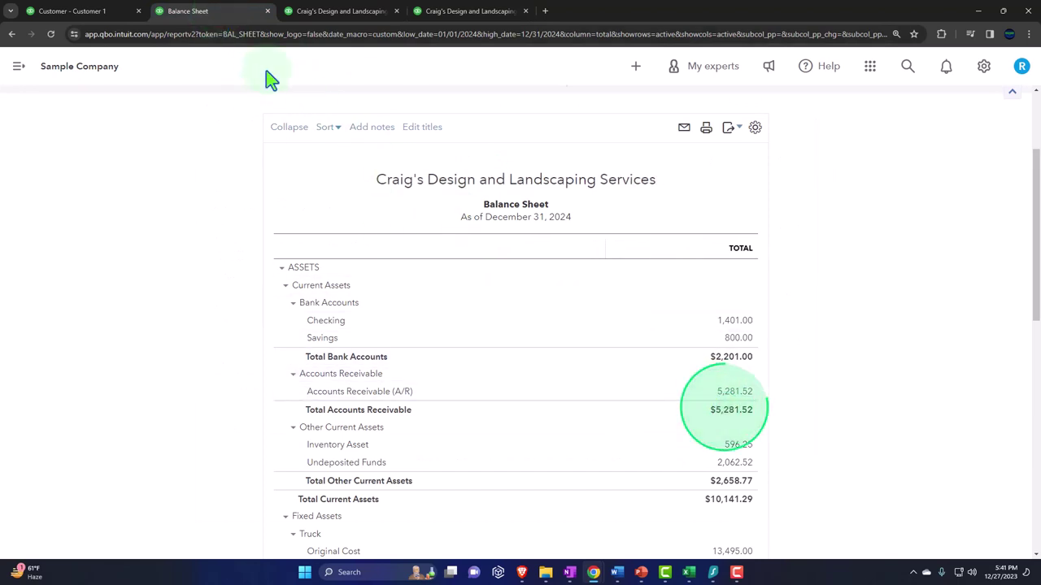
# Review Customer 1's transaction list and examine the activity history of invoice 1038.
pyautogui.click(104, 11)
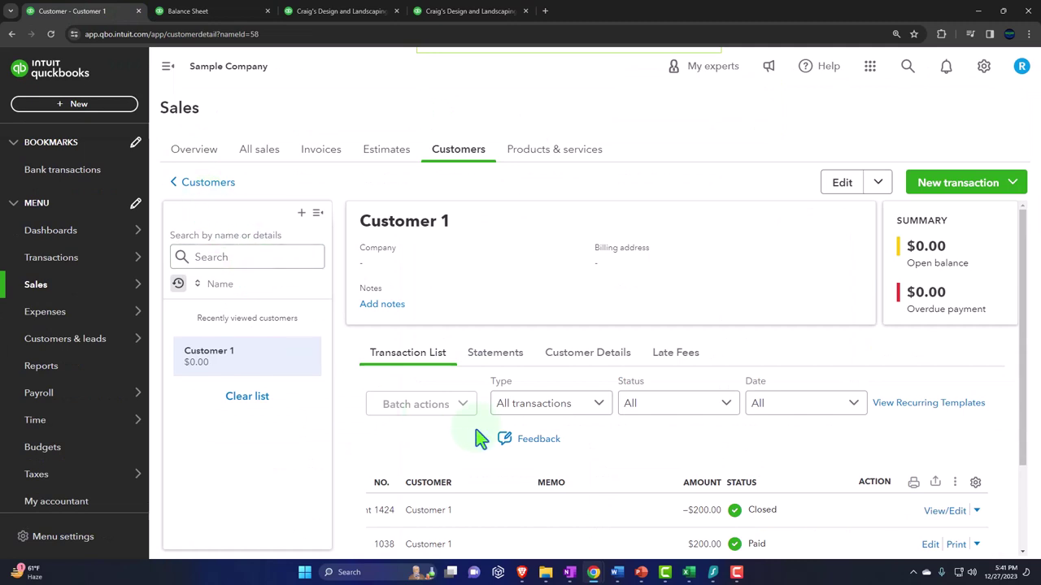
pyautogui.scroll(-2, 480, 439)
pyautogui.moveTo(489, 498); pyautogui.dragTo(396, 500)
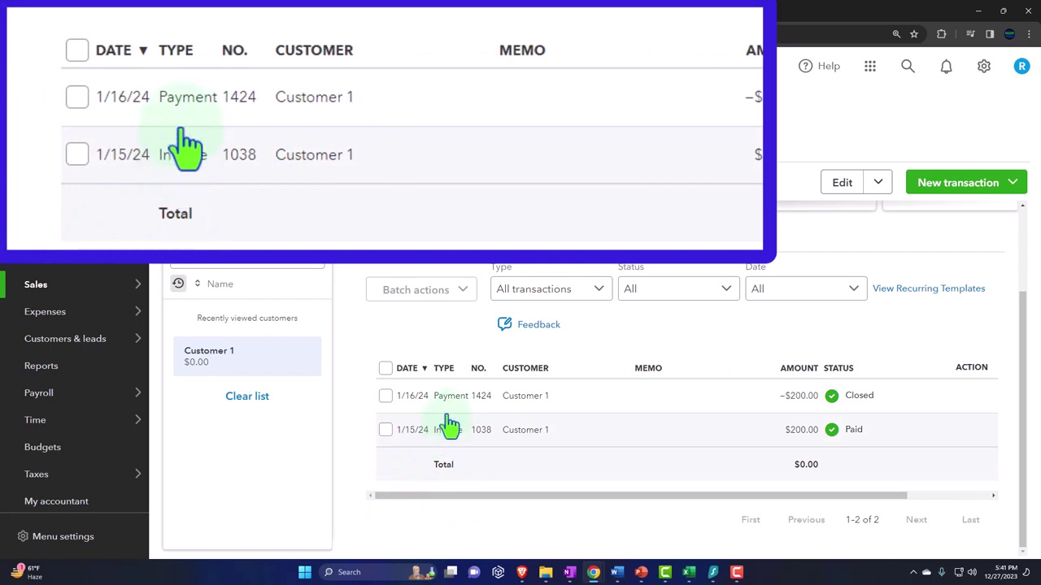
pyautogui.click(517, 436)
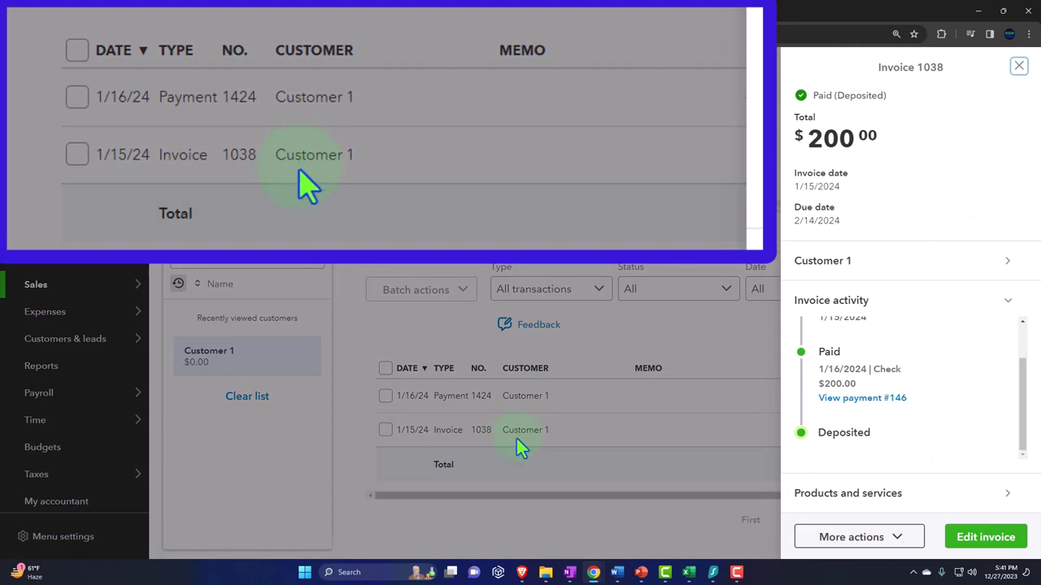
pyautogui.doubleClick(521, 433)
pyautogui.click(523, 432)
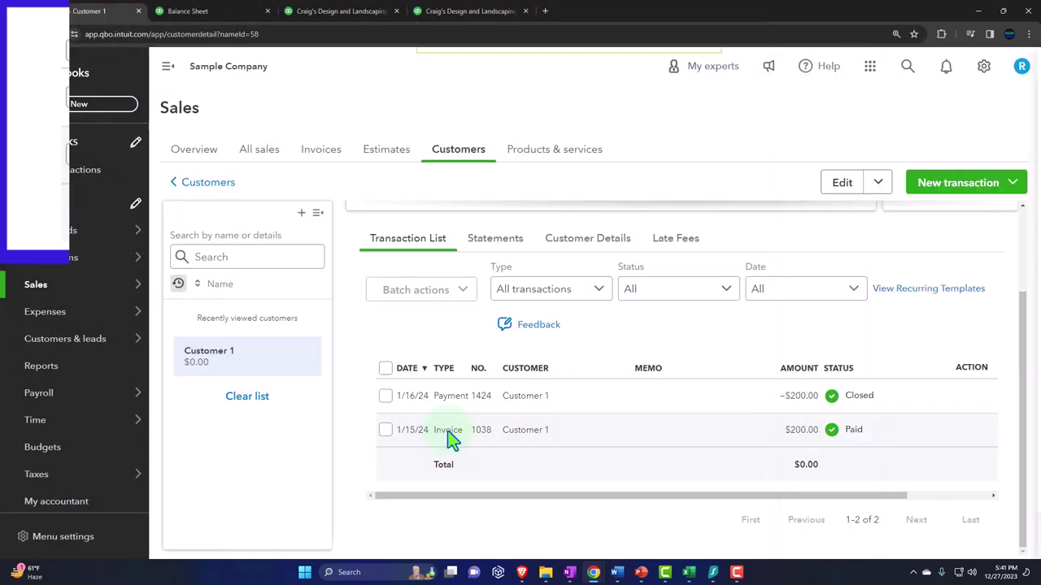
pyautogui.click(449, 440)
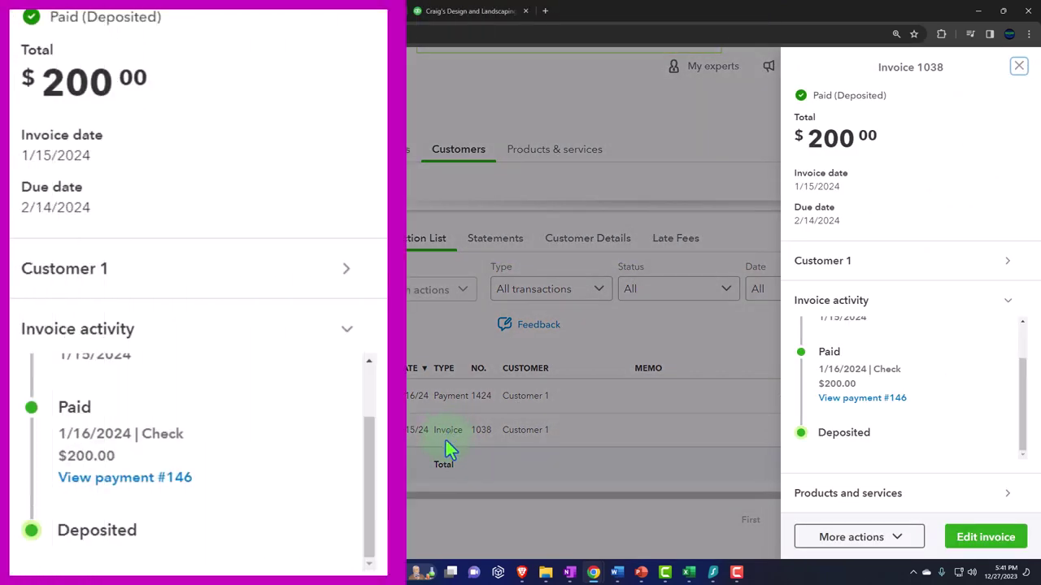
pyautogui.scroll(2, 944, 402)
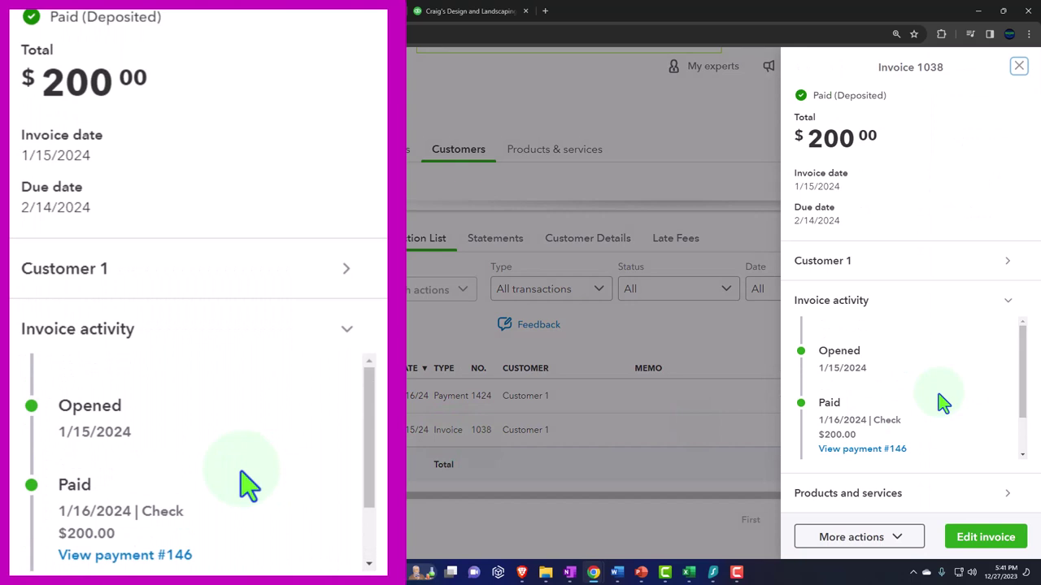
pyautogui.scroll(-2, 895, 374)
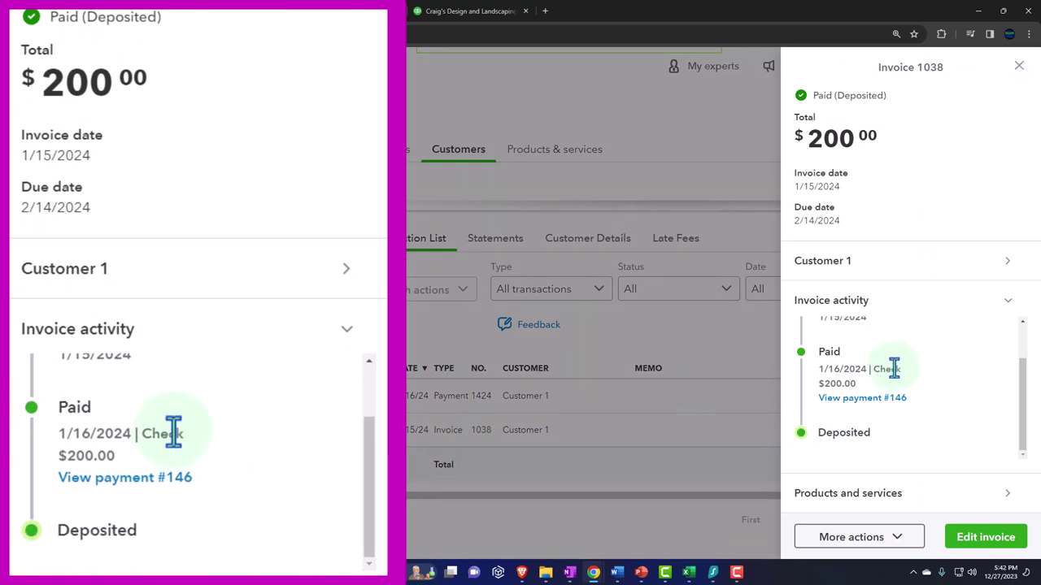
# Open the payment linked to invoice 1038, follow it back to the invoice form, and close the form.
pyautogui.click(862, 398)
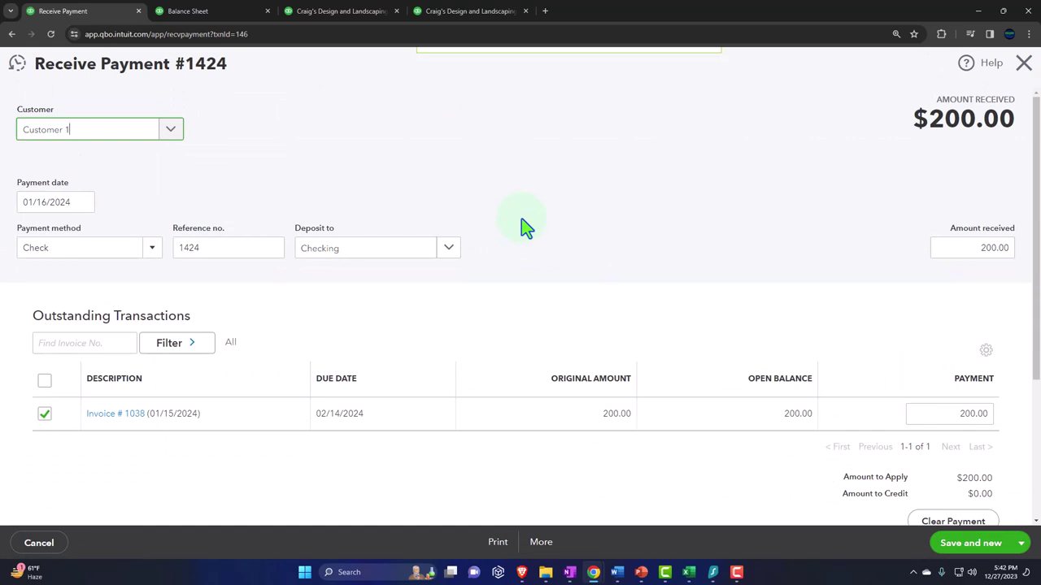
pyautogui.click(117, 422)
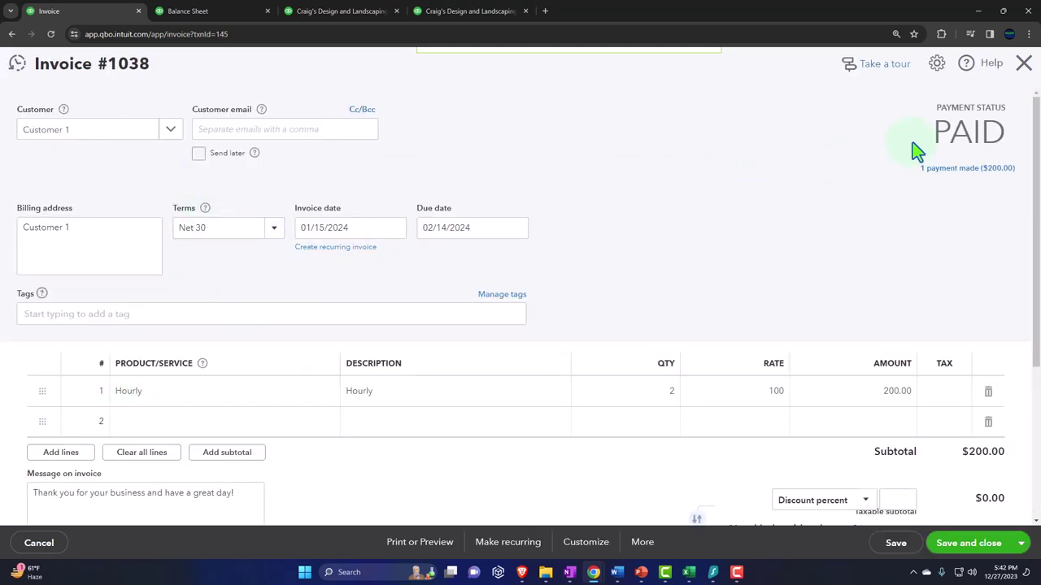
pyautogui.click(938, 180)
pyautogui.click(1024, 65)
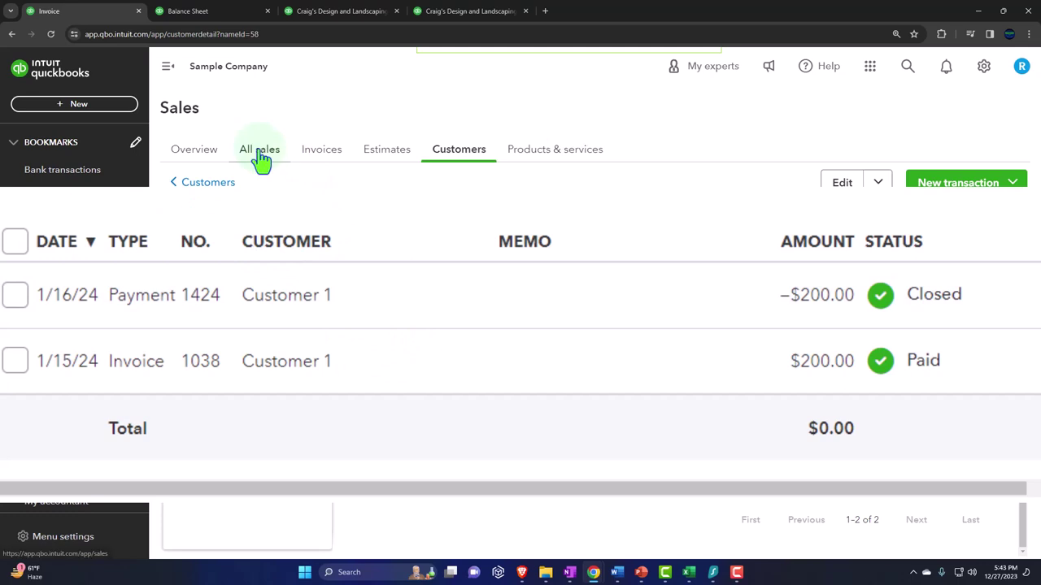
# Filter the sales invoices list to Paid status and look through it for Customer 1's invoice 1038.
pyautogui.click(321, 149)
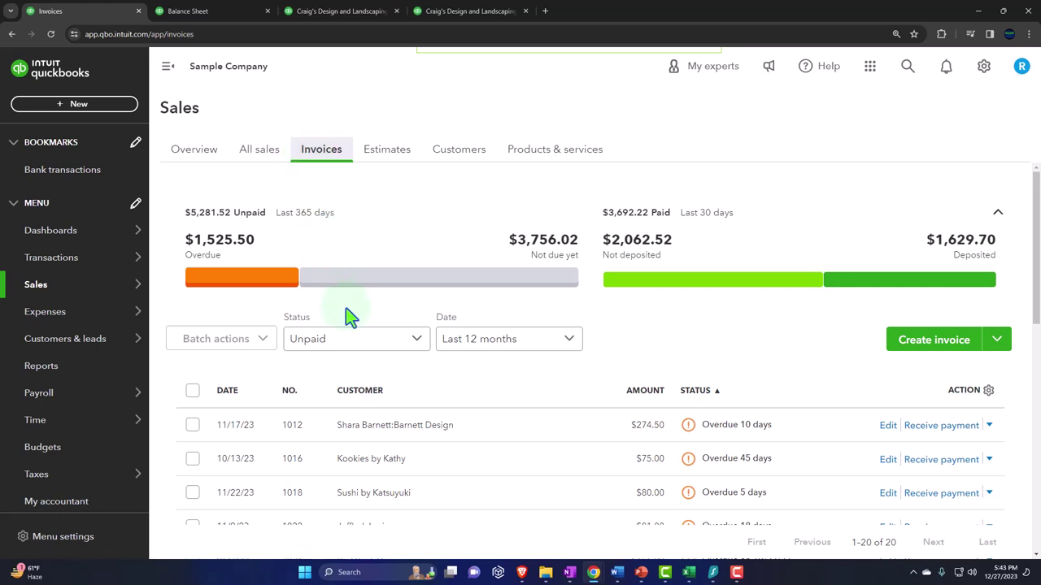
pyautogui.click(396, 338)
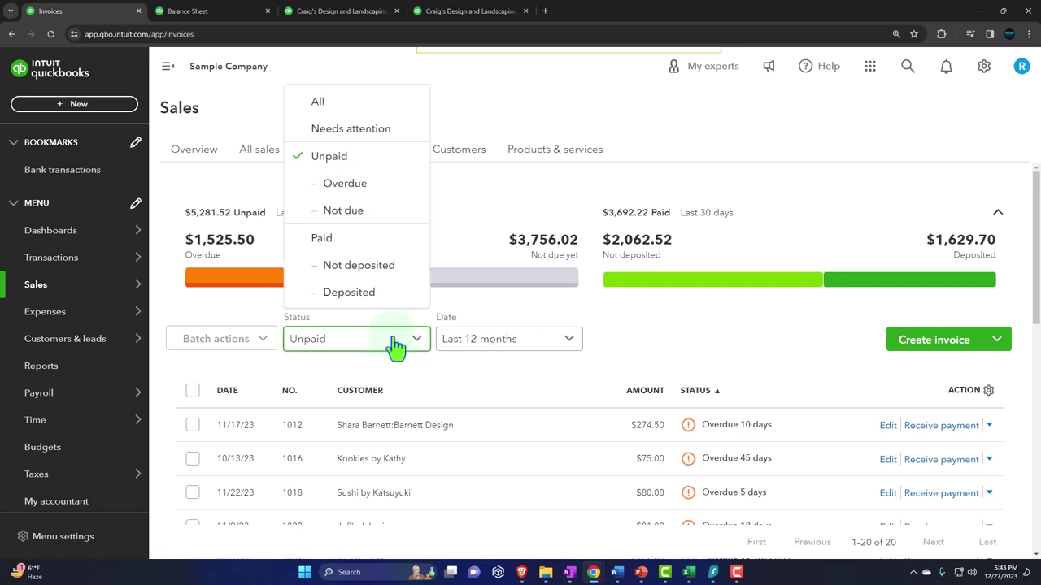
pyautogui.click(363, 237)
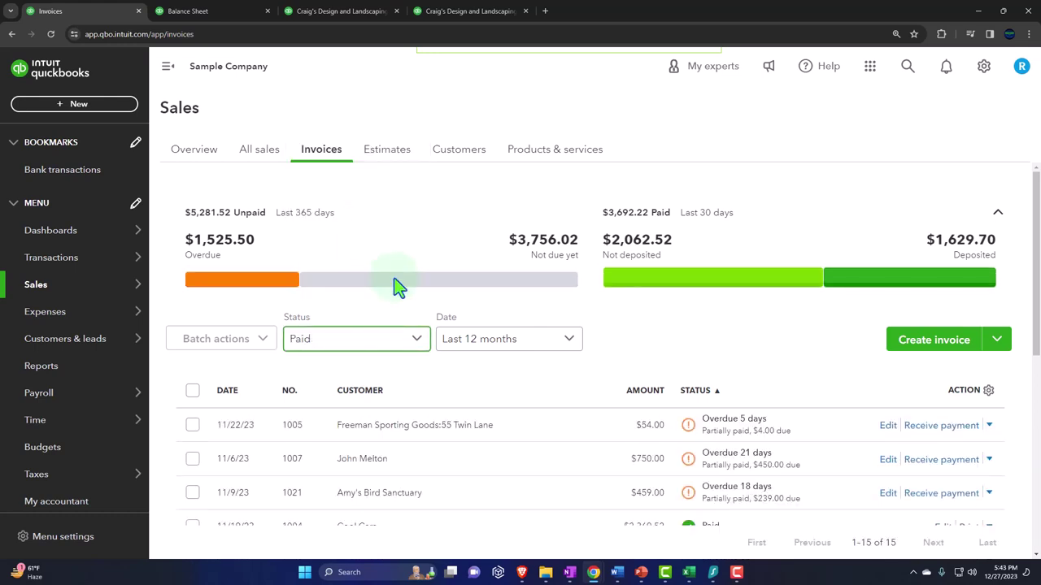
pyautogui.scroll(-1, 407, 293)
pyautogui.scroll(-2, 406, 292)
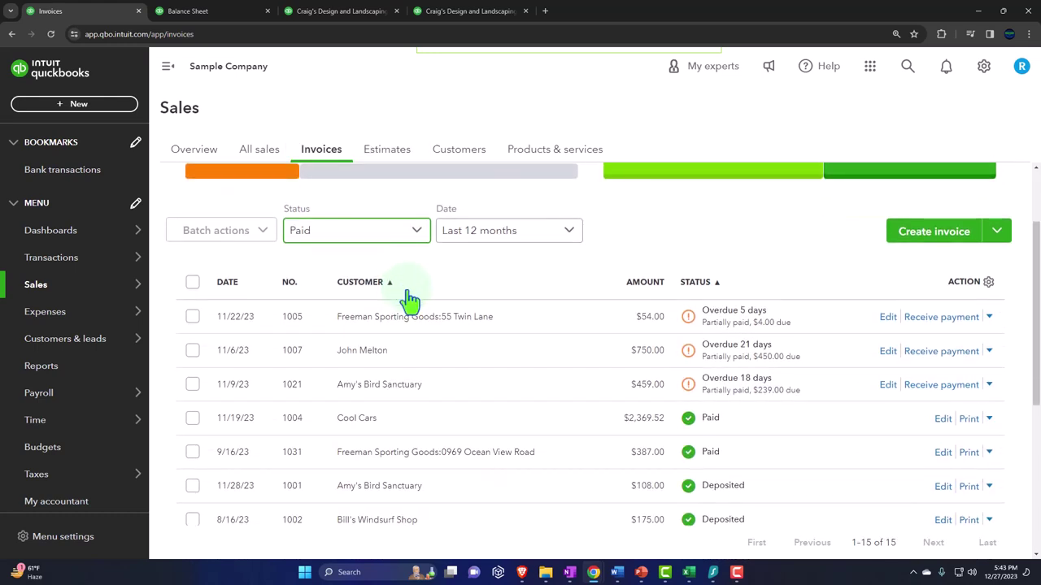
pyautogui.scroll(-3, 405, 295)
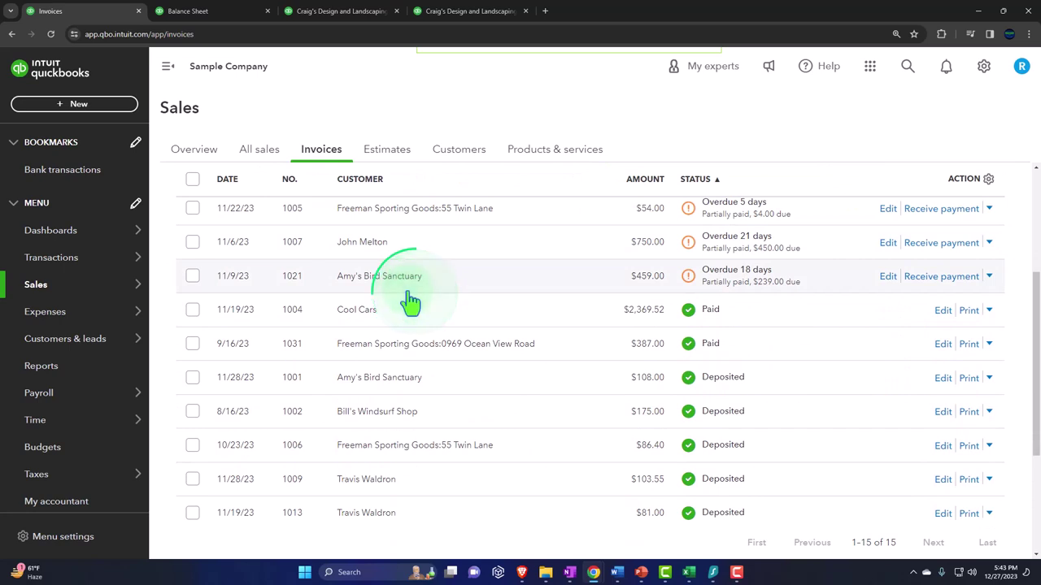
pyautogui.scroll(-5, 411, 301)
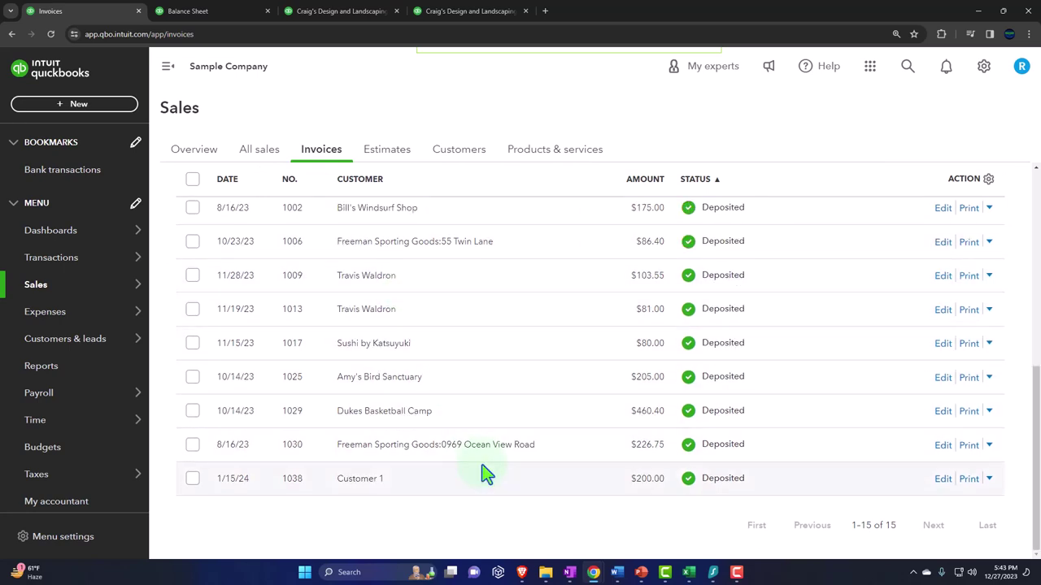
pyautogui.scroll(10, 489, 486)
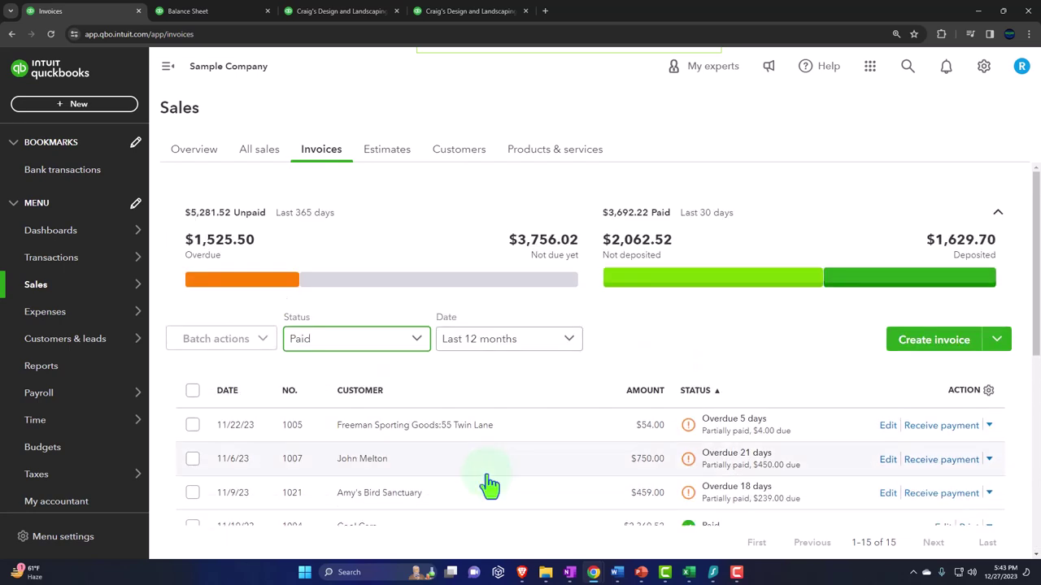
# Start a new invoice and add Customer 2 as a new customer on it.
pyautogui.click(76, 105)
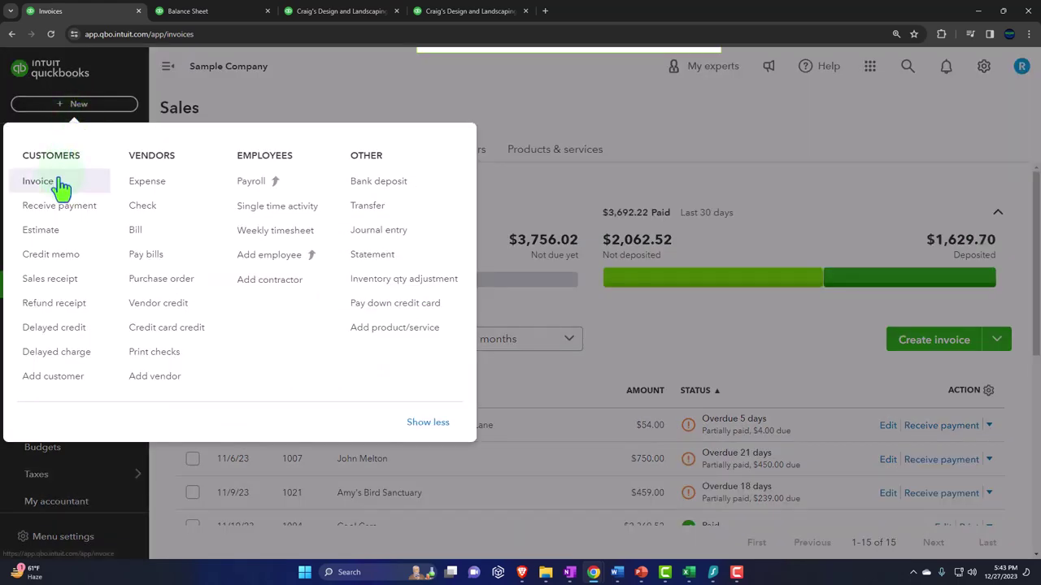
pyautogui.click(61, 189)
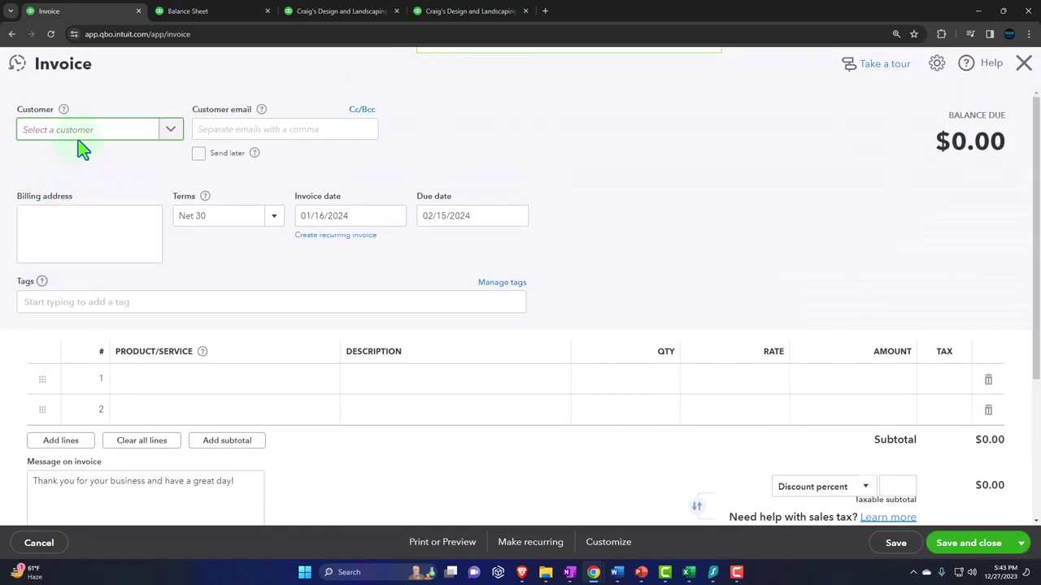
pyautogui.write('Custo')
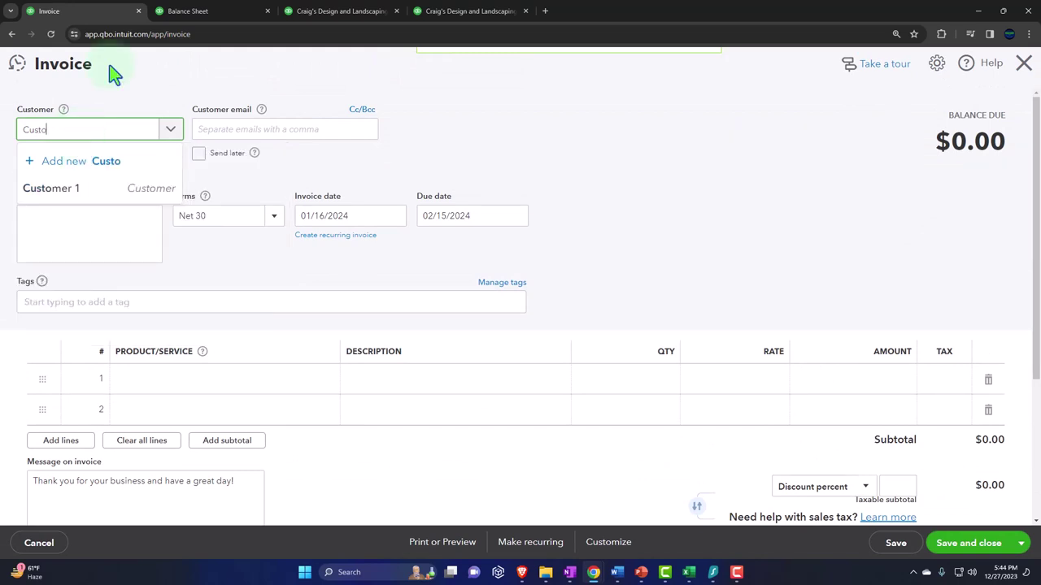
pyautogui.write('mer 2')
pyautogui.press('Return')
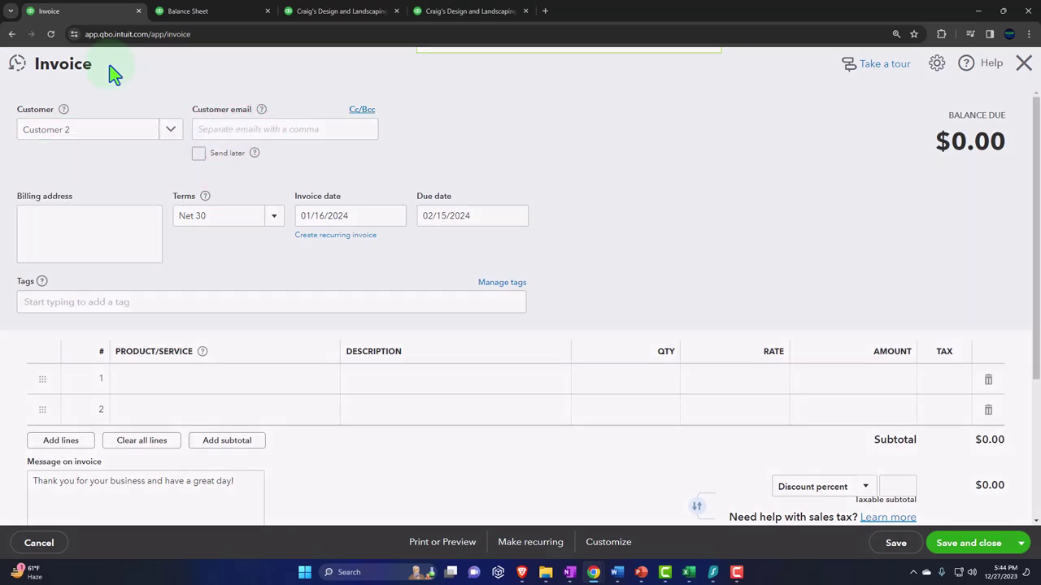
pyautogui.click(995, 539)
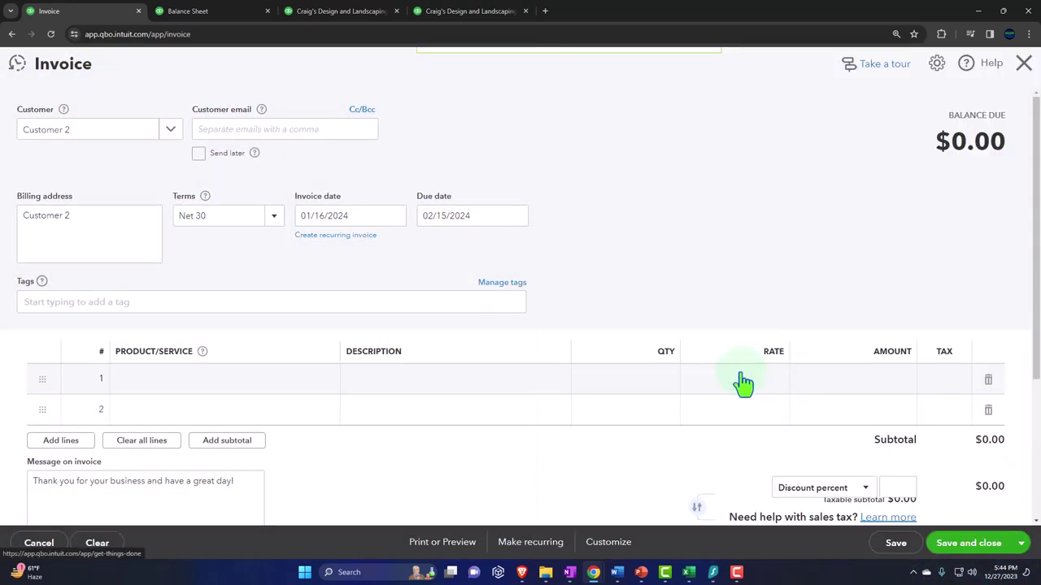
# Set the invoice date to 01/20/2024 on Customer 2's invoice, keeping the Net 30 terms.
pyautogui.click(181, 216)
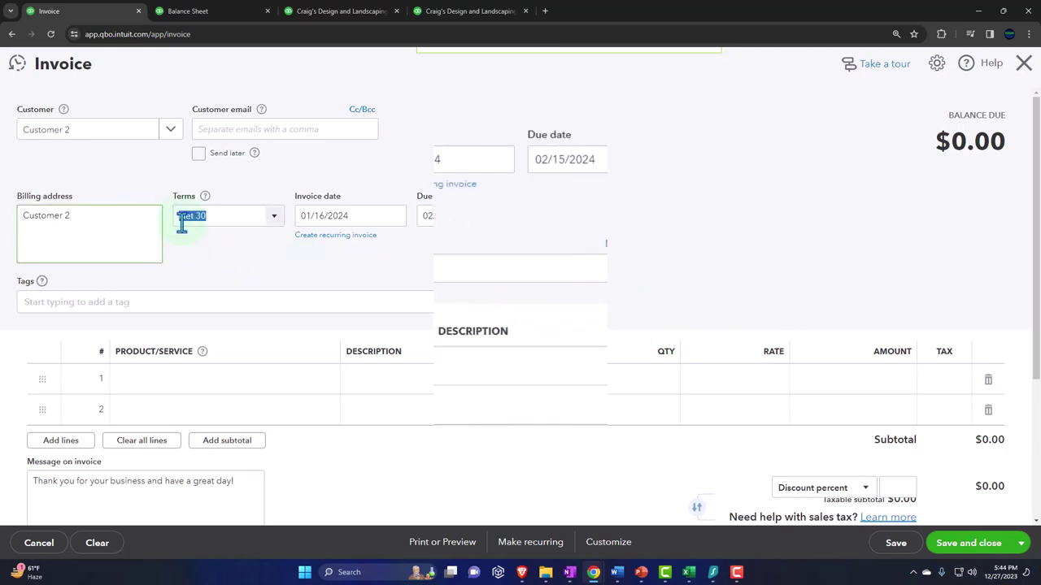
pyautogui.press('Tab')
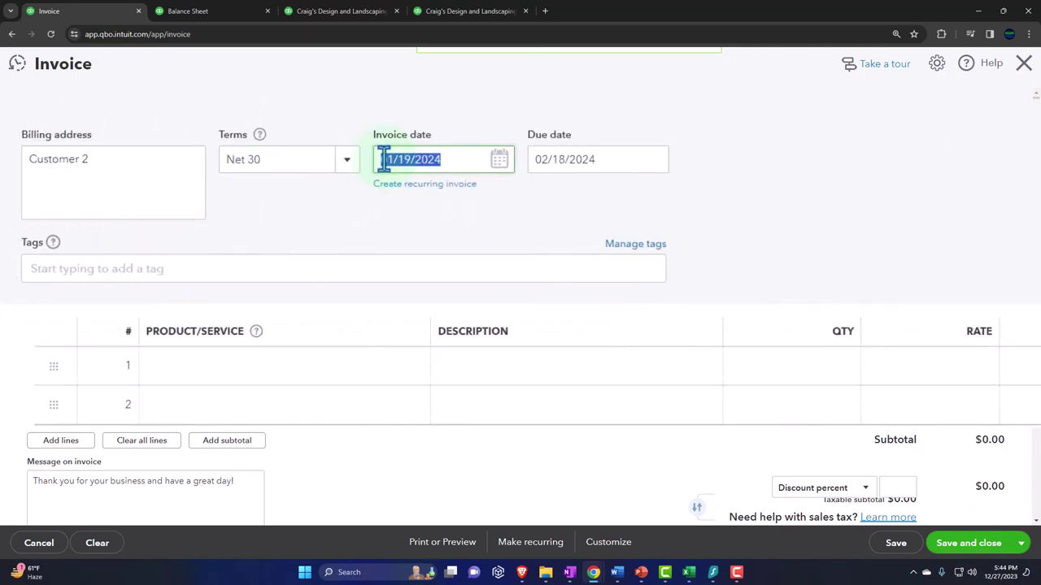
pyautogui.press('Tab')
pyautogui.press('Tab')
pyautogui.press('Tab')
pyautogui.press('Tab')
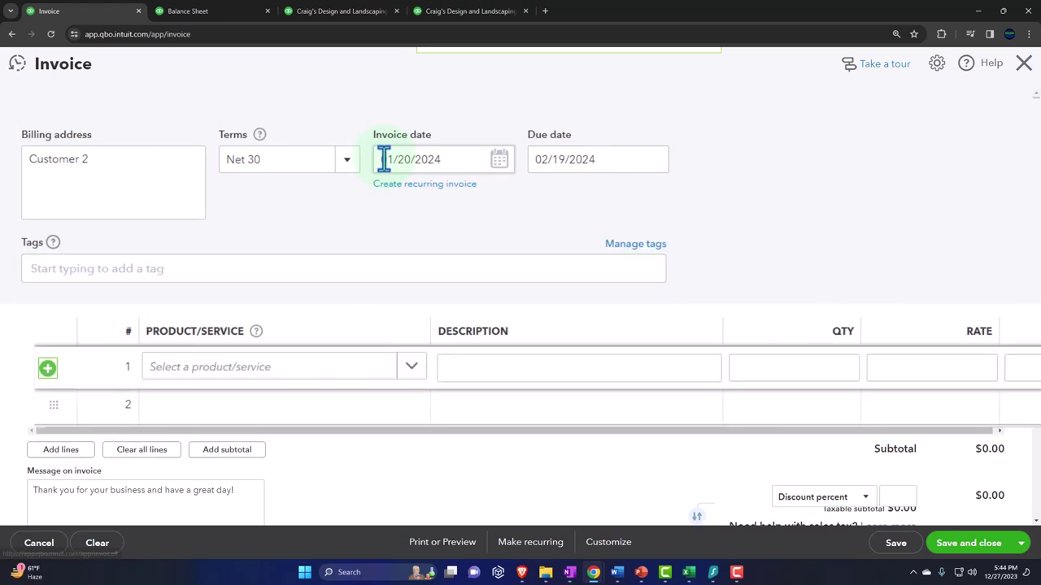
# Add the Hourly service to the invoice's first line with a quantity of 3 at the rate of 100.
pyautogui.write('Her')
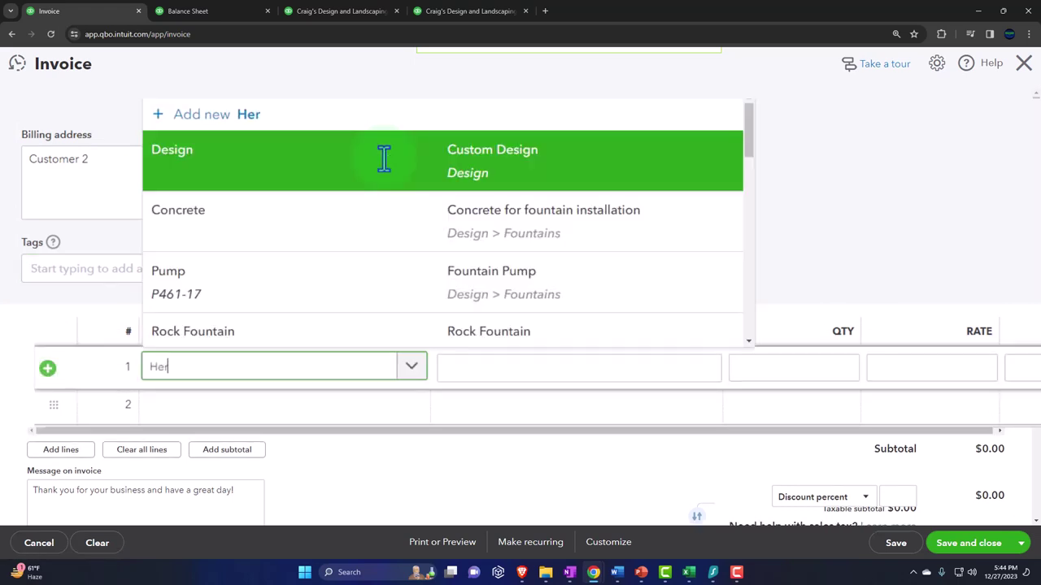
pyautogui.press('BackSpace')
pyautogui.write('hour')
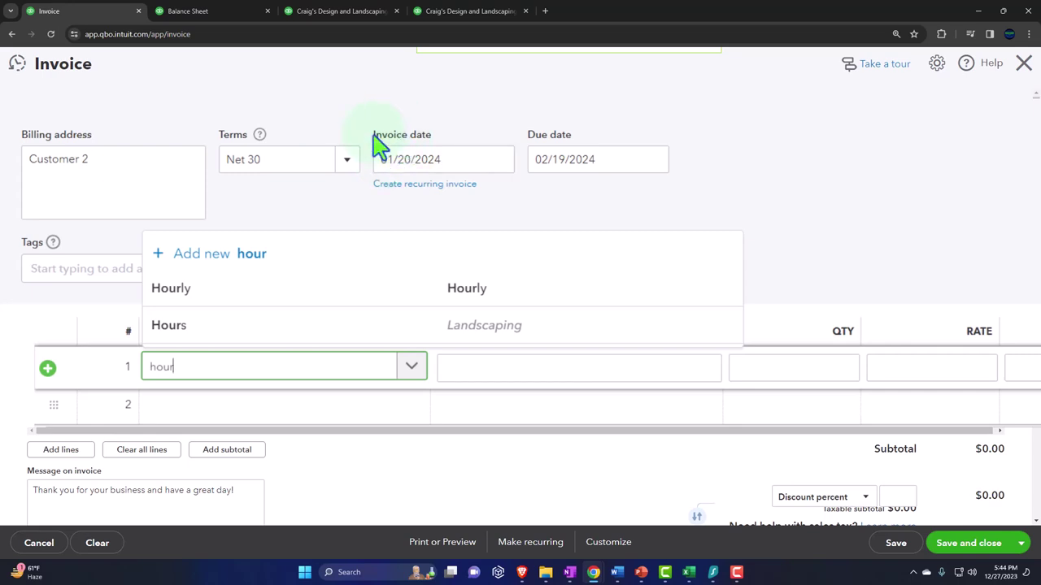
pyautogui.click(186, 298)
pyautogui.press('Tab')
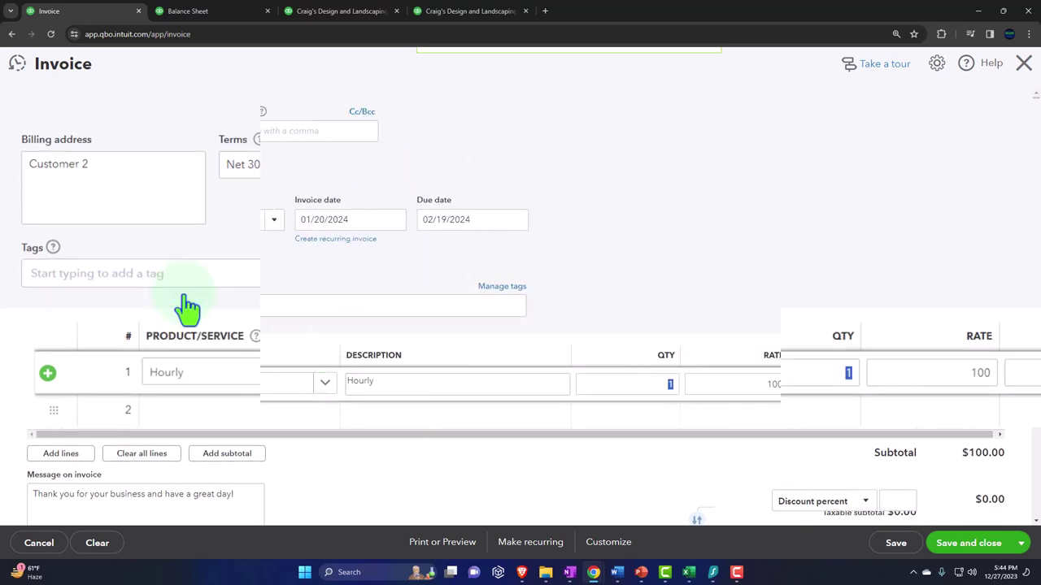
pyautogui.write('3')
pyautogui.press('Tab')
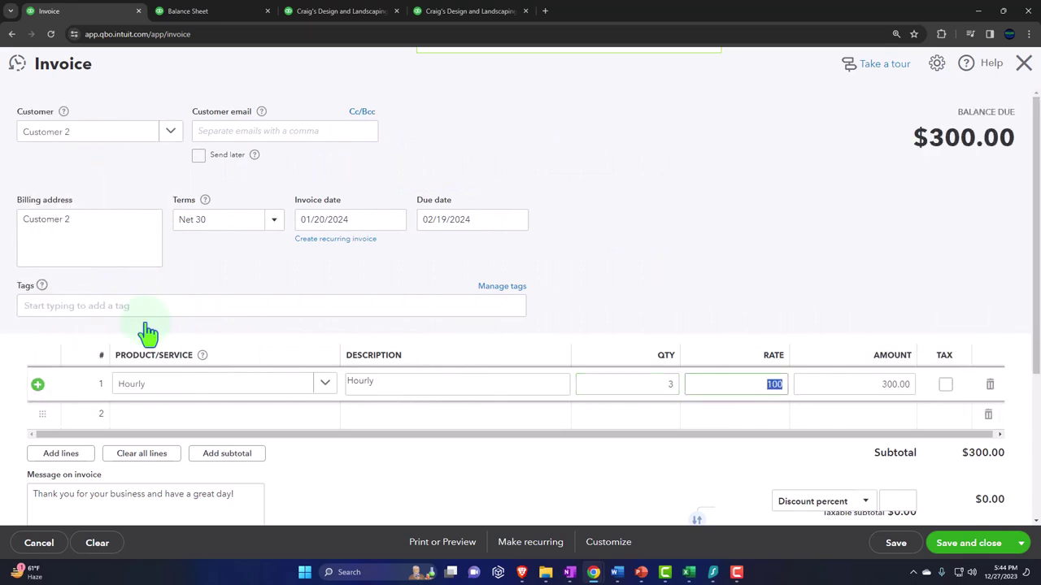
pyautogui.press('Tab')
pyautogui.press('Tab')
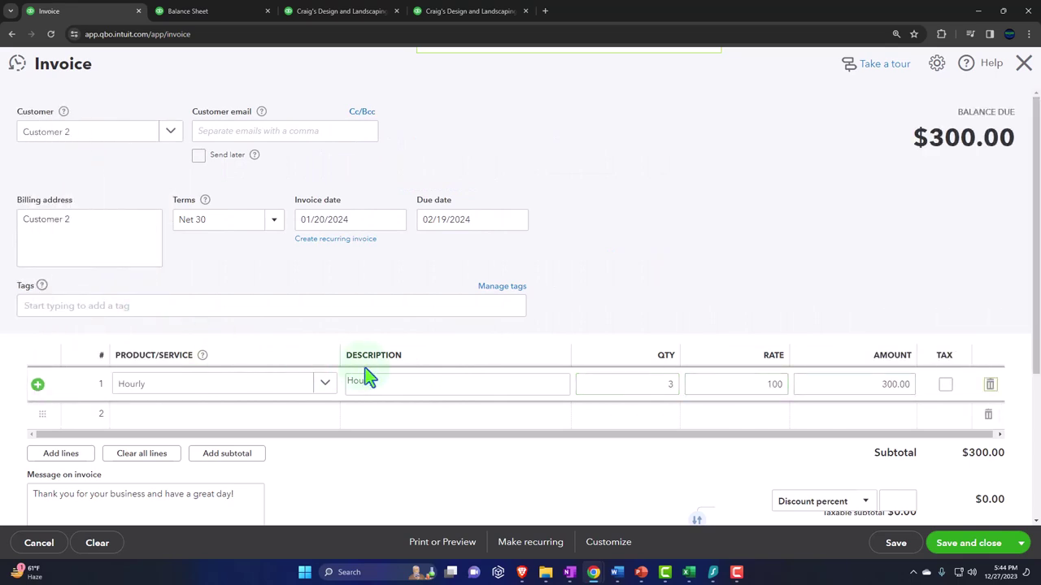
pyautogui.scroll(-2, 521, 399)
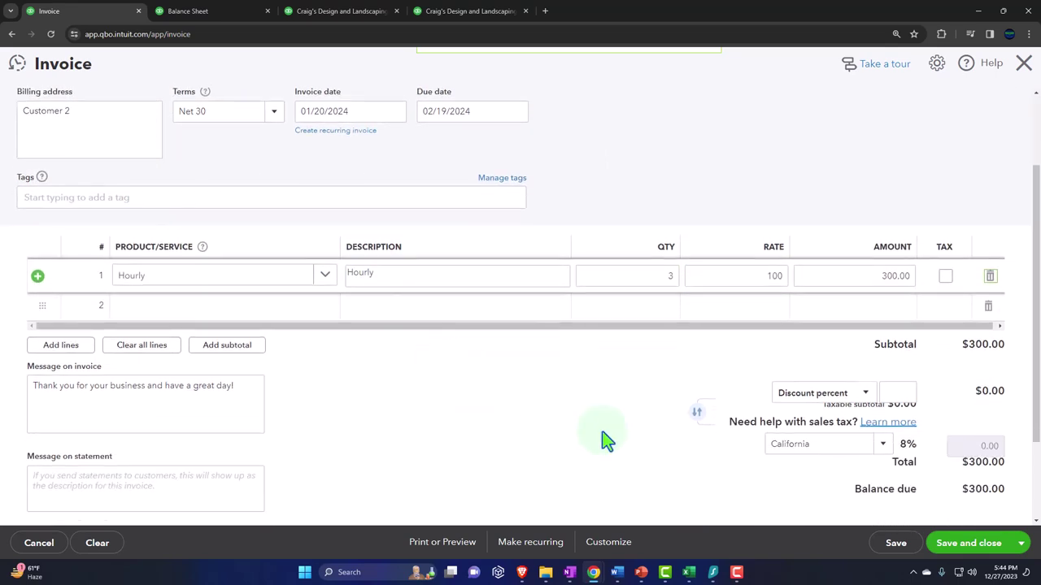
# Save Customer 2's invoice and start a new one, adding Customer 3 as a new customer on it.
pyautogui.click(1022, 545)
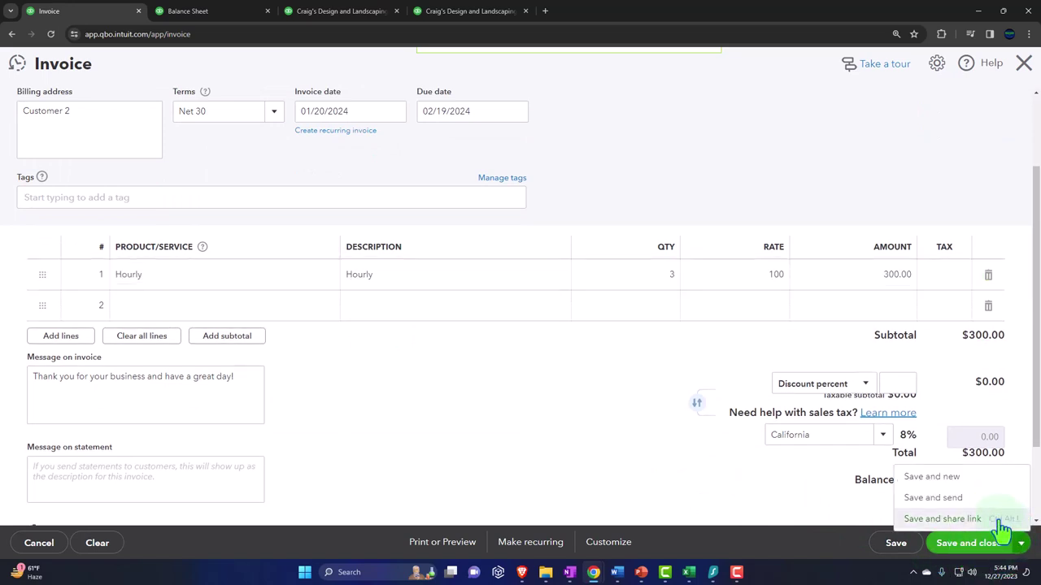
pyautogui.click(957, 483)
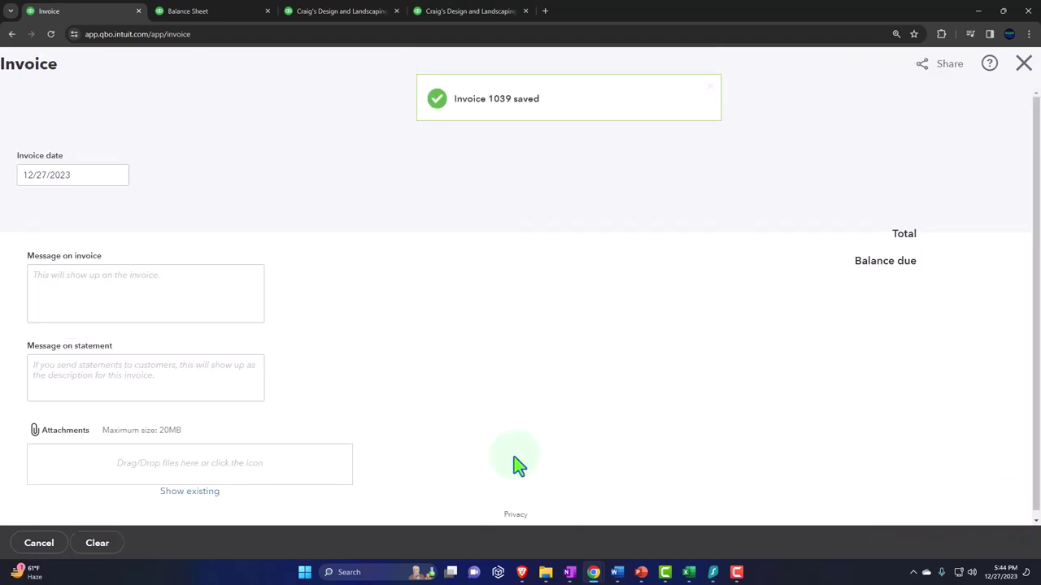
pyautogui.click(105, 132)
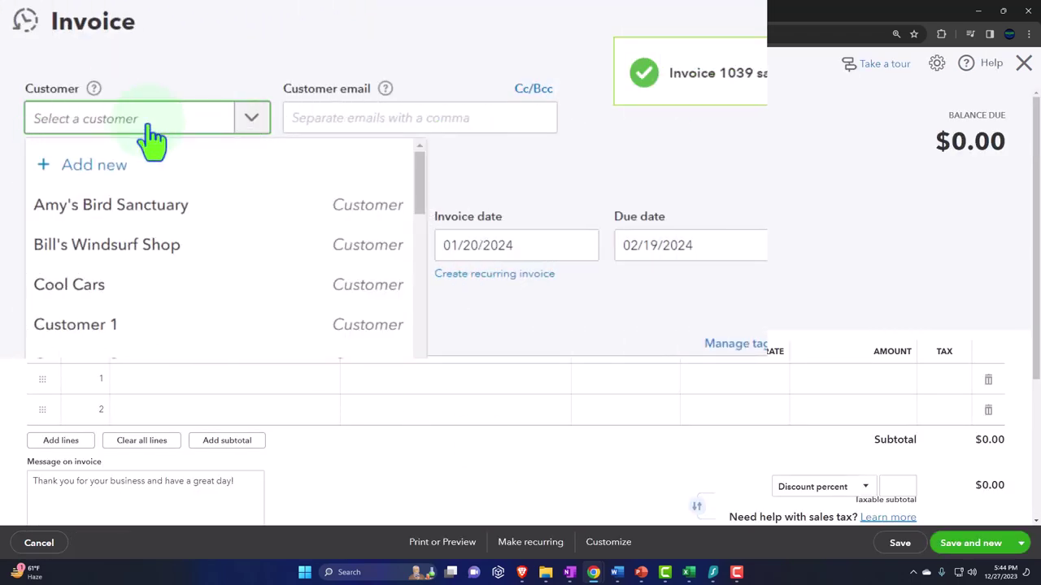
pyautogui.write('Customer')
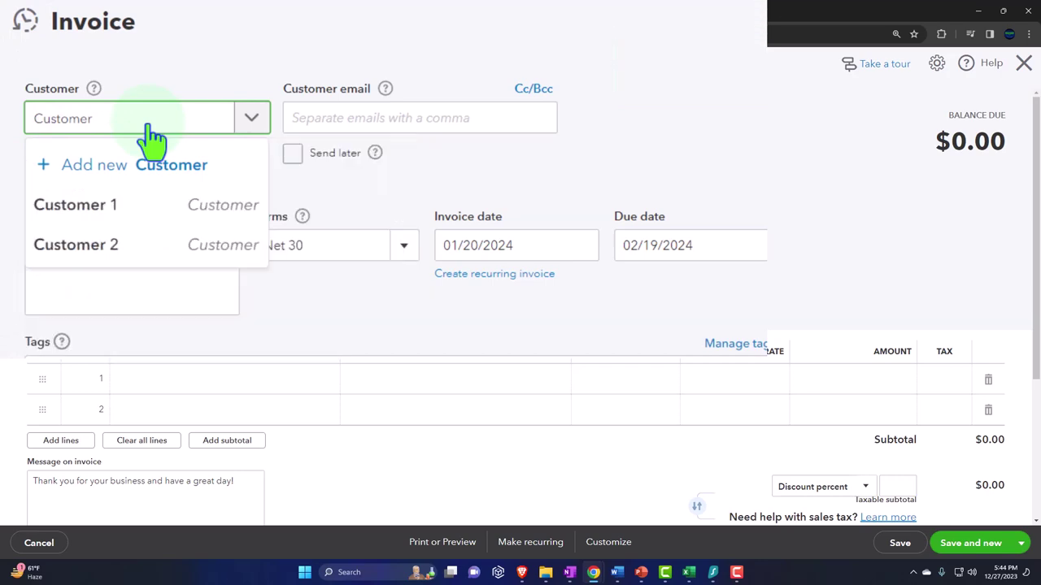
pyautogui.write(' 3')
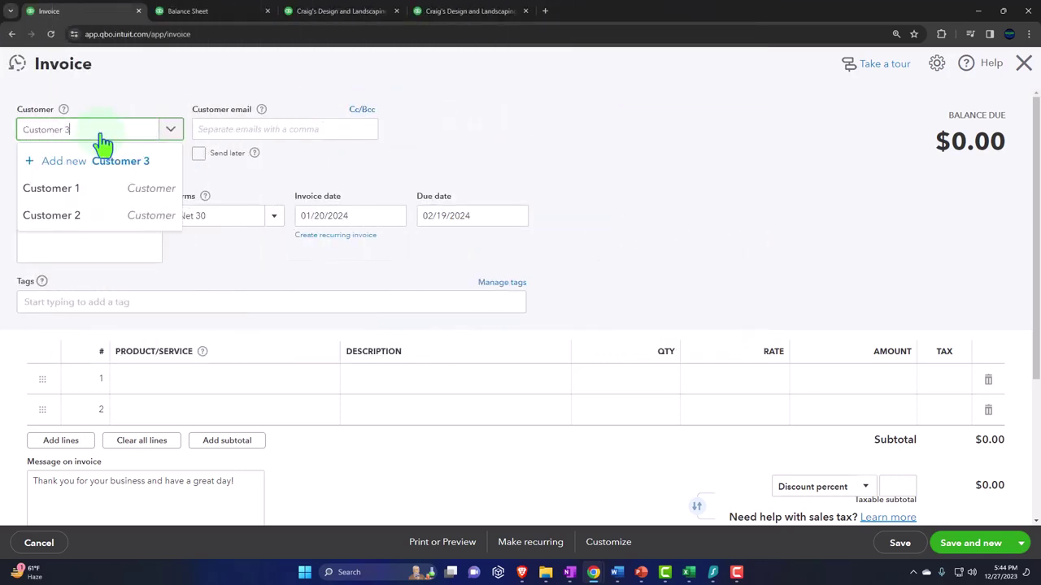
pyautogui.click(104, 145)
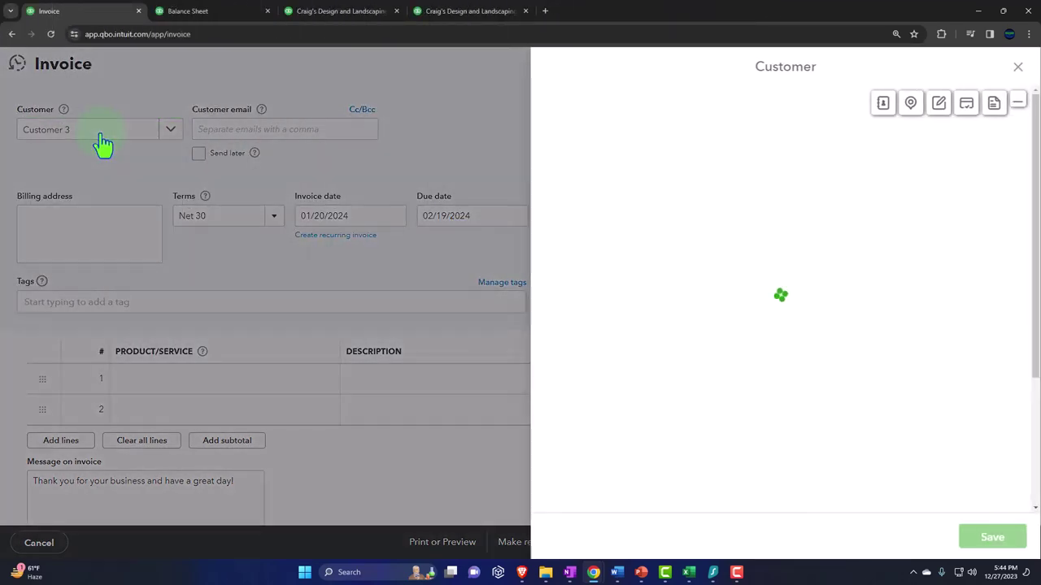
pyautogui.press('Return')
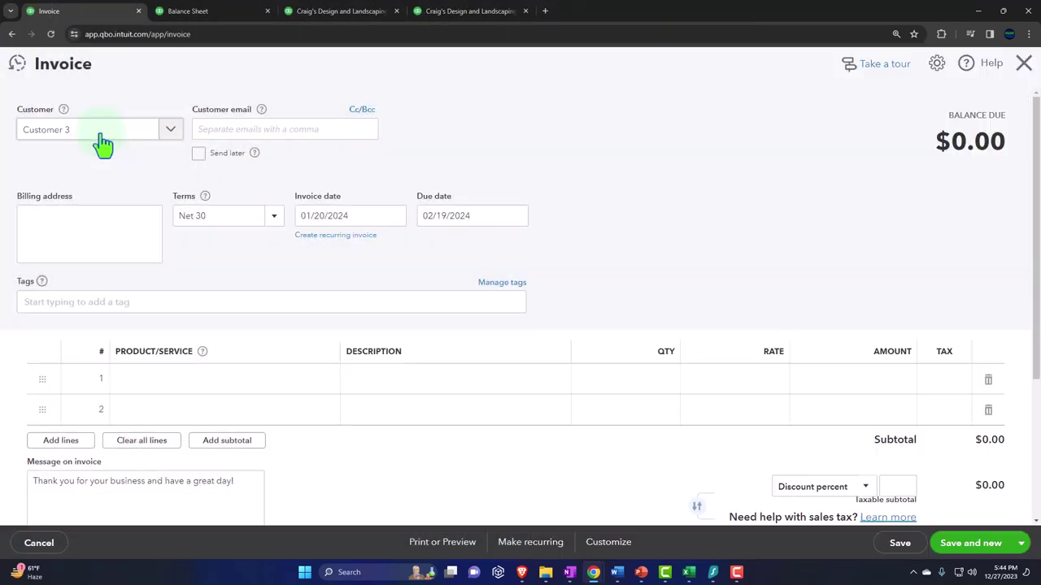
# Set the invoice date to 01/21/2024 on Customer 3's invoice, keeping the Net 30 terms.
pyautogui.click(207, 128)
pyautogui.press('Tab')
pyautogui.press('Tab')
pyautogui.press('Tab')
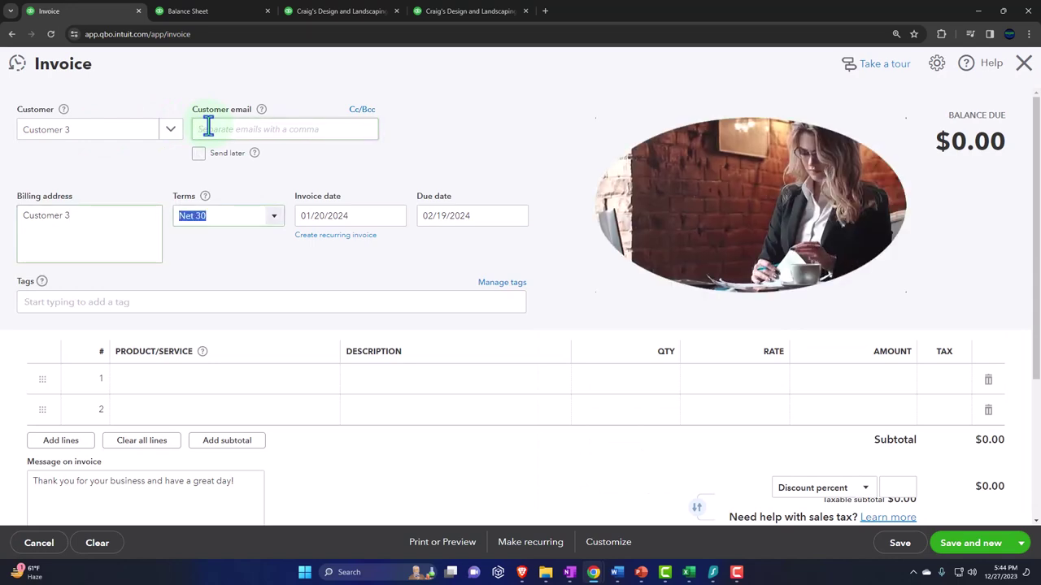
pyautogui.press('+')
pyautogui.press('Tab')
pyautogui.press('Tab')
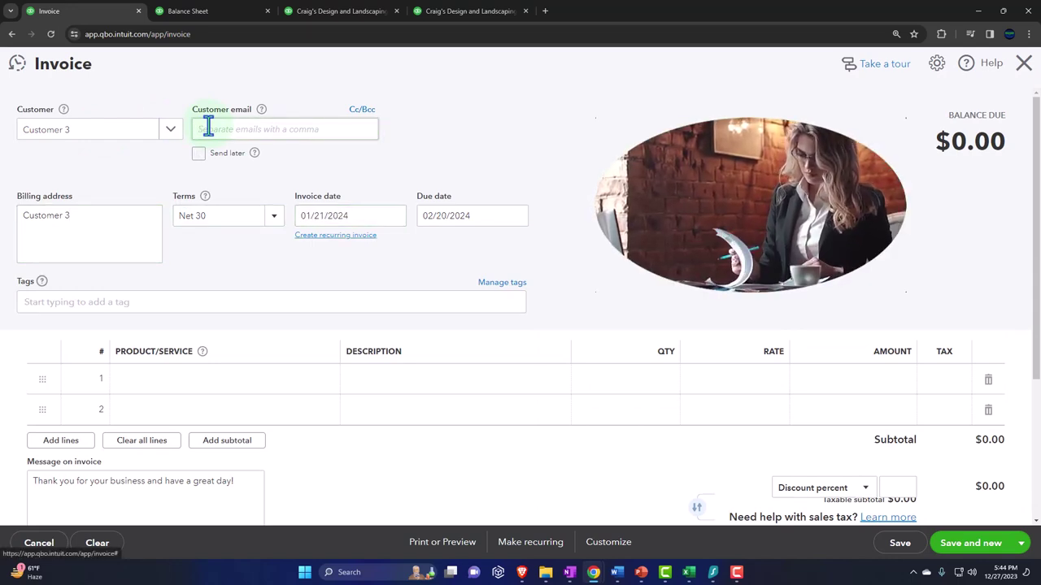
# Add the Hourly service with a quantity of 4 to the first line of Customer 3's invoice, and save and close it.
pyautogui.press('Tab')
pyautogui.press('Tab')
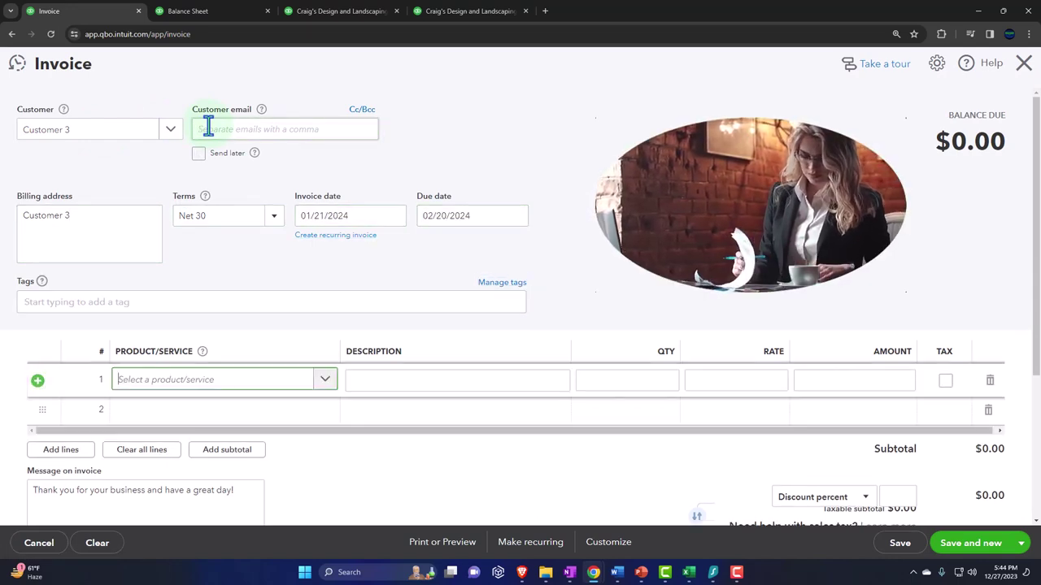
pyautogui.write('Hour')
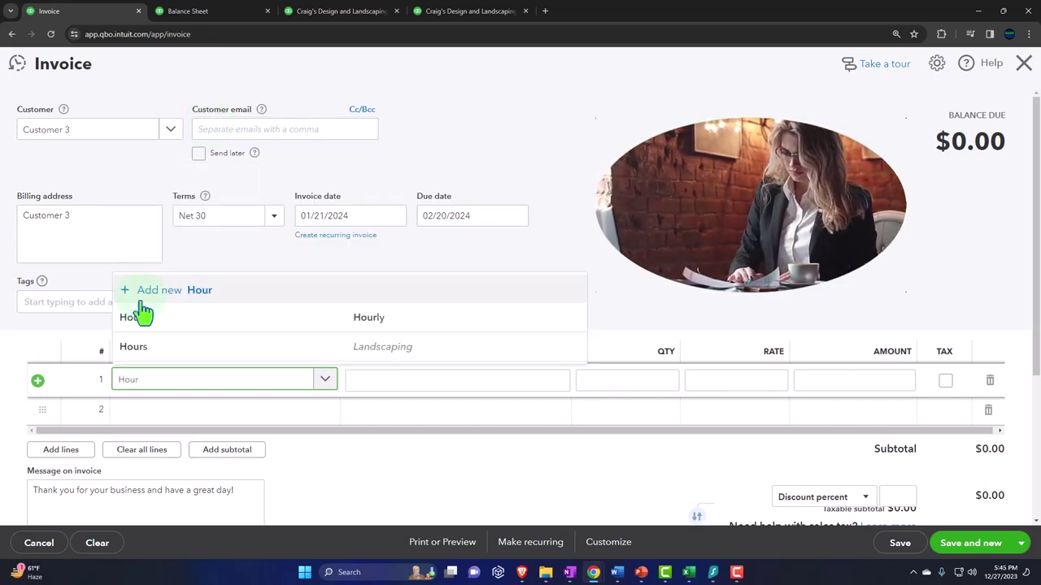
pyautogui.click(140, 323)
pyautogui.press('Tab')
pyautogui.press('Tab')
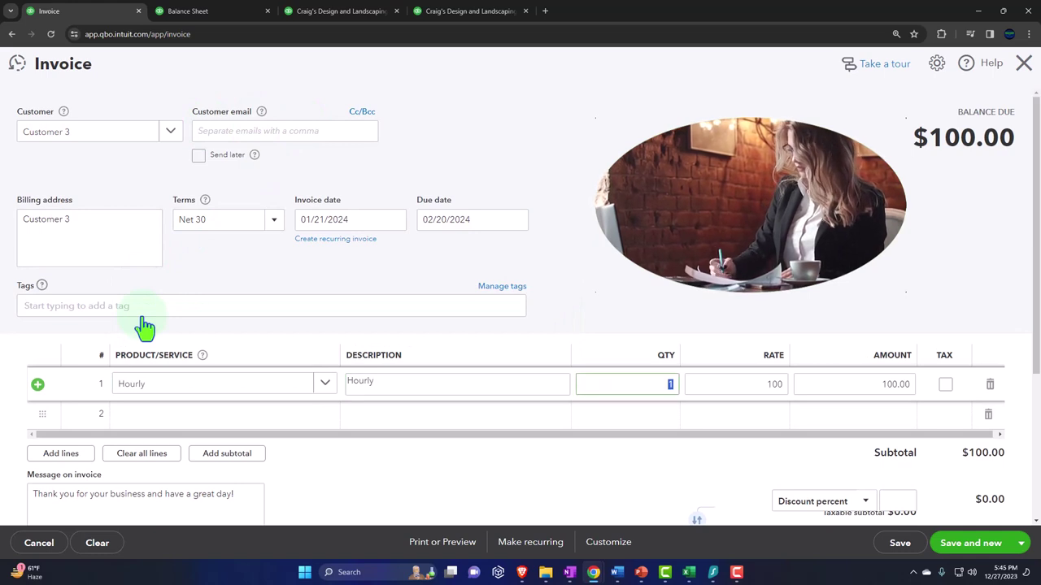
pyautogui.write('4')
pyautogui.press('Tab')
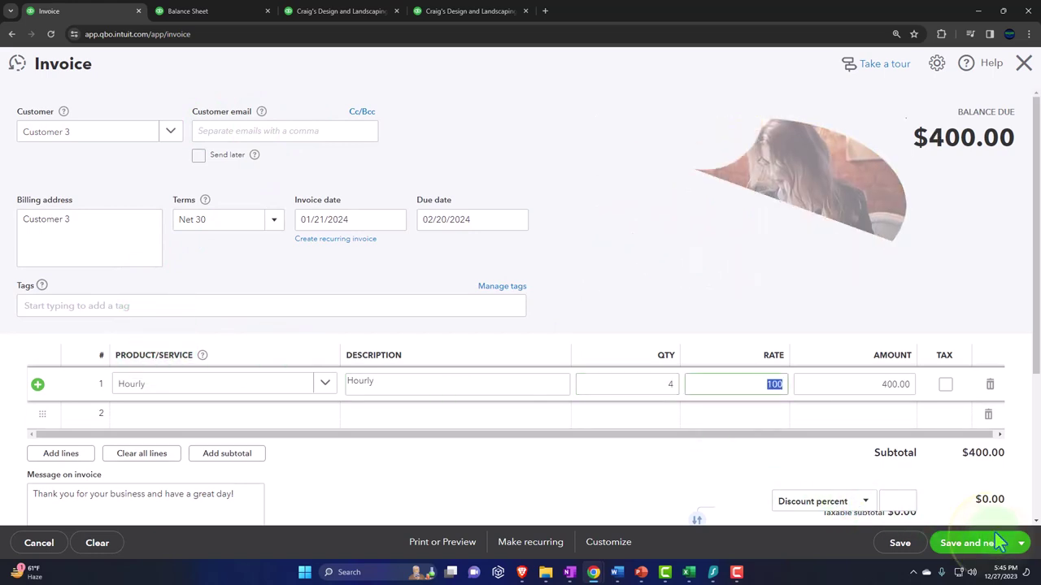
pyautogui.click(1019, 543)
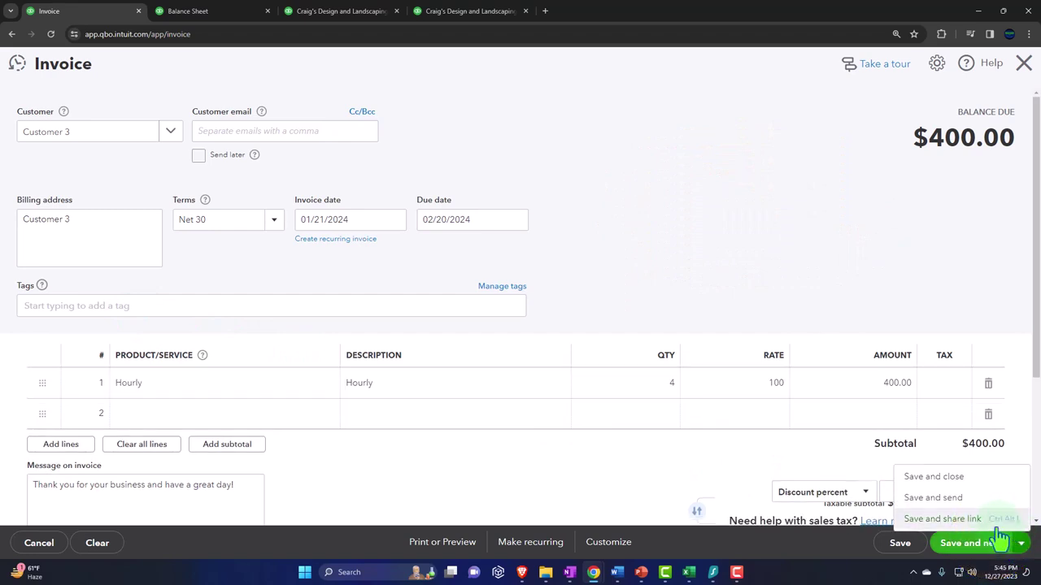
pyautogui.click(947, 478)
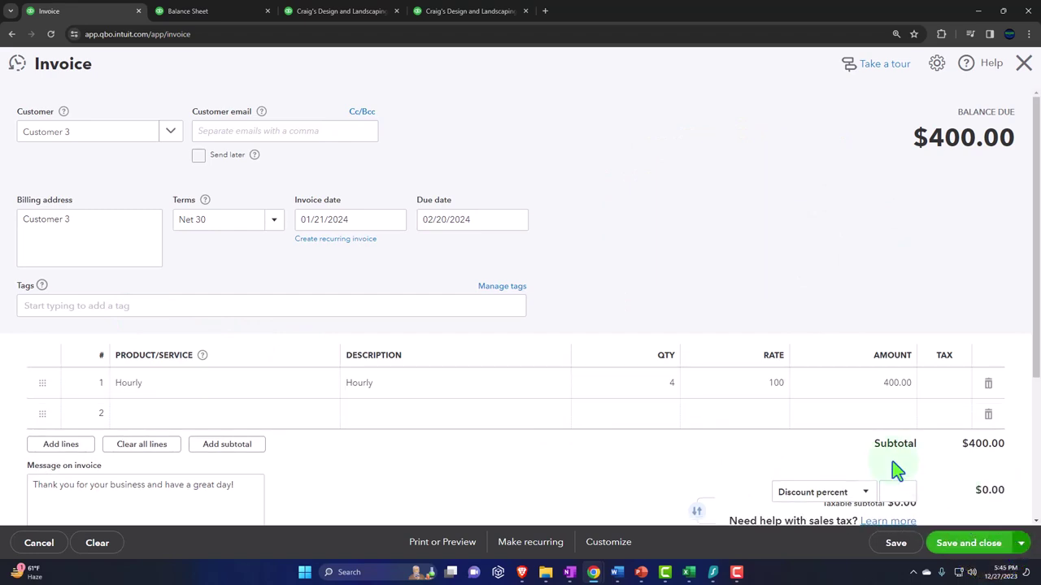
# Rerun the Balance Sheet report and check the transactions behind the Accounts Receivable (A/R) balance.
pyautogui.click(218, 15)
pyautogui.scroll(2, 366, 288)
pyautogui.click(615, 235)
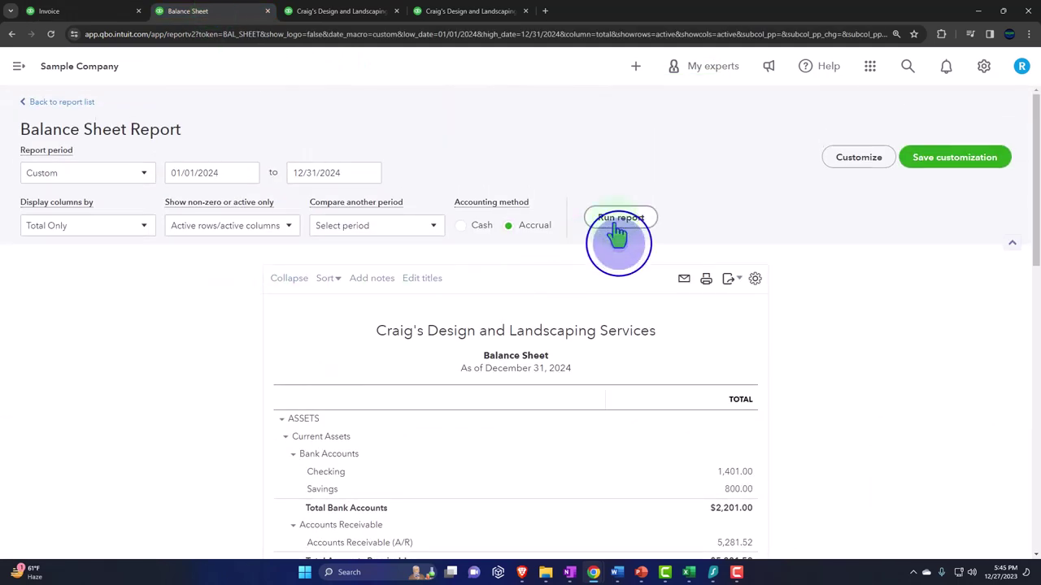
pyautogui.scroll(-1, 642, 329)
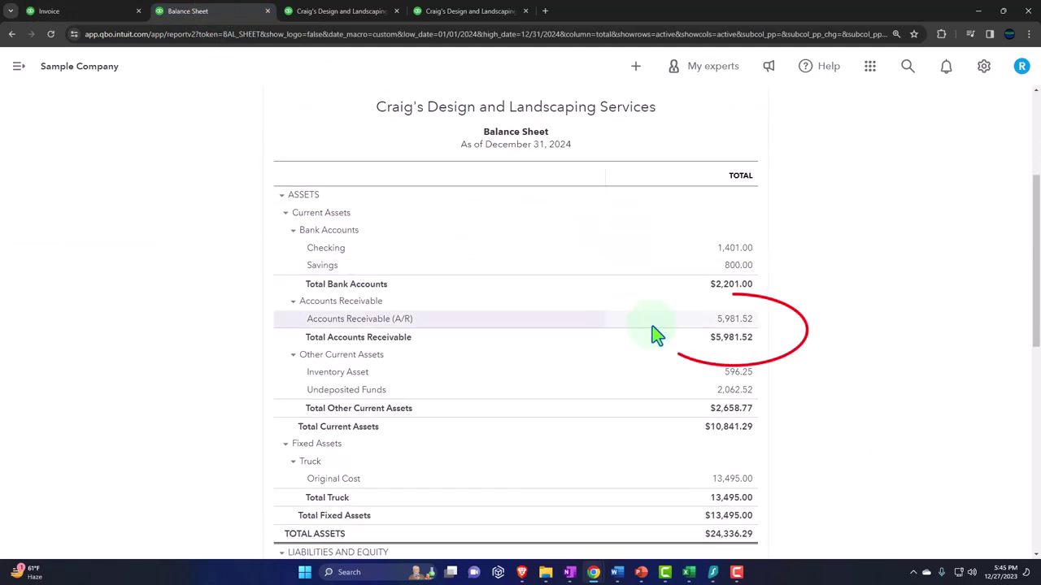
pyautogui.click(740, 333)
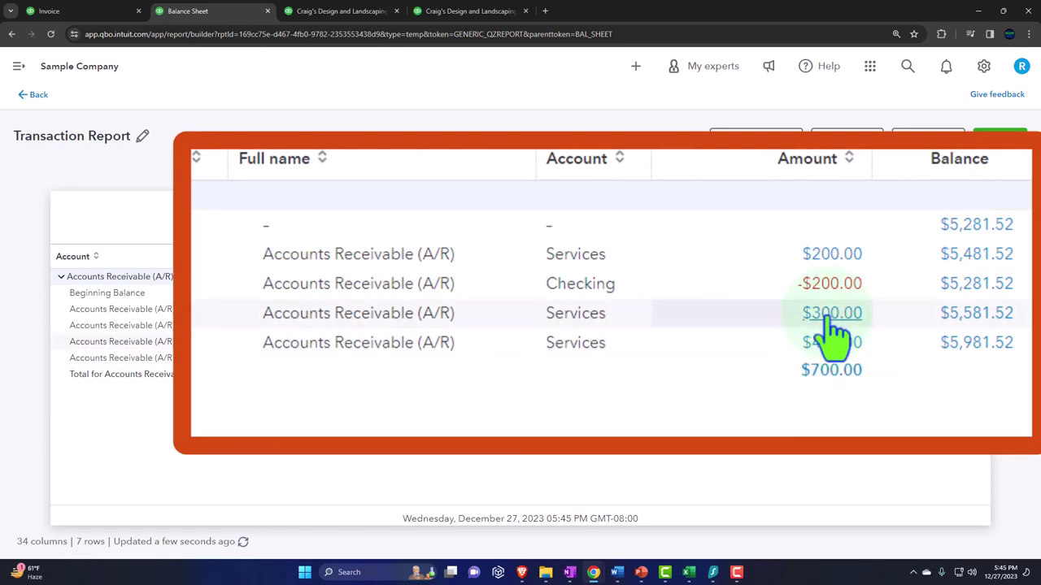
pyautogui.click(41, 97)
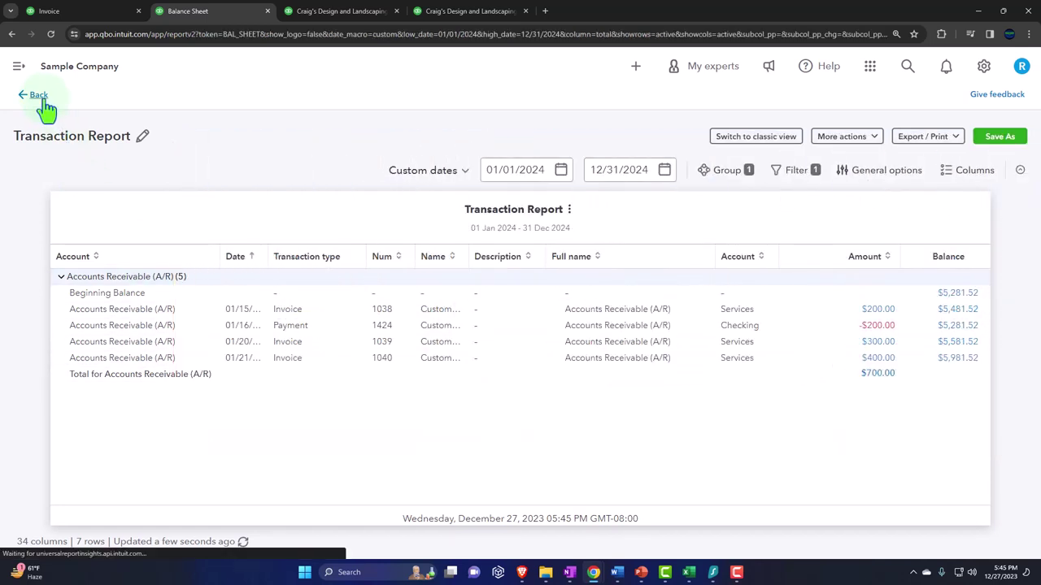
# Rerun the Profit and Loss report and check the invoices behind the Services income amount.
pyautogui.click(313, 18)
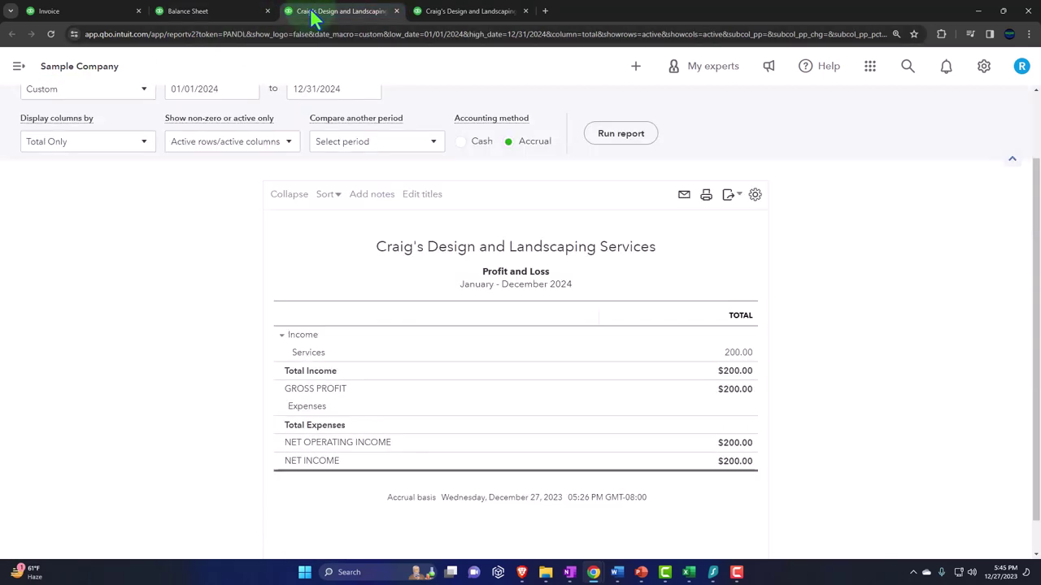
pyautogui.click(621, 146)
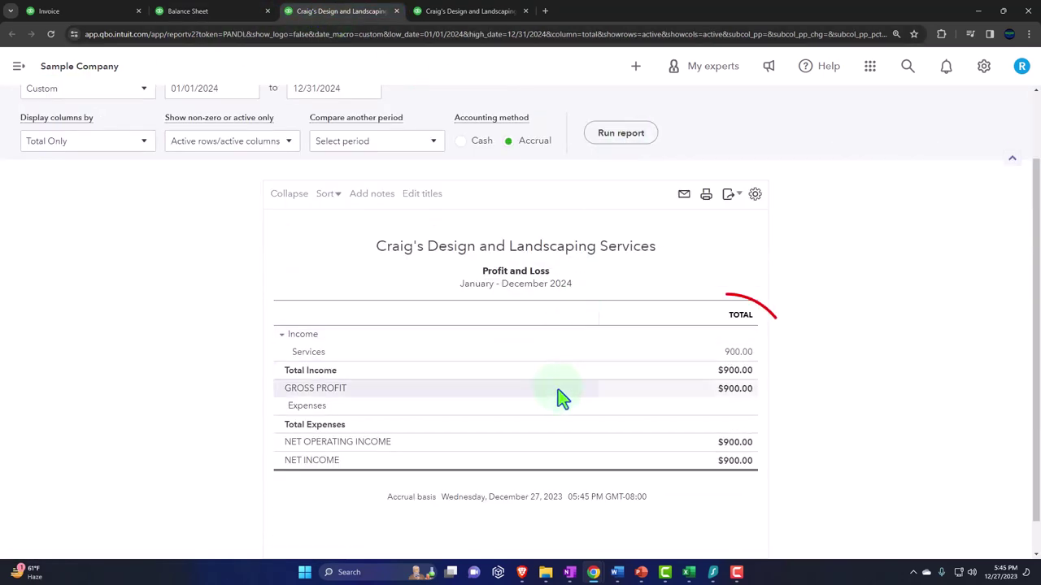
pyautogui.click(736, 354)
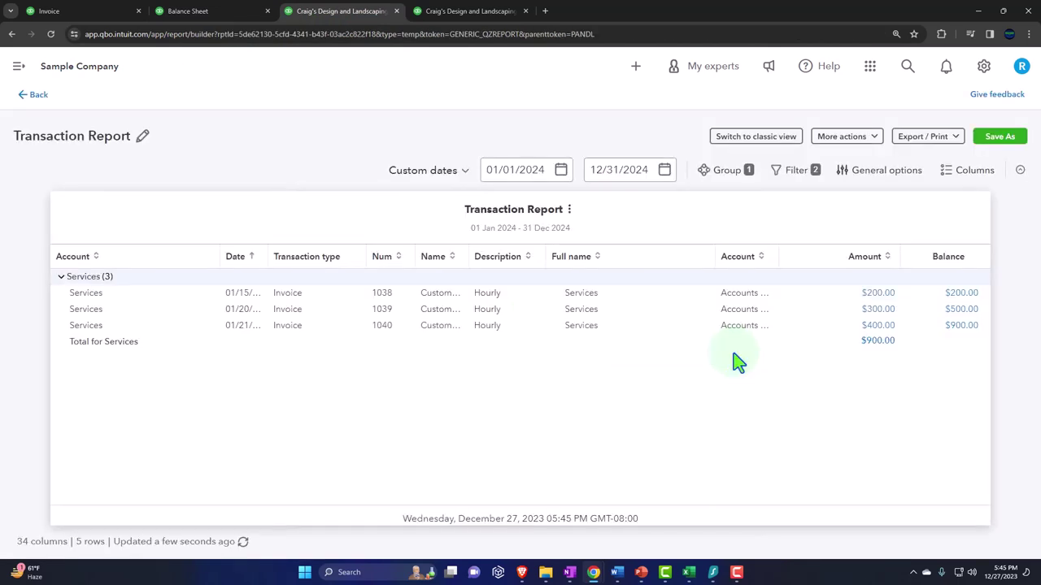
pyautogui.click(871, 327)
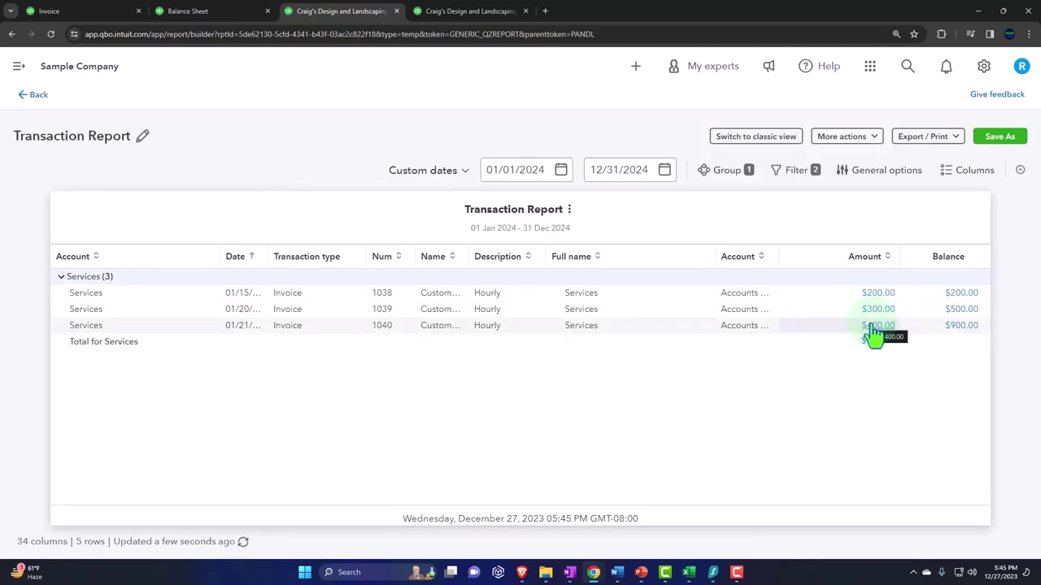
pyautogui.click(35, 96)
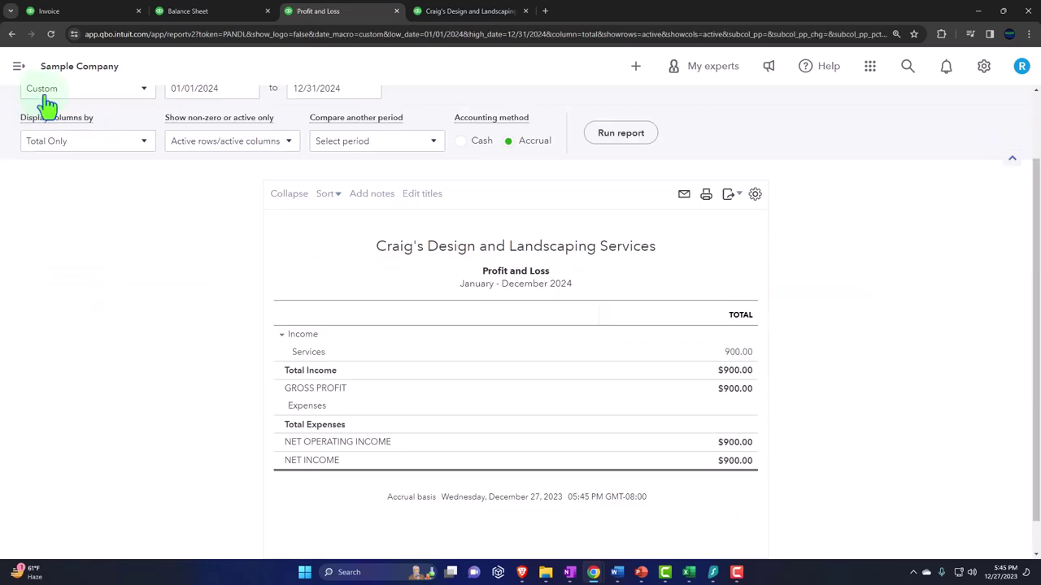
# Review Customer 2's and Customer 3's entries in the Customer Balance Detail report and compare its total with Accounts Receivable on the Balance Sheet.
pyautogui.click(457, 15)
pyautogui.scroll(15, 569, 298)
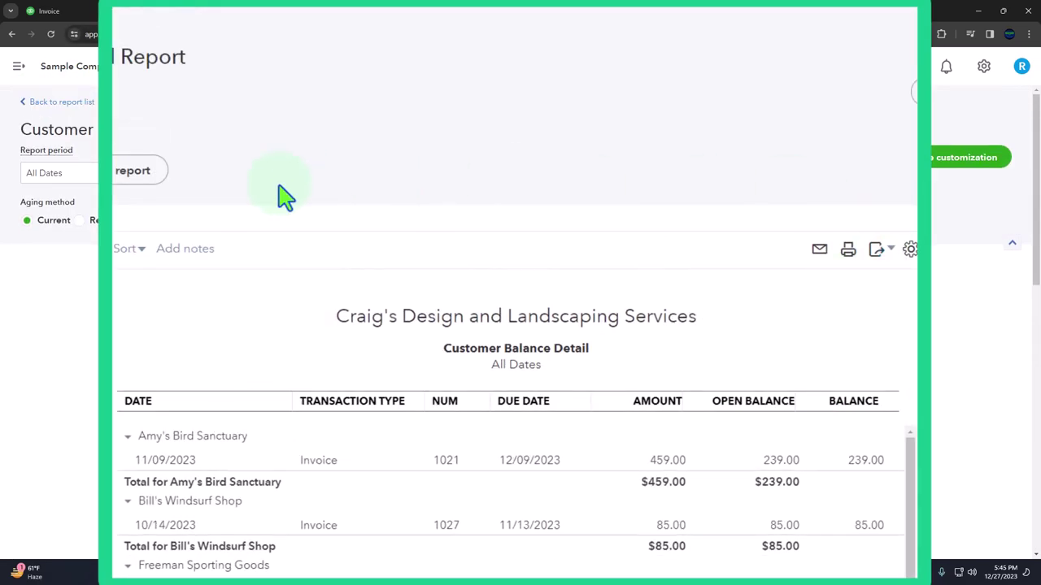
pyautogui.scroll(-3, 126, 284)
pyautogui.scroll(-2, 516, 325)
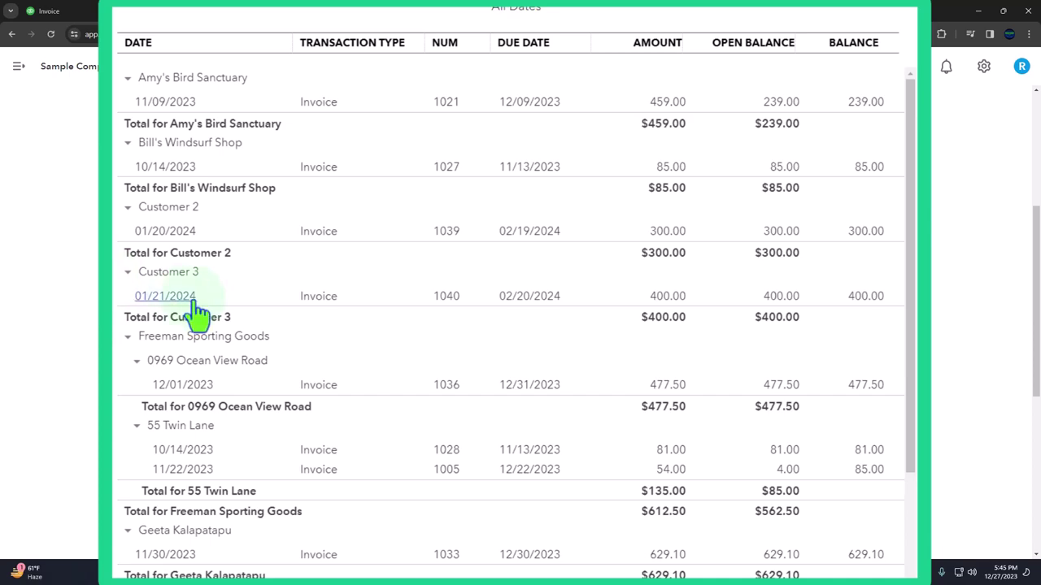
pyautogui.scroll(-2, 671, 309)
pyautogui.scroll(-15, 671, 317)
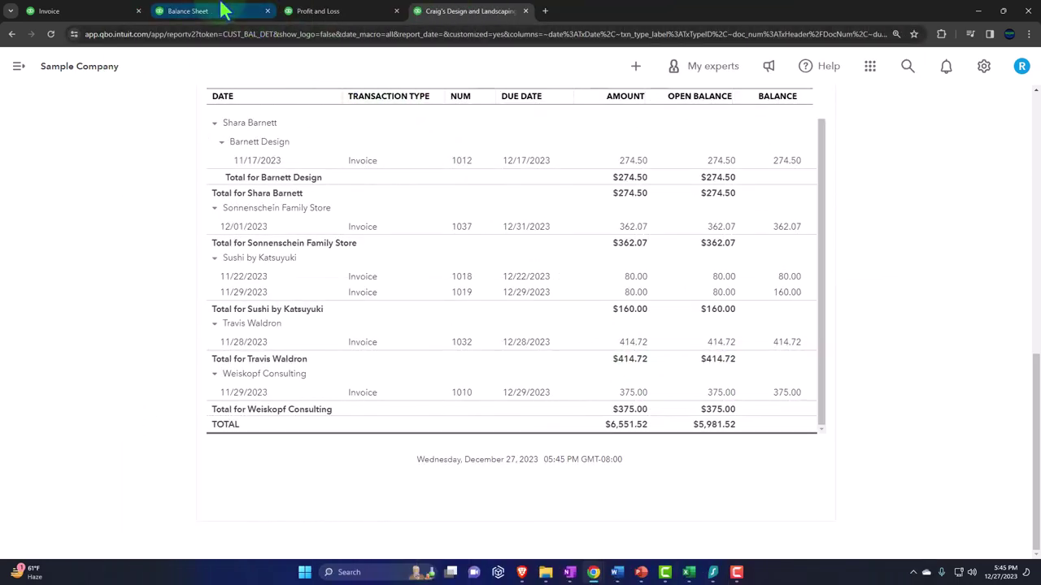
pyautogui.click(188, 11)
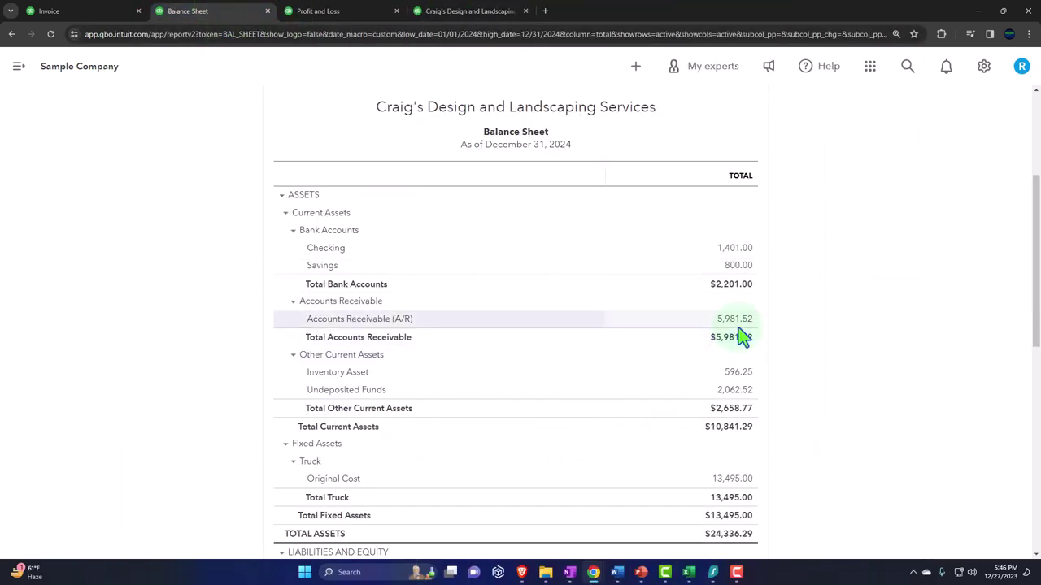
# Filter the sales invoices list to Unpaid status and look through it for Customer 2's and Customer 3's invoices.
pyautogui.click(107, 13)
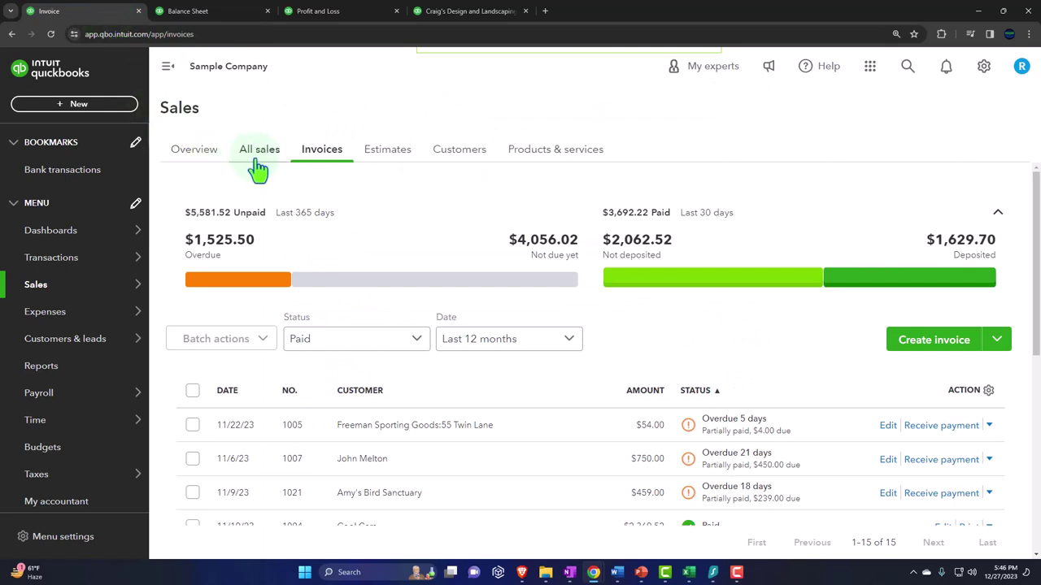
pyautogui.click(323, 159)
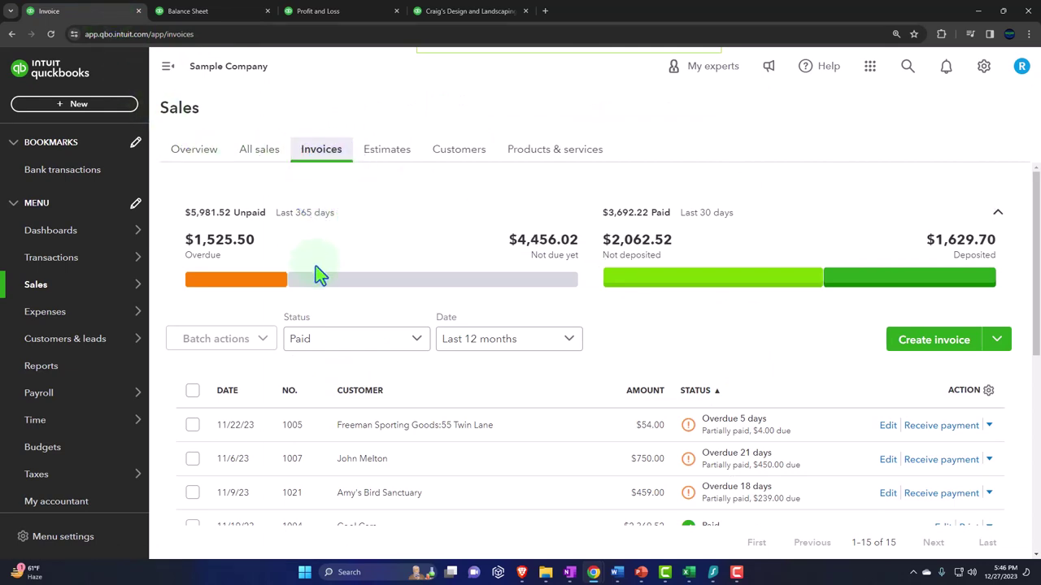
pyautogui.click(361, 343)
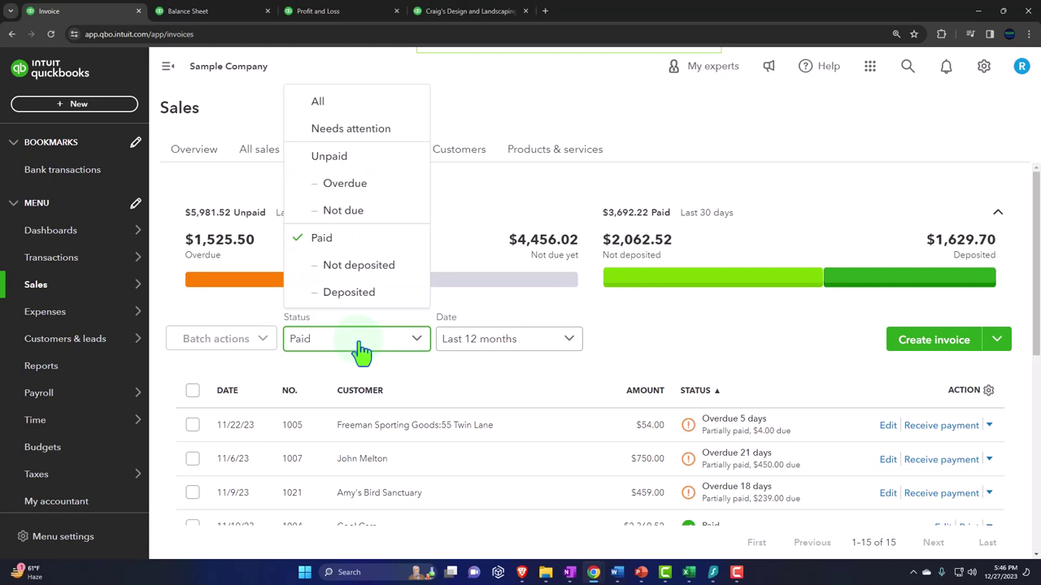
pyautogui.click(333, 159)
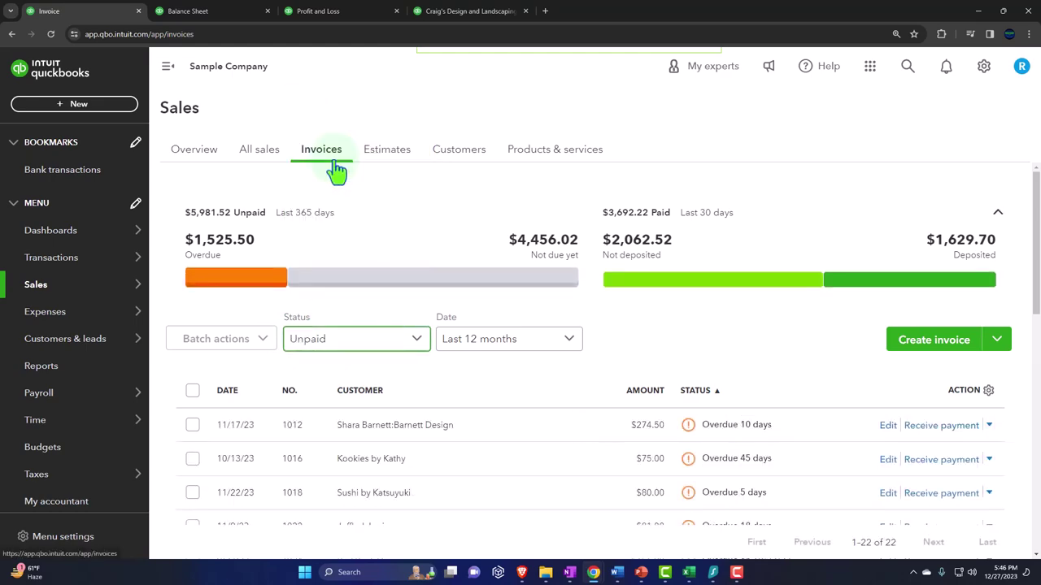
pyautogui.scroll(-10, 358, 362)
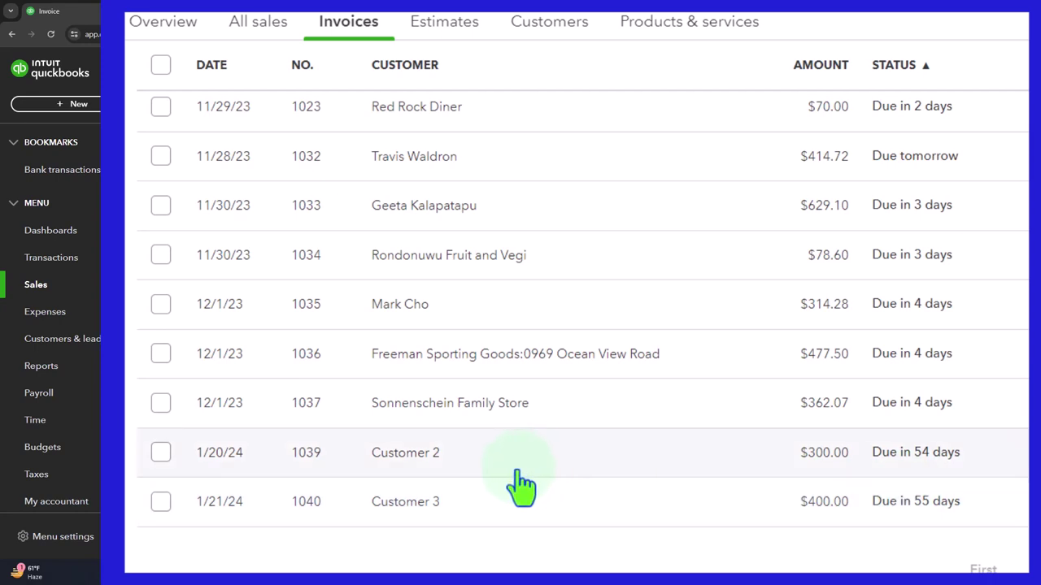
# Start a new invoice for Customer 3, keeping the Net 30 terms and the 01/21/2024 invoice date.
pyautogui.click(92, 105)
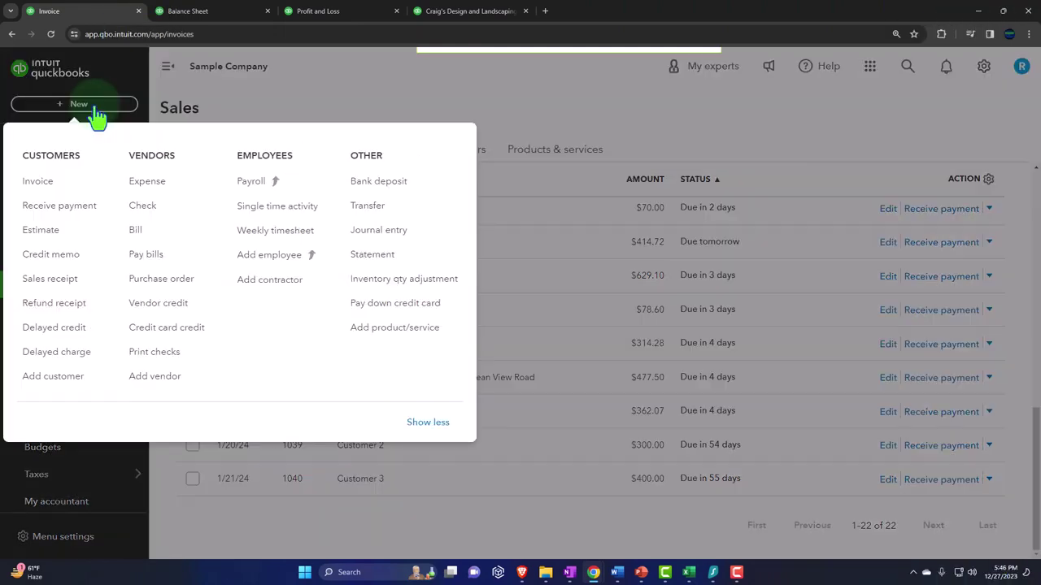
pyautogui.click(55, 182)
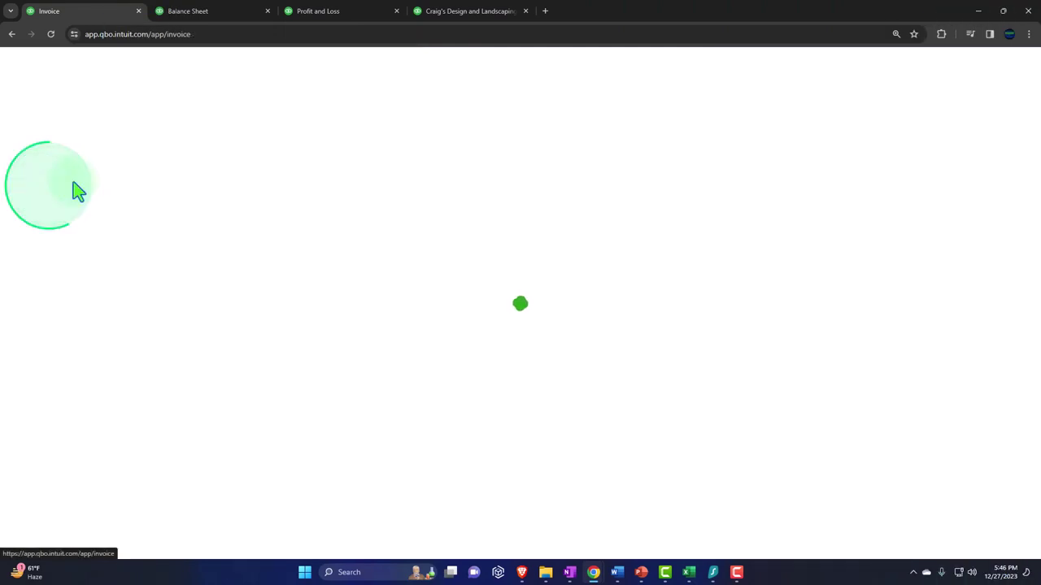
pyautogui.click(109, 130)
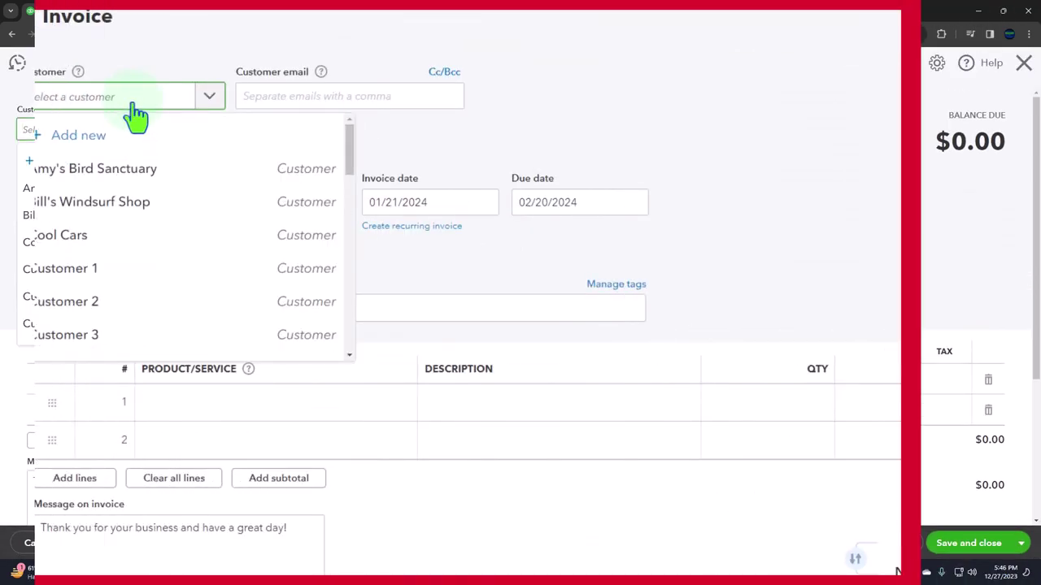
pyautogui.write('Cust')
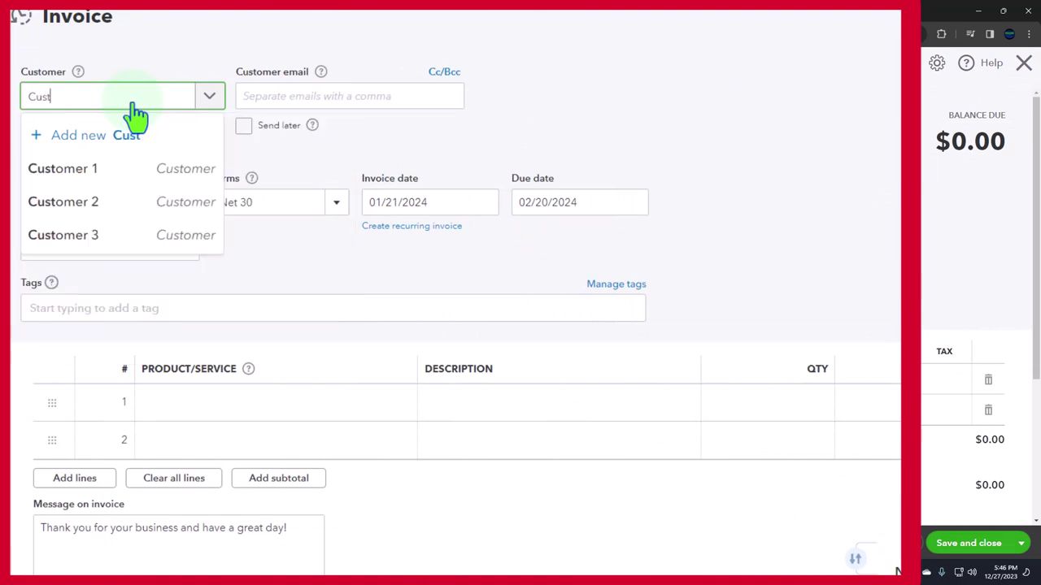
pyautogui.click(109, 236)
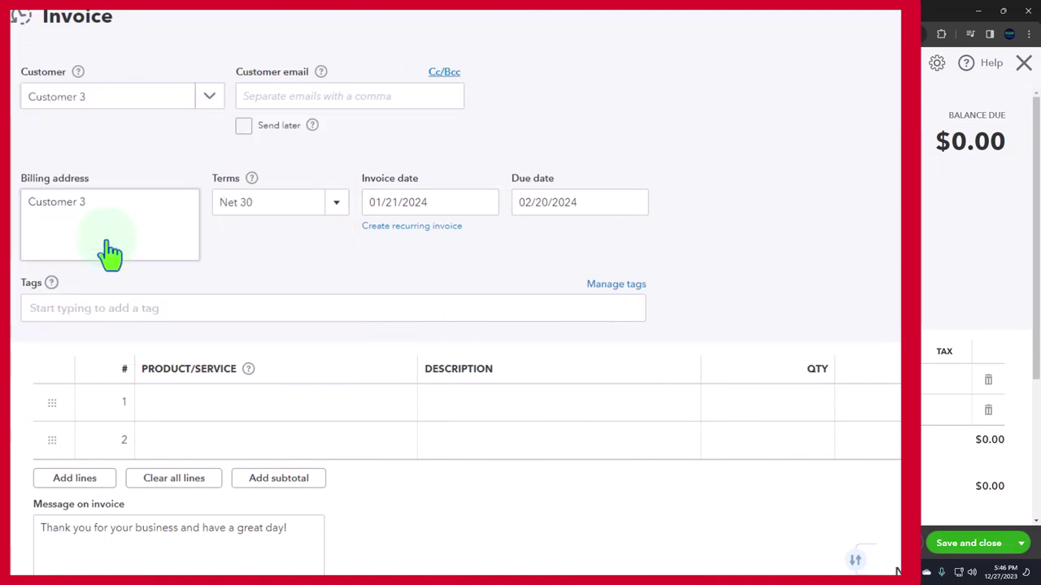
pyautogui.press('Tab')
pyautogui.press('Tab')
pyautogui.press('Tab')
pyautogui.press('Tab')
pyautogui.press('Tab')
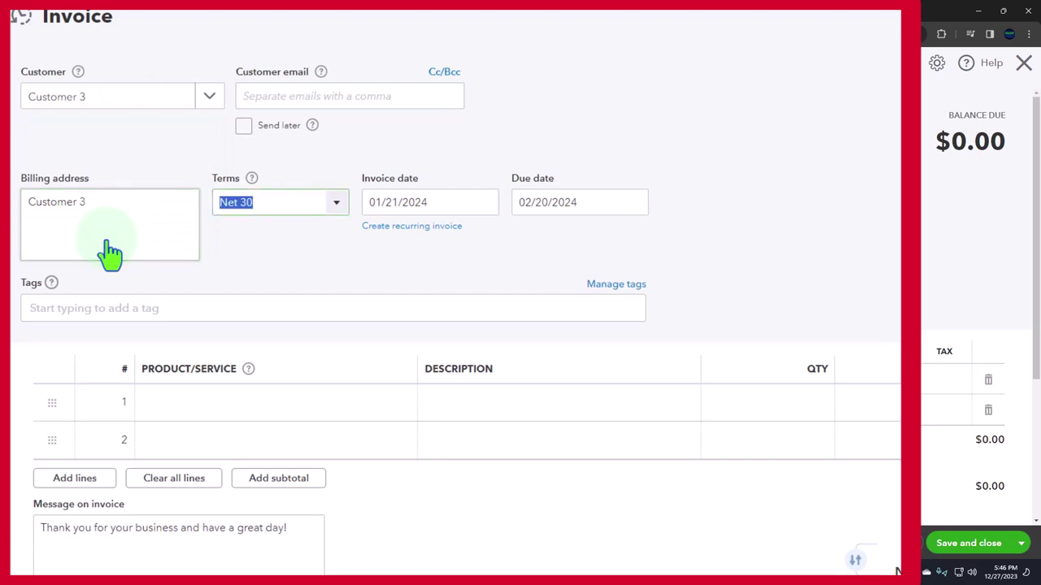
pyautogui.press('Tab')
# Add one unit of the Hourly service at a rate of 100 to Customer 3's invoice and save and close it.
pyautogui.click(191, 411)
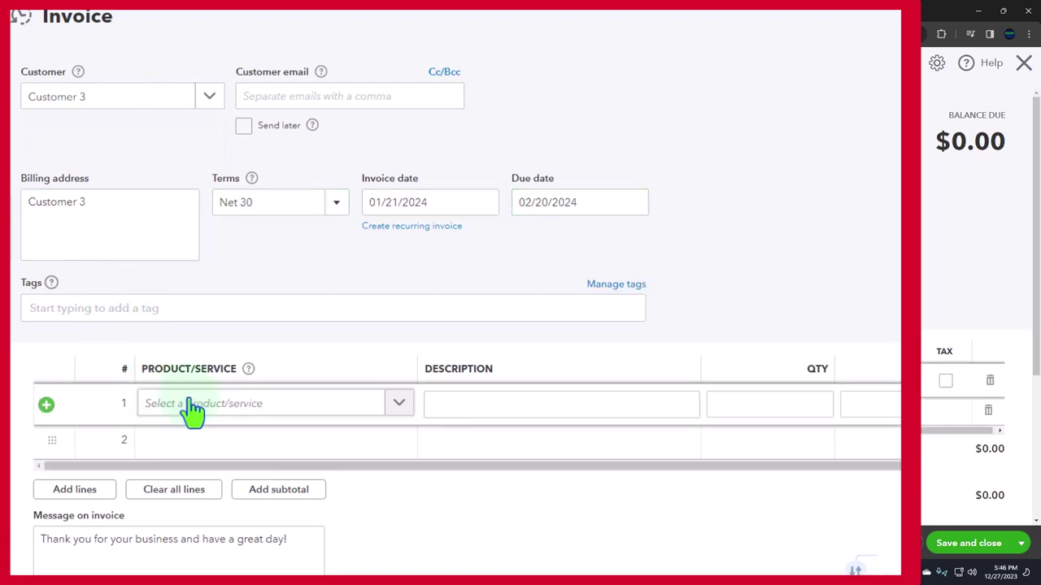
pyautogui.click(191, 411)
pyautogui.write('h')
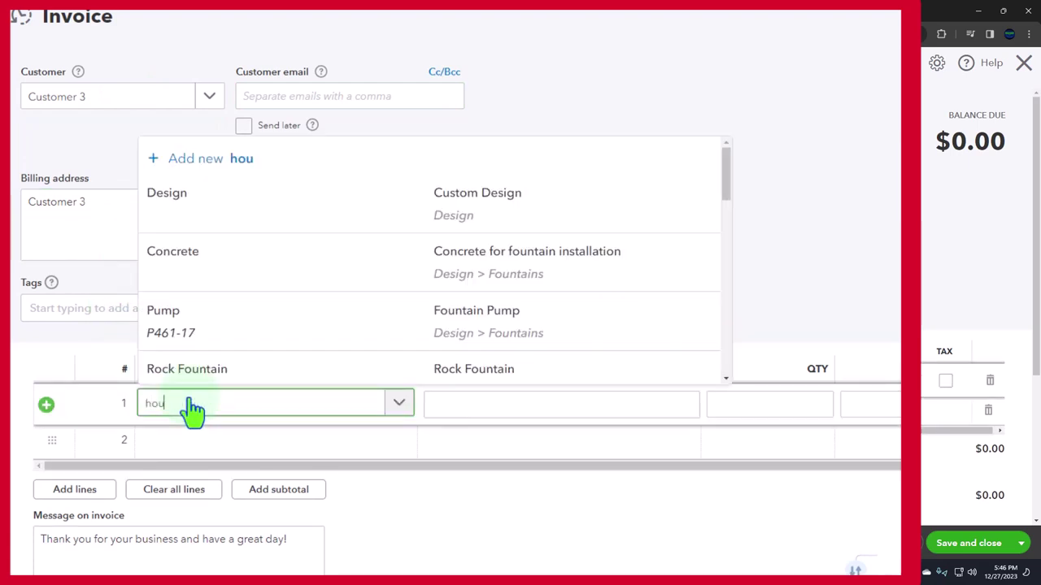
pyautogui.write('ou')
pyautogui.click(183, 335)
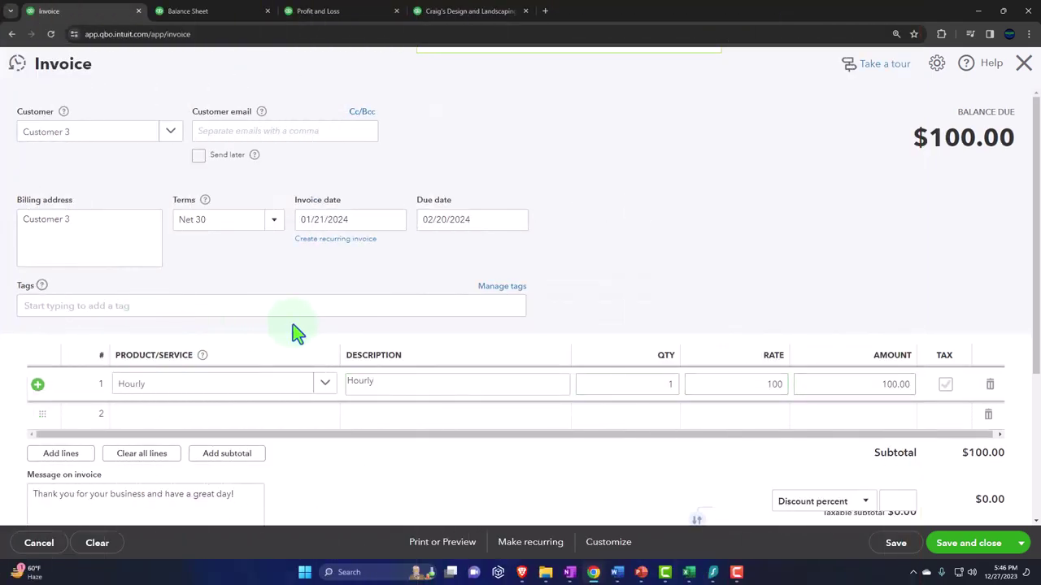
pyautogui.scroll(-2, 325, 321)
pyautogui.click(966, 544)
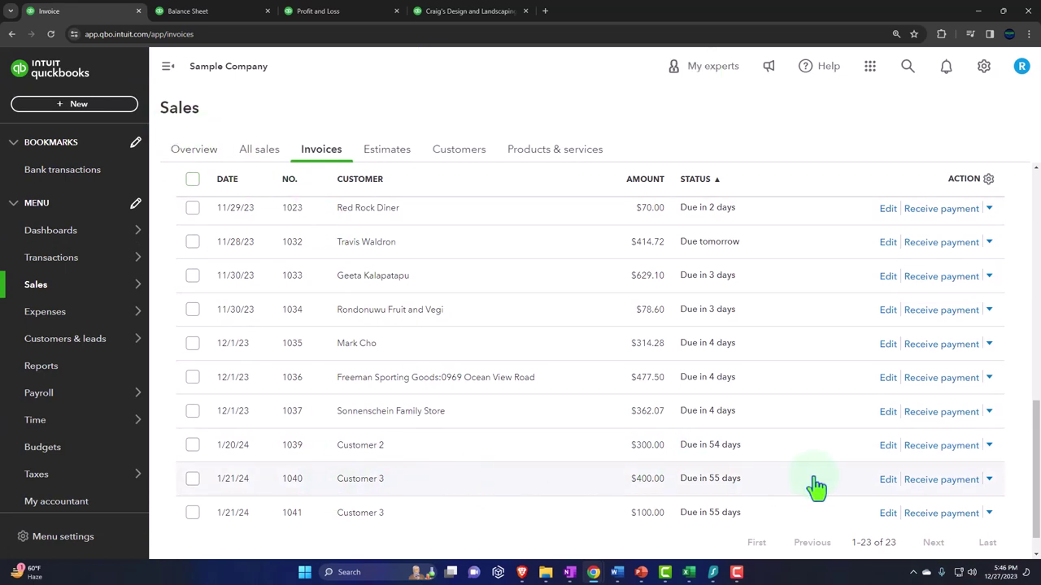
pyautogui.click(936, 448)
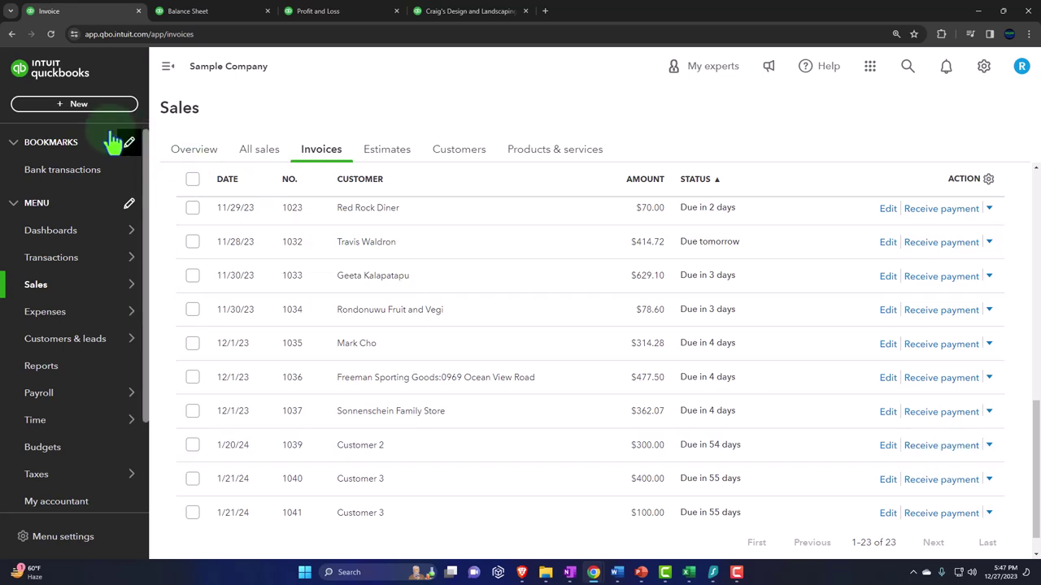
# Start a receive payment entry for Customer 3 dated 01/21/2024 with American Express as the payment method.
pyautogui.click(68, 111)
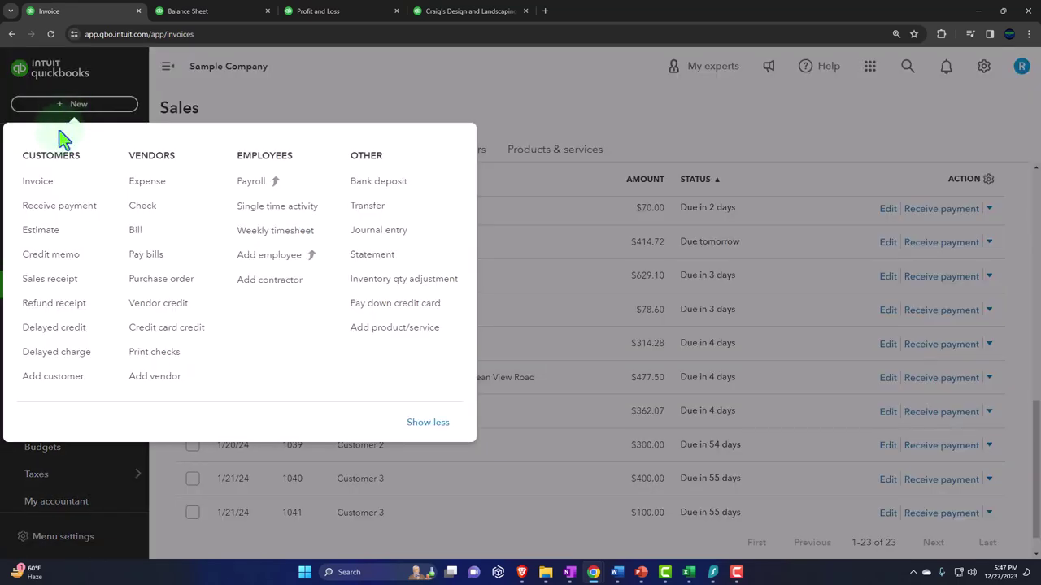
pyautogui.click(81, 218)
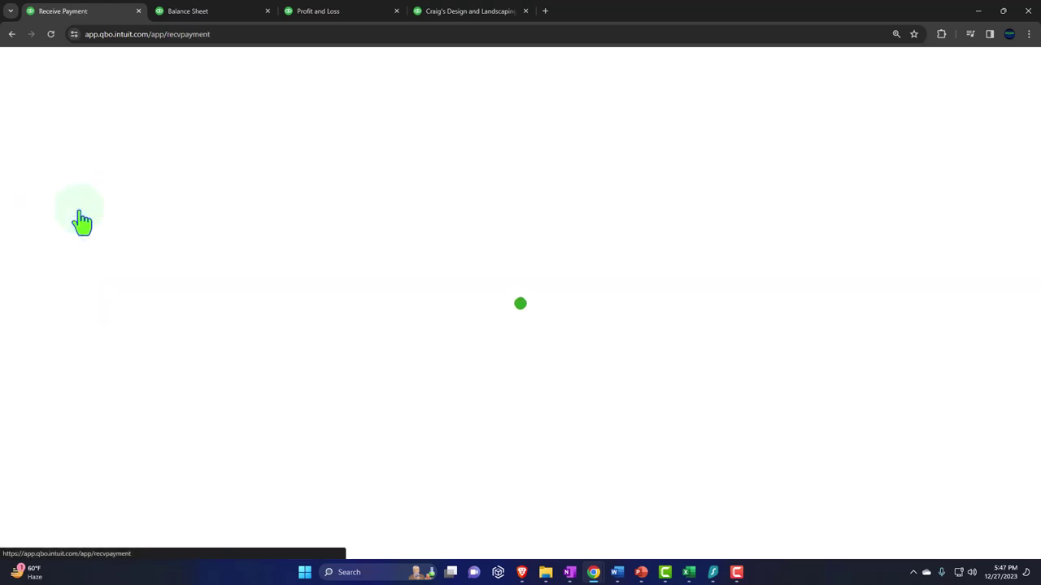
pyautogui.click(130, 144)
pyautogui.write('cust')
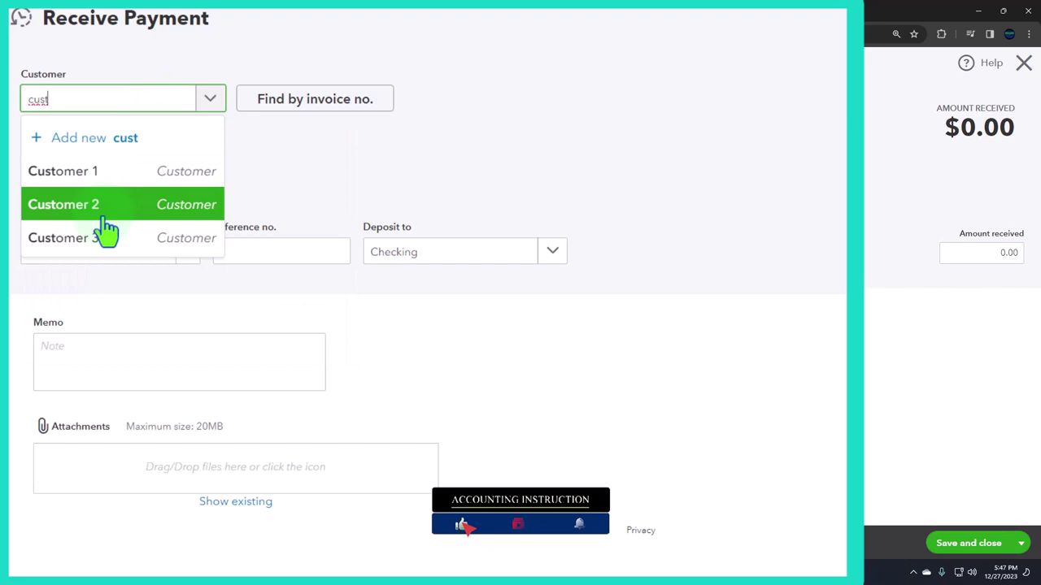
pyautogui.click(106, 236)
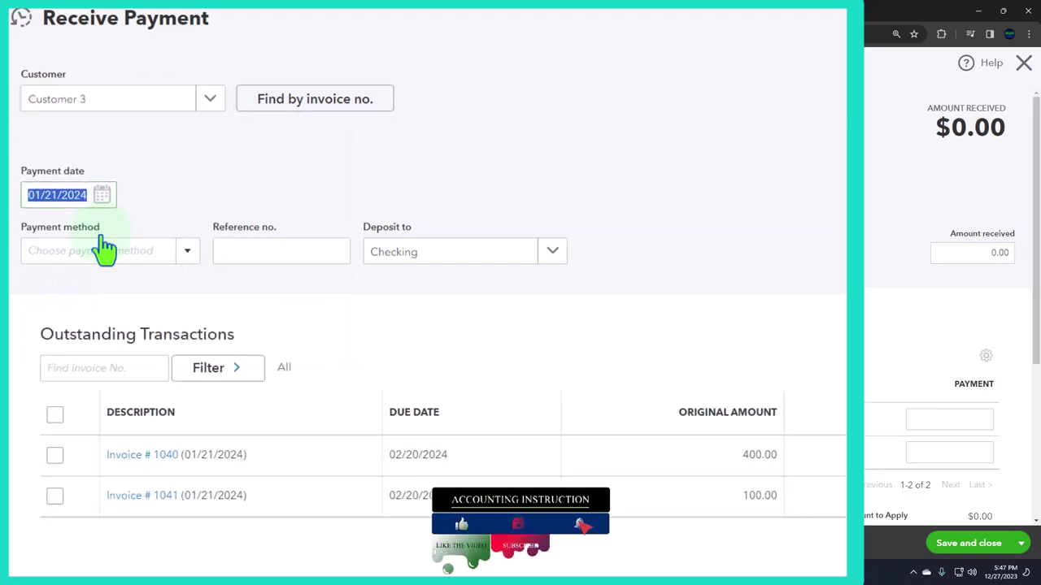
pyautogui.click(110, 251)
pyautogui.click(180, 258)
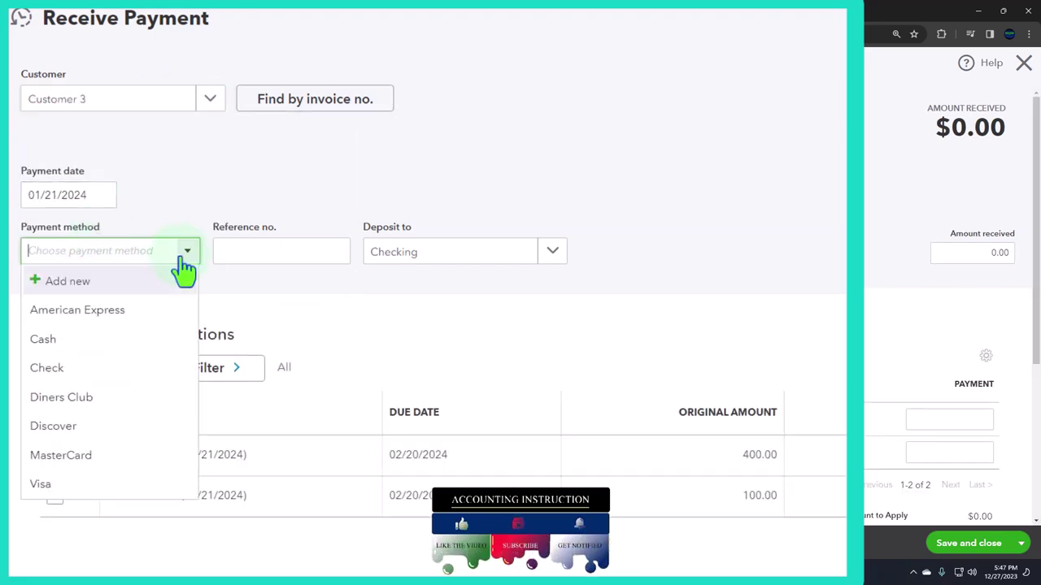
pyautogui.click(143, 325)
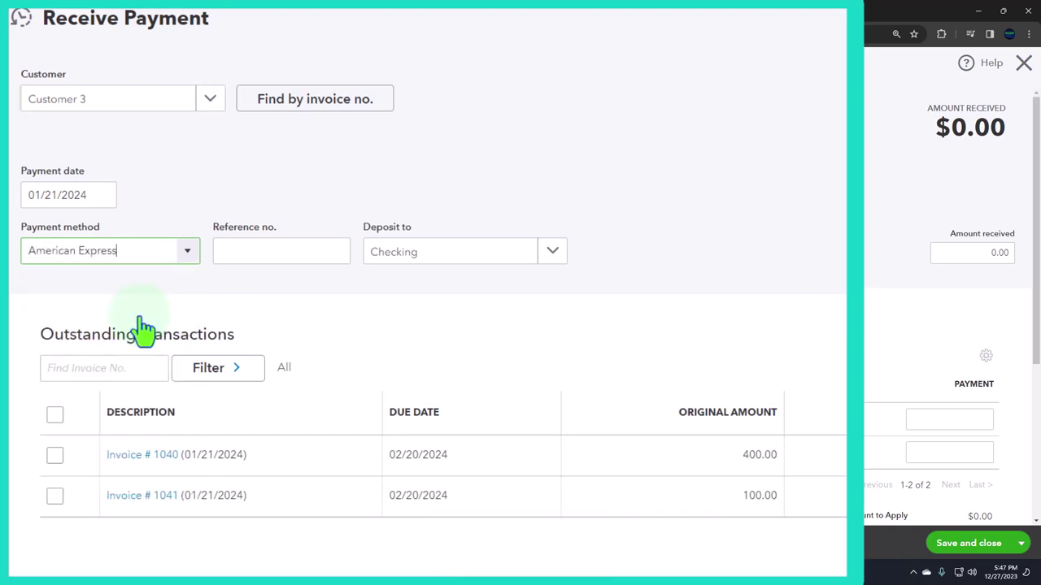
pyautogui.press('Tab')
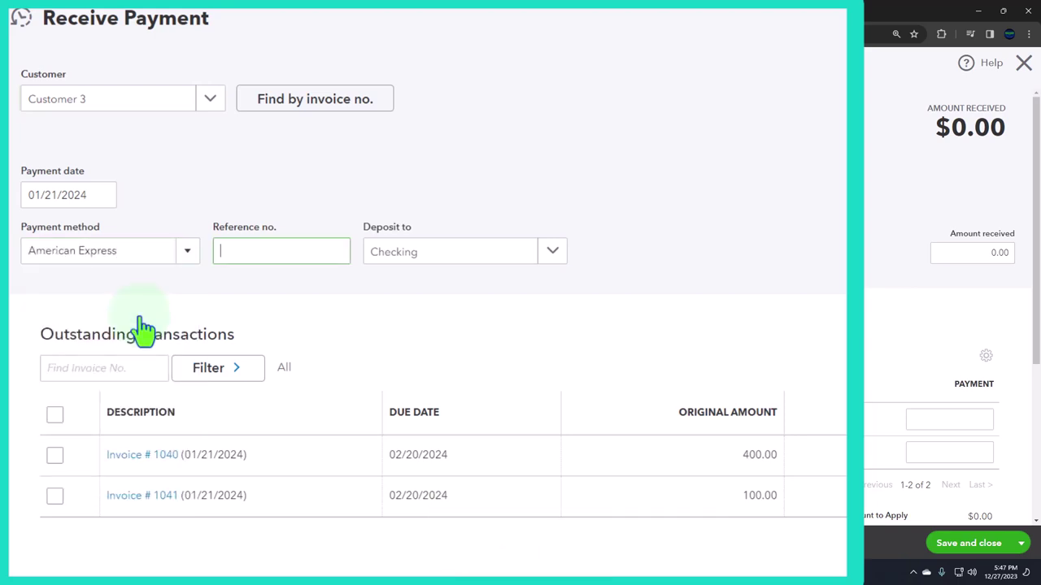
# Deposit Customer 3's payment to Undeposited Funds, apply it to both the 400.00 and 100.00 invoices, and save and close it.
pyautogui.click(552, 259)
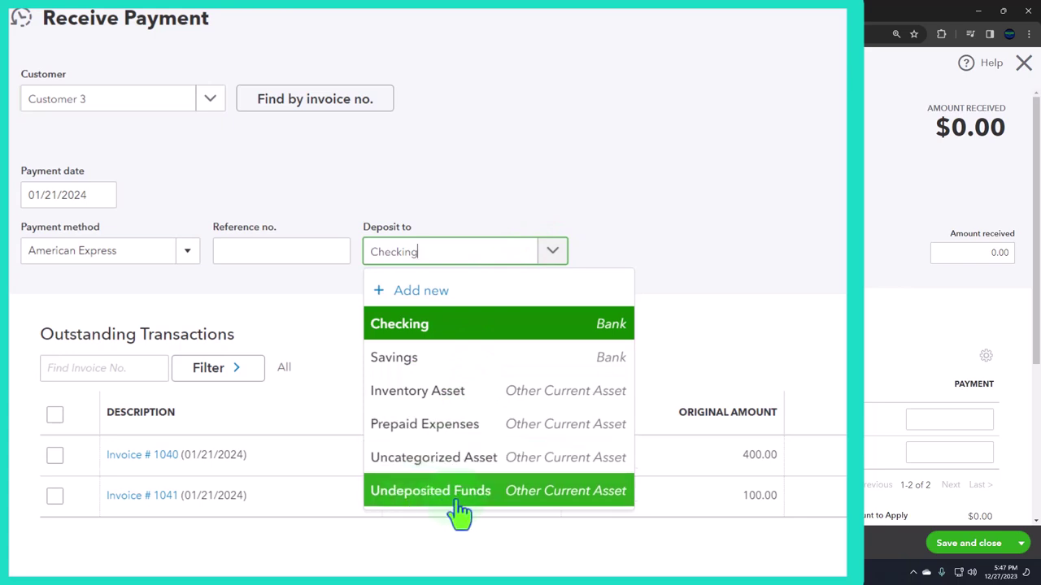
pyautogui.click(491, 498)
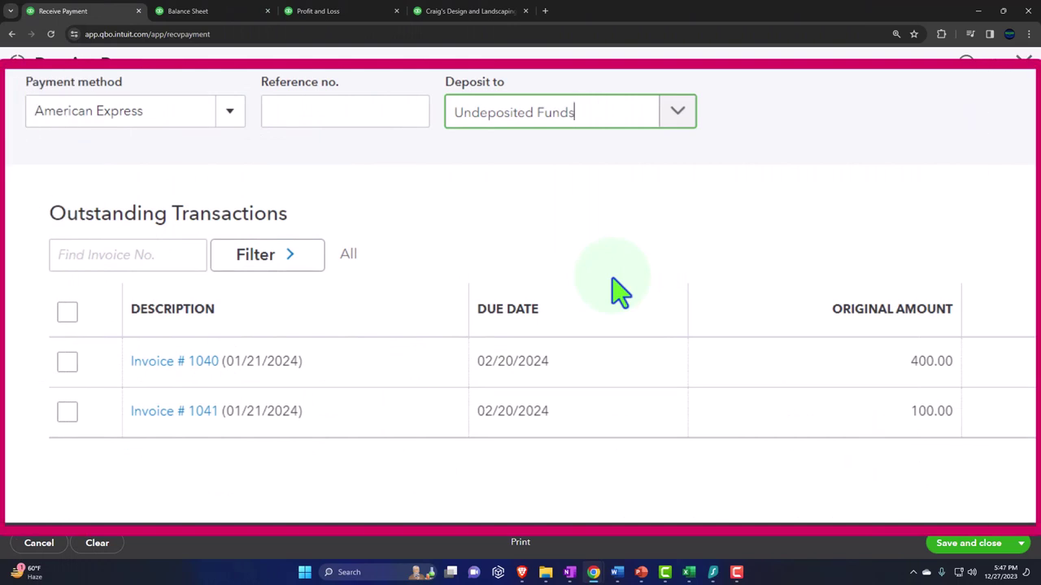
pyautogui.click(67, 363)
pyautogui.click(68, 412)
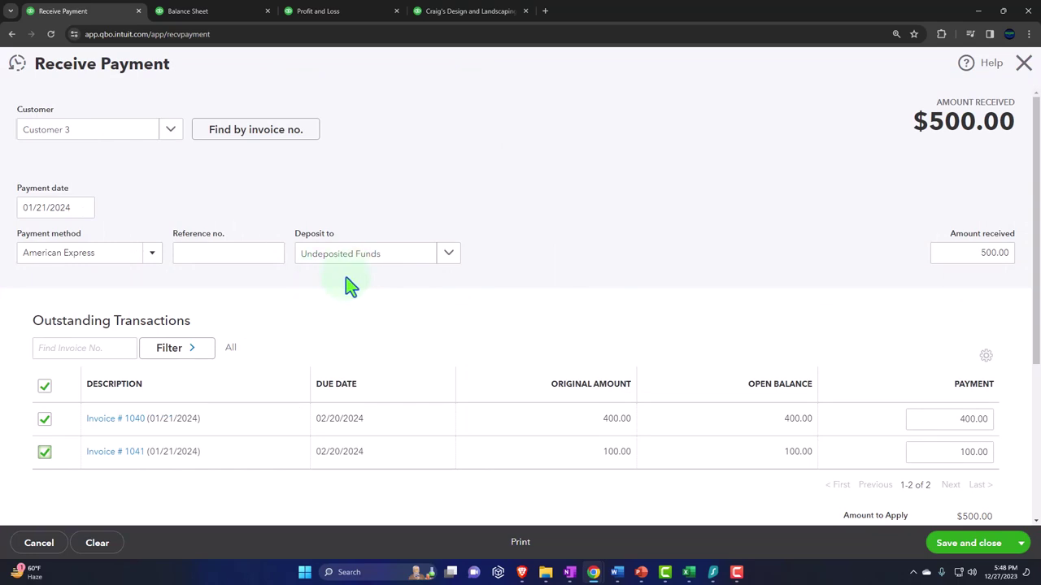
pyautogui.scroll(-2, 488, 344)
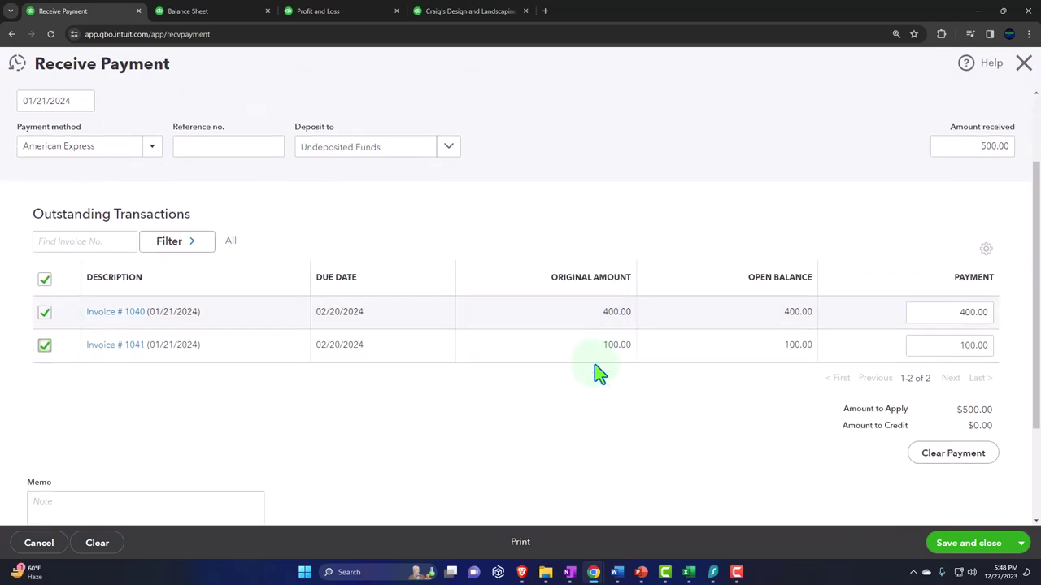
pyautogui.click(967, 547)
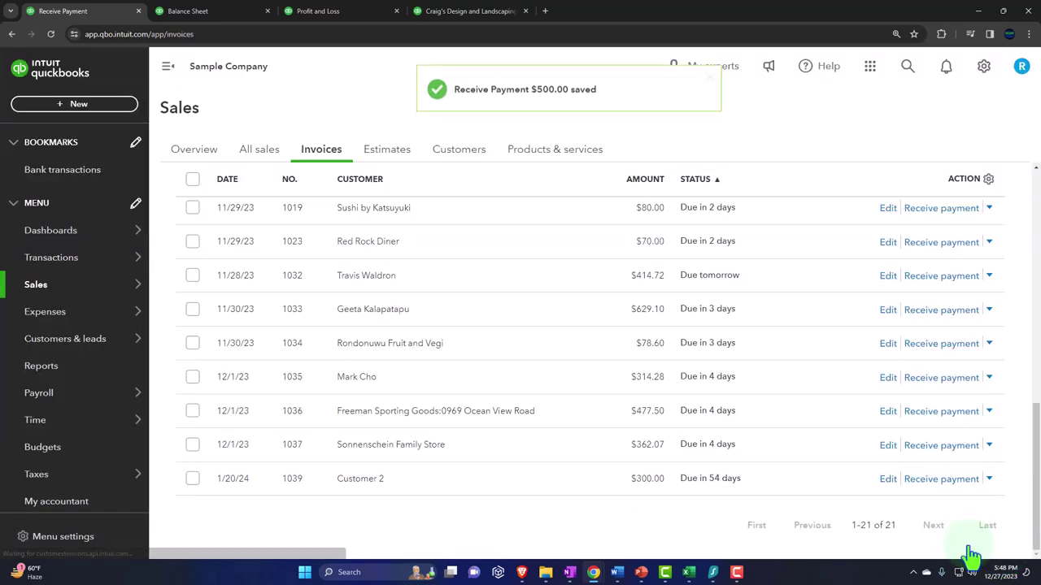
# Record Customer 2's 300.00 payment against its open invoice into Undeposited Funds, save it and close the payment form.
pyautogui.click(940, 482)
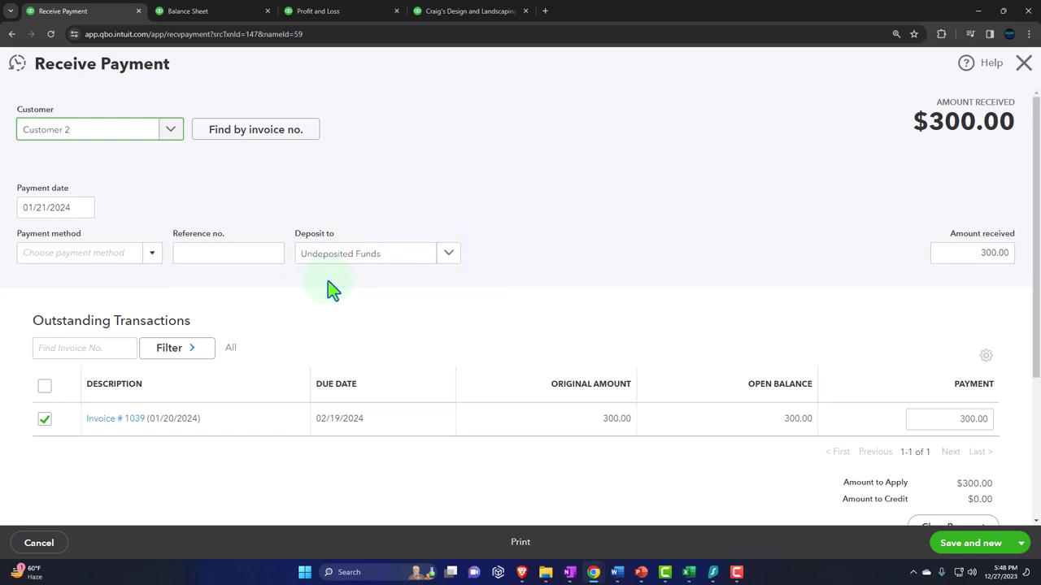
pyautogui.click(968, 549)
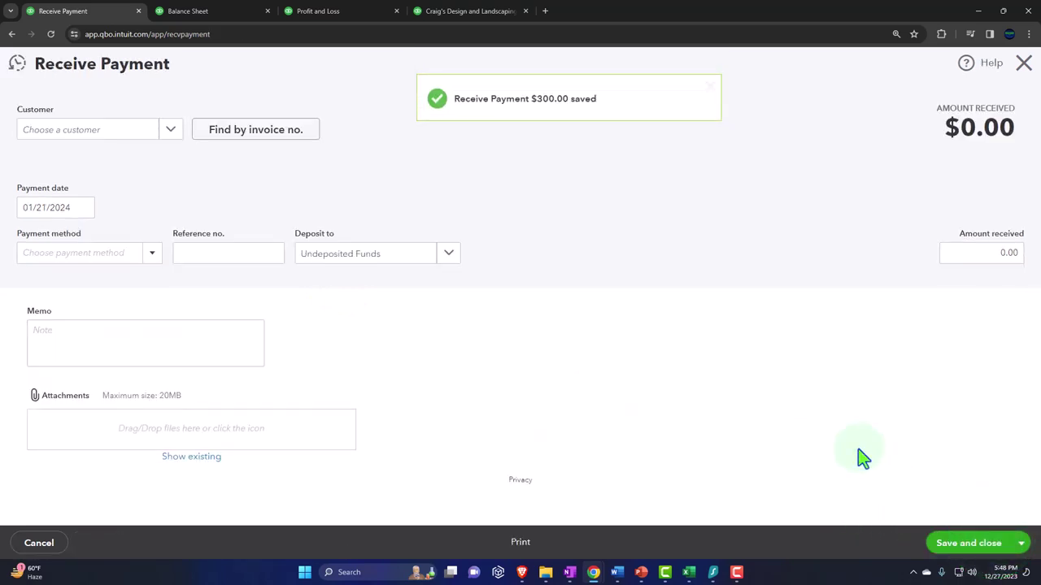
pyautogui.click(1024, 63)
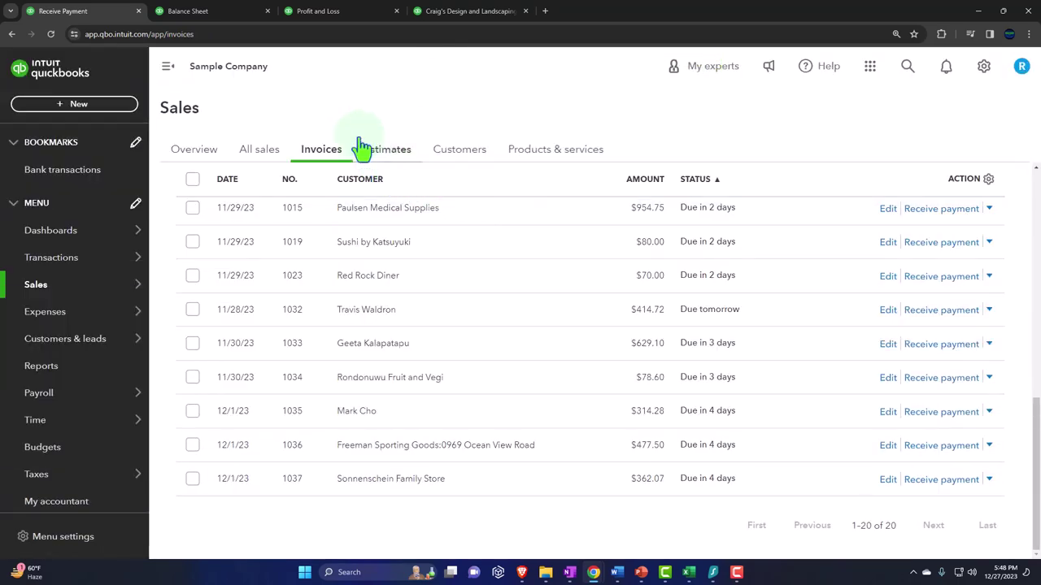
# Rerun the Balance Sheet report and check the payments behind the Undeposited Funds balance.
pyautogui.click(199, 11)
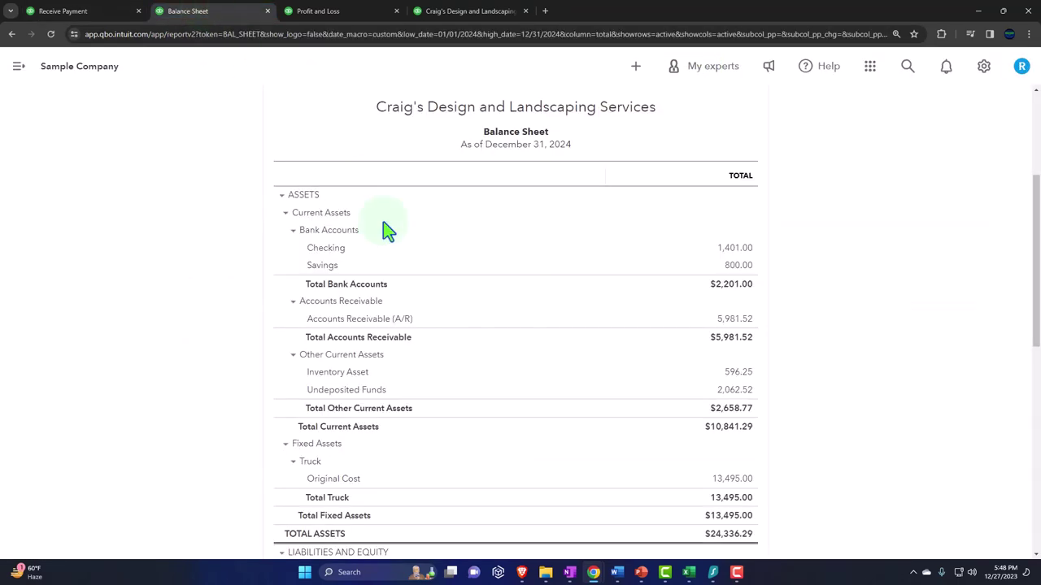
pyautogui.scroll(-5, 322, 350)
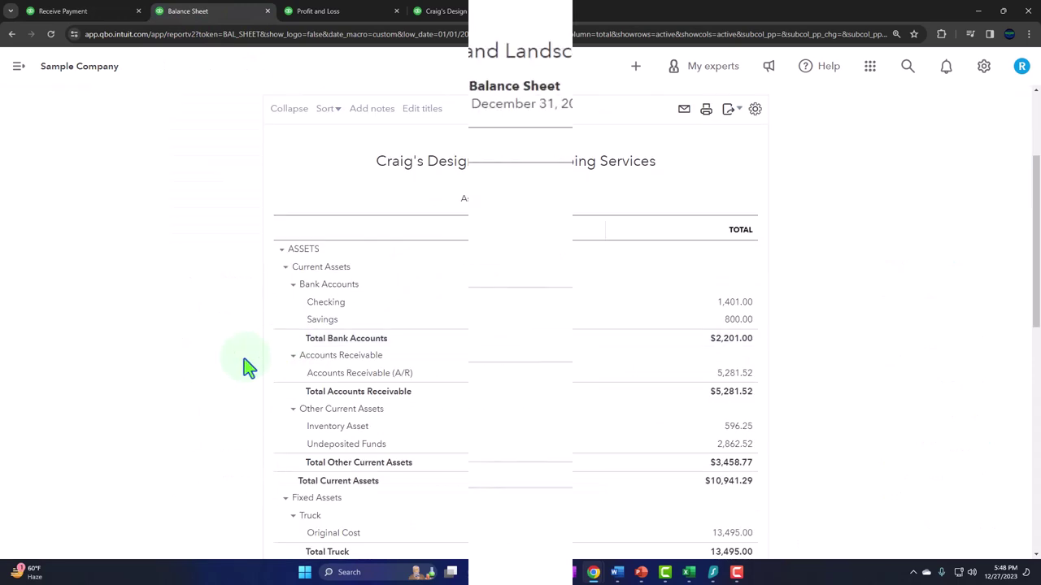
pyautogui.scroll(-1, 255, 204)
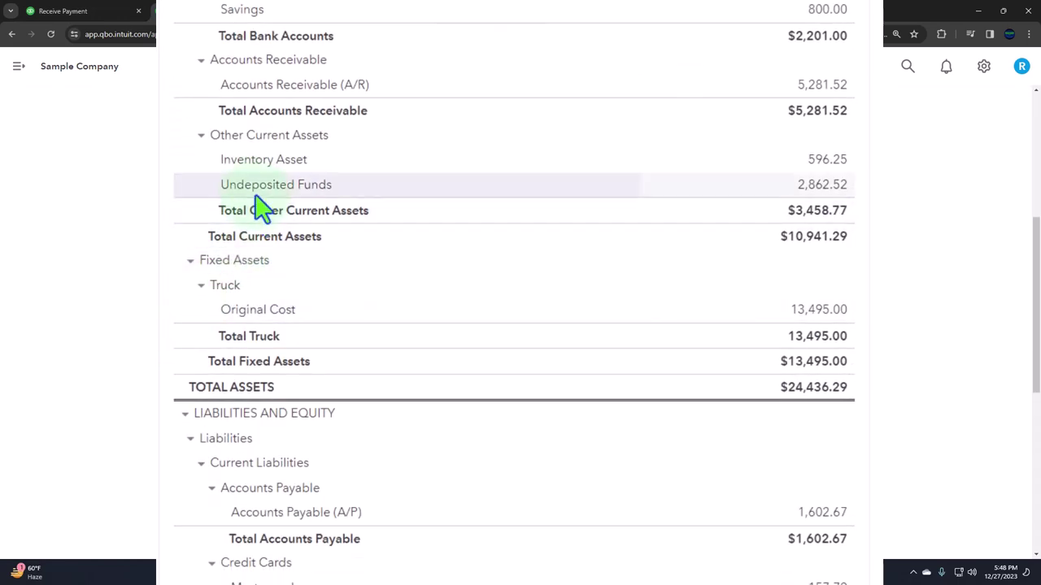
pyautogui.click(817, 185)
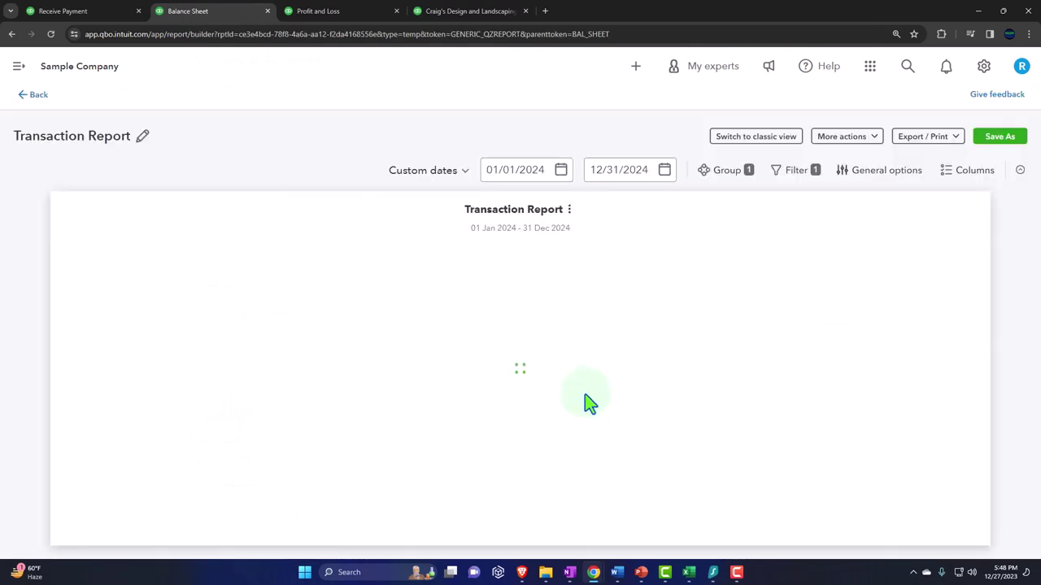
pyautogui.click(898, 351)
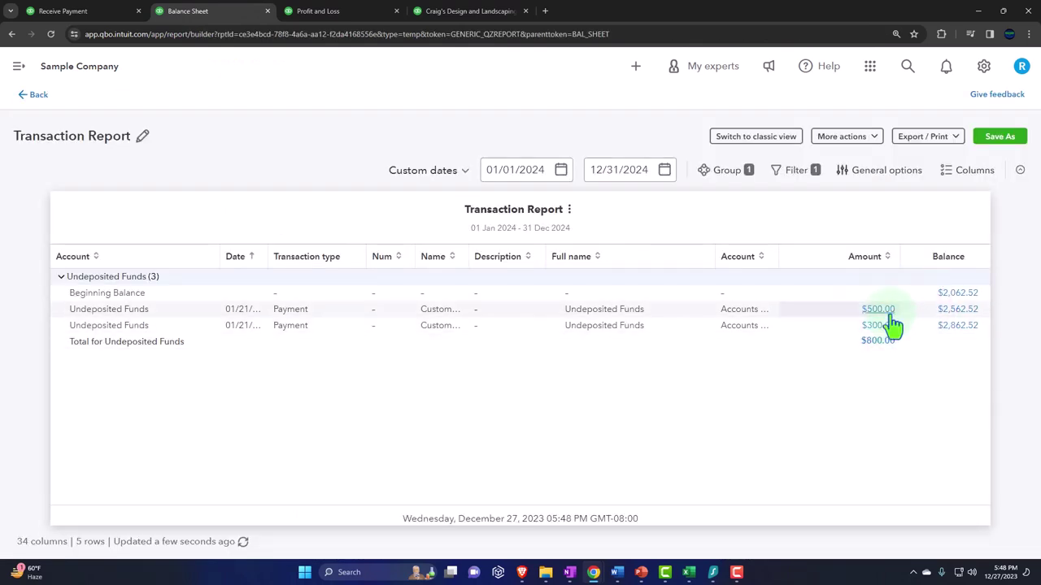
# Return to the Balance Sheet to review the current assets, and reopen the Undeposited Funds transactions to examine the two payment amounts.
pyautogui.click(36, 98)
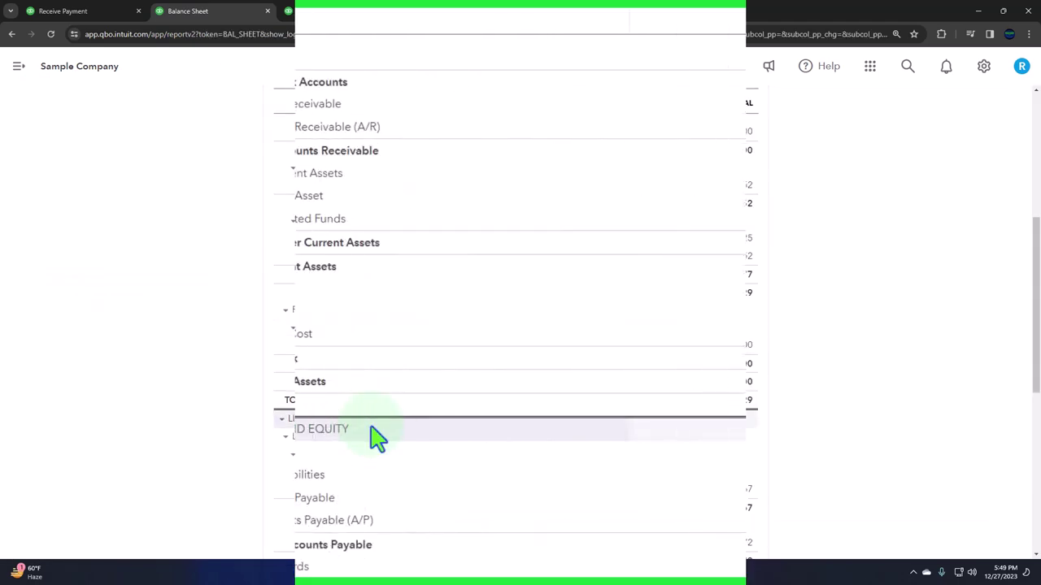
pyautogui.scroll(2, 378, 435)
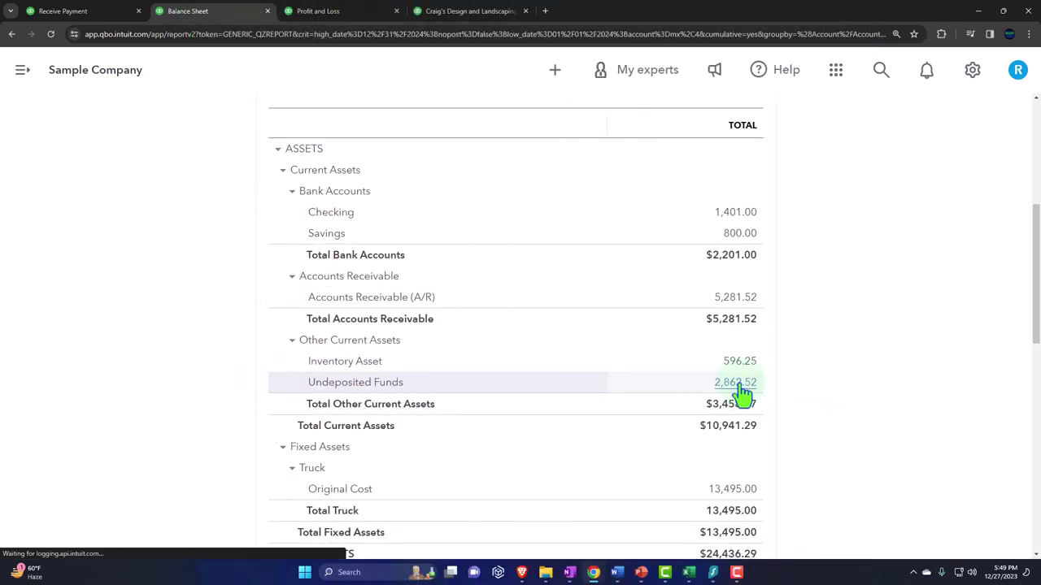
pyautogui.click(736, 383)
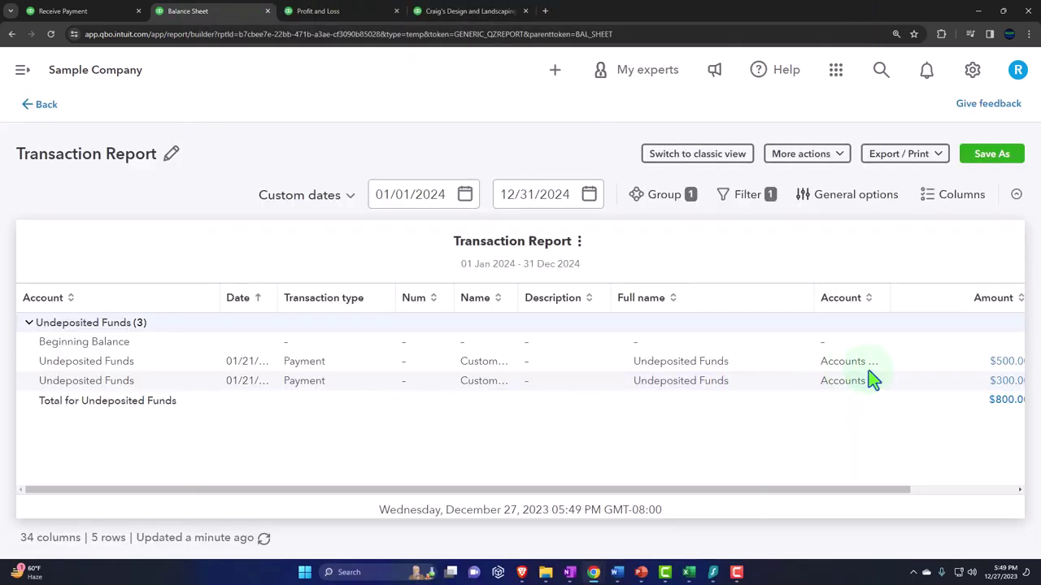
pyautogui.click(1002, 376)
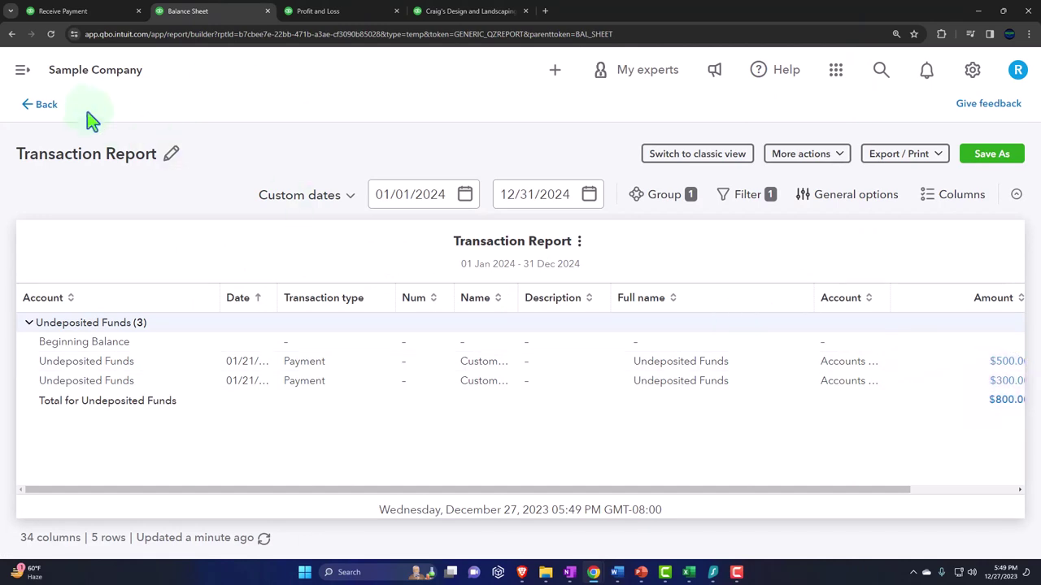
# Return to the Balance Sheet and review the bank account, Accounts Receivable and Undeposited Funds balances.
pyautogui.click(58, 109)
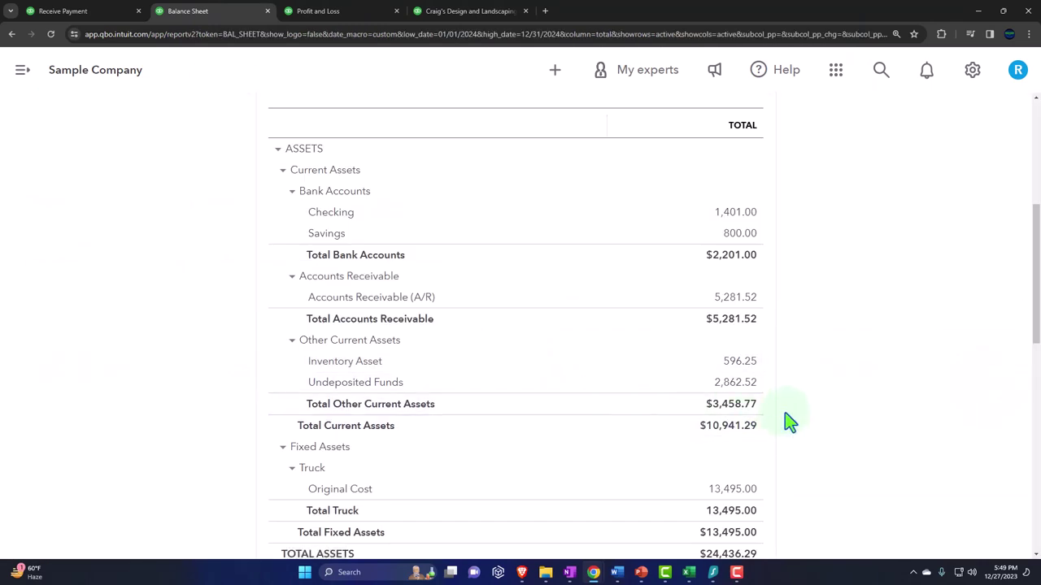
pyautogui.scroll(2, 869, 398)
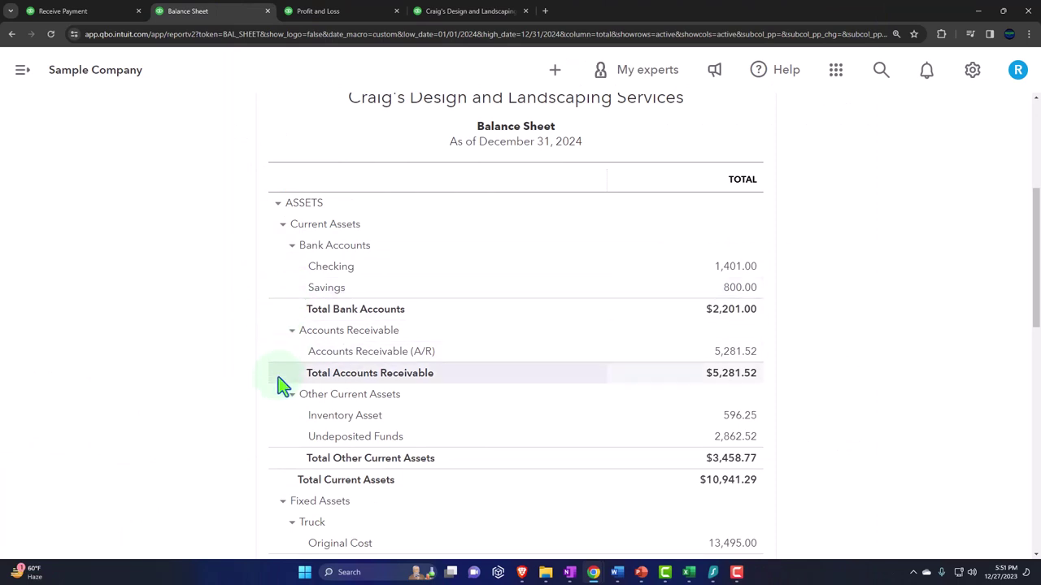
pyautogui.click(310, 444)
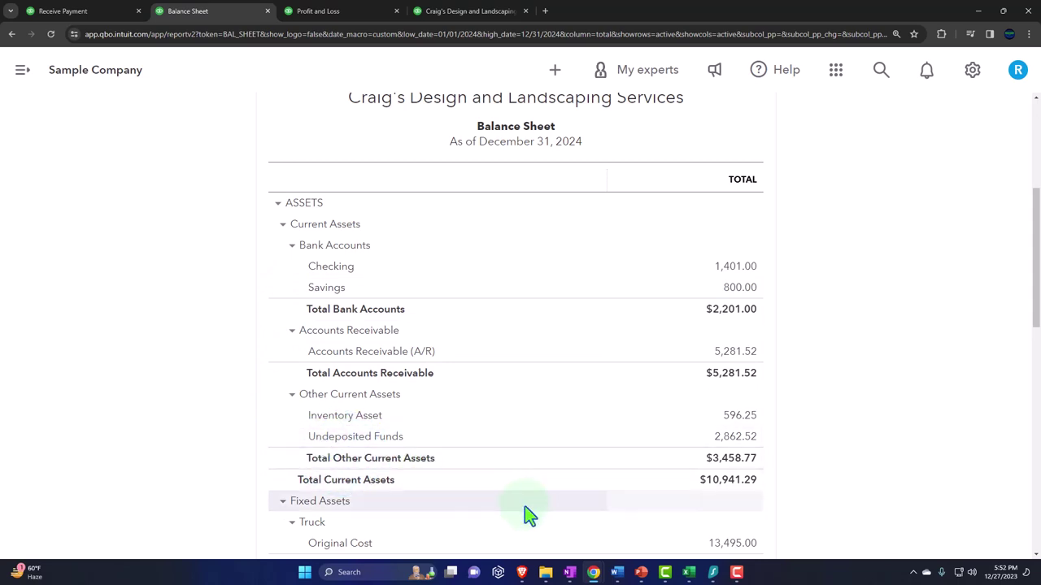
pyautogui.click(522, 572)
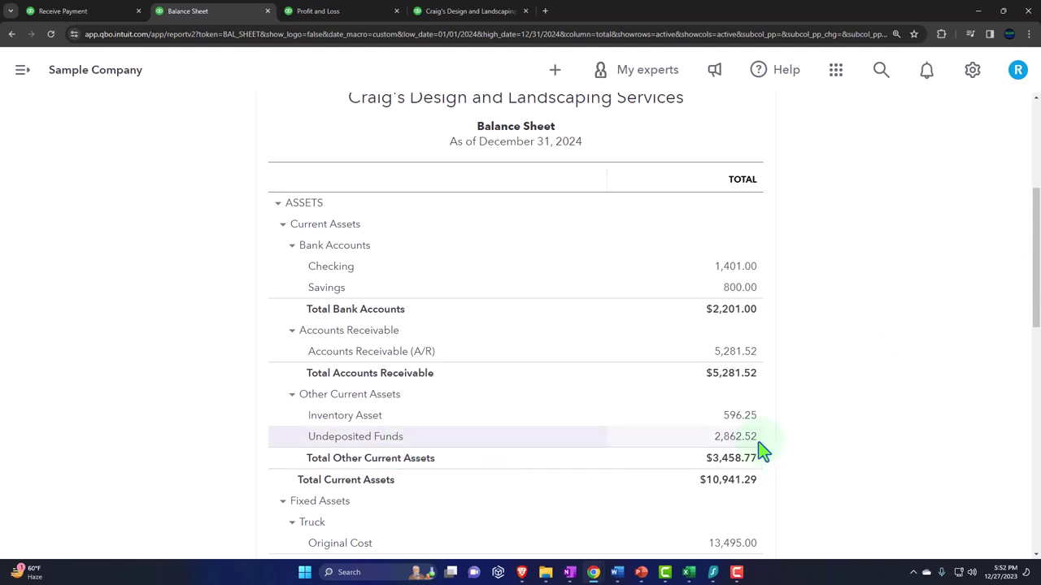
pyautogui.click(746, 313)
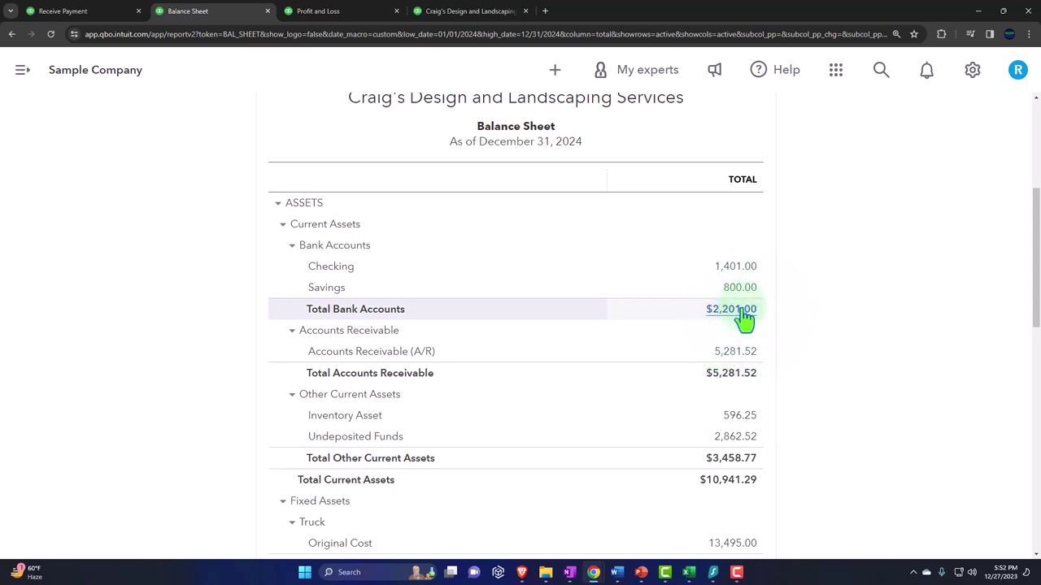
pyautogui.click(321, 130)
# Start a new bank deposit and select the Customer 2 and Customer 3 payments dated 01/21/2024 for inclusion.
pyautogui.click(98, 14)
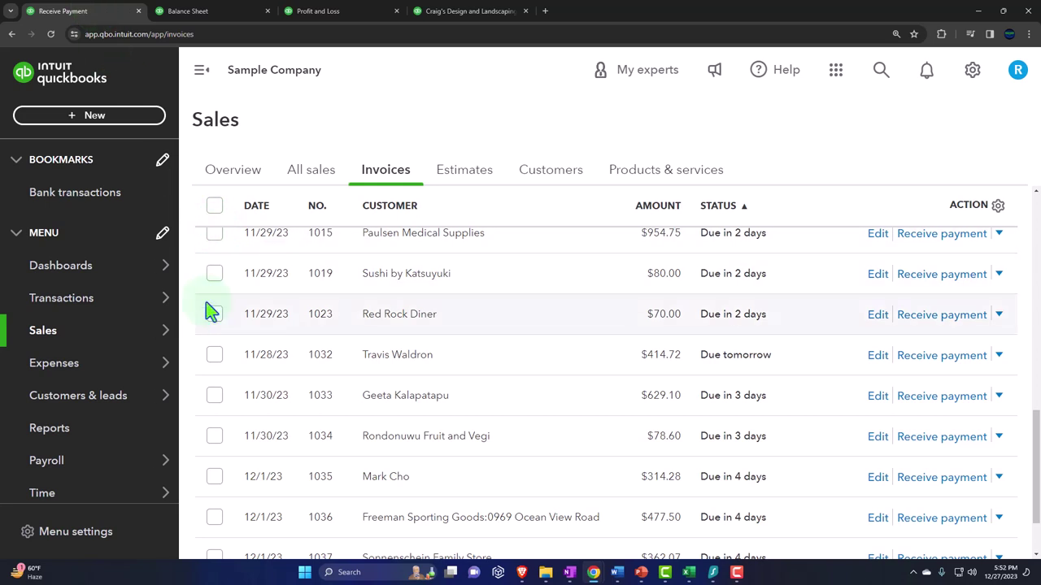
pyautogui.click(126, 192)
pyautogui.click(81, 116)
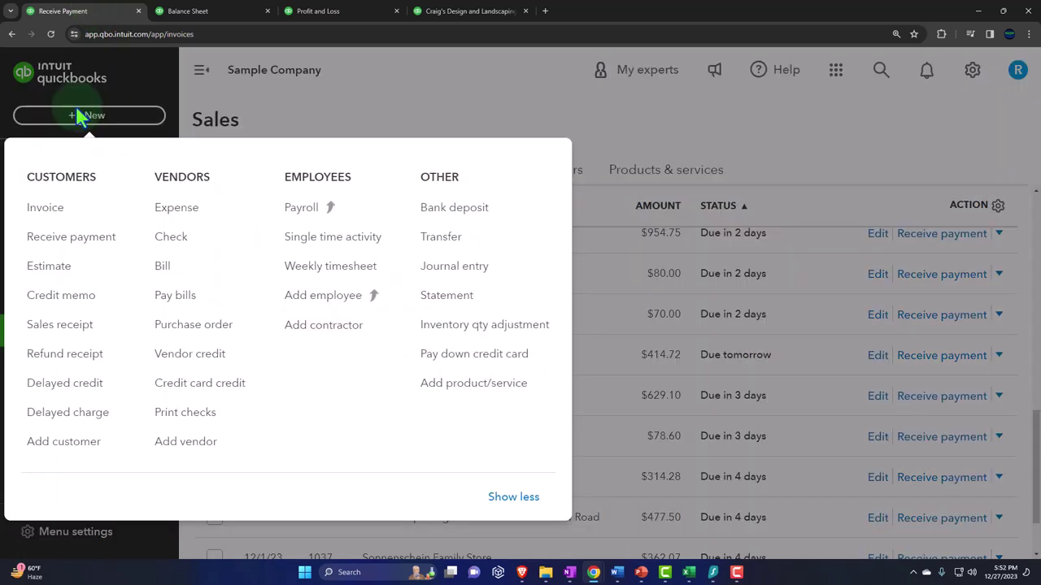
pyautogui.click(451, 216)
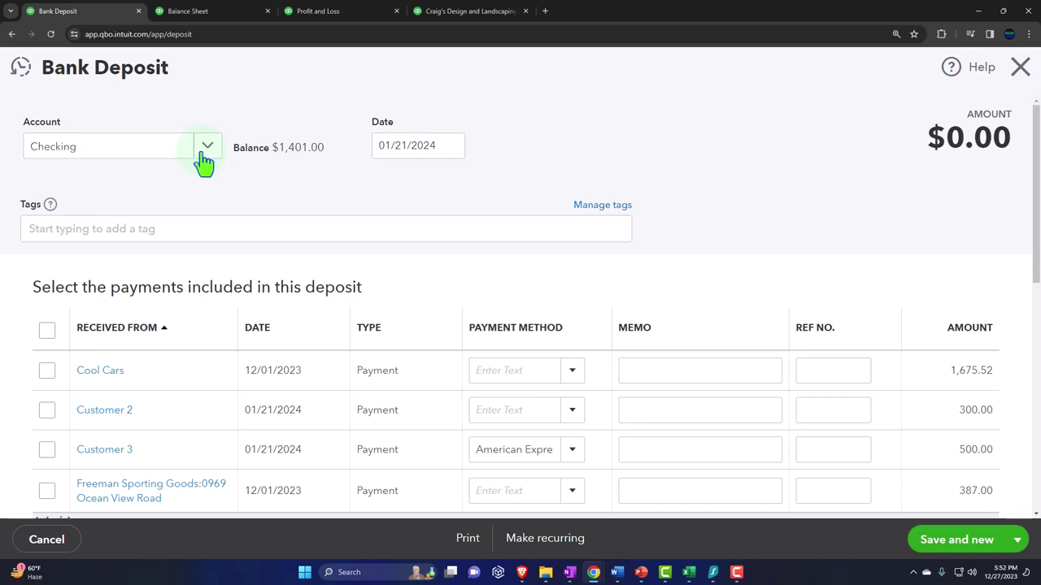
pyautogui.scroll(-2, 248, 193)
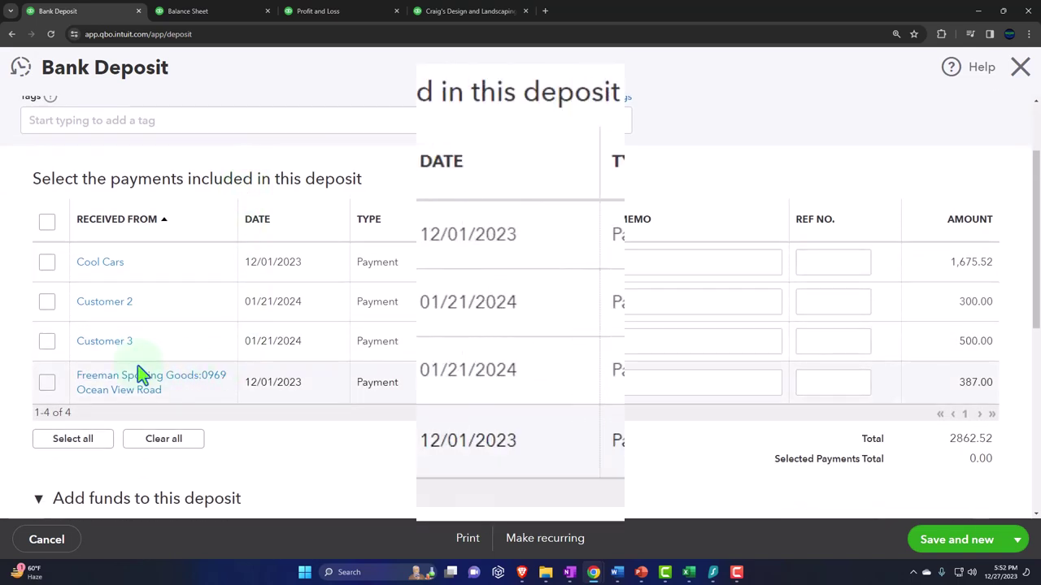
pyautogui.click(47, 302)
pyautogui.click(82, 376)
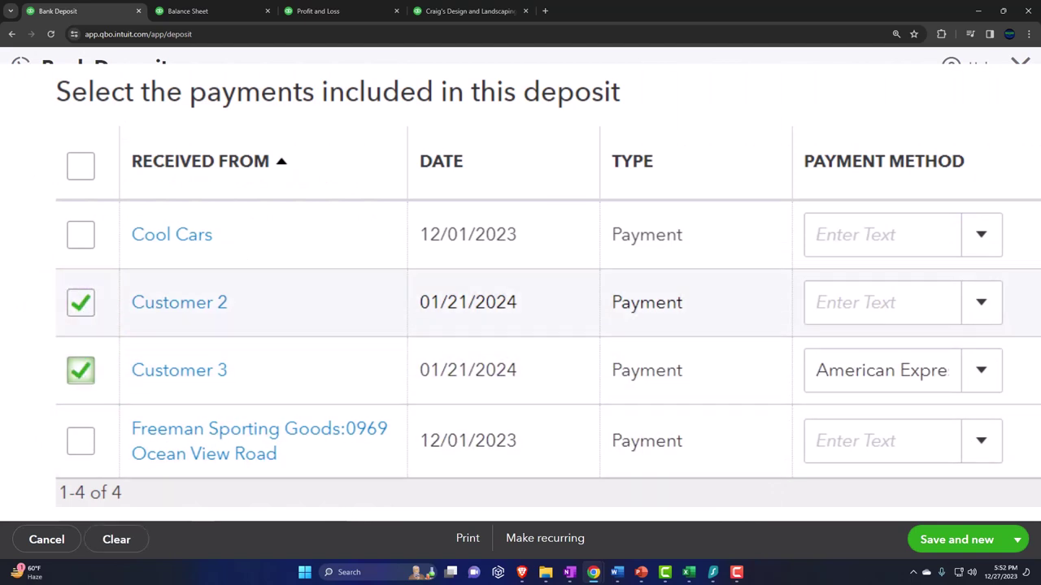
# Review the selected payments and the additional funds section of the deposit, including its account choices, and collapse that section.
pyautogui.scroll(3, 658, 504)
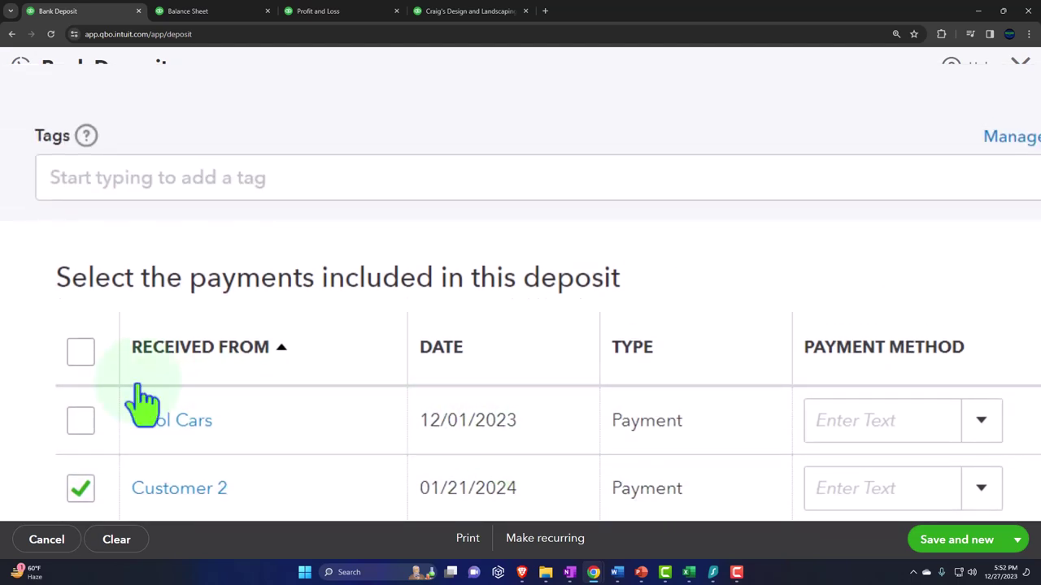
pyautogui.scroll(-3, 114, 392)
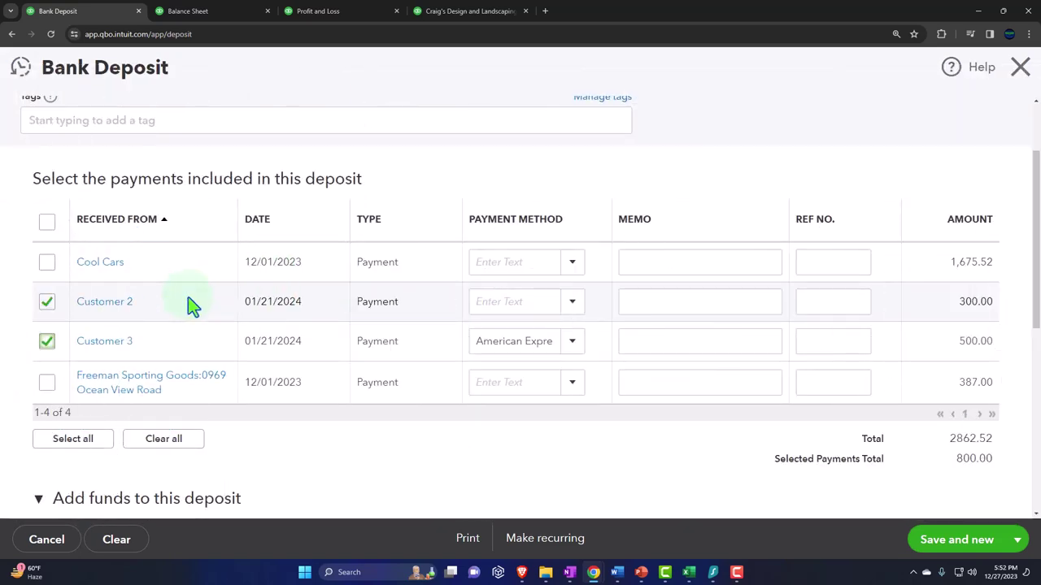
pyautogui.scroll(-3, 188, 297)
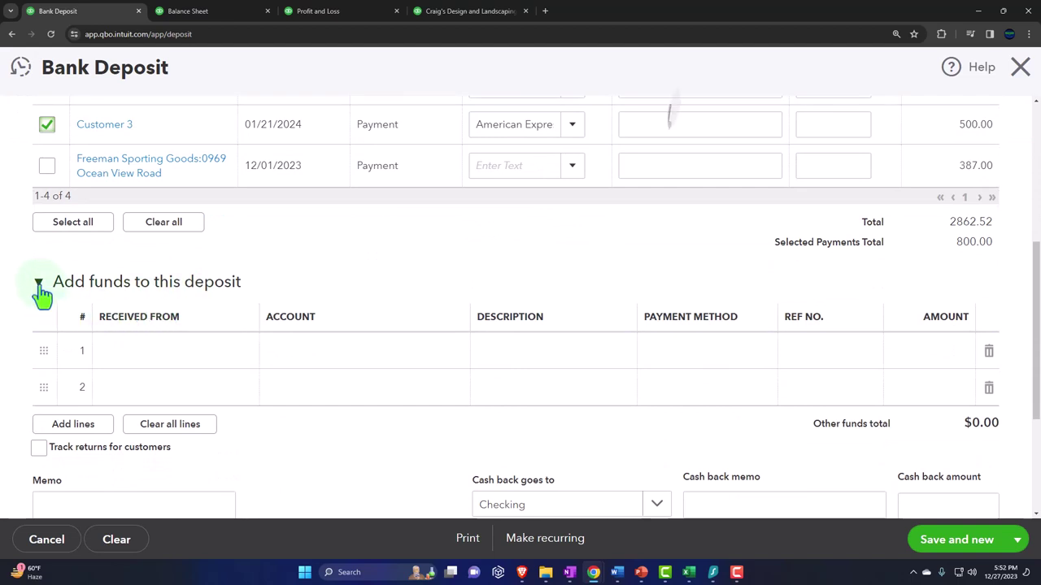
pyautogui.scroll(-2, 43, 294)
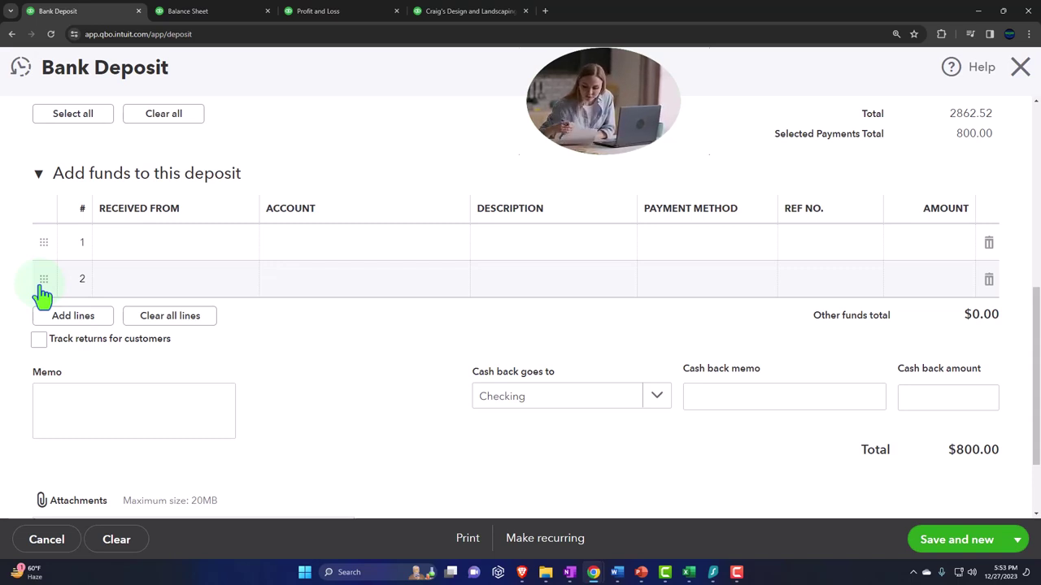
pyautogui.scroll(7, 39, 284)
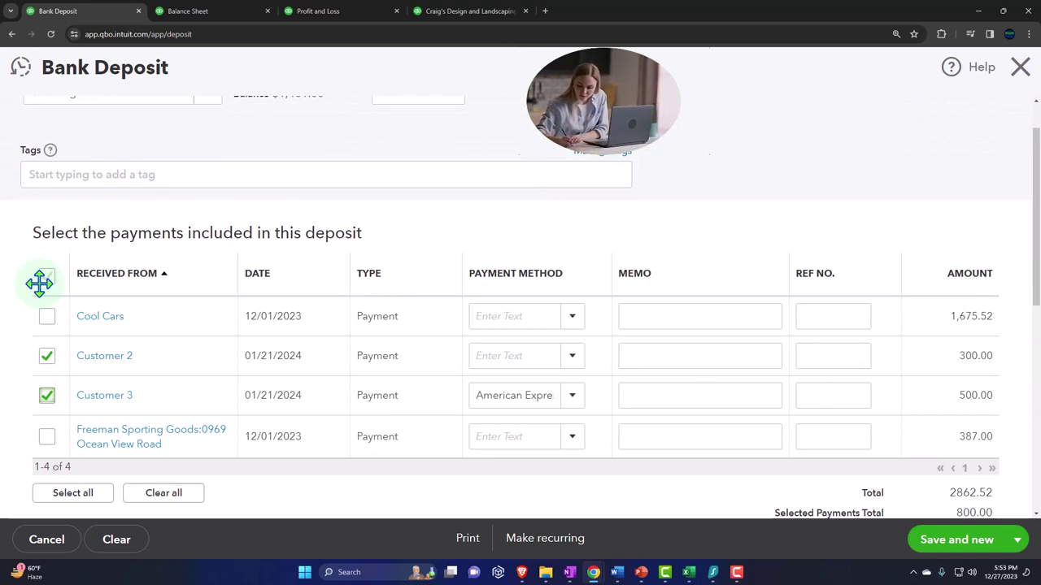
pyautogui.scroll(-1, 43, 288)
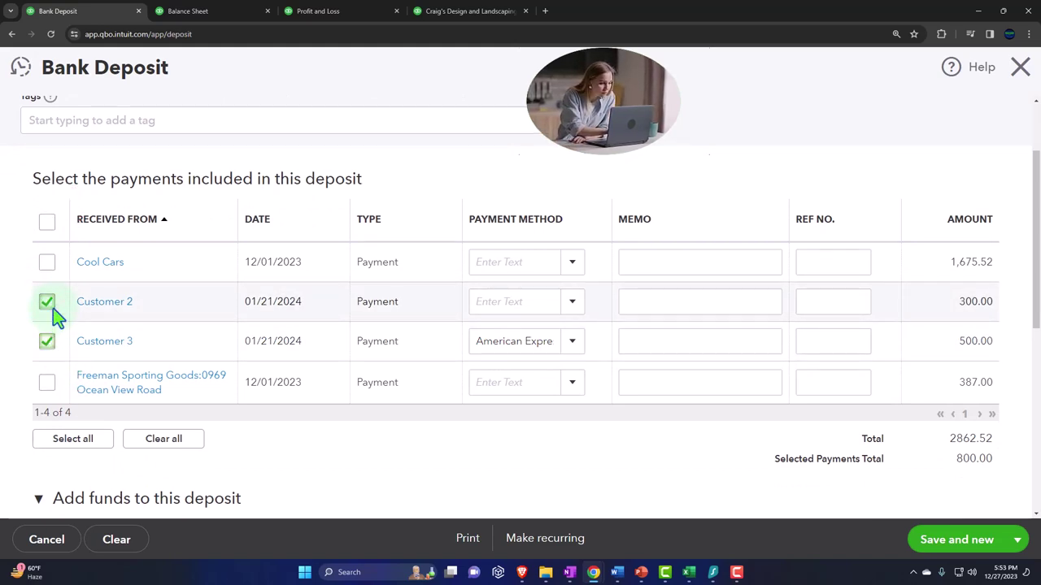
pyautogui.scroll(-5, 52, 308)
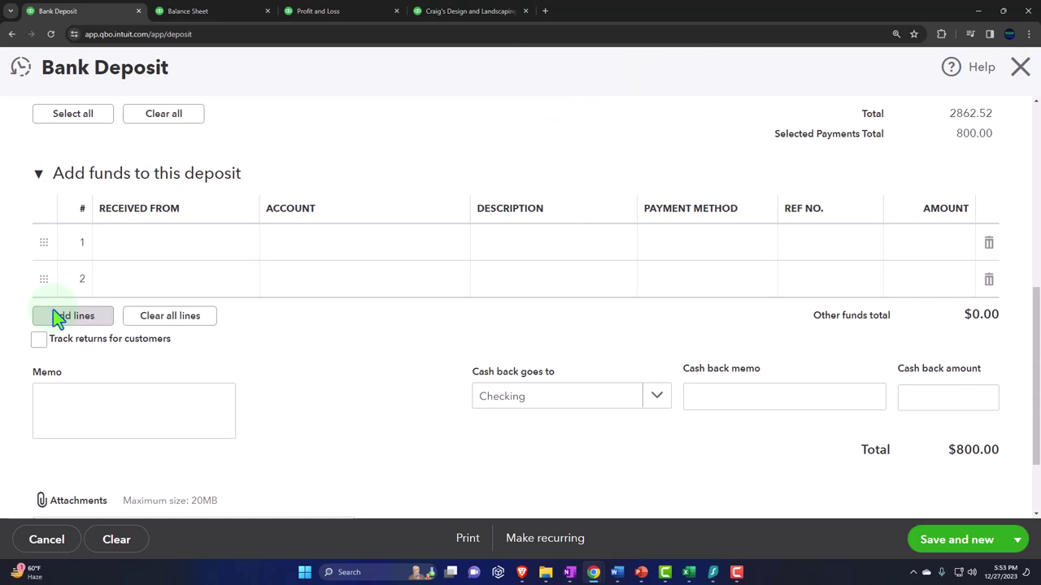
pyautogui.click(119, 259)
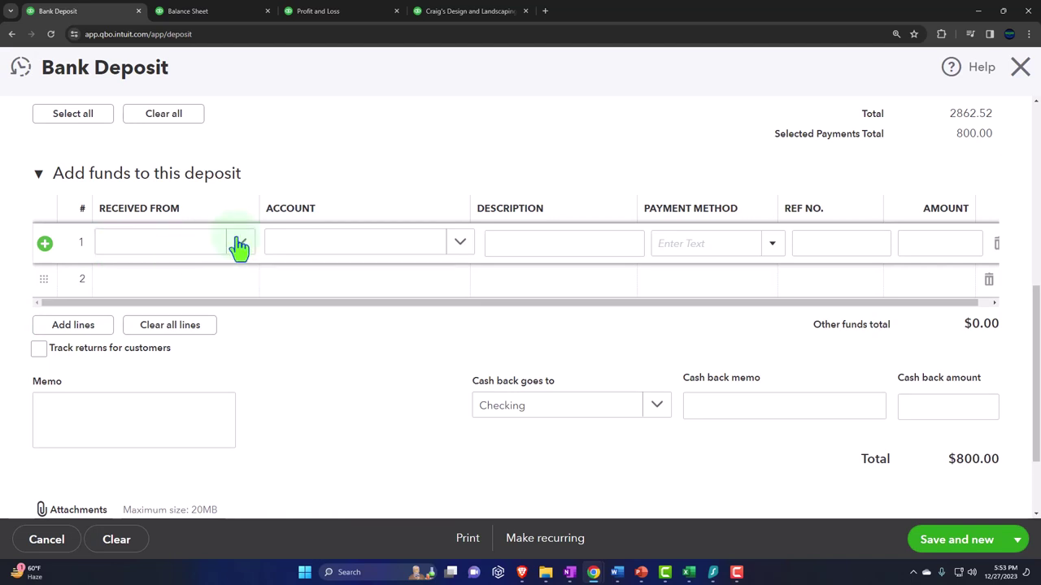
pyautogui.click(452, 247)
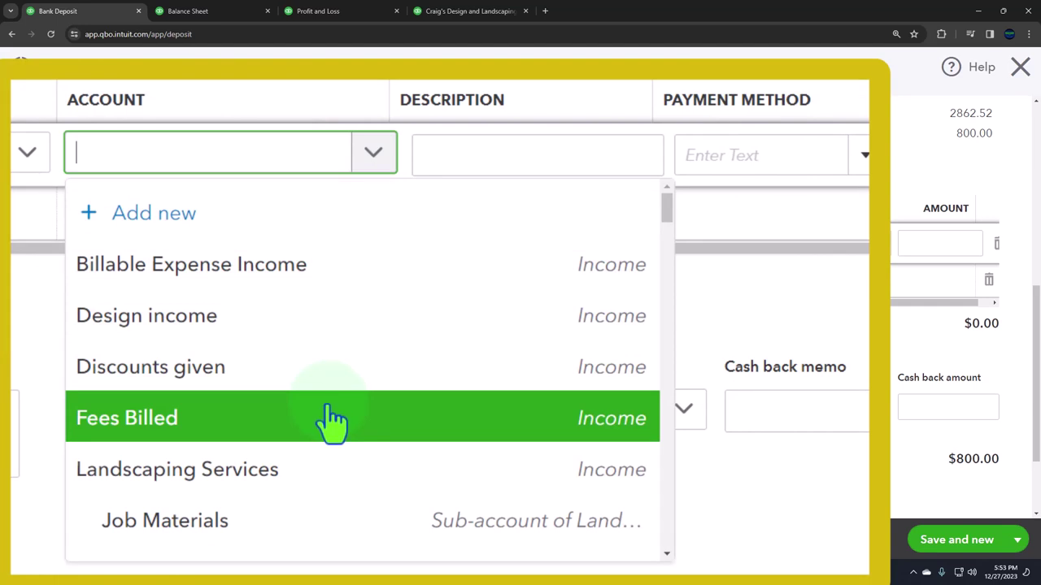
pyautogui.click(405, 159)
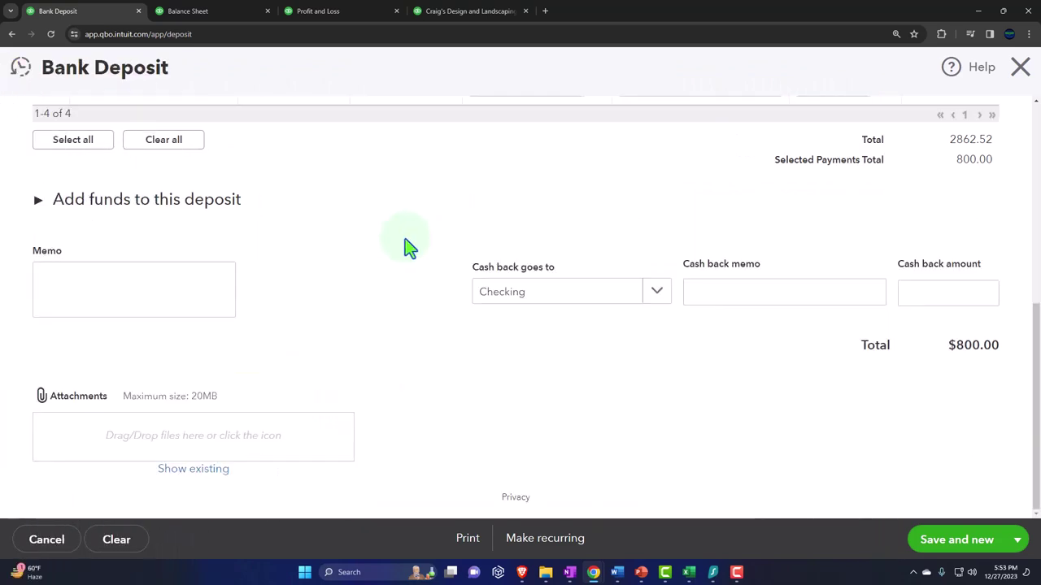
# Save the 800.00 bank deposit of the two selected payments to Checking and start a new deposit form.
pyautogui.scroll(5, 397, 286)
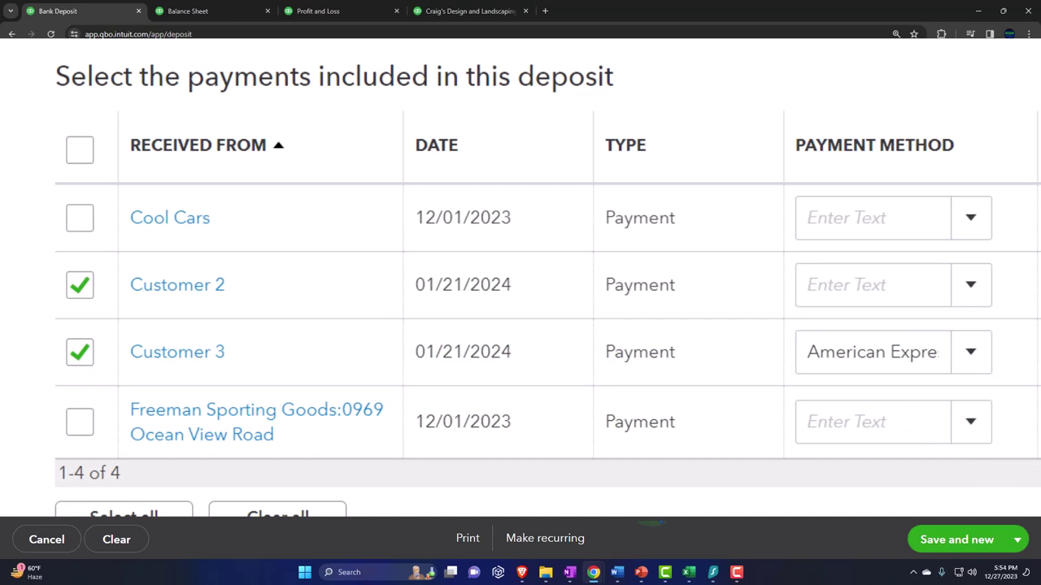
pyautogui.click(943, 546)
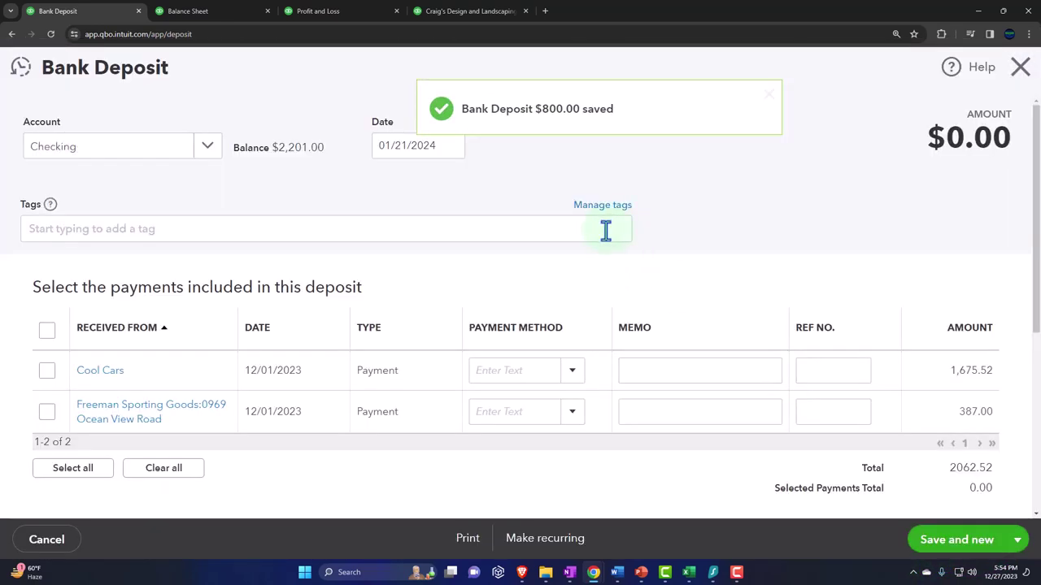
# Rerun the Balance Sheet report and check the Checking and Undeposited Funds balances.
pyautogui.click(210, 12)
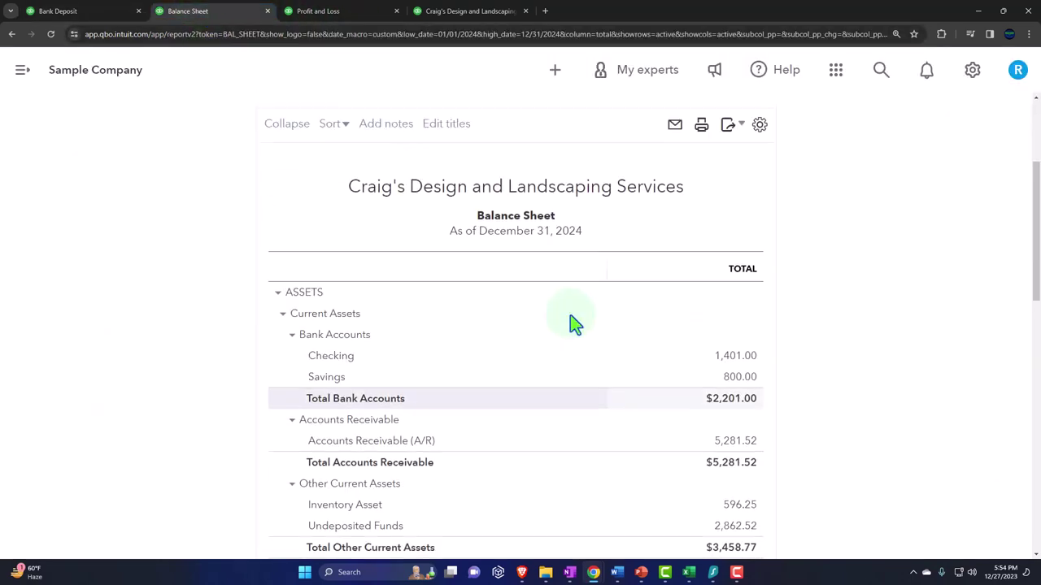
pyautogui.scroll(2, 573, 324)
pyautogui.click(743, 234)
pyautogui.scroll(-2, 700, 333)
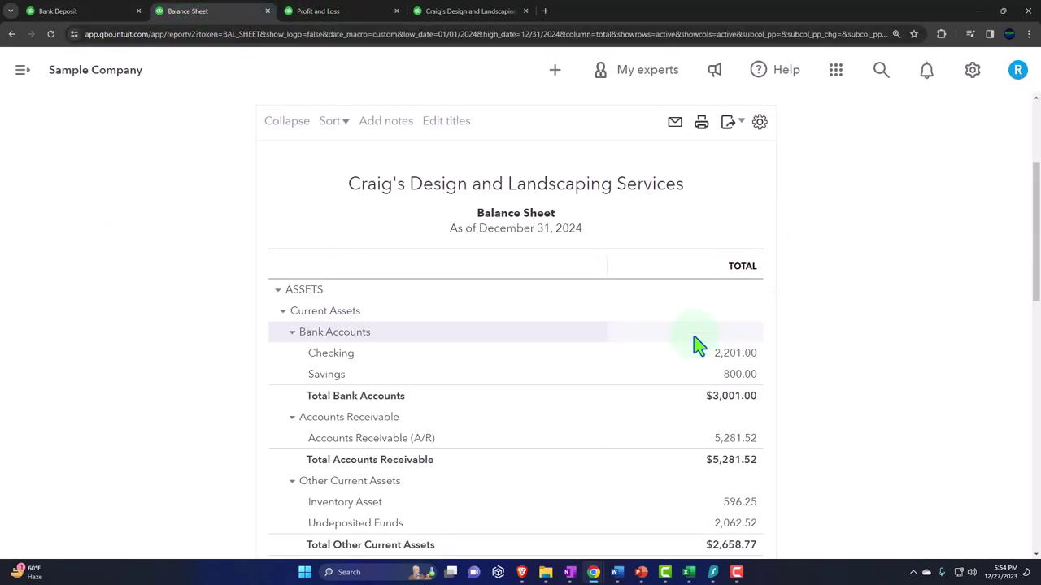
pyautogui.scroll(-1, 694, 336)
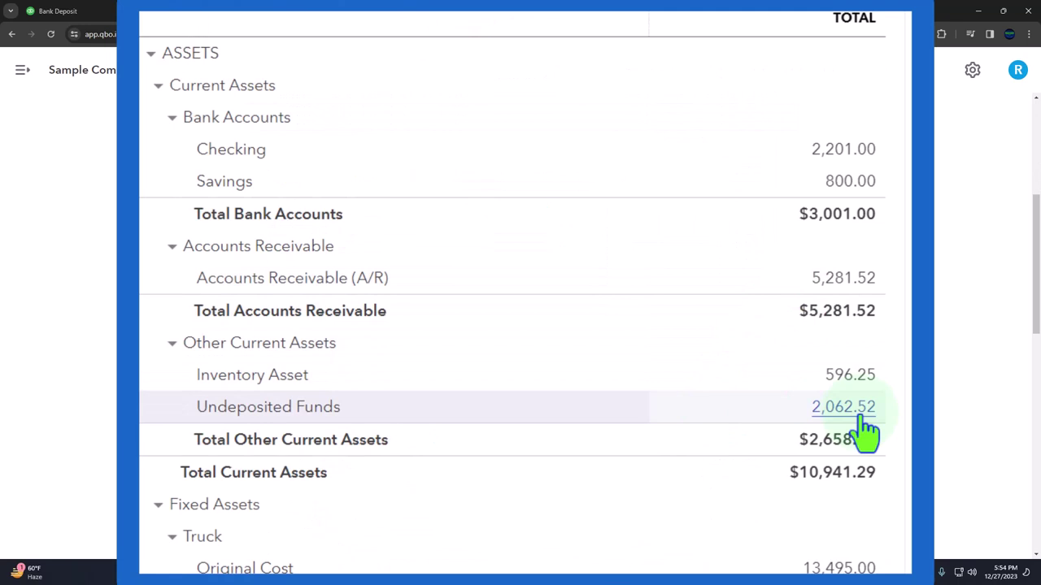
# Open the Undeposited Funds transactions from the Balance Sheet, reload them, and compare the payments with the deposits.
pyautogui.click(743, 418)
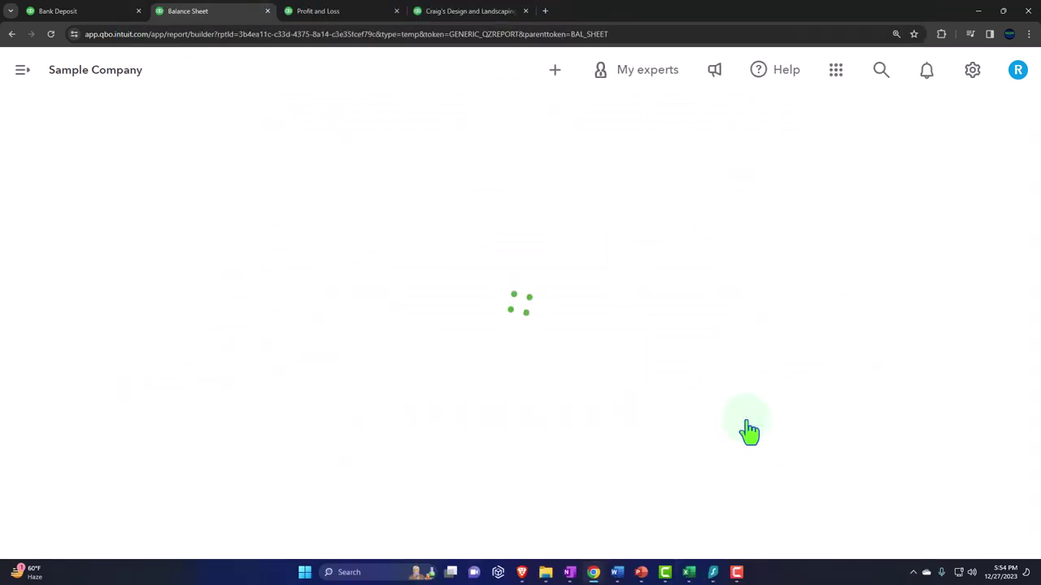
pyautogui.hotkey('ctrl', '-')
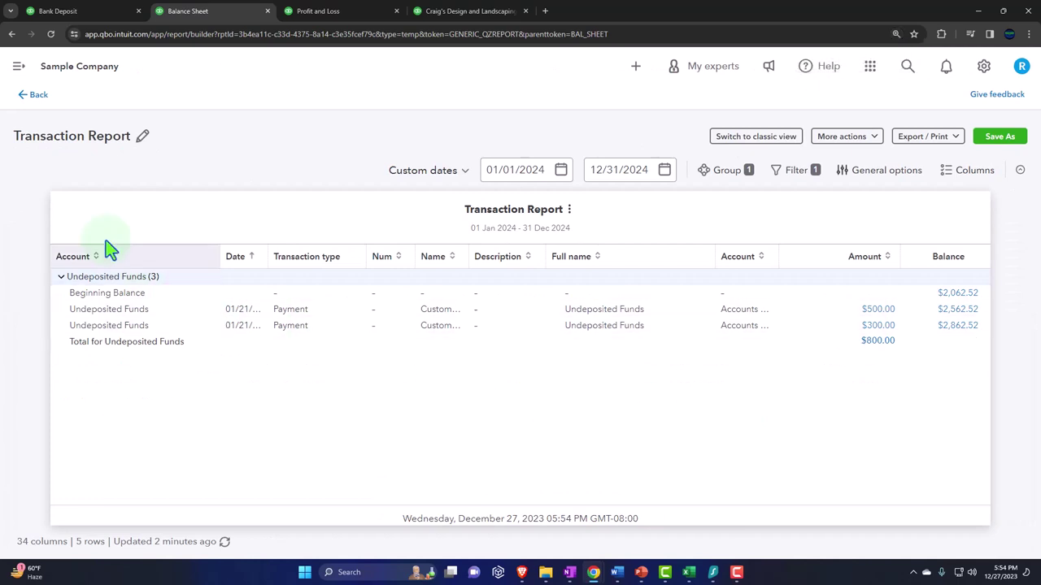
pyautogui.click(36, 98)
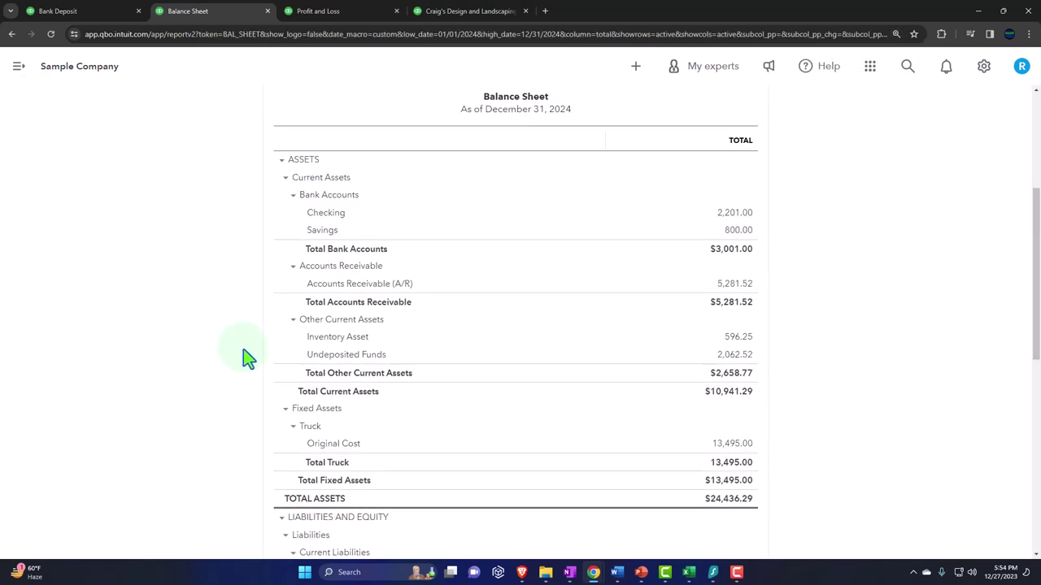
pyautogui.click(612, 179)
pyautogui.scroll(-3, 610, 181)
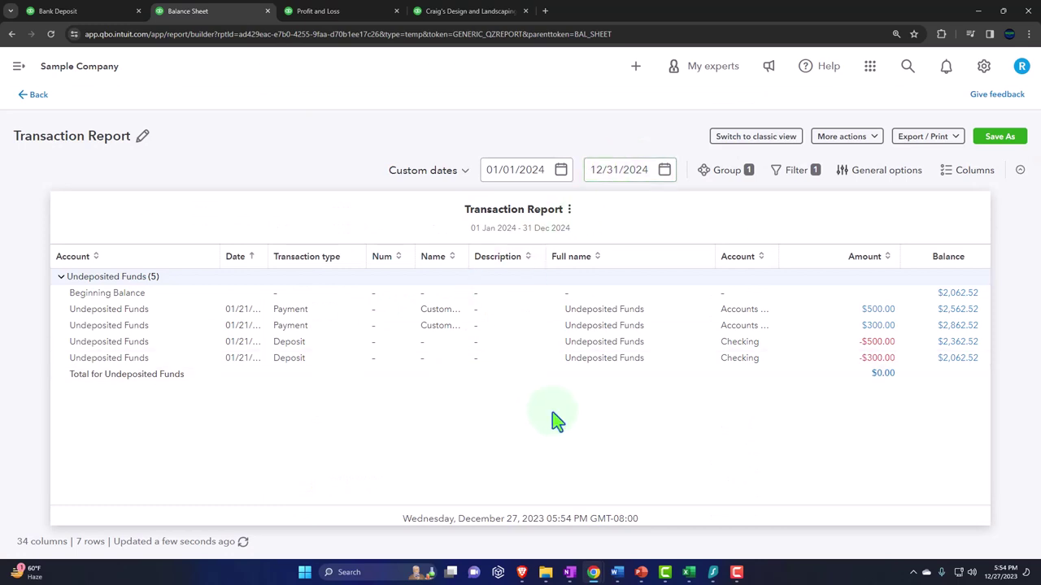
pyautogui.hotkey('ctrl', '+')
pyautogui.hotkey('ctrl', '-')
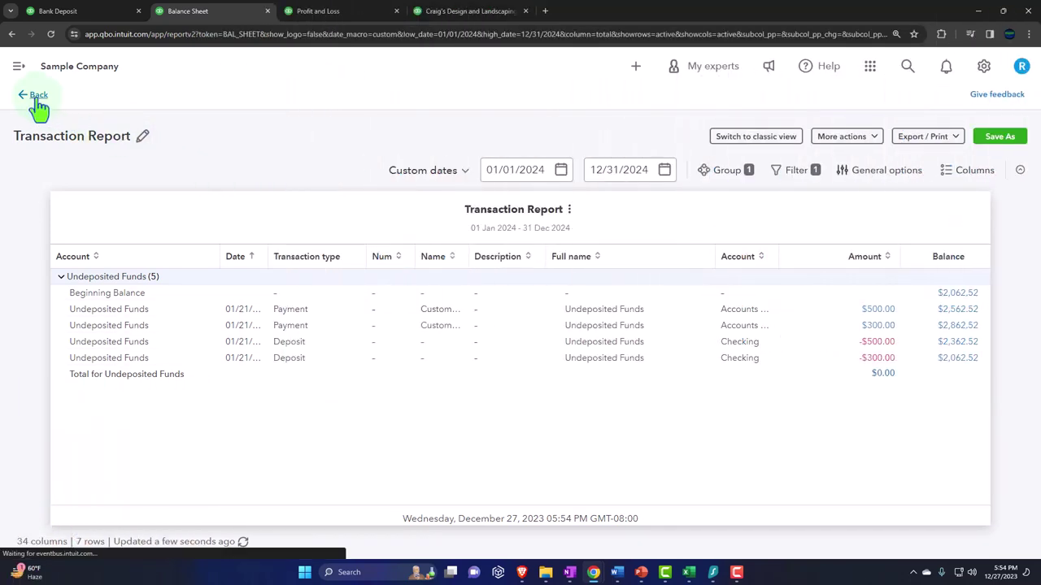
# Return to the Balance Sheet and open the Checking account's transactions to examine the 800.00 deposit.
pyautogui.click(38, 97)
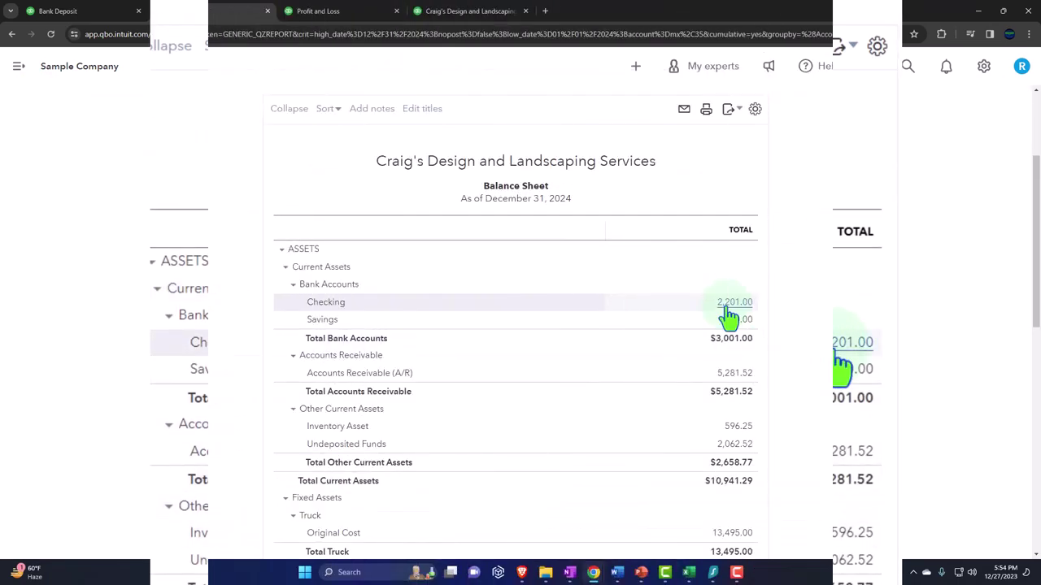
pyautogui.click(724, 309)
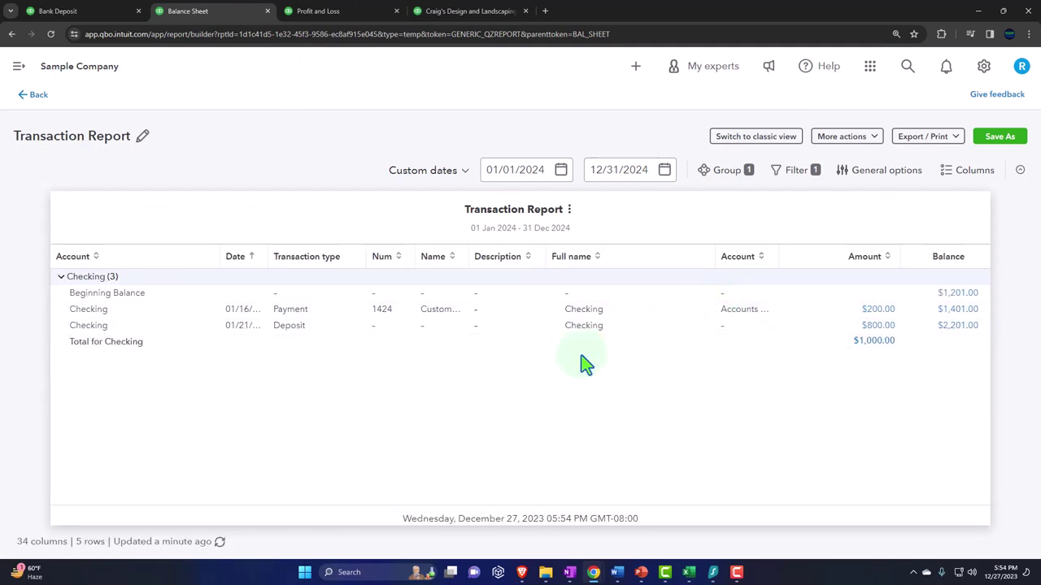
pyautogui.click(882, 335)
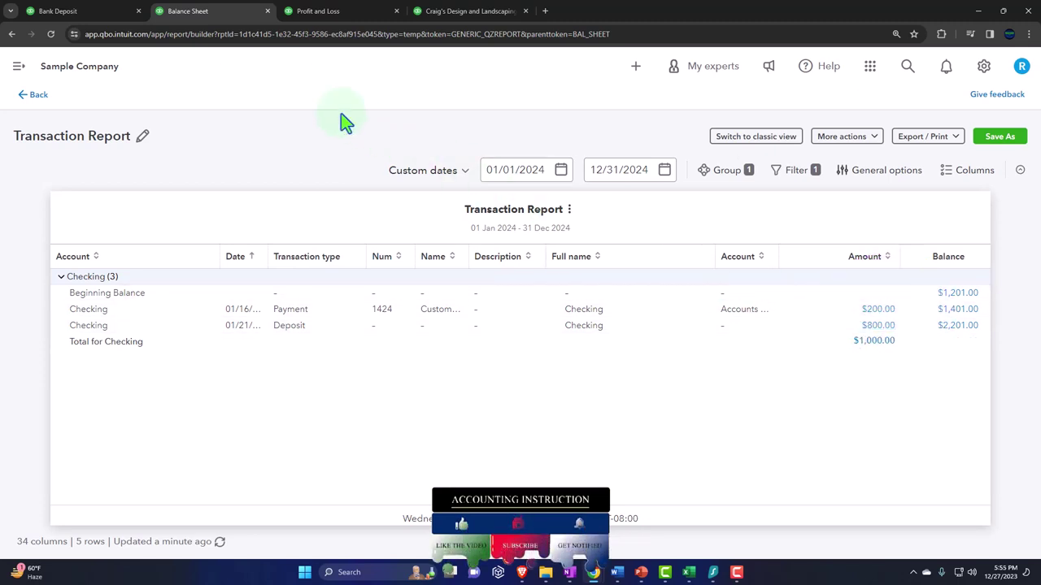
# Go back to the blank bank deposit form and close it.
pyautogui.click(103, 16)
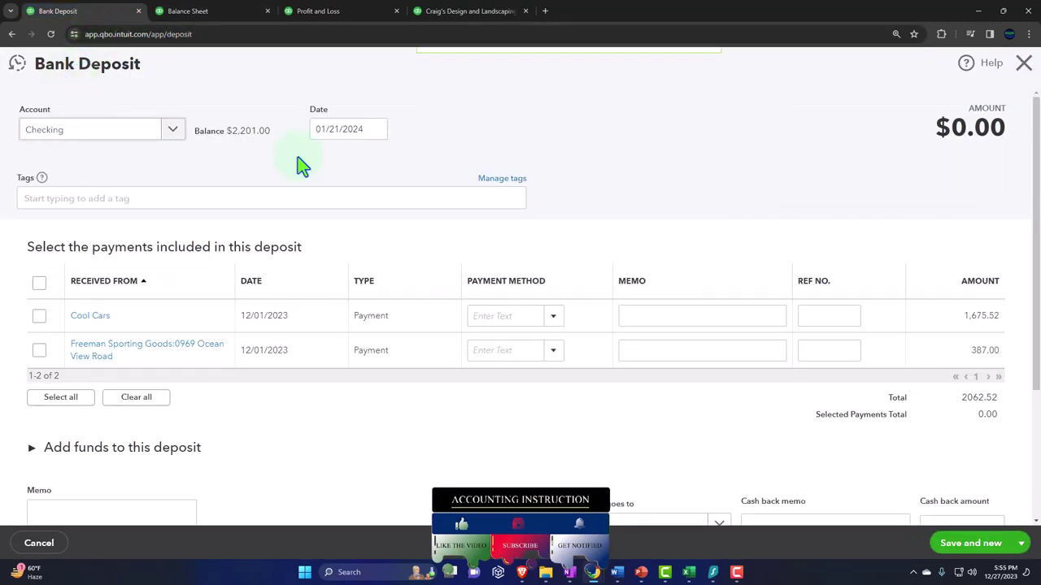
pyautogui.click(1024, 63)
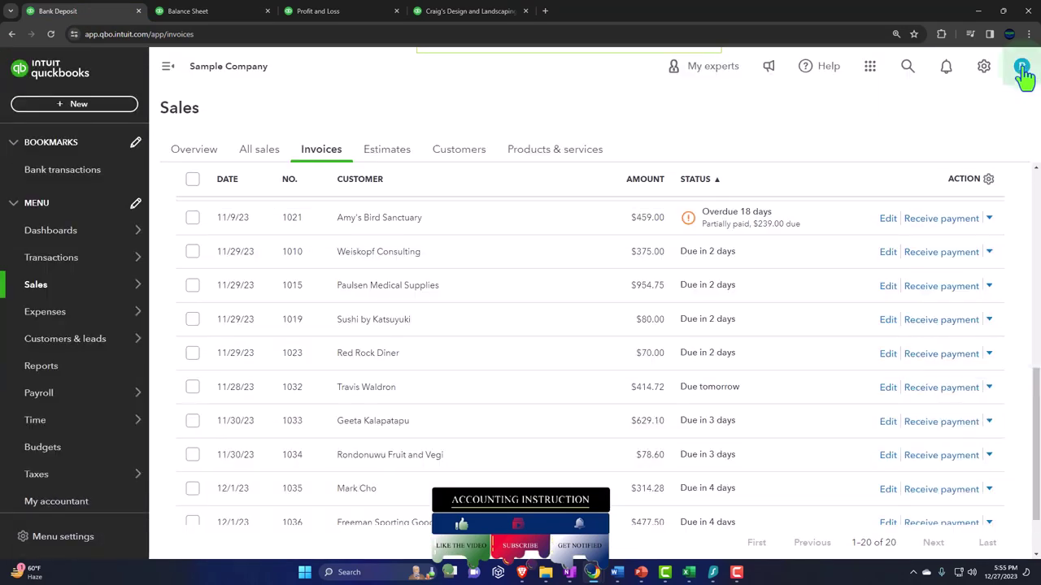
# Open the bank transactions feed and expand the 01/26/2024 Books By Bessie entry to examine its categorization options.
pyautogui.click(75, 262)
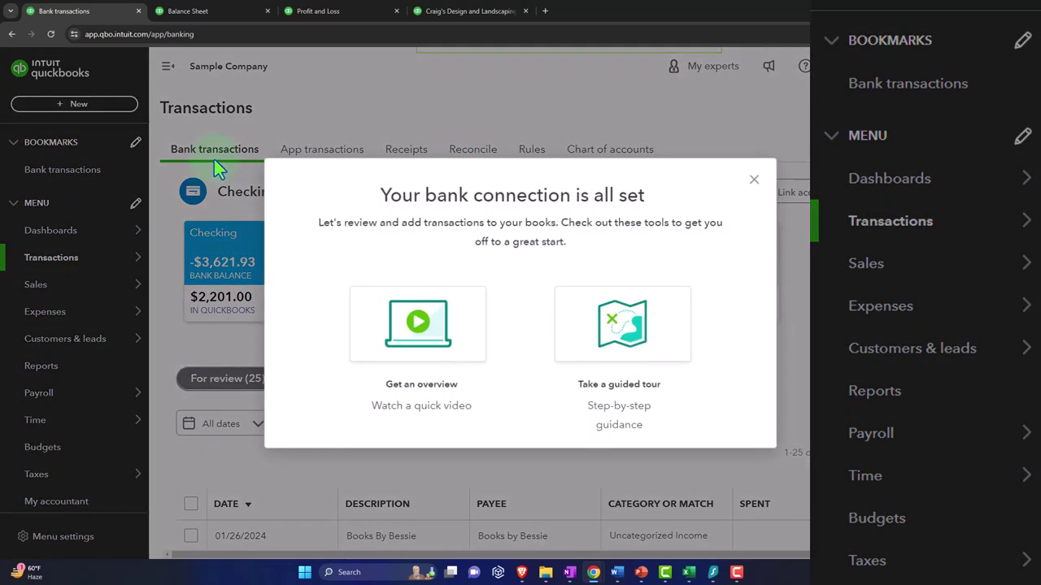
pyautogui.click(752, 181)
pyautogui.scroll(-5, 542, 314)
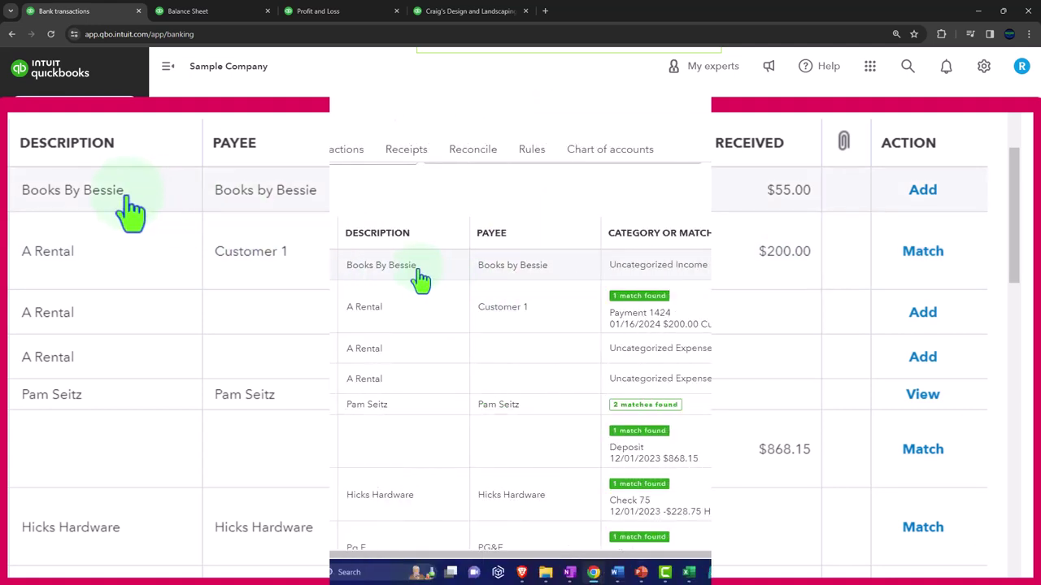
pyautogui.click(420, 279)
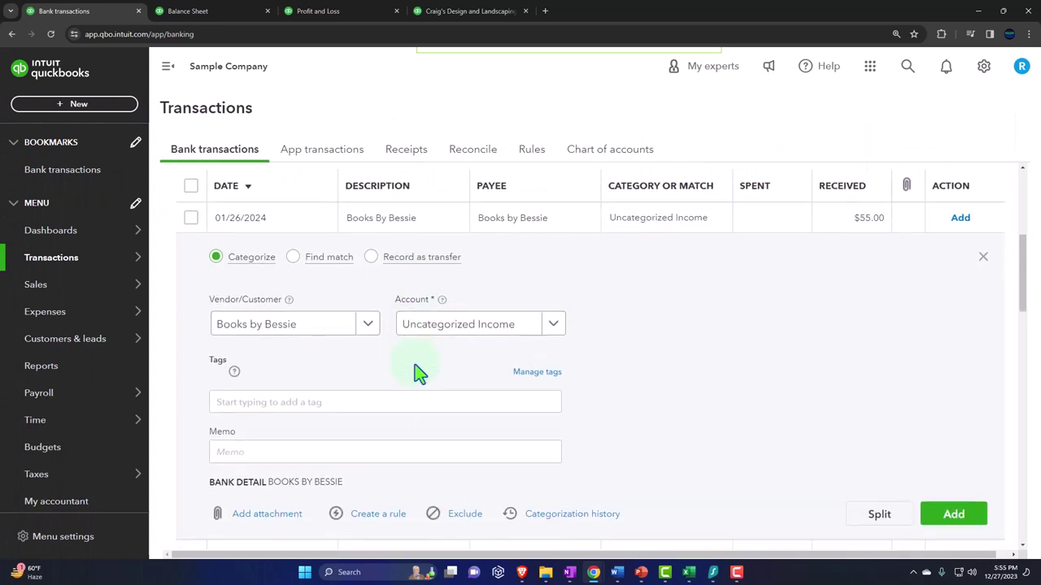
pyautogui.scroll(-1, 431, 422)
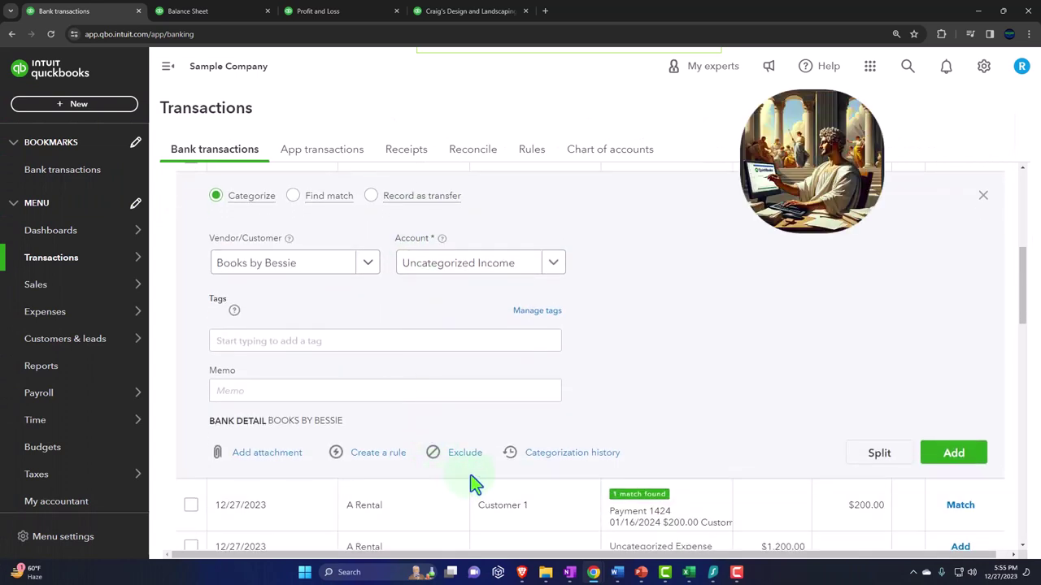
# Look for a match for the Books By Bessie entry, review the candidate invoices and payments, and close without saving.
pyautogui.click(294, 196)
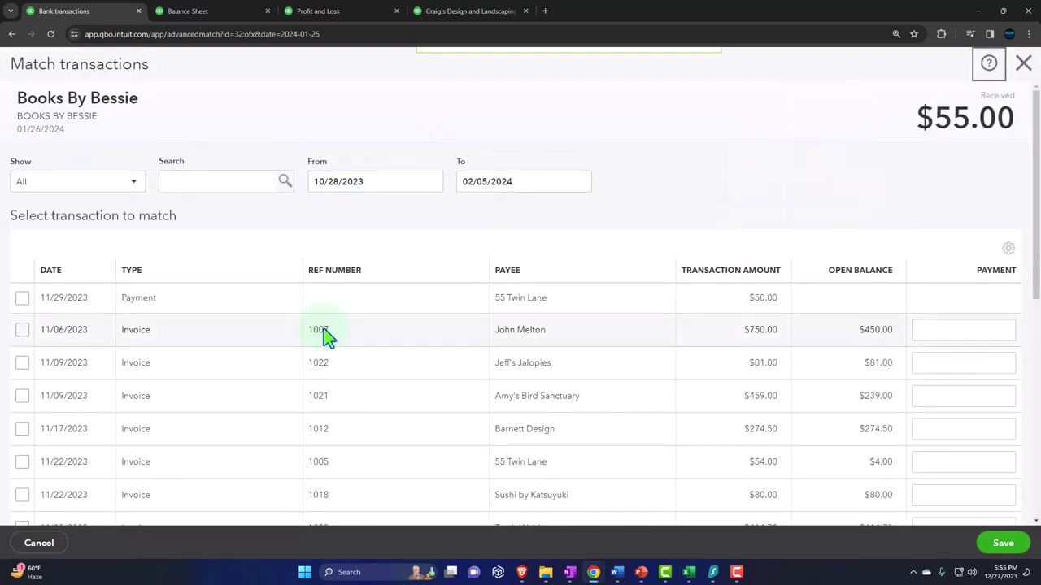
pyautogui.scroll(-3, 367, 377)
pyautogui.scroll(-3, 366, 377)
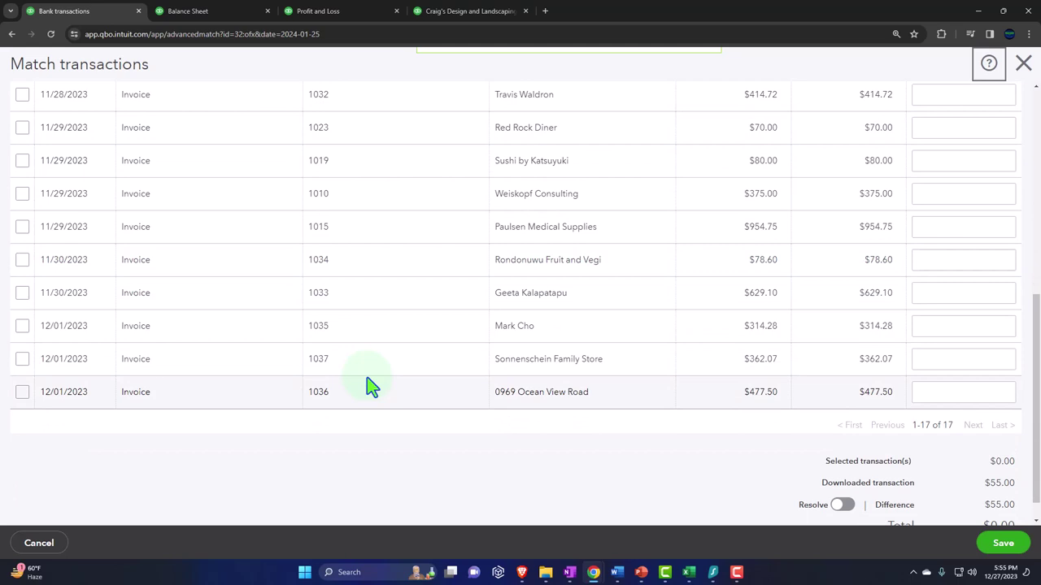
pyautogui.scroll(5, 366, 377)
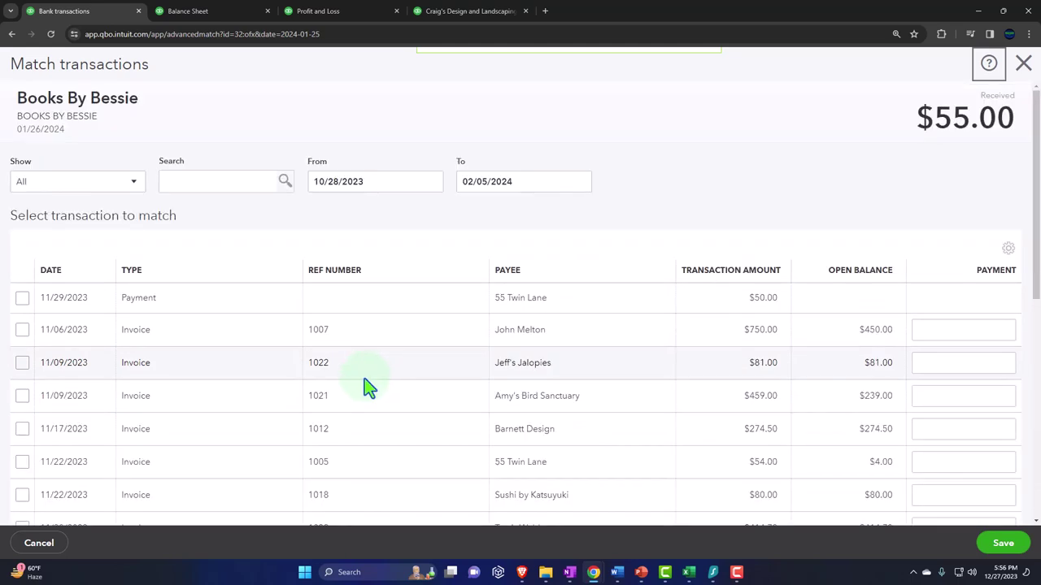
pyautogui.click(1022, 68)
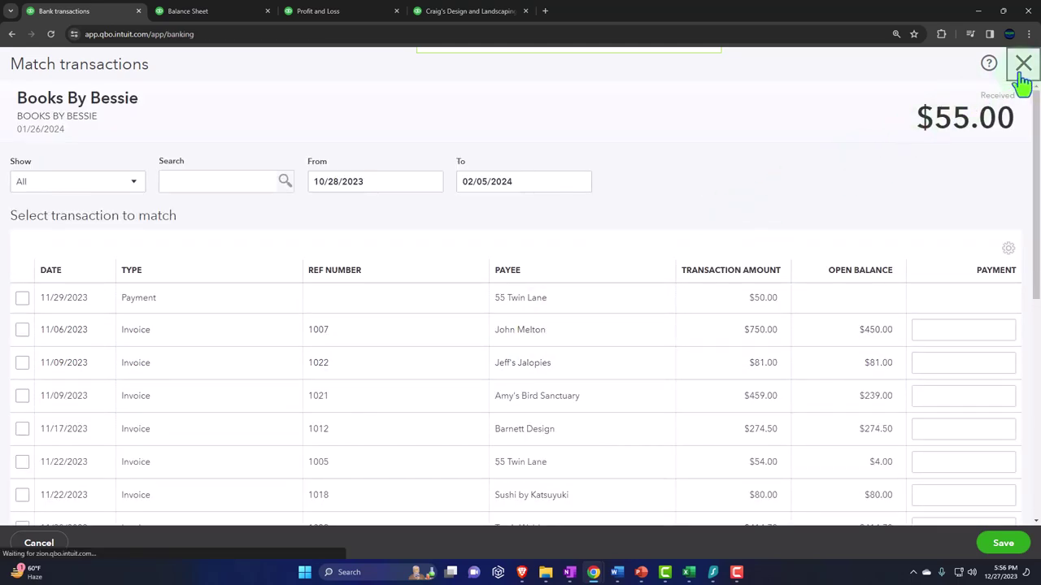
# Compare the bank feed entries with the 800.00 deposit in the Checking transaction report.
pyautogui.scroll(-3, 592, 338)
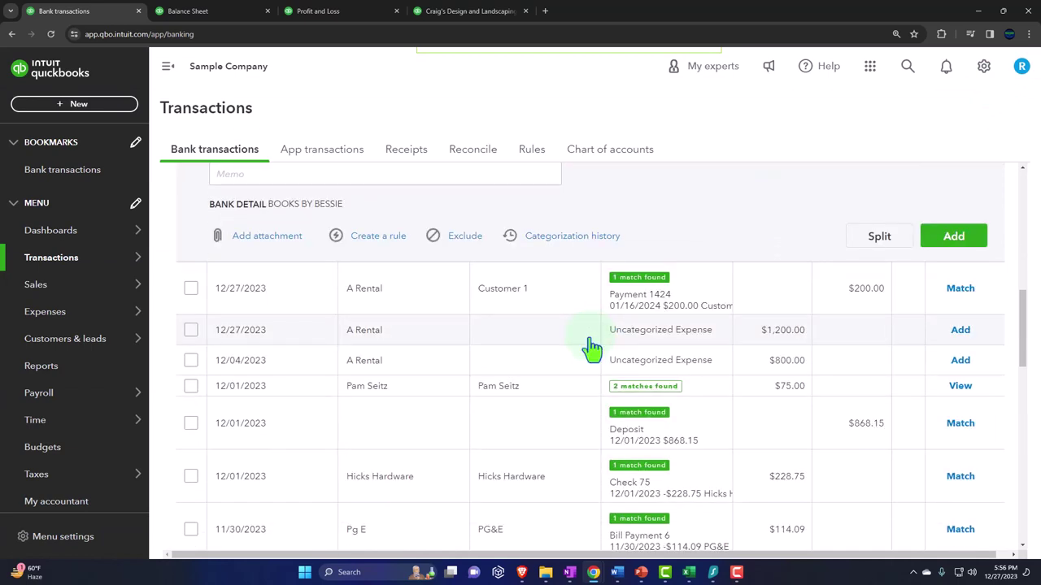
pyautogui.click(203, 11)
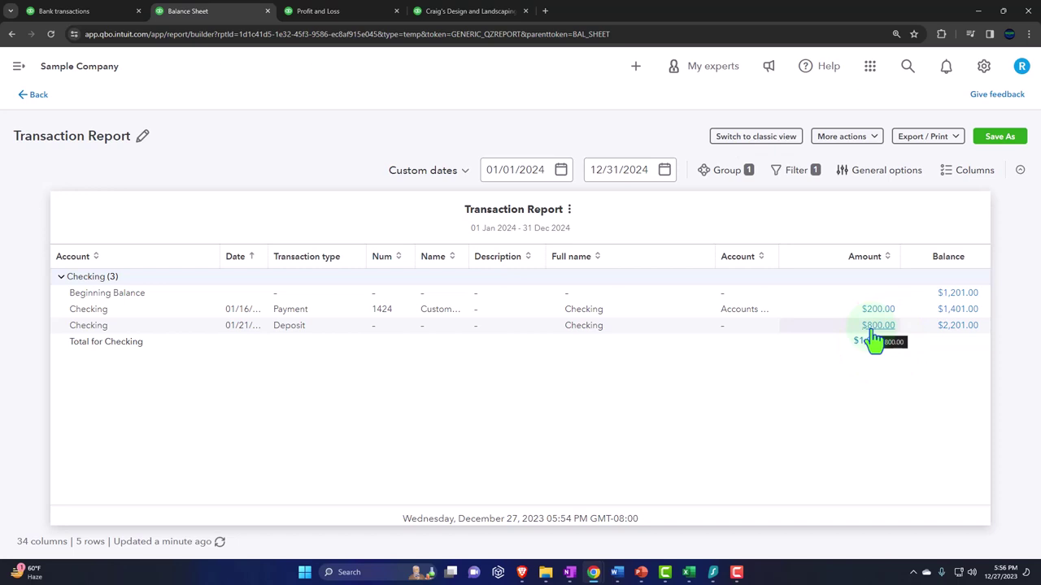
pyautogui.click(93, 13)
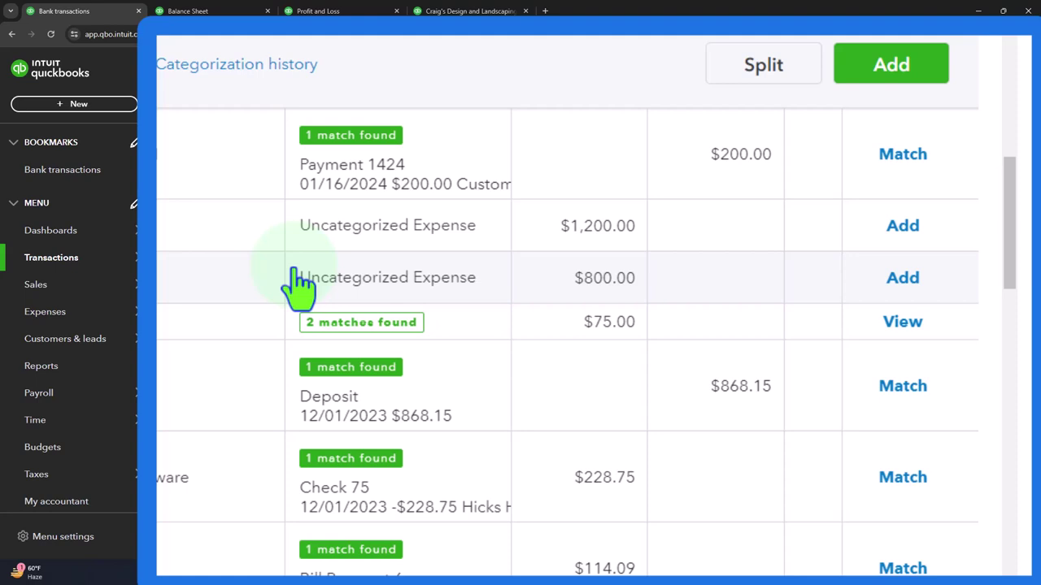
# Return from the Checking transaction report to the Balance Sheet and examine the asset accounts.
pyautogui.click(184, 13)
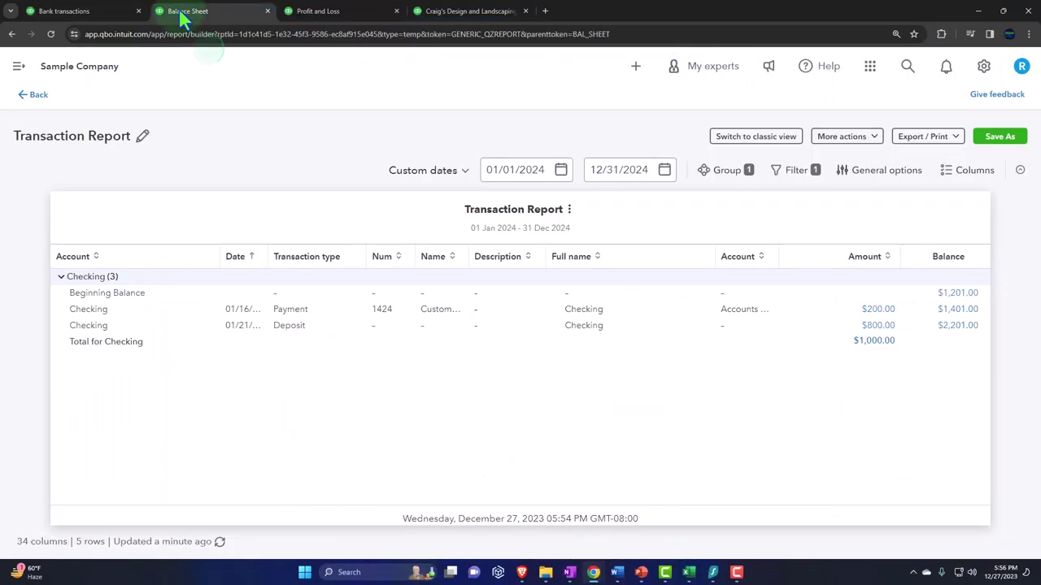
pyautogui.click(37, 96)
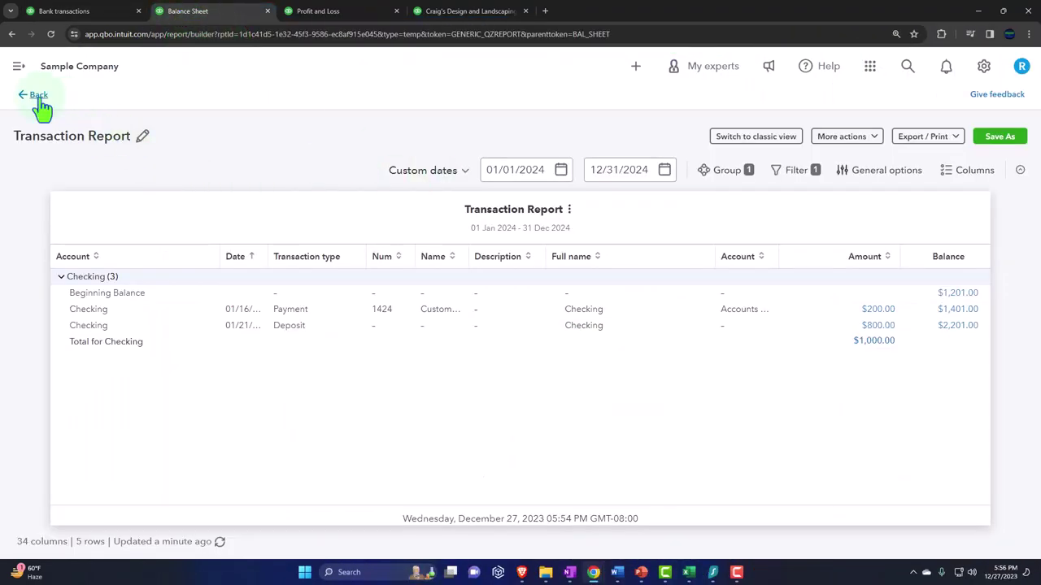
pyautogui.scroll(-2, 551, 409)
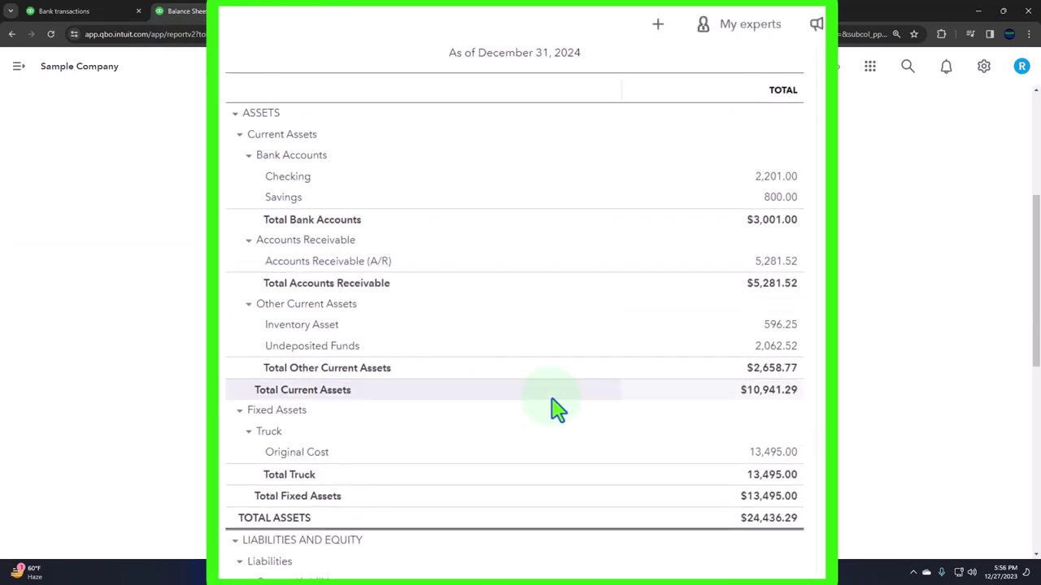